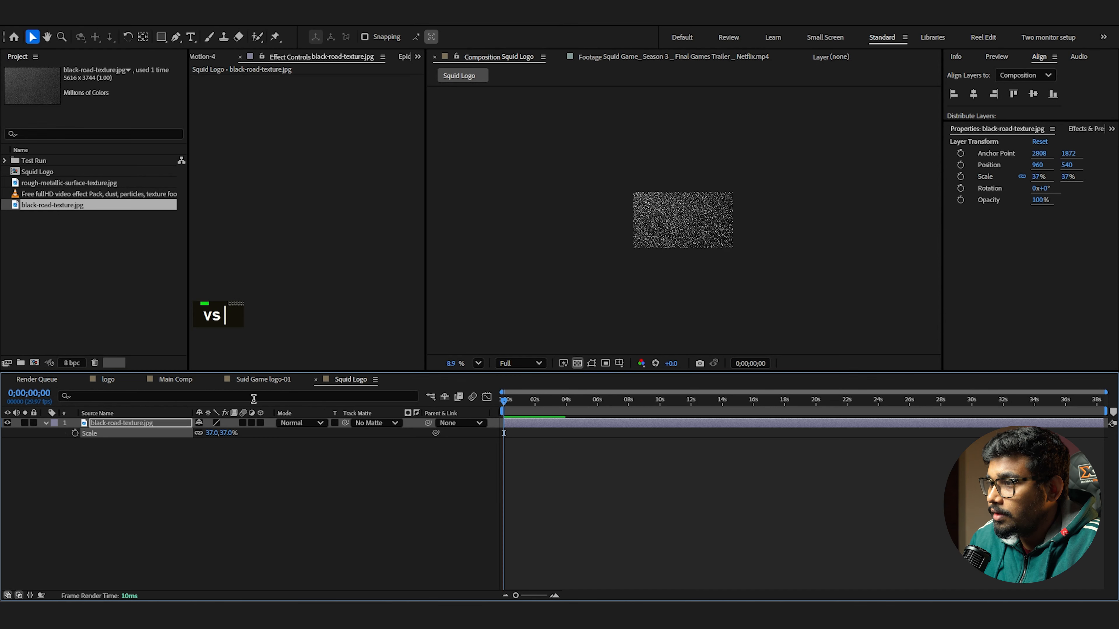
# Add a 1920 × 1080 dark gray solid beneath the black-road-texture layer and set the texture's opacity to 52%
pyautogui.click(417, 490)
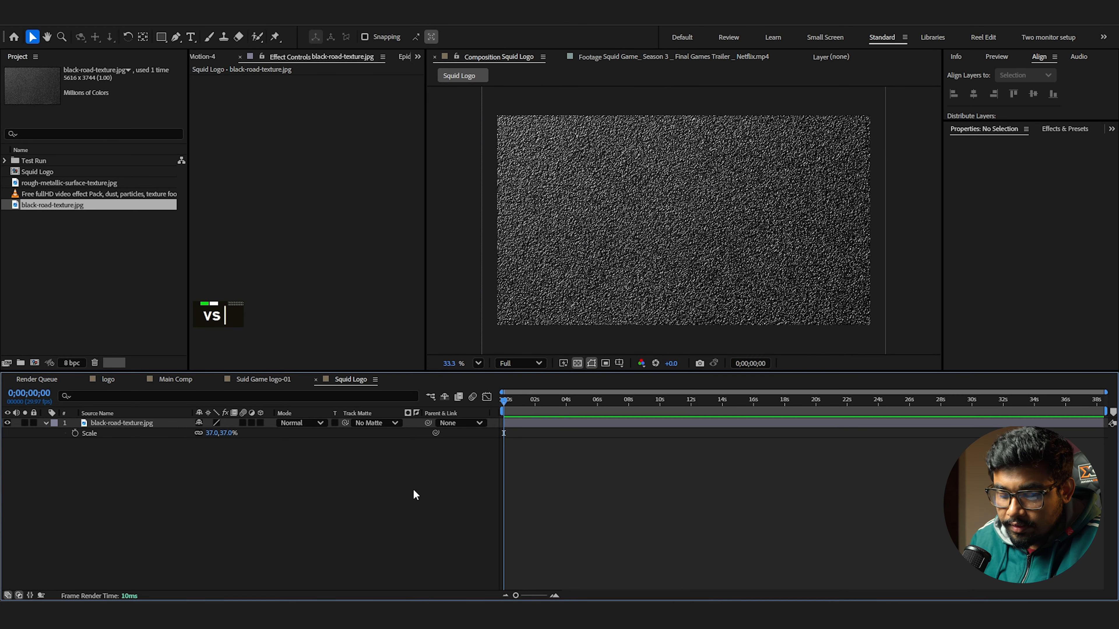
pyautogui.hotkey('ctrl', 'y')
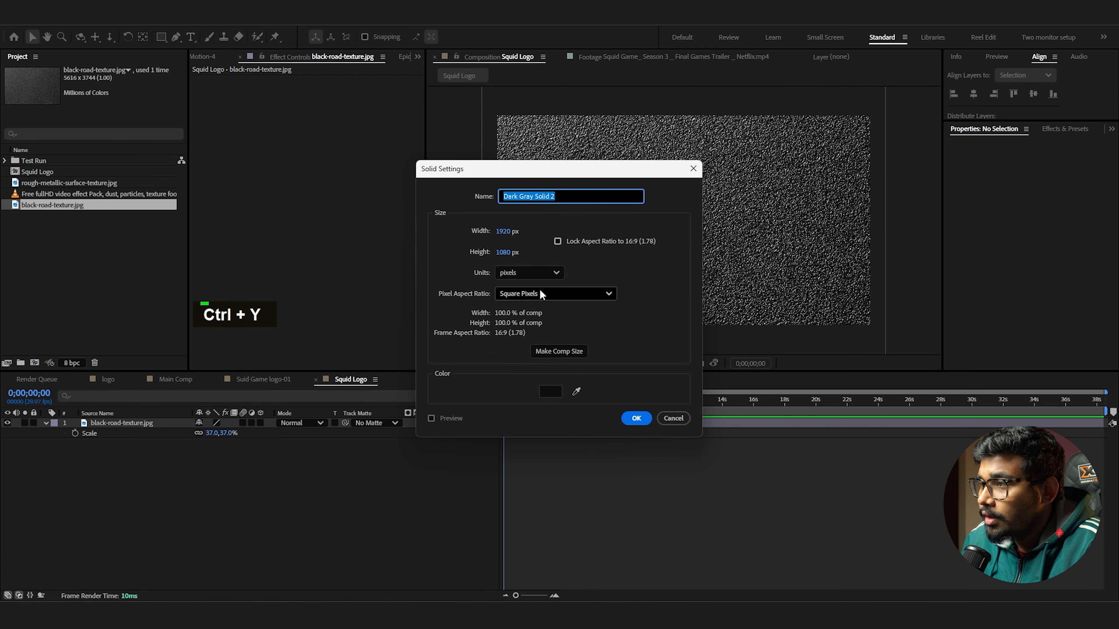
pyautogui.click(638, 418)
pyautogui.moveTo(157, 427)
pyautogui.mouseDown()
pyautogui.moveTo(155, 452)
pyautogui.moveTo(189, 432)
pyautogui.moveTo(173, 429)
pyautogui.mouseUp()
pyautogui.click(148, 423)
pyautogui.press('t')
# Apply Lumetri Color to the road texture layer with a vignette amount of -3 and a midpoint of 35
pyautogui.hotkey('ctrl', 'space')
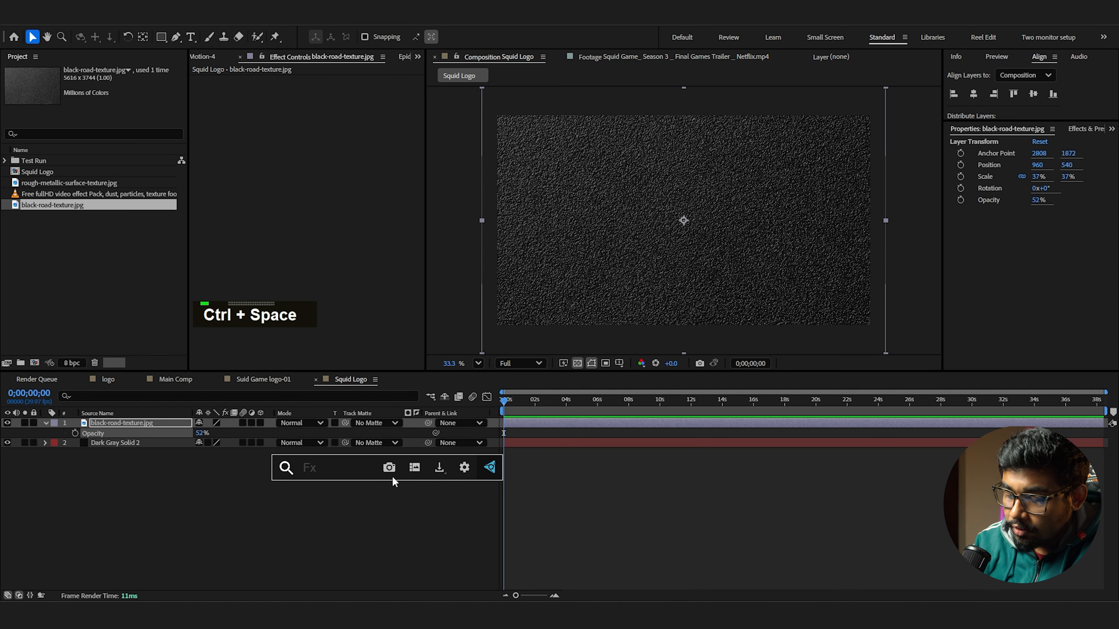
pyautogui.write('lume')
pyautogui.press('Return')
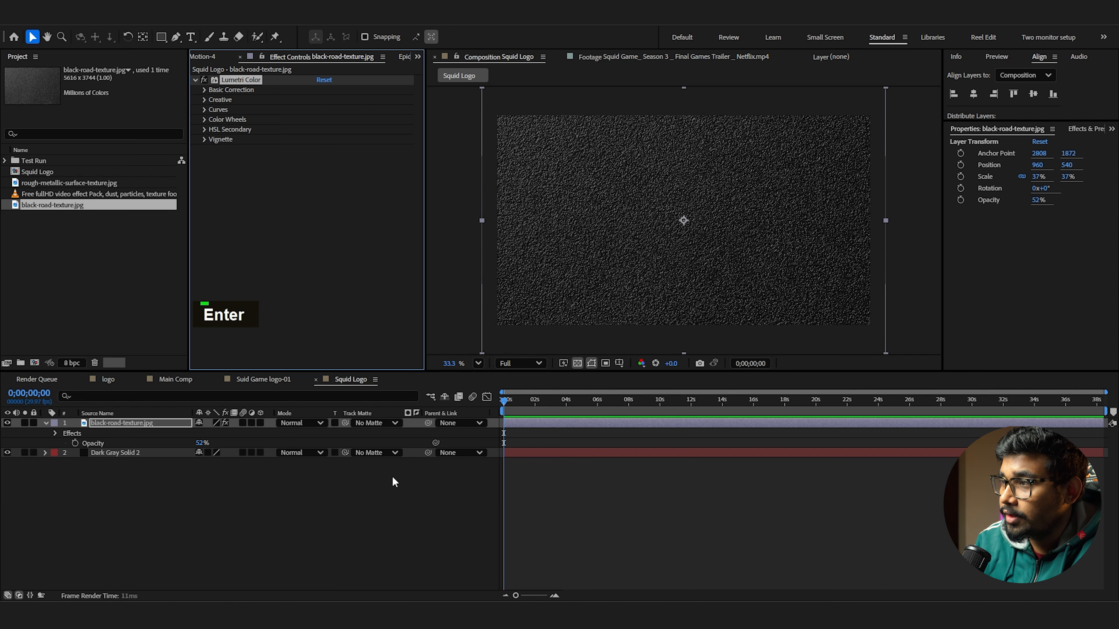
pyautogui.click(204, 140)
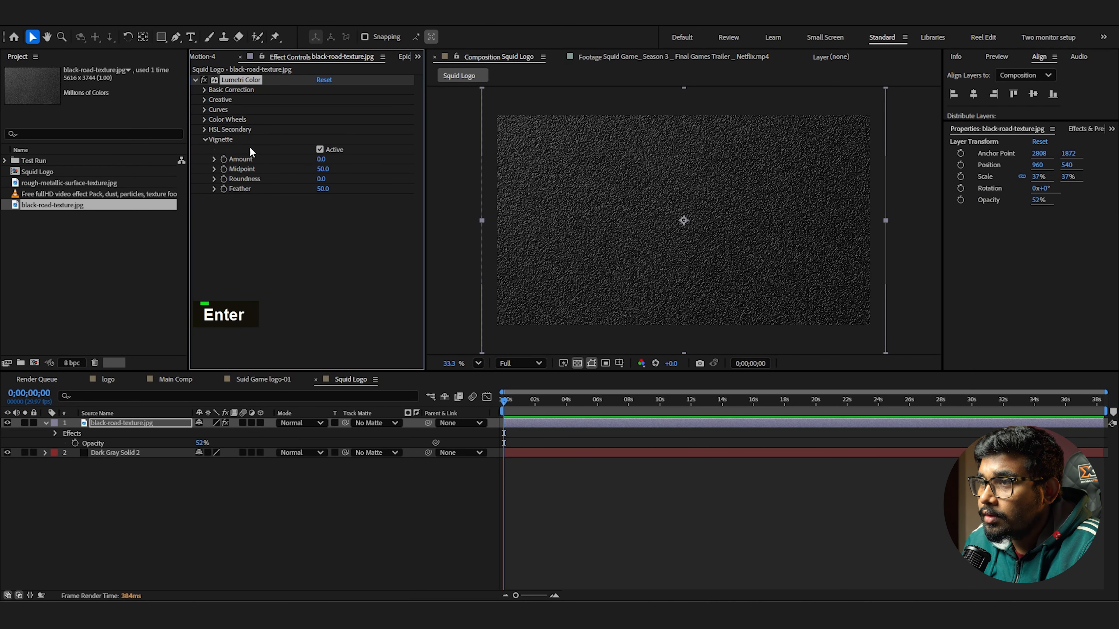
pyautogui.moveTo(320, 159); pyautogui.dragTo(284, 160)
pyautogui.write('3')
pyautogui.press('Return')
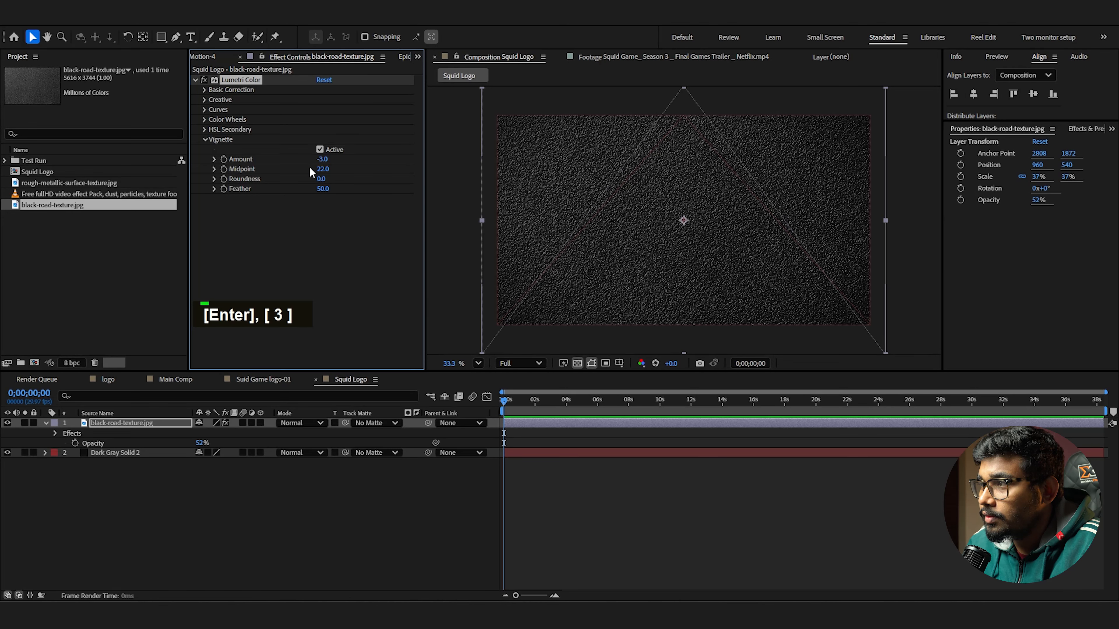
pyautogui.click(324, 171)
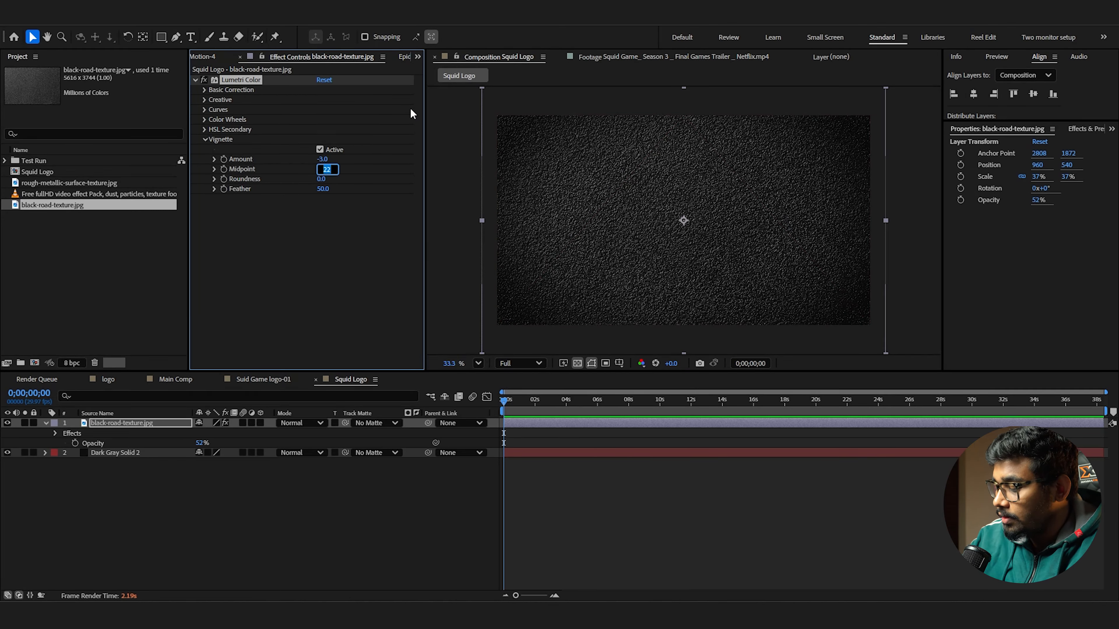
pyautogui.write('35')
pyautogui.press('Return')
# Create a text layer reading "Squid Game", with each word on its own line
pyautogui.click(190, 36)
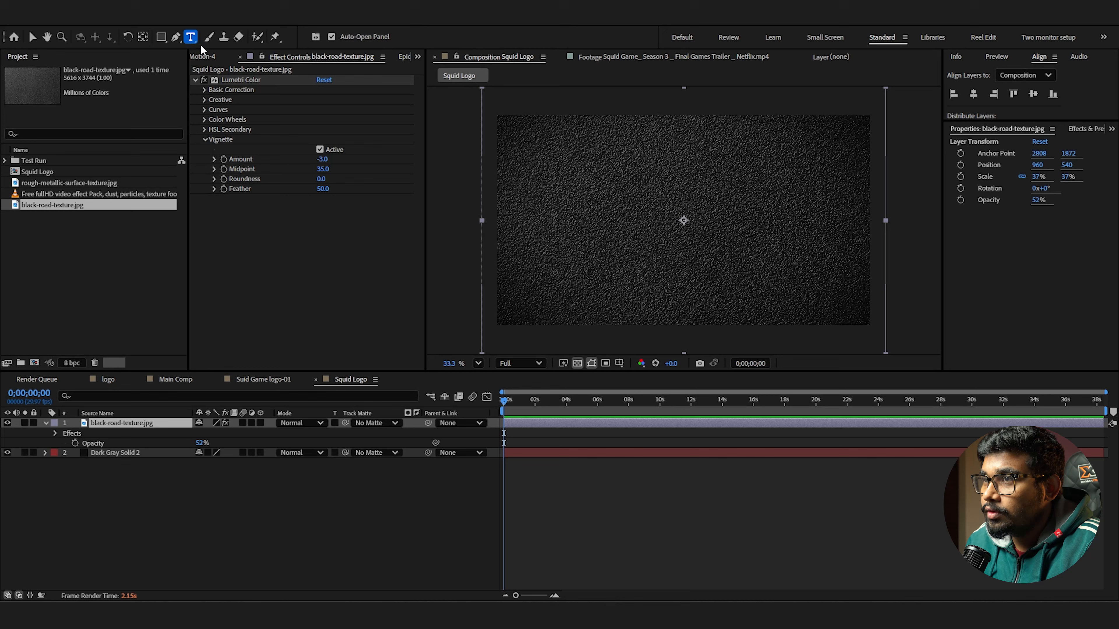
pyautogui.click(622, 204)
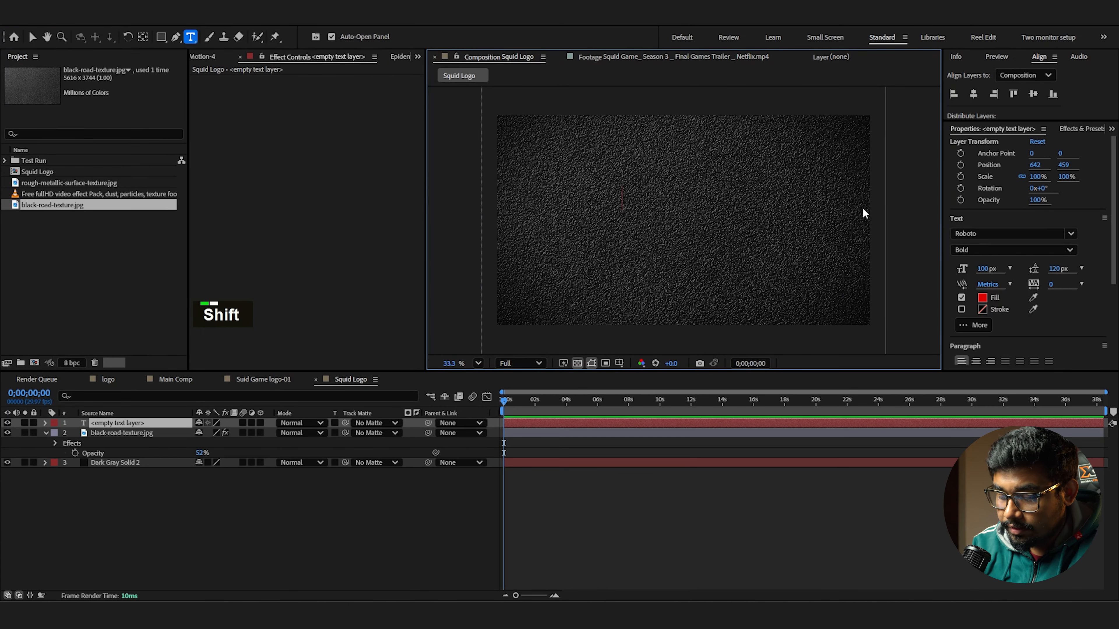
pyautogui.write('Squid Game')
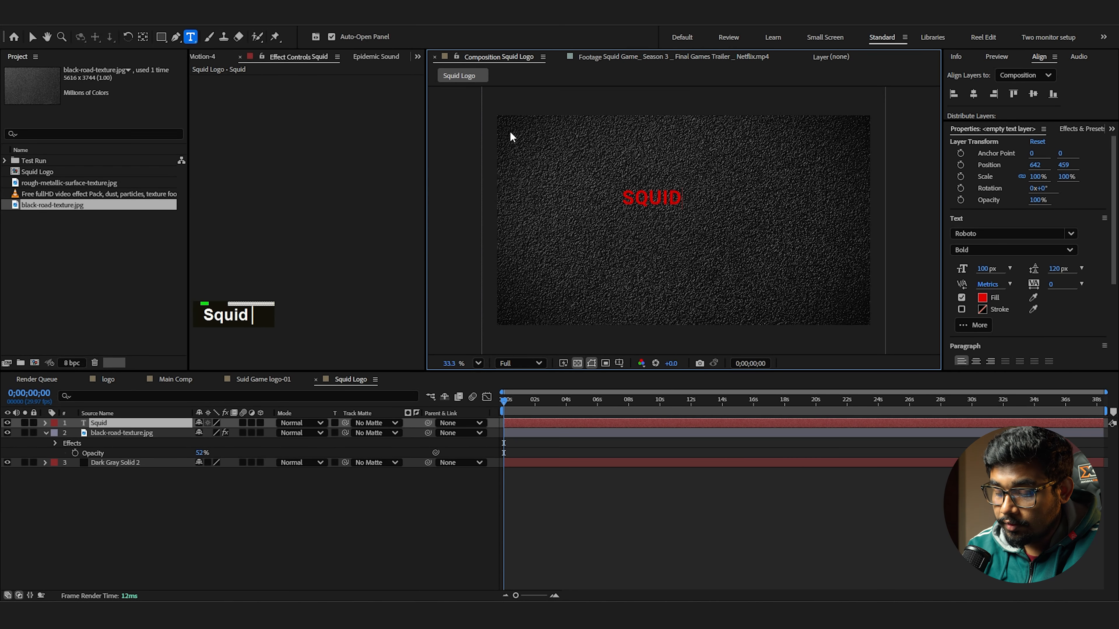
pyautogui.press('Left')
pyautogui.press('Left')
pyautogui.press('Left')
pyautogui.press('Left')
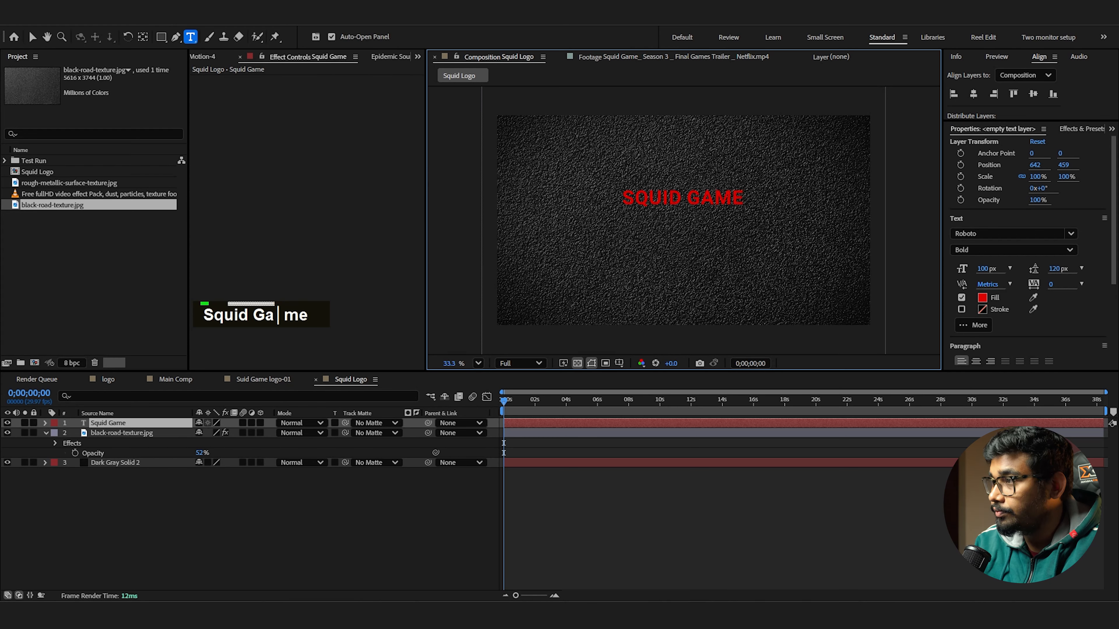
pyautogui.press('Return')
pyautogui.press('Escape')
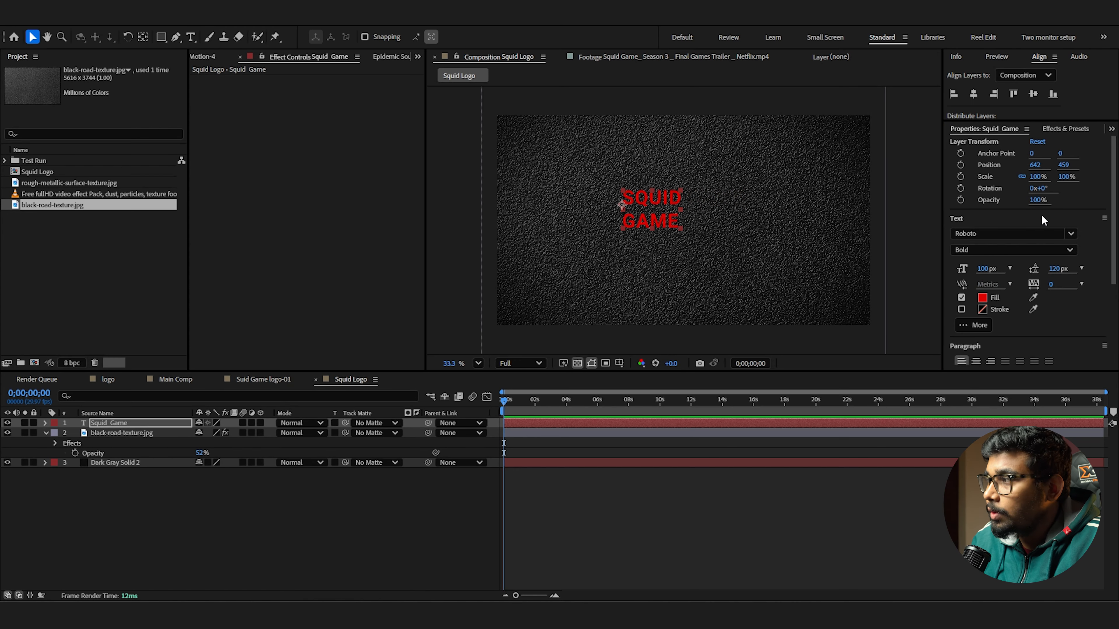
# Set the title's font to Game Of Squids and enlarge the layer to about 160.5% at position 561, 525
pyautogui.doubleClick(1041, 234)
pyautogui.write('game')
pyautogui.click(951, 261)
pyautogui.moveTo(690, 213); pyautogui.dragTo(696, 240)
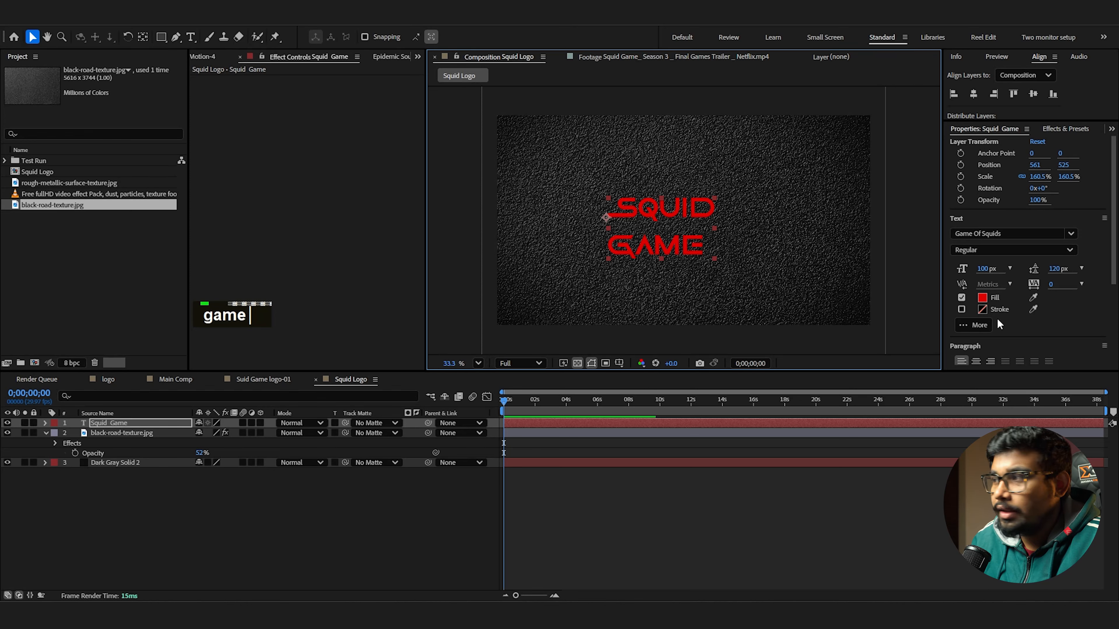
# Change the title text's fill color to white
pyautogui.click(982, 299)
pyautogui.click(607, 286)
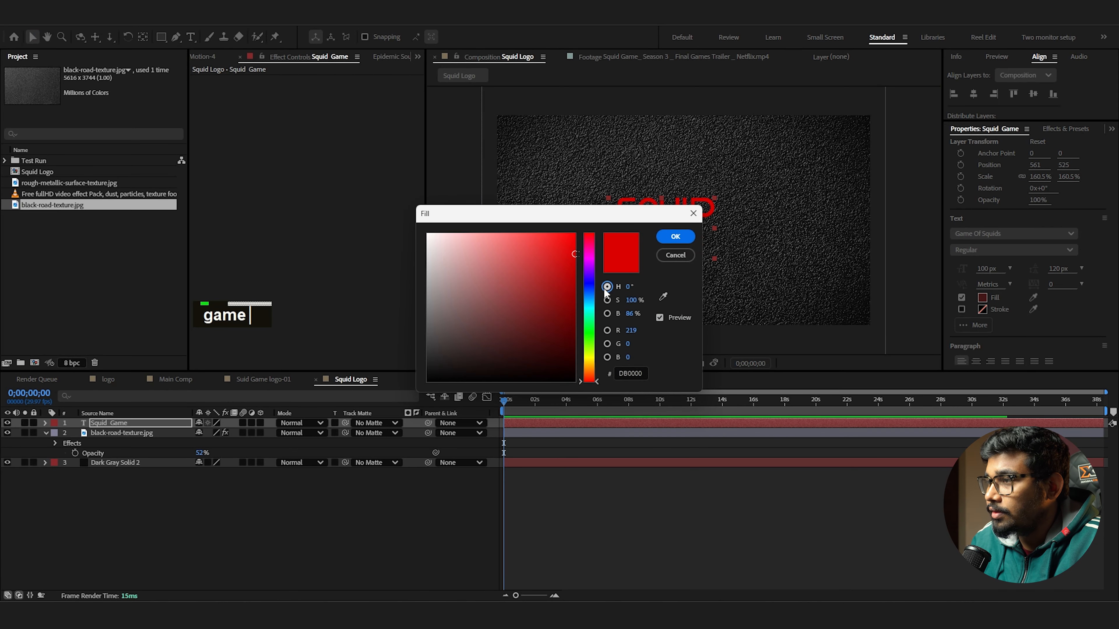
pyautogui.doubleClick(428, 235)
pyautogui.click(675, 237)
# Create shapes from the Squid Game text layer
pyautogui.scroll(2, 682, 221)
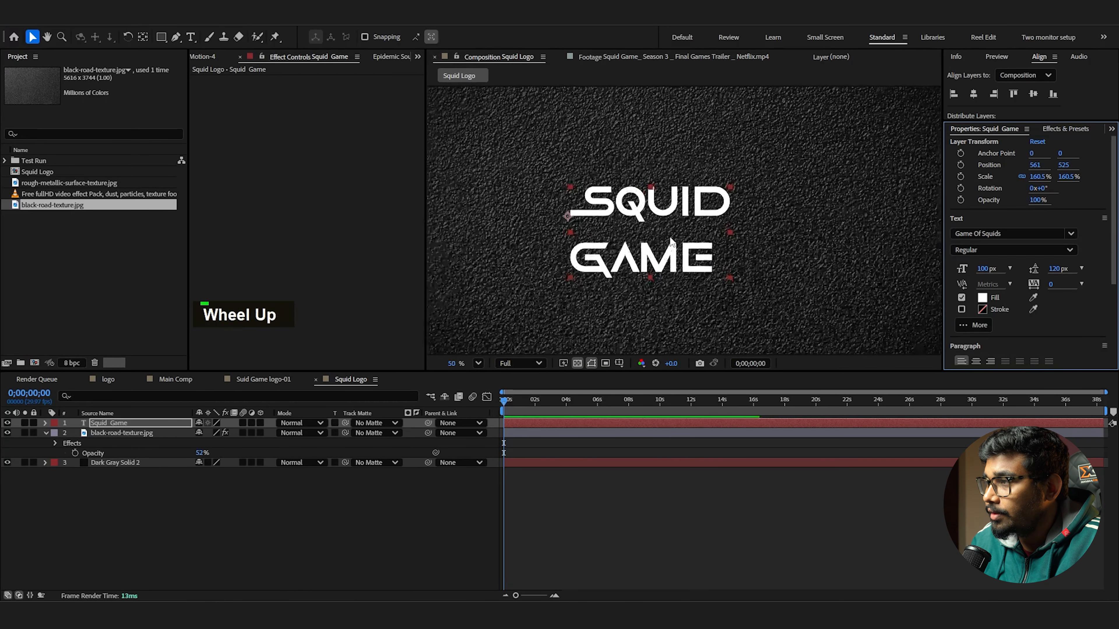
pyautogui.rightClick(120, 422)
pyautogui.moveTo(197, 318)
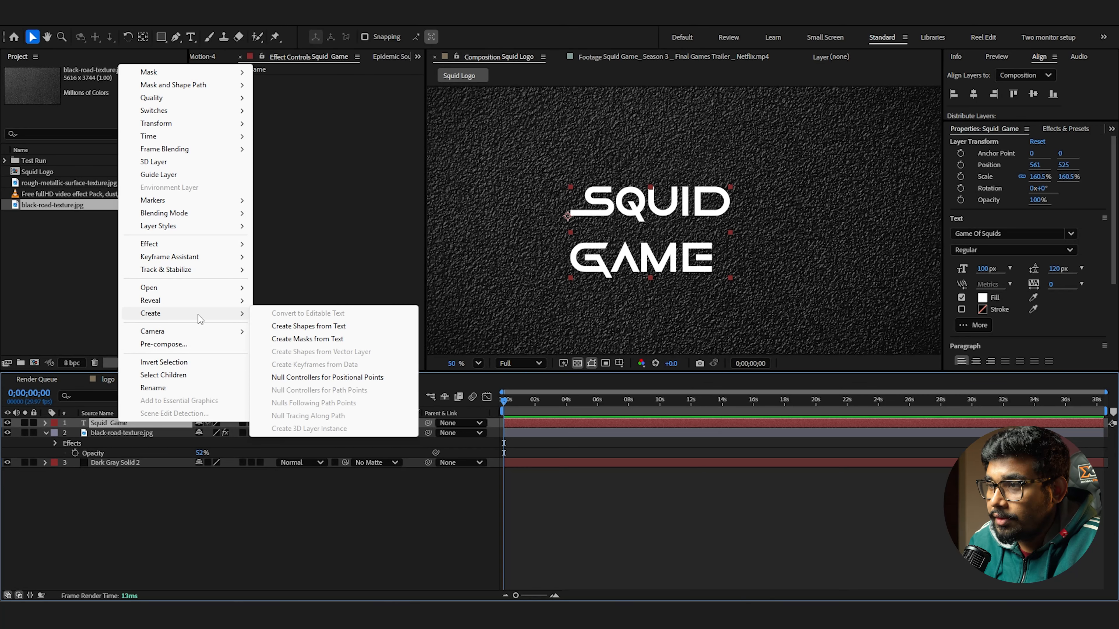
pyautogui.click(293, 326)
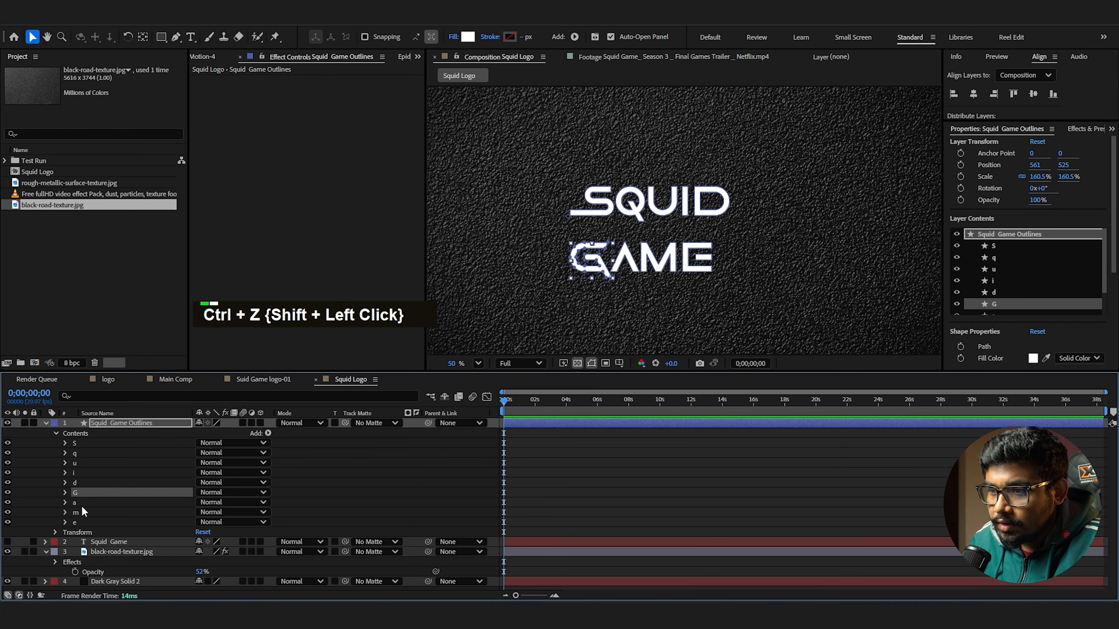
# Move the G, a, m and e shapes together to the right and up, so the G meets the Q's tail
pyautogui.keyDown('shift'); pyautogui.click(82, 520); pyautogui.keyUp('shift')
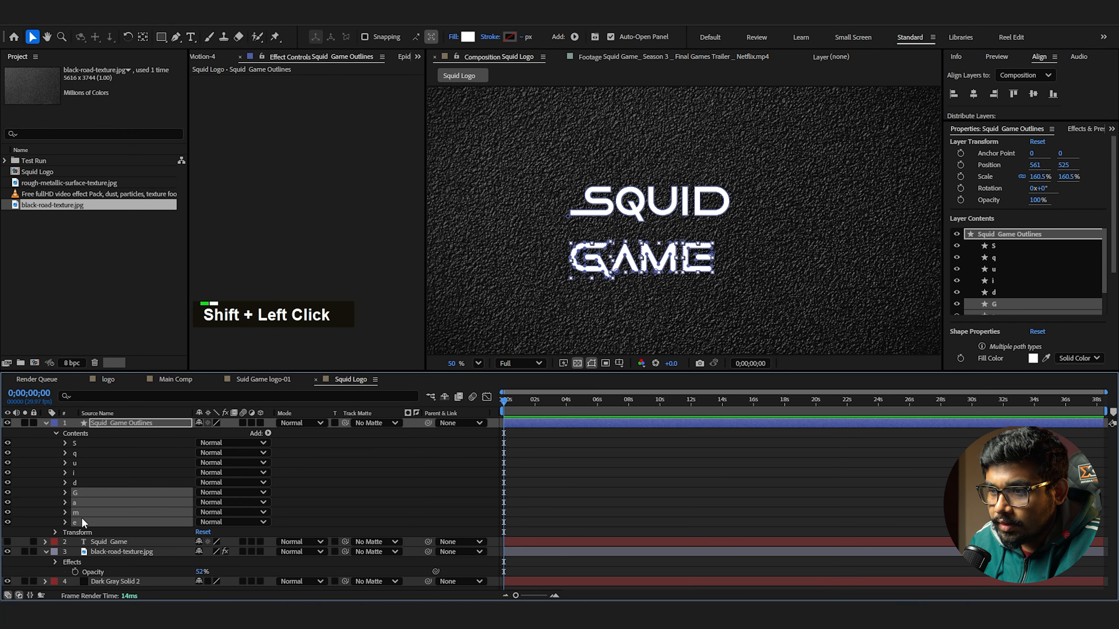
pyautogui.scroll(1, 546, 283)
pyautogui.scroll(3, 546, 283)
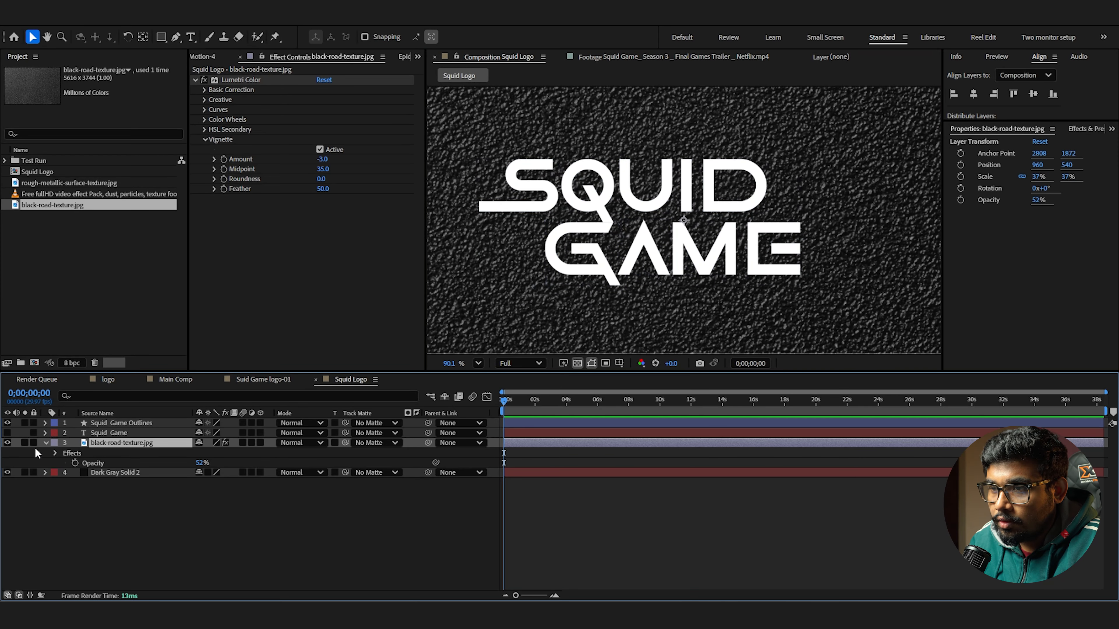
# Lock the black-road-texture and dark gray solid layers
pyautogui.click(33, 443)
pyautogui.click(34, 472)
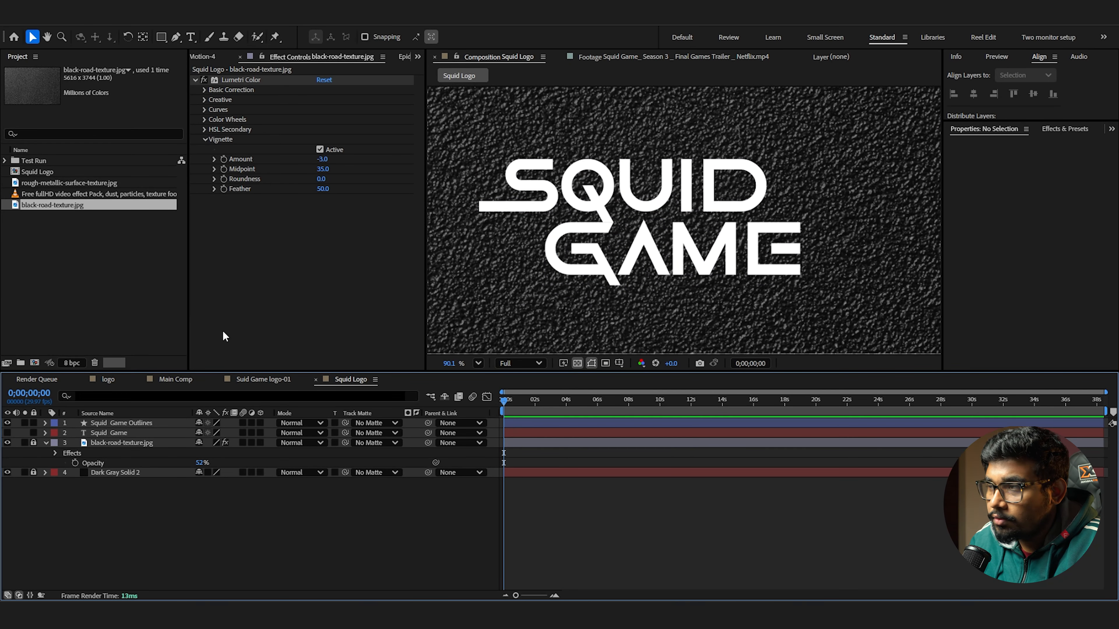
# Scale the Squid Game outlines layer up to about 300.3% and position it at about 326.1, 502.7
pyautogui.click(677, 231)
pyautogui.scroll(-5, 738, 224)
pyautogui.moveTo(674, 229); pyautogui.dragTo(837, 259)
pyautogui.moveTo(789, 230); pyautogui.dragTo(686, 249)
pyautogui.scroll(1, 722, 233)
pyautogui.click(460, 205)
pyautogui.scroll(1, 714, 207)
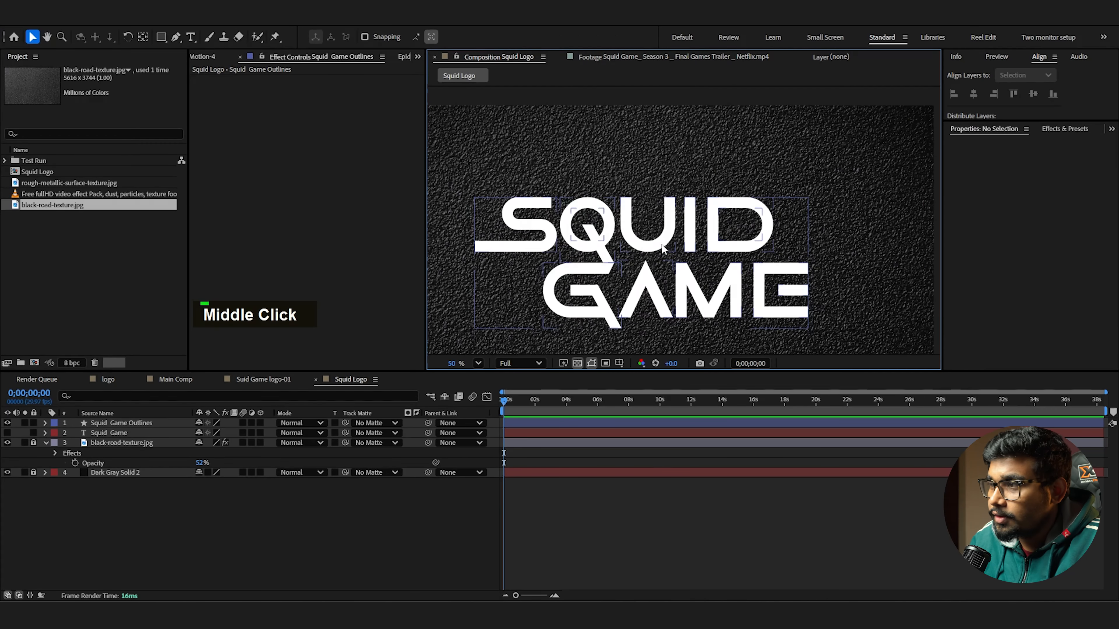
# Extend the lower bar of the S far to the left by moving its two end points
pyautogui.click(44, 422)
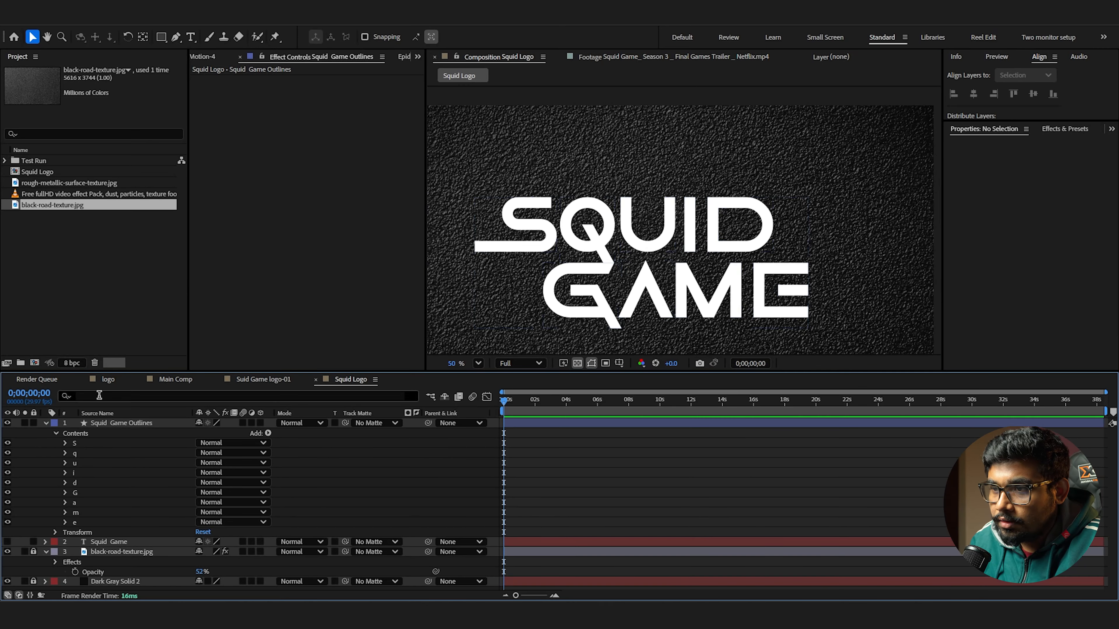
pyautogui.click(75, 443)
pyautogui.moveTo(474, 234); pyautogui.dragTo(722, 254)
pyautogui.scroll(5, 517, 223)
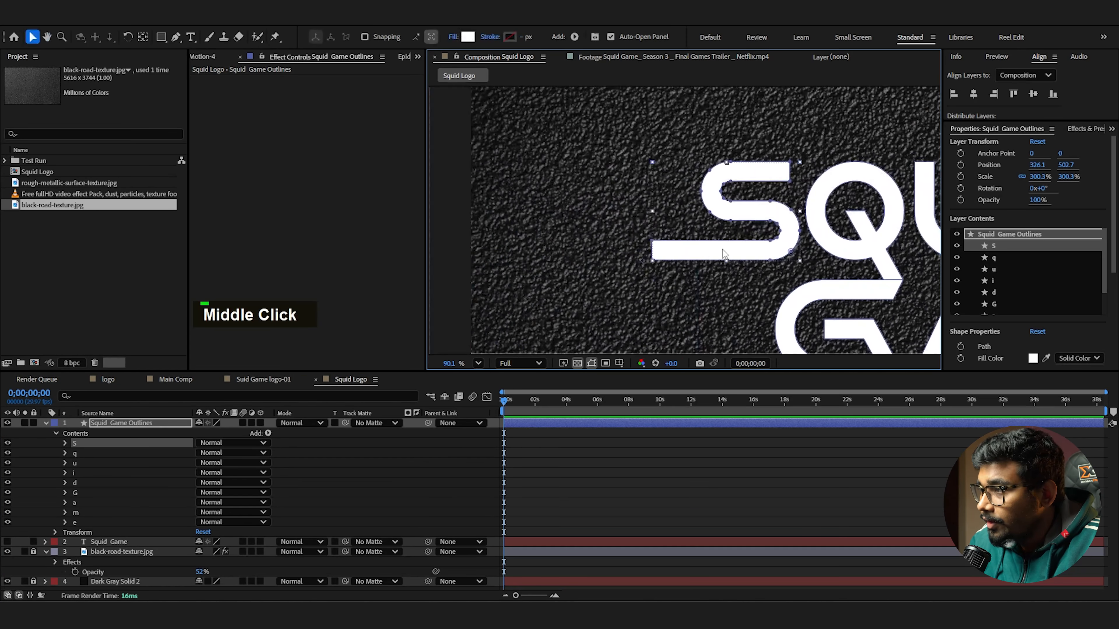
pyautogui.click(653, 241)
pyautogui.moveTo(652, 260); pyautogui.dragTo(492, 260)
# Extend the right stem of the U and the whole I upward by moving their top points
pyautogui.moveTo(822, 253); pyautogui.dragTo(498, 329)
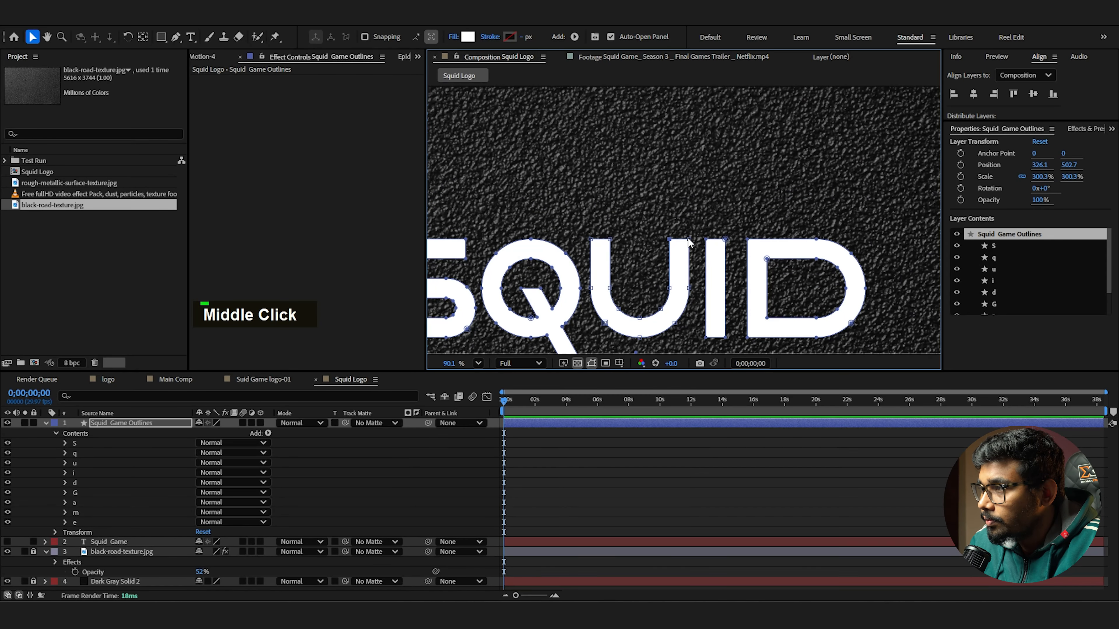
pyautogui.keyDown('shift'); pyautogui.click(670, 239); pyautogui.keyUp('shift')
pyautogui.moveTo(688, 232); pyautogui.dragTo(680, 124)
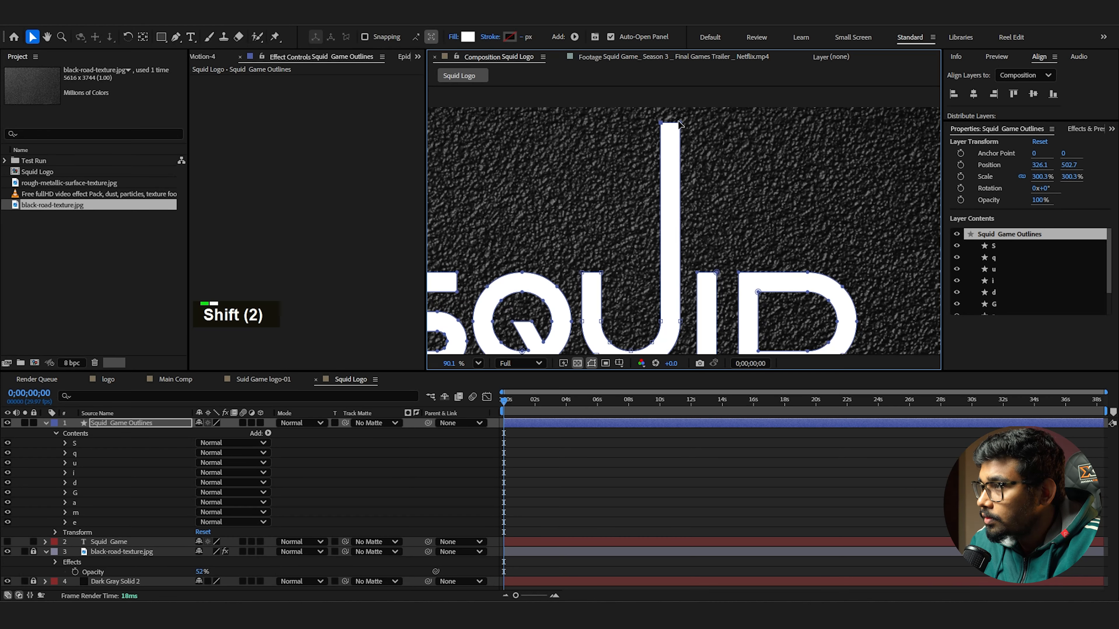
pyautogui.moveTo(716, 273); pyautogui.dragTo(716, 120)
# Extend the right leg of the M downward toward the composition's lower edge
pyautogui.moveTo(736, 264); pyautogui.dragTo(727, 183)
pyautogui.scroll(-4, 728, 183)
pyautogui.moveTo(767, 229); pyautogui.dragTo(743, 195)
pyautogui.scroll(3, 685, 221)
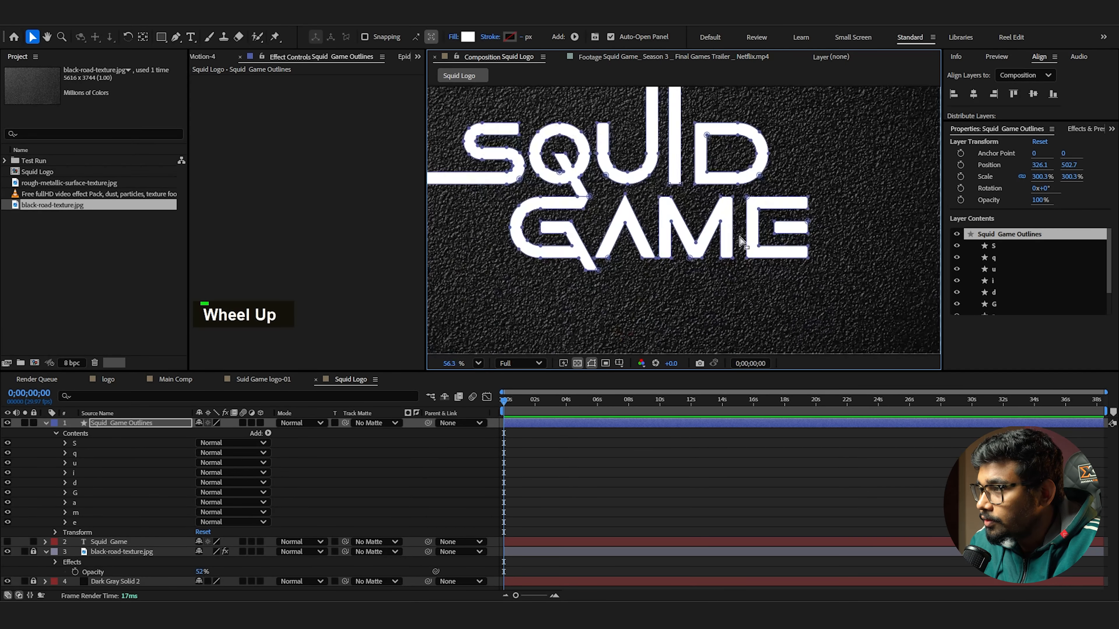
pyautogui.moveTo(771, 288); pyautogui.dragTo(770, 333)
pyautogui.hotkey('ctrl', 'z')
pyautogui.moveTo(762, 264); pyautogui.dragTo(751, 185)
pyautogui.moveTo(760, 251); pyautogui.dragTo(760, 346)
# Extend the middle bar of the E to the right by moving its end points
pyautogui.moveTo(823, 238); pyautogui.dragTo(661, 274)
pyautogui.scroll(2, 680, 247)
pyautogui.moveTo(747, 183); pyautogui.dragTo(669, 246)
pyautogui.moveTo(681, 208); pyautogui.dragTo(718, 241)
pyautogui.keyDown('shift'); pyautogui.click(681, 241); pyautogui.keyUp('shift')
# Extend the G's diagonal tail down to the right, keeping its slant, toward the composition's lower edge
pyautogui.scroll(-5, 706, 232)
pyautogui.moveTo(585, 222); pyautogui.dragTo(695, 203)
pyautogui.scroll(3, 695, 202)
pyautogui.moveTo(617, 263)
pyautogui.mouseDown()
pyautogui.moveTo(731, 212)
pyautogui.moveTo(747, 294)
pyautogui.mouseUp()
pyautogui.keyDown('shift'); pyautogui.click(696, 212); pyautogui.keyUp('shift')
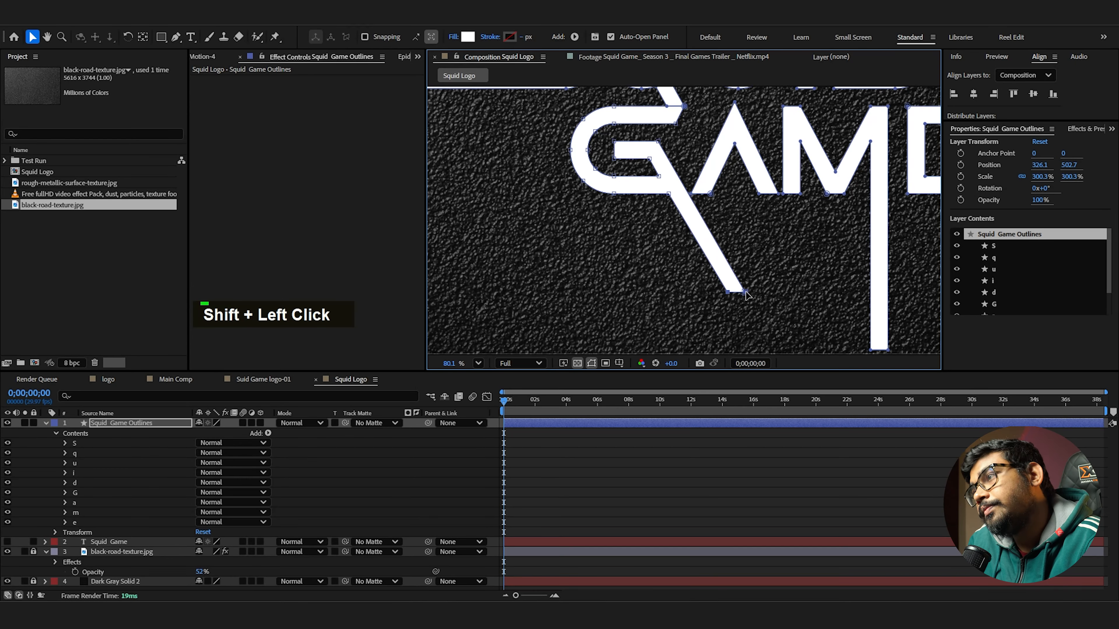
pyautogui.moveTo(747, 294); pyautogui.dragTo(779, 337)
pyautogui.click(712, 213)
# Nudge the a, m and e shapes of GAME together slightly to the right, away from the G
pyautogui.scroll(-3, 712, 212)
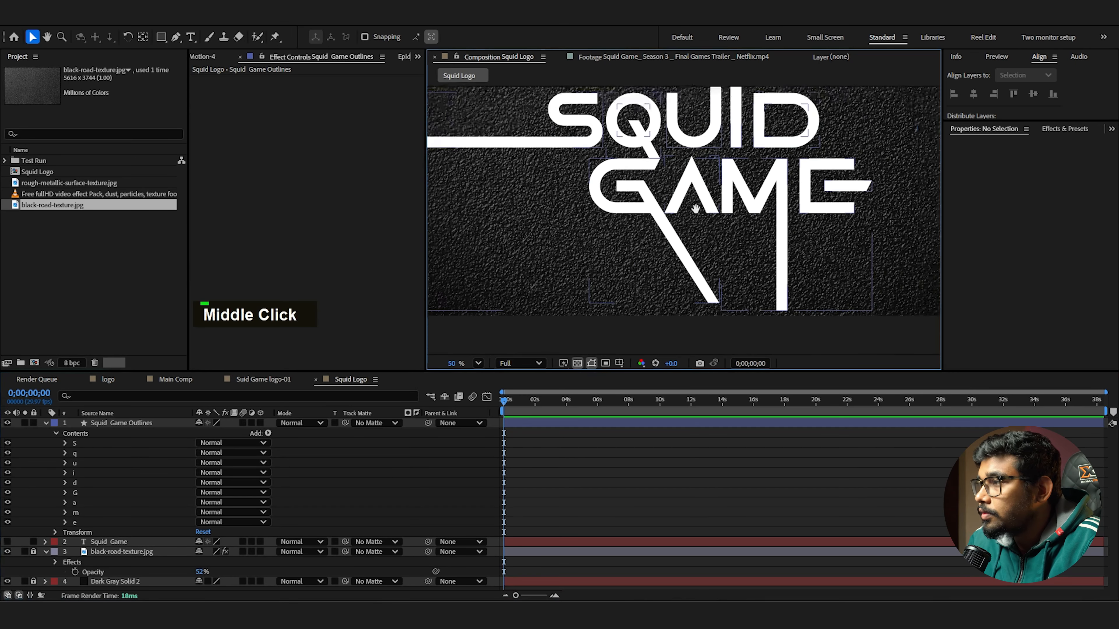
pyautogui.moveTo(745, 179)
pyautogui.mouseDown()
pyautogui.moveTo(672, 215)
pyautogui.moveTo(680, 195)
pyautogui.mouseUp()
pyautogui.click(644, 224)
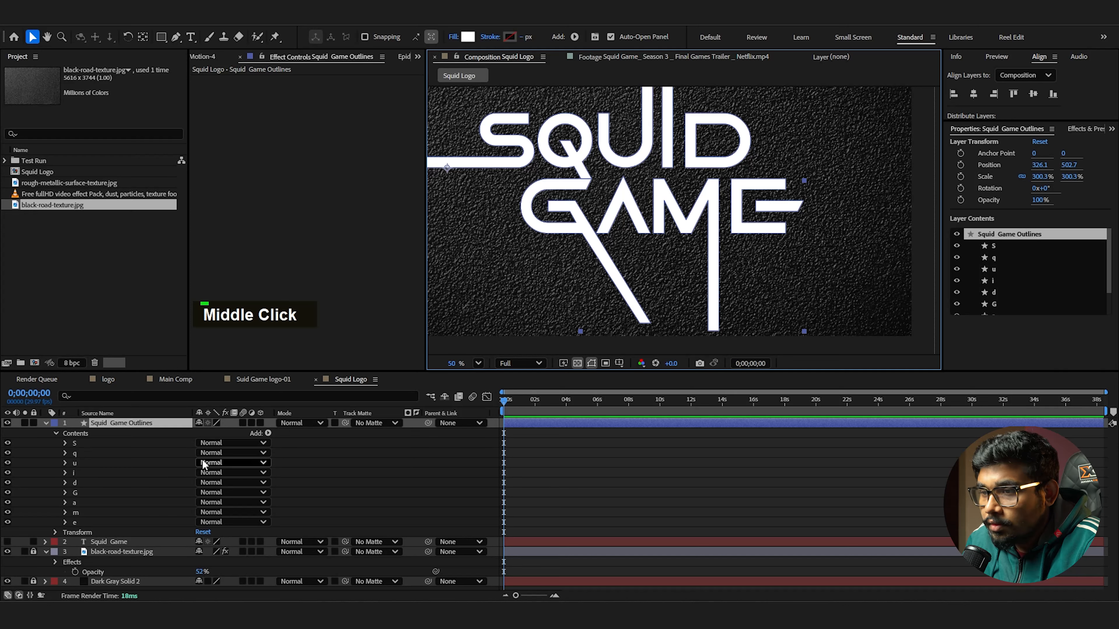
pyautogui.click(82, 502)
pyautogui.keyDown('shift'); pyautogui.click(79, 512); pyautogui.keyUp('shift')
pyautogui.keyDown('shift'); pyautogui.click(83, 523); pyautogui.keyUp('shift')
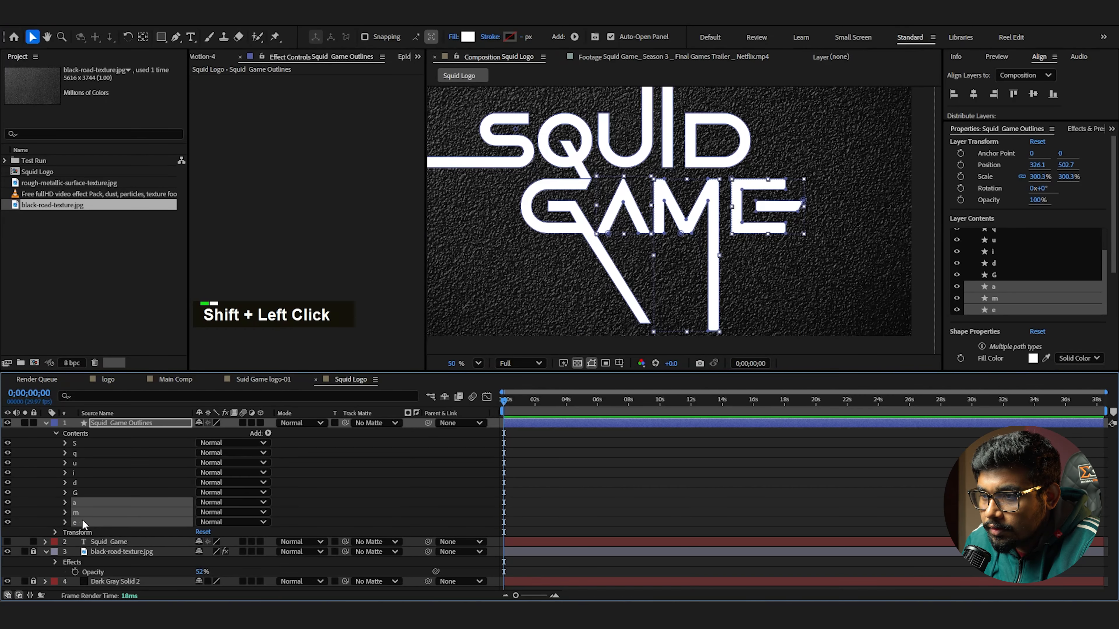
pyautogui.moveTo(628, 198); pyautogui.dragTo(631, 196)
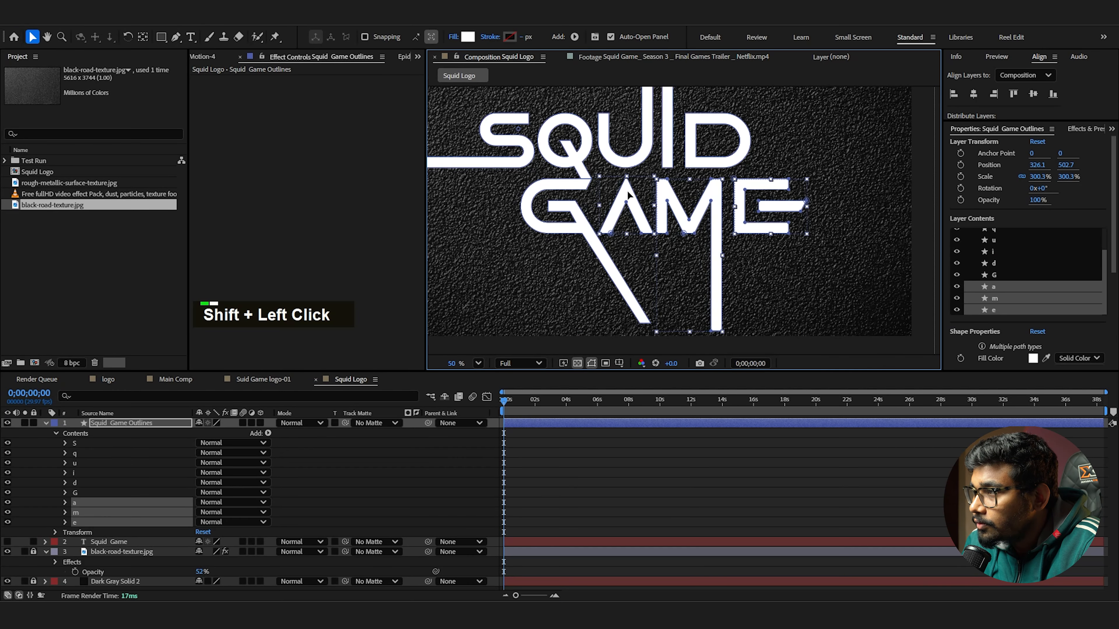
# Draw a circle on a new shape layer over the inner opening of the Q
pyautogui.scroll(-3, 627, 196)
pyautogui.middleClick(877, 220)
pyautogui.scroll(-2, 879, 221)
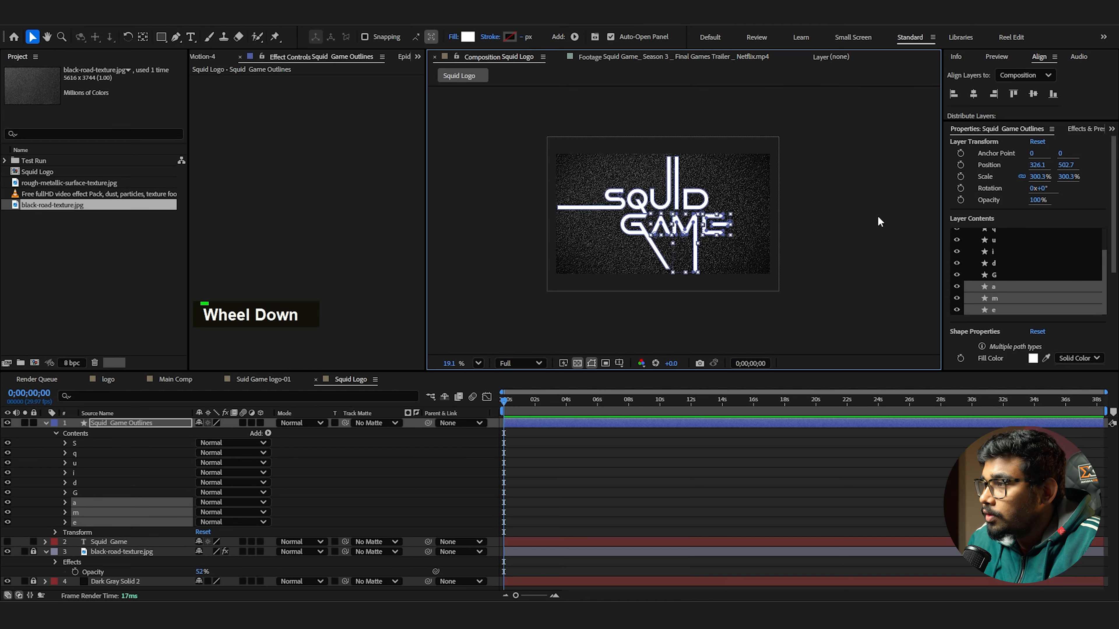
pyautogui.click(797, 209)
pyautogui.scroll(4, 677, 222)
pyautogui.middleClick(548, 223)
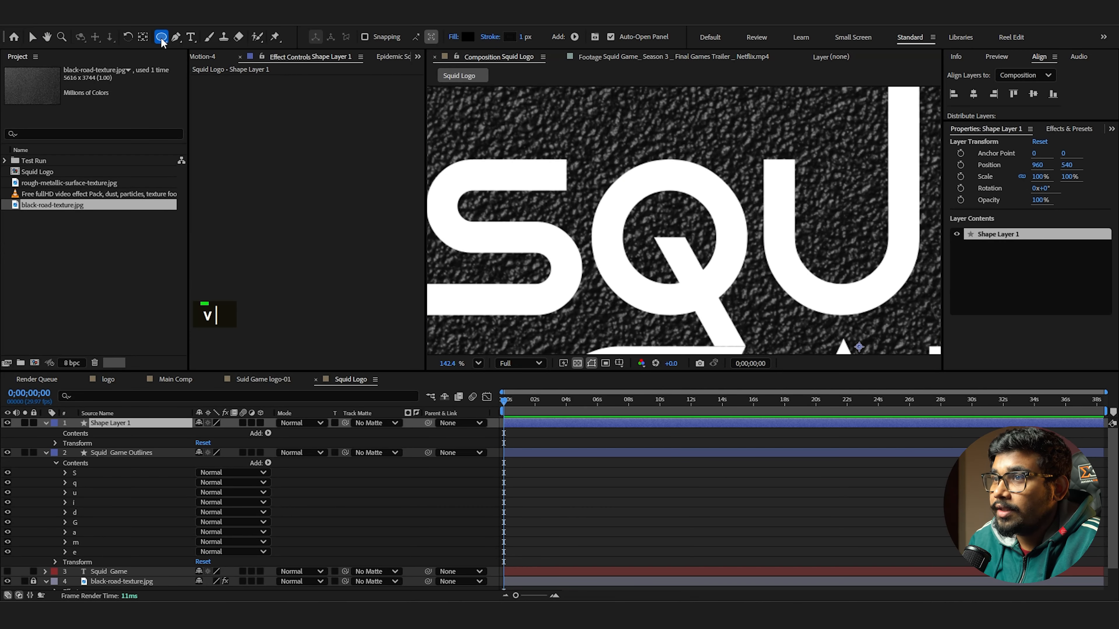
pyautogui.moveTo(621, 189); pyautogui.dragTo(722, 282)
pyautogui.press('v')
# Fine-tune the circle's position within the Q and collapse the contents of the Squid Game outlines layer
pyautogui.moveTo(703, 236); pyautogui.dragTo(697, 238)
pyautogui.click(52, 463)
pyautogui.moveTo(133, 463); pyautogui.dragTo(140, 467)
pyautogui.moveTo(690, 232); pyautogui.dragTo(691, 232)
pyautogui.scroll(-3, 690, 232)
pyautogui.middleClick(690, 232)
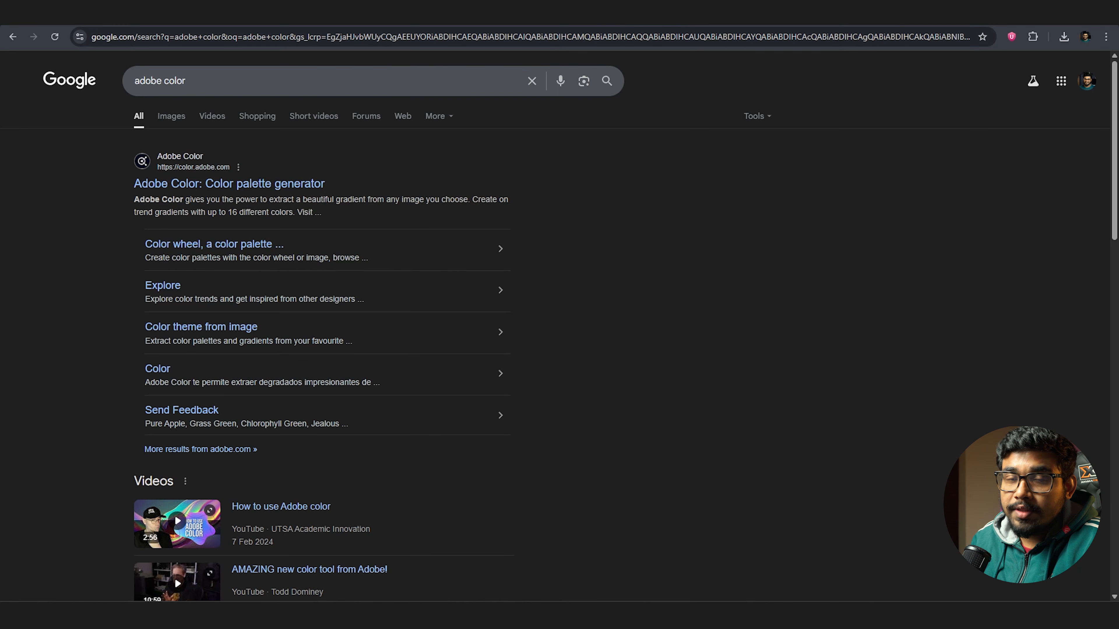
# Open Adobe Color, extract a theme from the Squid Game 3 logo screenshot, and sample the pink inside the E
pyautogui.click(283, 183)
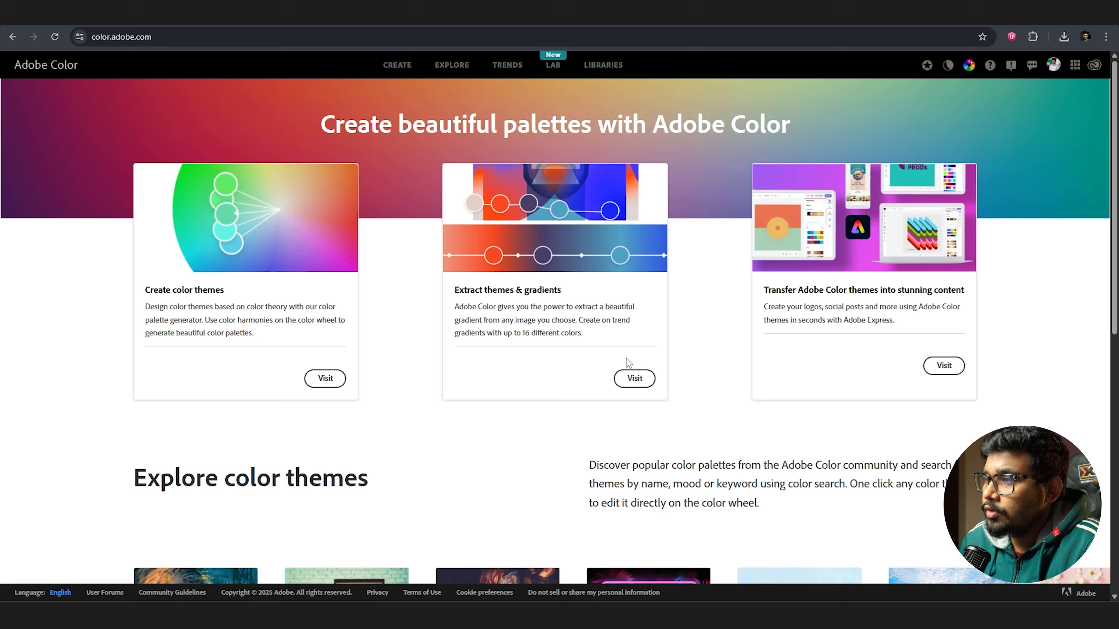
pyautogui.click(647, 383)
pyautogui.doubleClick(500, 347)
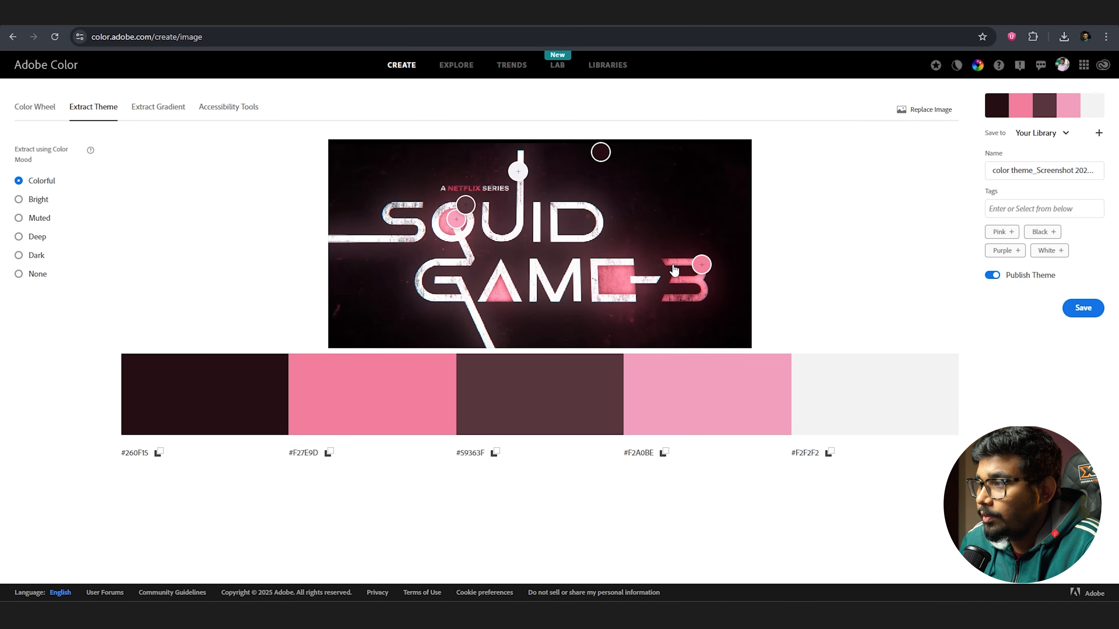
pyautogui.moveTo(700, 265); pyautogui.dragTo(621, 280)
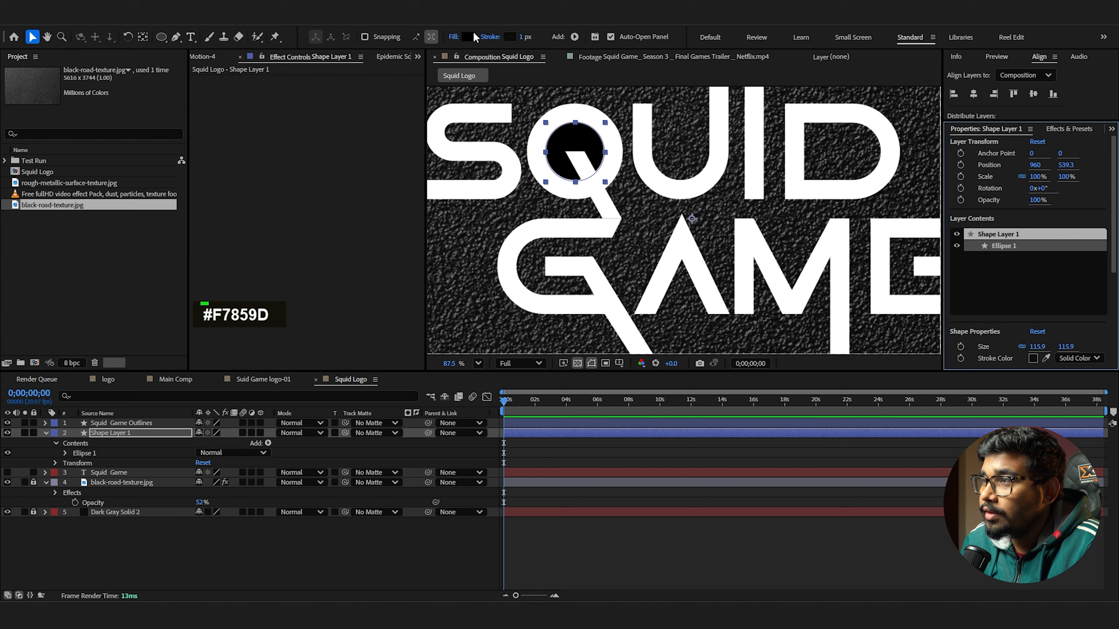
# Fill the circle in the Q with #F7859D, then raise its saturation to 69% for the deeper pink F74D71
pyautogui.click(468, 37)
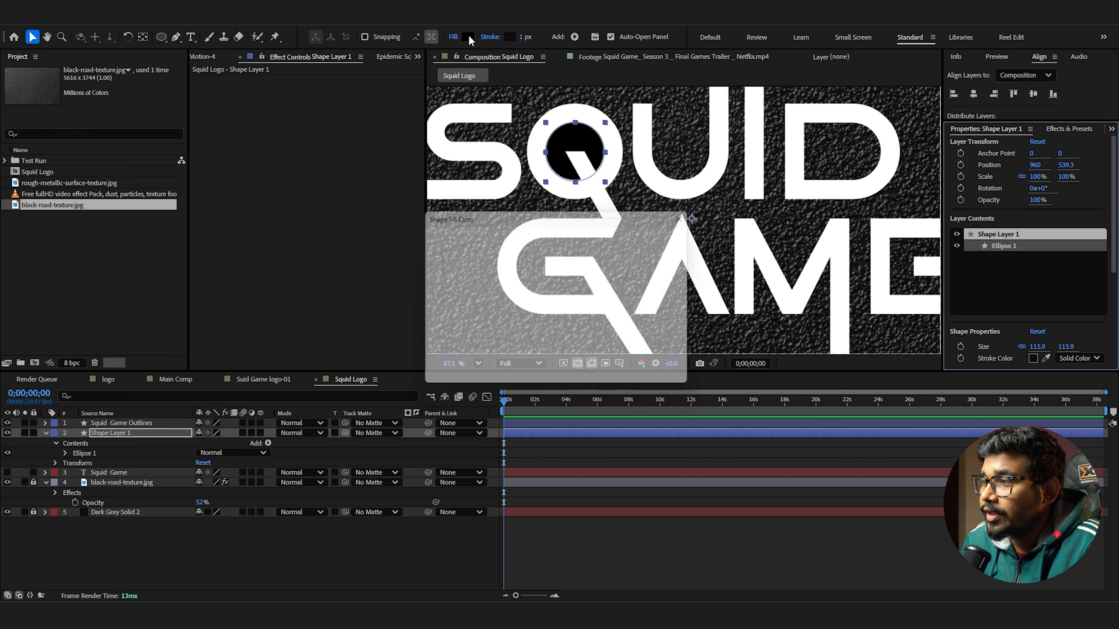
pyautogui.hotkey('ctrl', 'v')
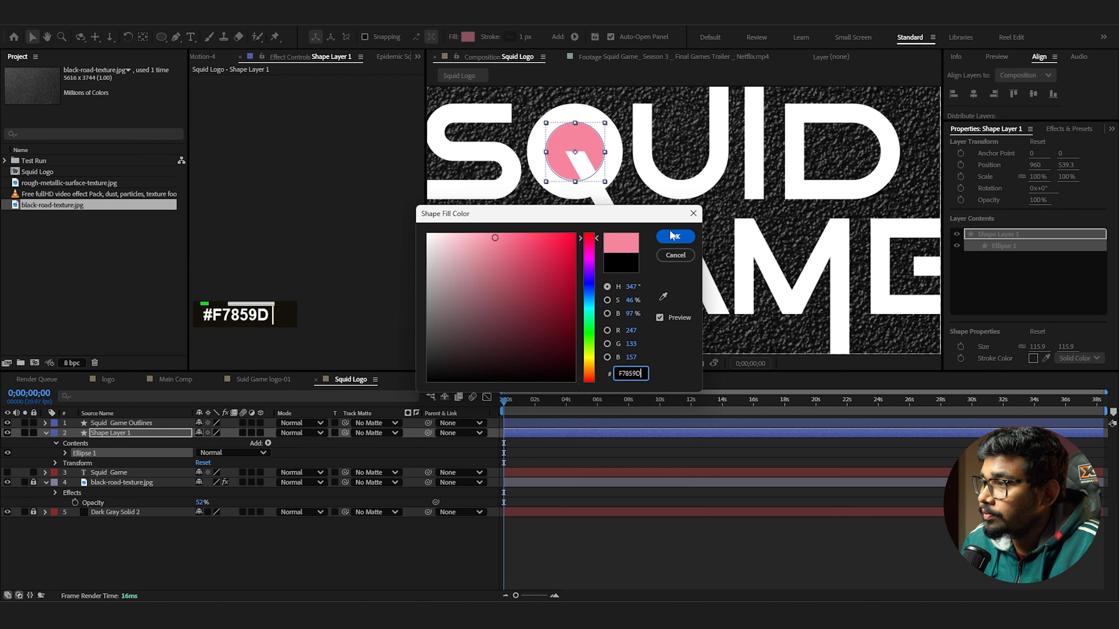
pyautogui.click(615, 302)
pyautogui.moveTo(593, 311); pyautogui.dragTo(591, 273)
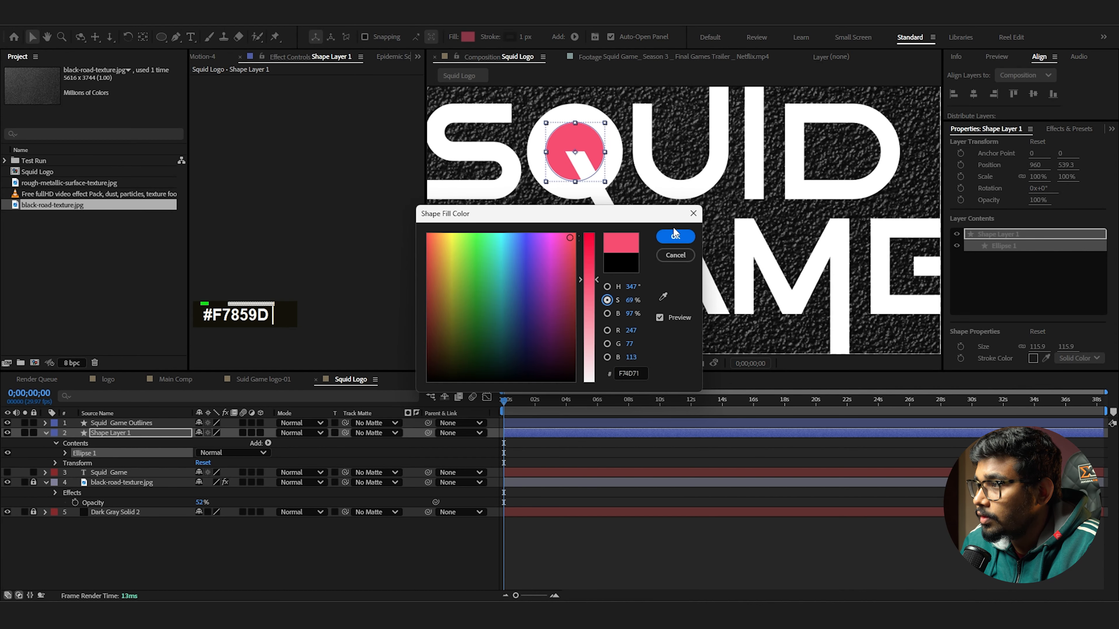
pyautogui.click(674, 234)
pyautogui.middleClick(645, 259)
pyautogui.scroll(-5, 544, 262)
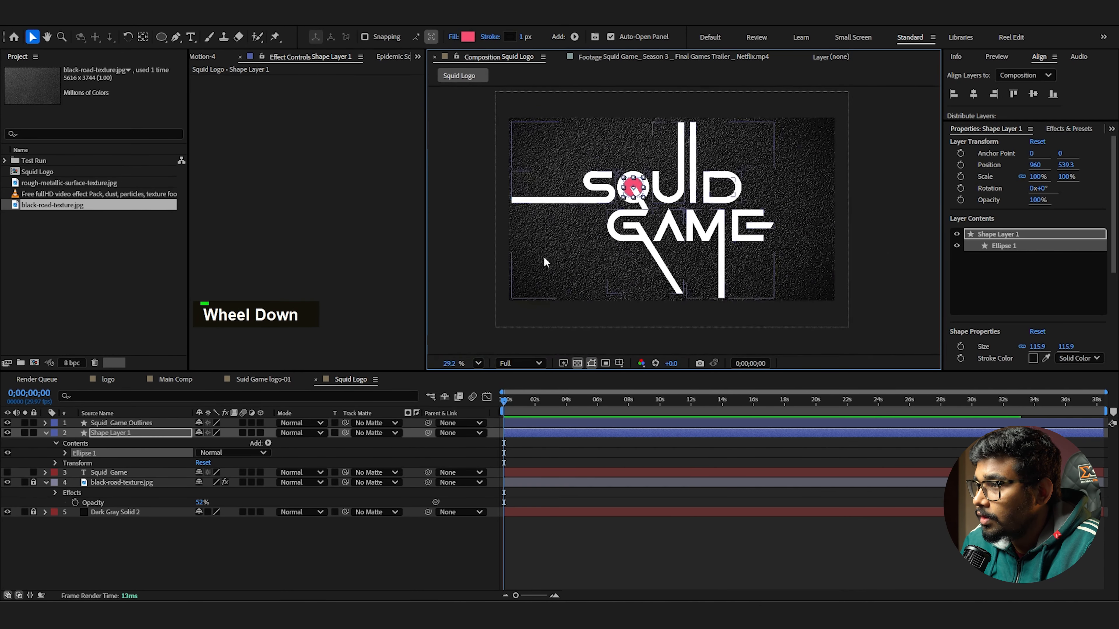
# Draw a pink three-point star shape as a triangle on a new shape layer, filling the opening of the A
pyautogui.click(481, 229)
pyautogui.scroll(6, 683, 220)
pyautogui.moveTo(167, 38); pyautogui.dragTo(194, 88)
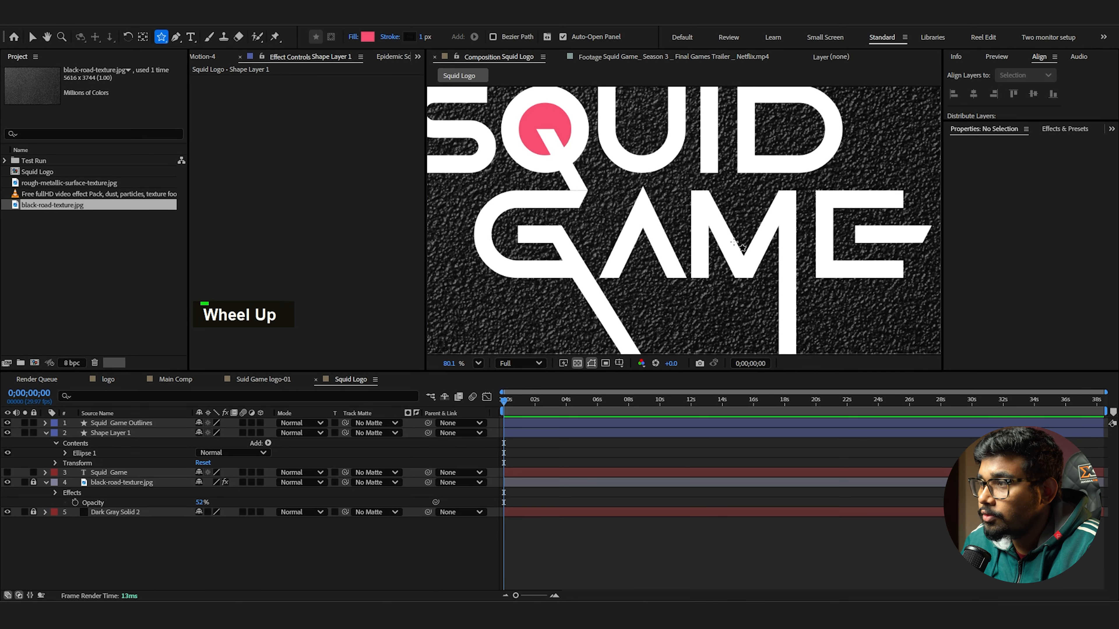
pyautogui.moveTo(627, 223); pyautogui.dragTo(652, 269)
pyautogui.scroll(-1, 651, 249)
pyautogui.scroll(-1, 652, 249)
pyautogui.press('v')
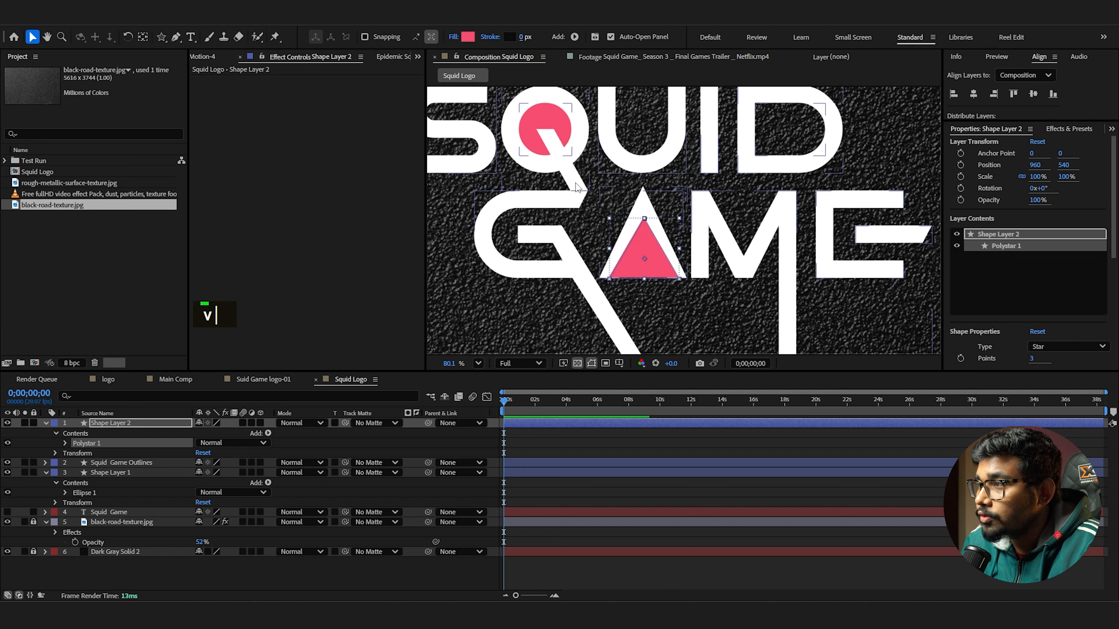
# Set the Q circle's stroke to 0 px and move the triangle's layer below the Squid Game Outlines layer and Shape Layer 1
pyautogui.click(534, 120)
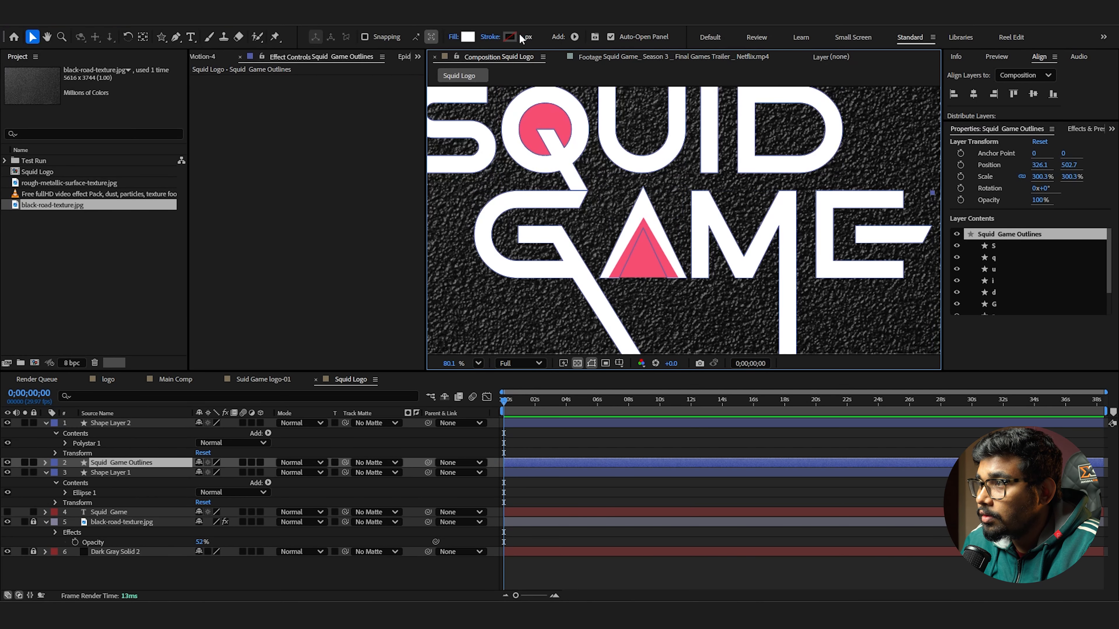
pyautogui.click(116, 512)
pyautogui.click(119, 475)
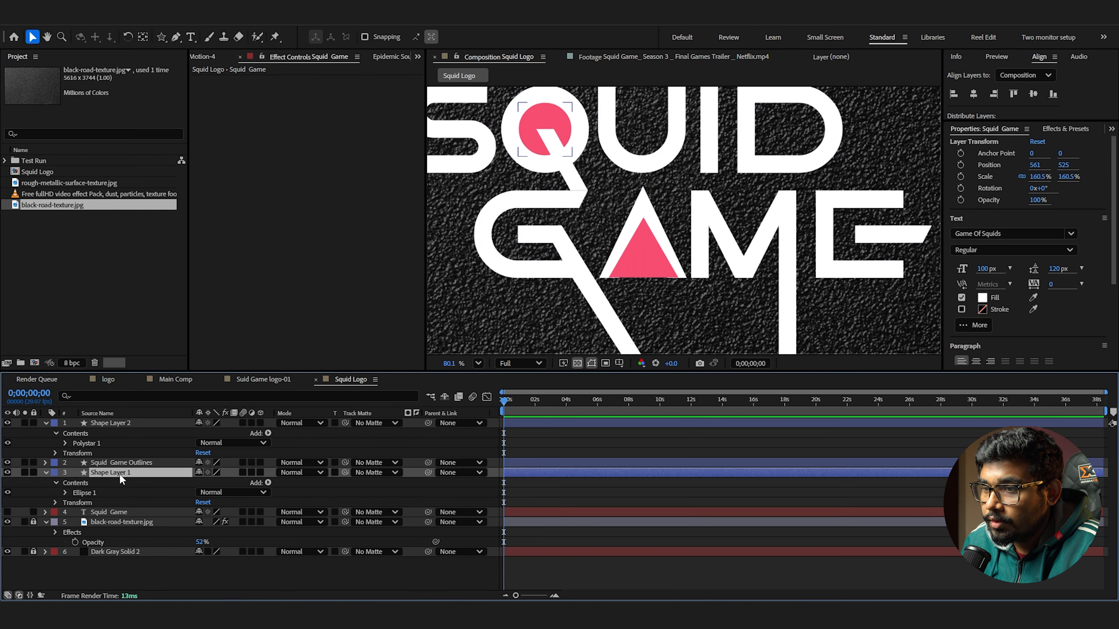
pyautogui.moveTo(521, 37); pyautogui.dragTo(512, 37)
pyautogui.scroll(-1, 510, 271)
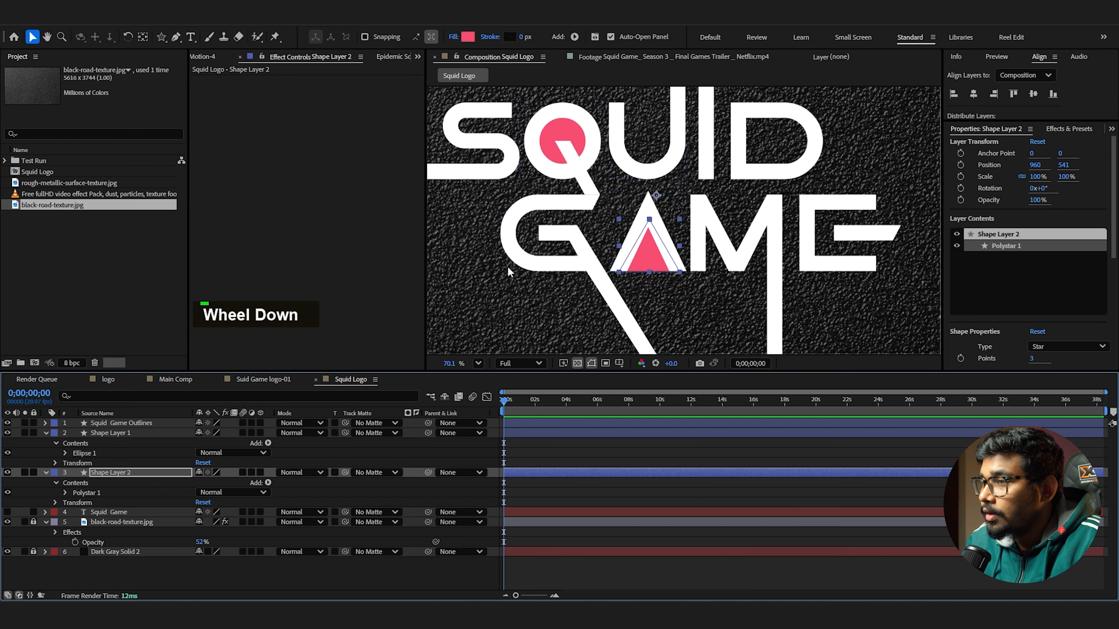
# Draw a pink rectangle about 154 by 123 px on Shape Layer 1, filling the inside of the E
pyautogui.click(331, 140)
pyautogui.click(163, 40)
pyautogui.click(207, 38)
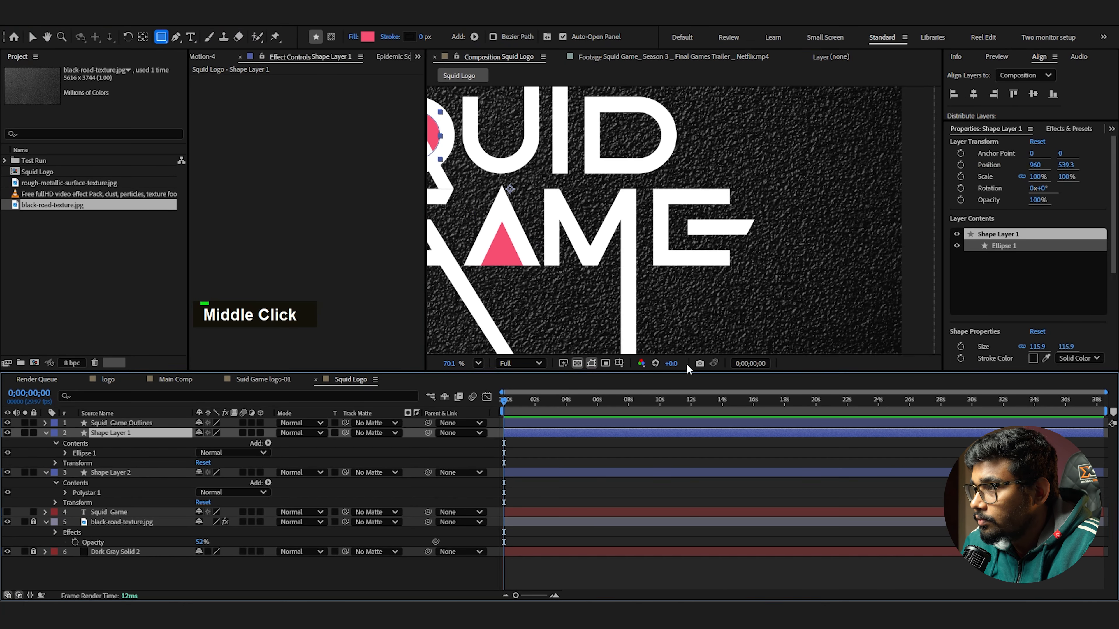
pyautogui.moveTo(666, 203); pyautogui.dragTo(730, 252)
pyautogui.scroll(5, 803, 245)
pyautogui.scroll(-3, 802, 245)
pyautogui.press('v')
pyautogui.scroll(-3, 802, 245)
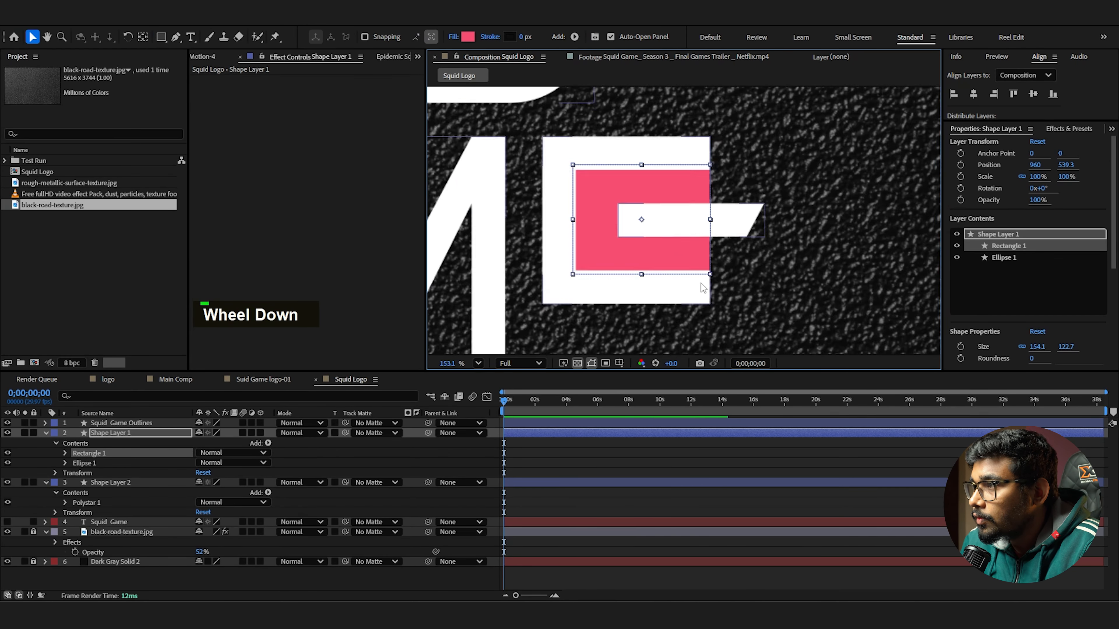
pyautogui.click(647, 260)
pyautogui.moveTo(770, 212); pyautogui.dragTo(714, 217)
pyautogui.scroll(1, 713, 217)
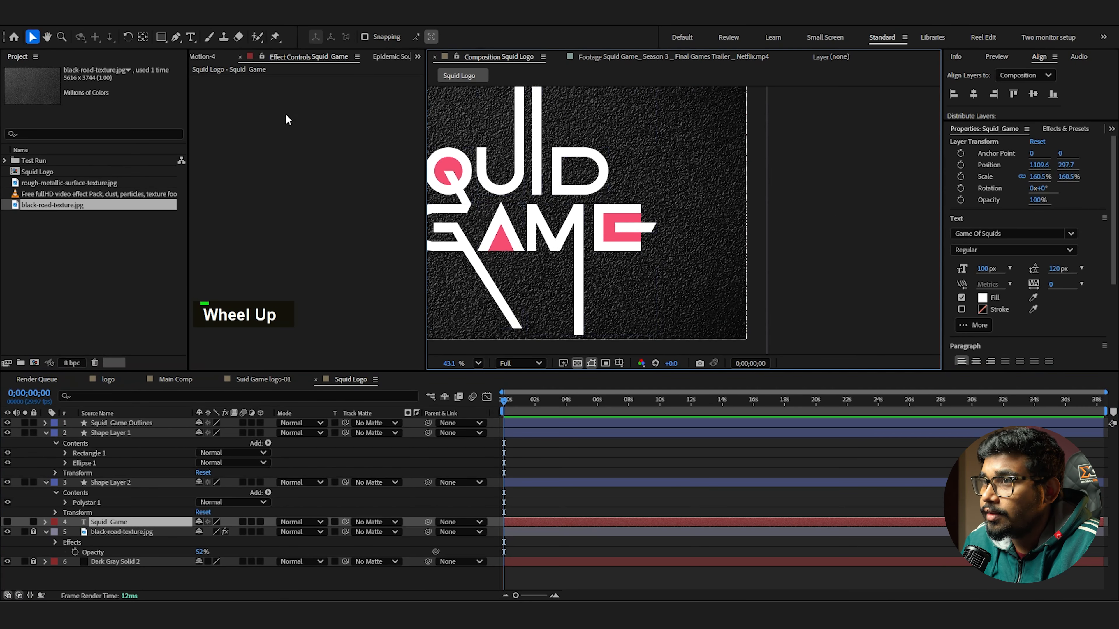
# Add a text layer reading 3 in the Game Of Squids font over the empty area beside the logo
pyautogui.click(190, 37)
pyautogui.click(658, 131)
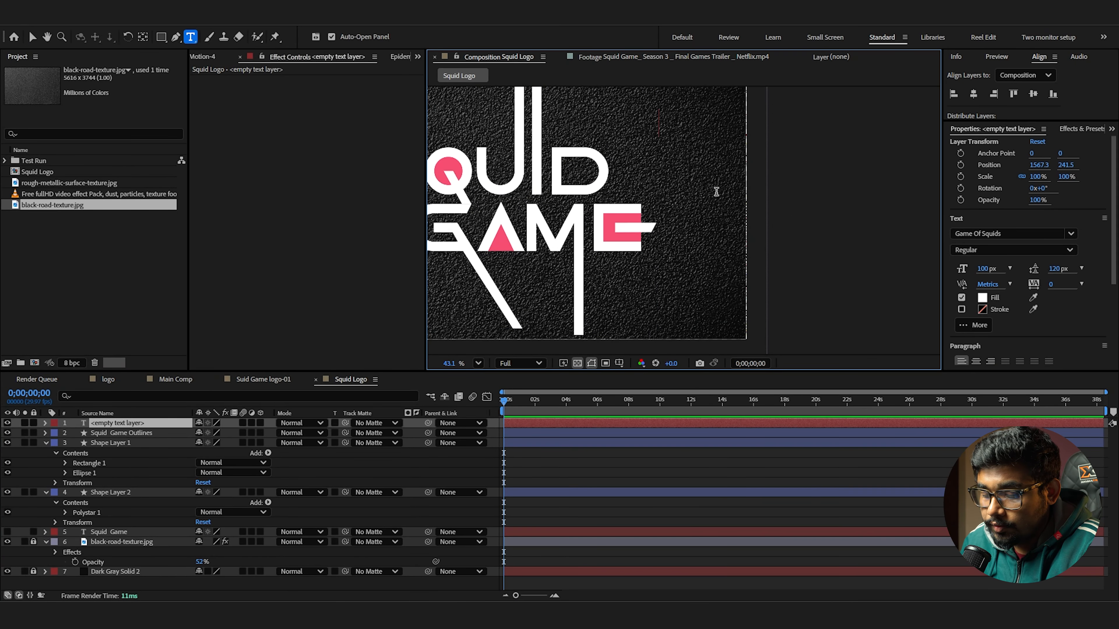
pyautogui.write('3')
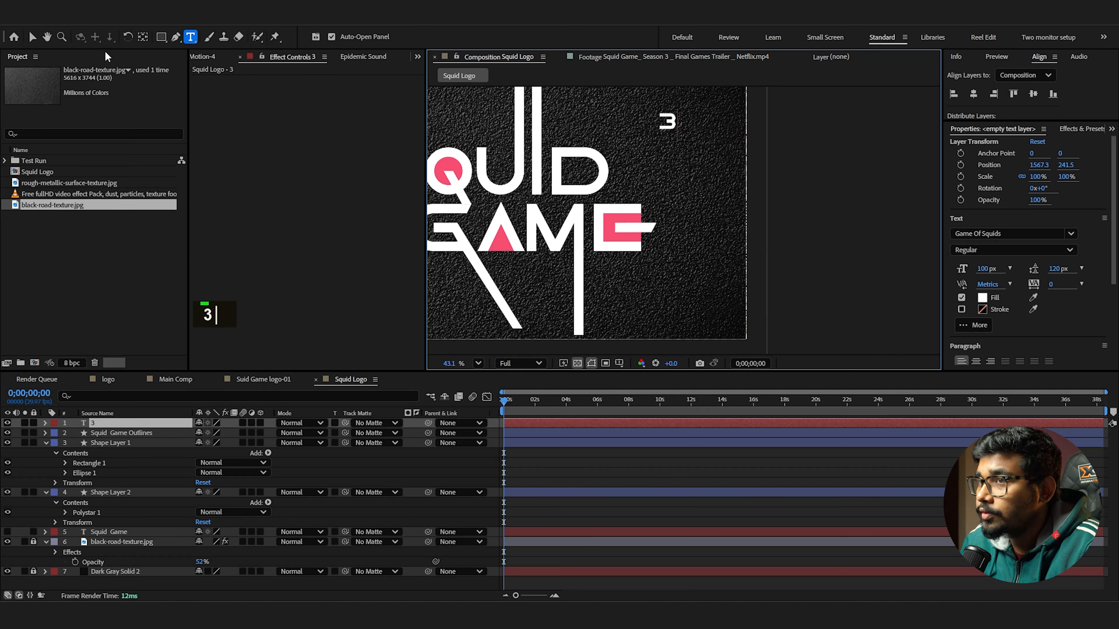
# Scale the 3 up to 300.5% and place it just right of the E, matching the height of GAME
pyautogui.click(33, 38)
pyautogui.moveTo(677, 112); pyautogui.dragTo(707, 86)
pyautogui.moveTo(694, 102); pyautogui.dragTo(668, 211)
pyautogui.scroll(5, 684, 221)
pyautogui.moveTo(692, 294); pyautogui.dragTo(698, 294)
pyautogui.moveTo(671, 245); pyautogui.dragTo(712, 250)
# Create shape outlines from the 3 text layer and move the 3 and Squid Game text layers to the bottom of the stack
pyautogui.rightClick(160, 426)
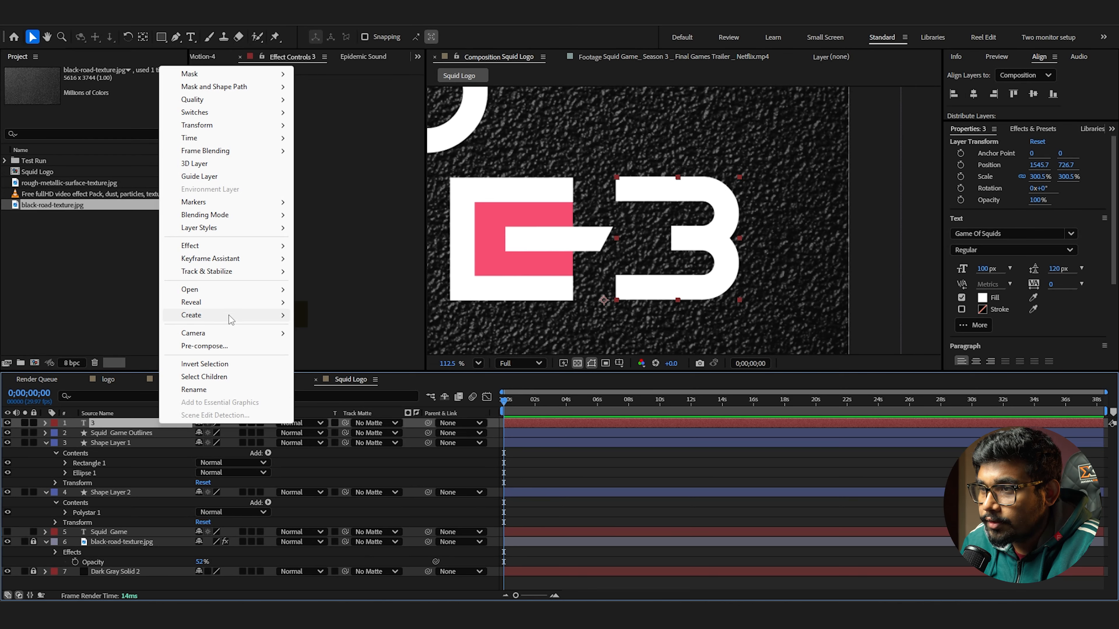
pyautogui.moveTo(230, 315)
pyautogui.click(315, 329)
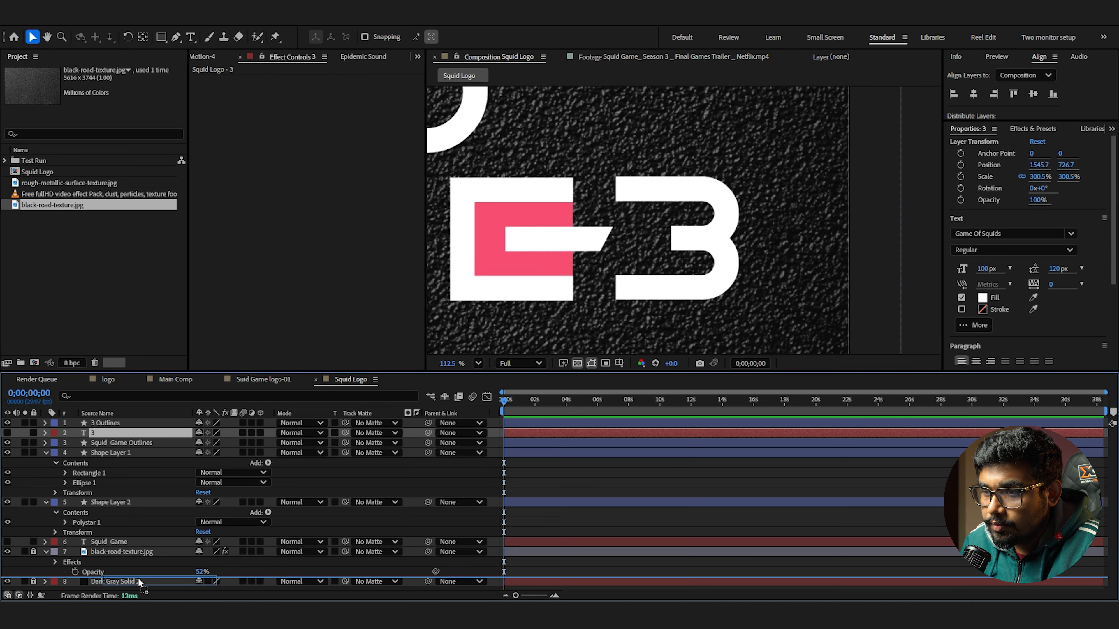
pyautogui.moveTo(139, 584); pyautogui.dragTo(139, 584)
pyautogui.moveTo(108, 532); pyautogui.dragTo(114, 576)
# Extend the middle bar of the 3 outline to the left and slant its end parallel to the E's bar
pyautogui.click(104, 423)
pyautogui.click(46, 423)
pyautogui.click(57, 433)
pyautogui.scroll(2, 638, 273)
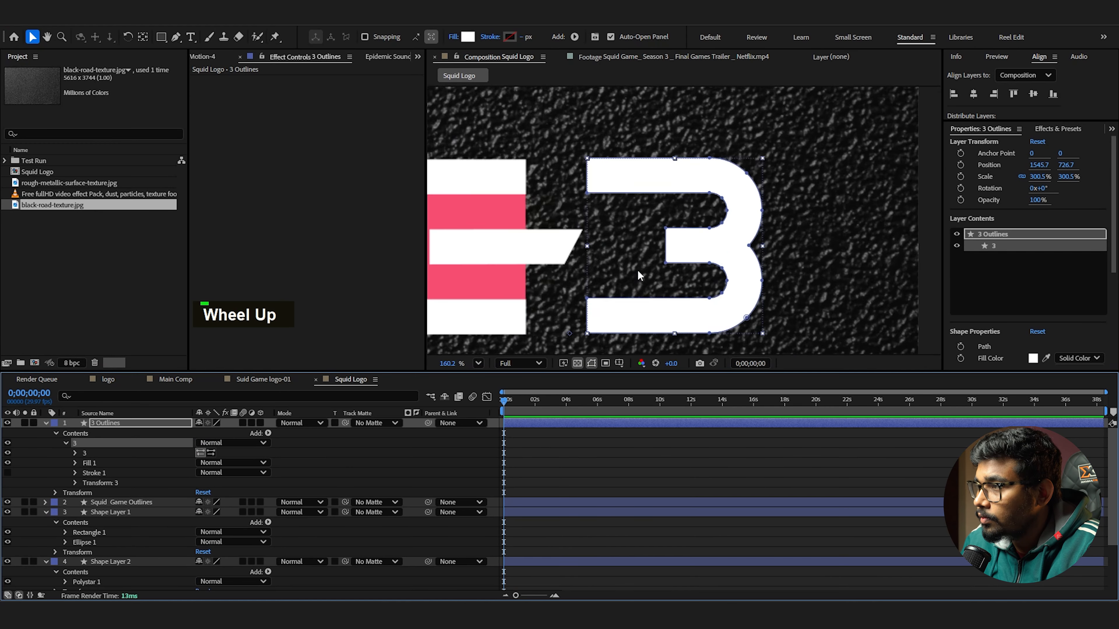
pyautogui.click(661, 232)
pyautogui.moveTo(659, 279); pyautogui.dragTo(564, 284)
pyautogui.moveTo(564, 235); pyautogui.dragTo(587, 235)
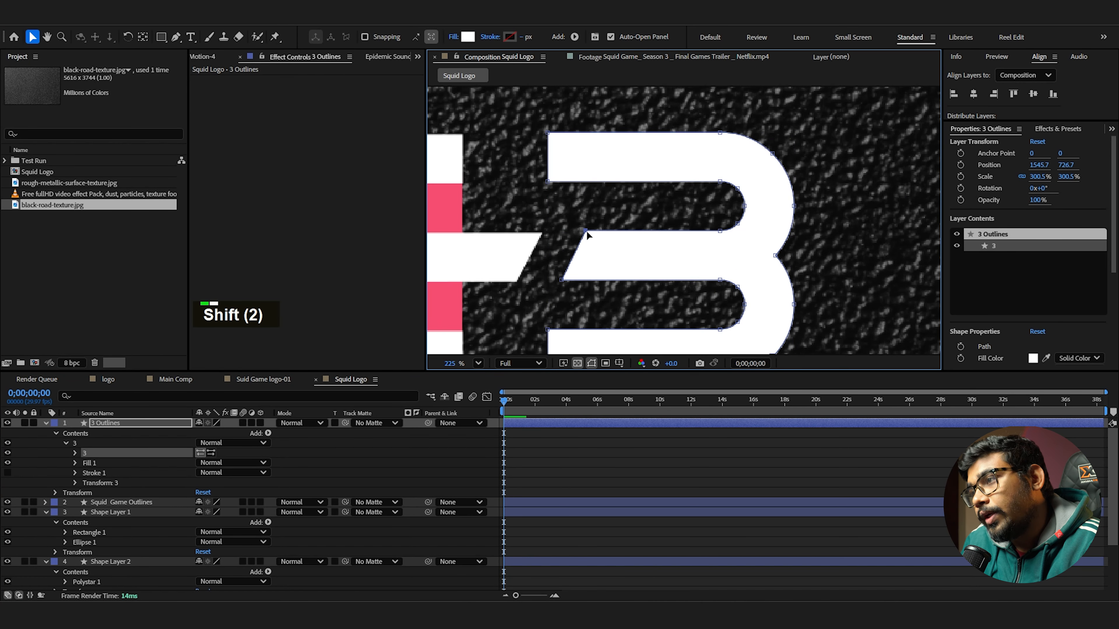
# Cut slanted ends on the 3's lower and upper bars and shorten its slanted middle bar slightly
pyautogui.scroll(-2, 562, 238)
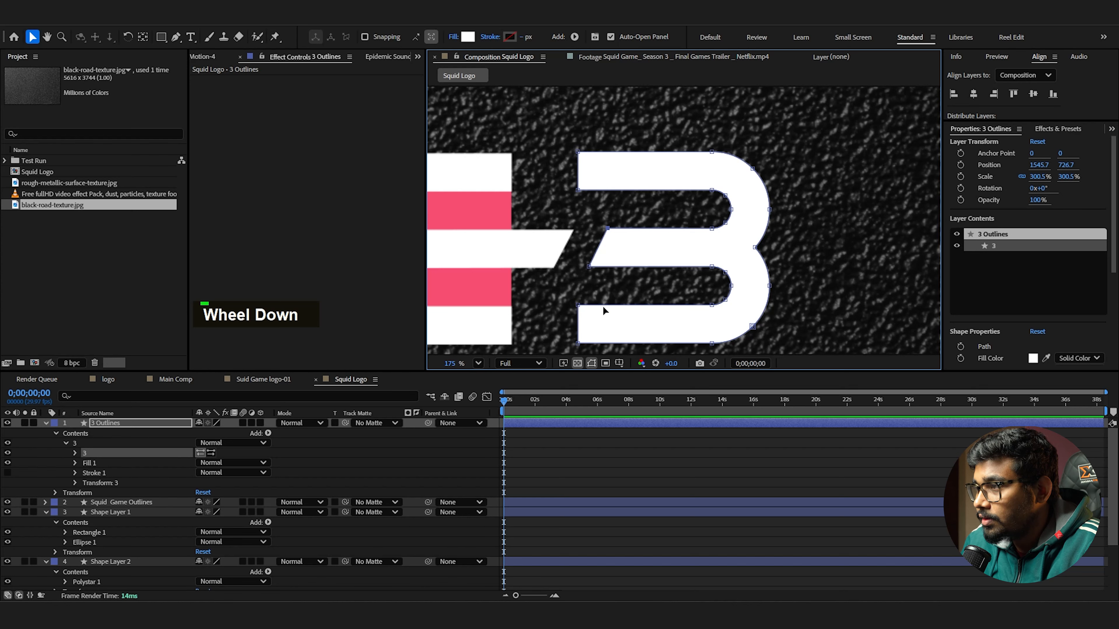
pyautogui.moveTo(577, 305); pyautogui.dragTo(593, 305)
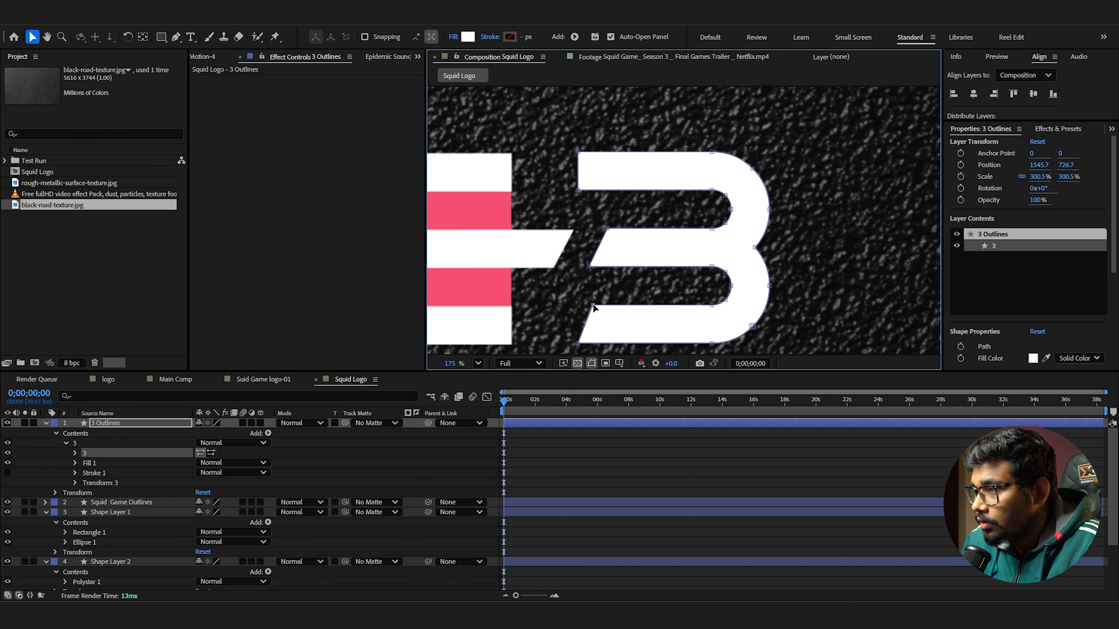
pyautogui.press('shift')
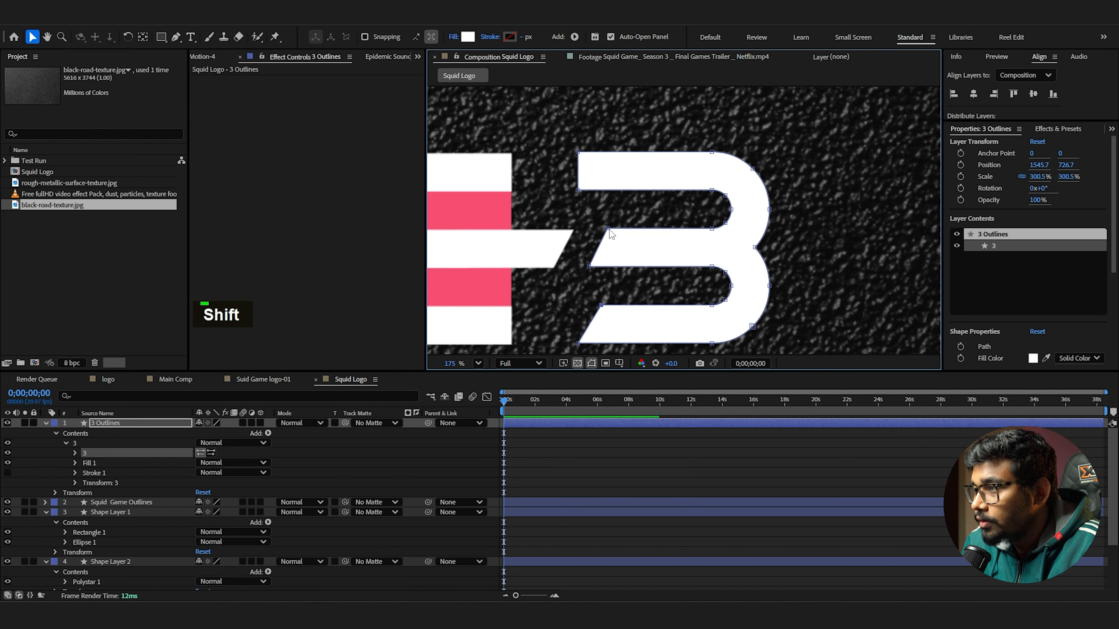
pyautogui.moveTo(590, 266); pyautogui.dragTo(604, 266)
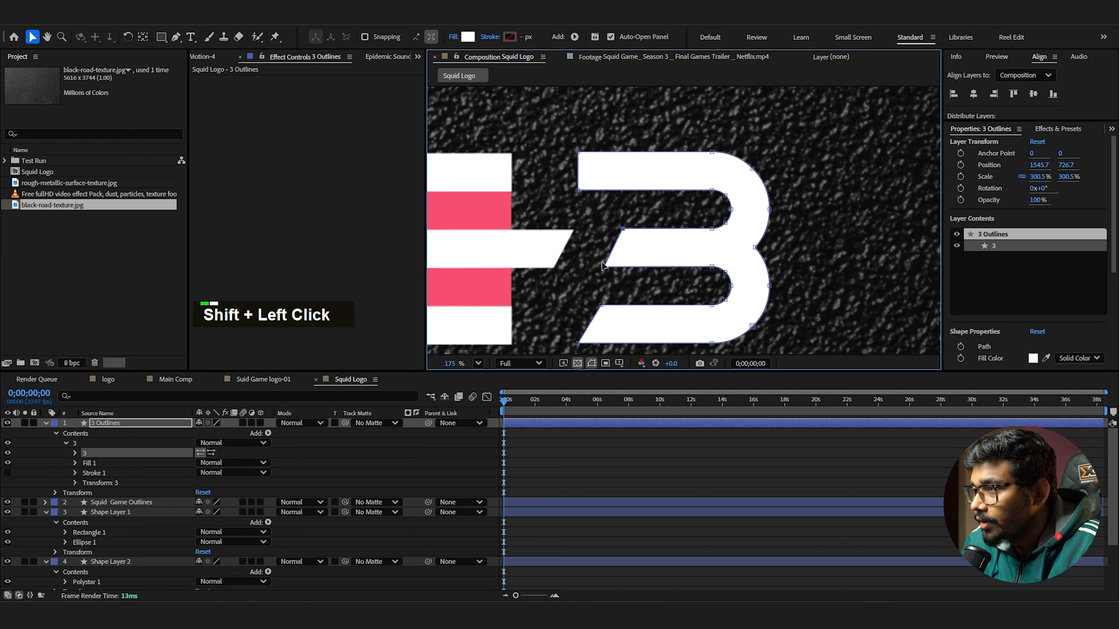
pyautogui.moveTo(578, 190); pyautogui.dragTo(599, 190)
# Scale the 3 outline to 278.6% and position it close to the end of the E's bar, at 1537.6, 722.4
pyautogui.moveTo(687, 270); pyautogui.dragTo(613, 268)
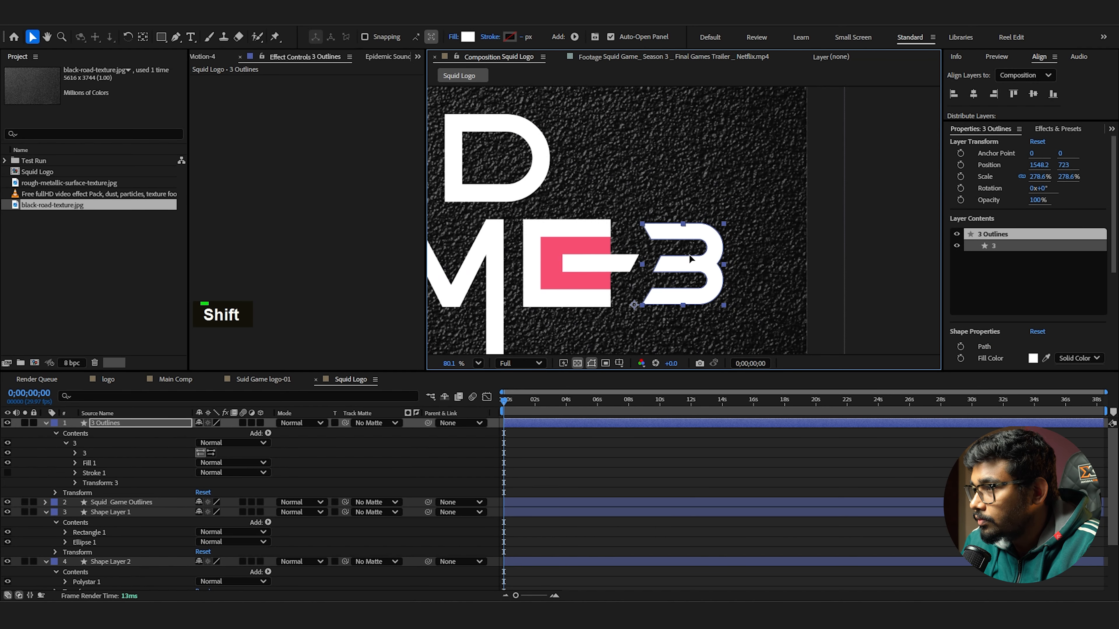
pyautogui.scroll(3, 656, 278)
pyautogui.scroll(4, 656, 279)
pyautogui.scroll(-8, 551, 248)
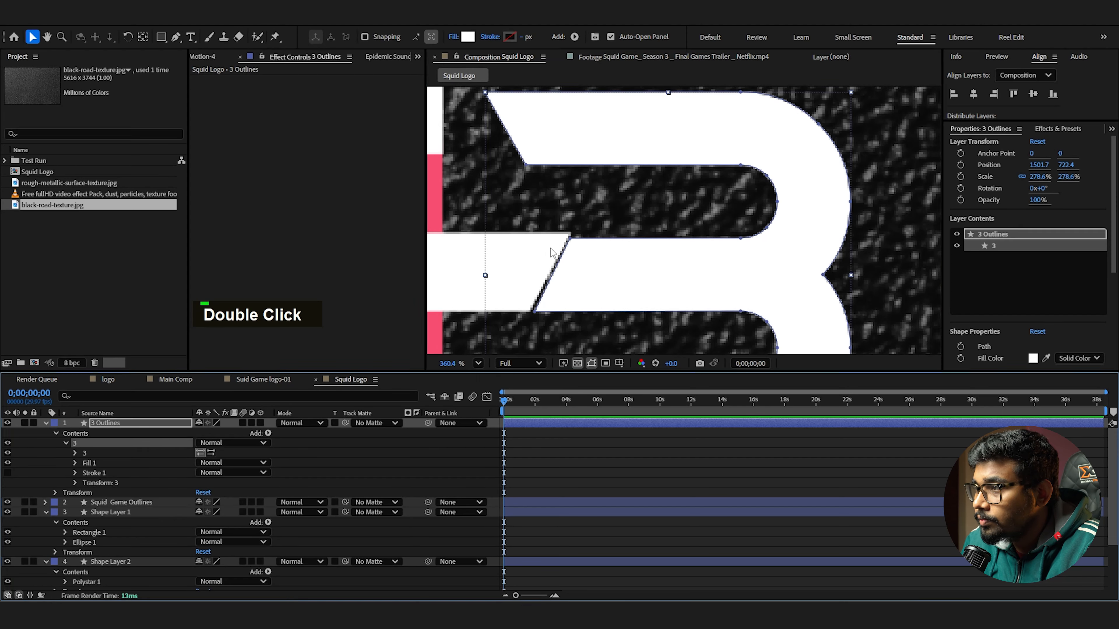
pyautogui.middleClick(910, 216)
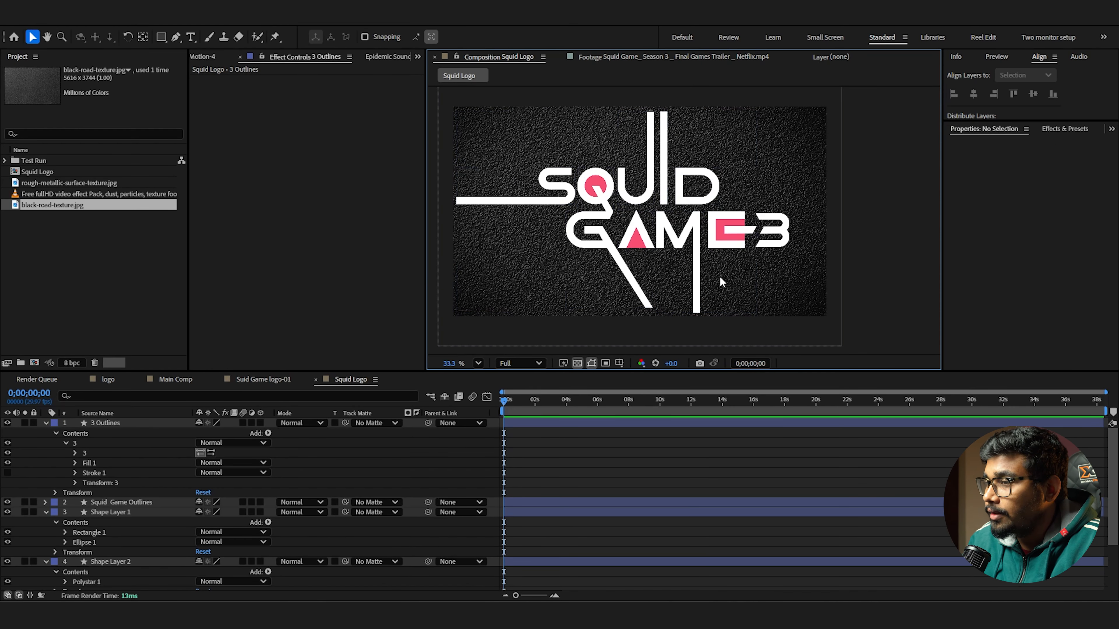
# Copy the 3 shape group from the 3 Outlines layer and paste it into the Squid Game Outlines layer
pyautogui.click(43, 423)
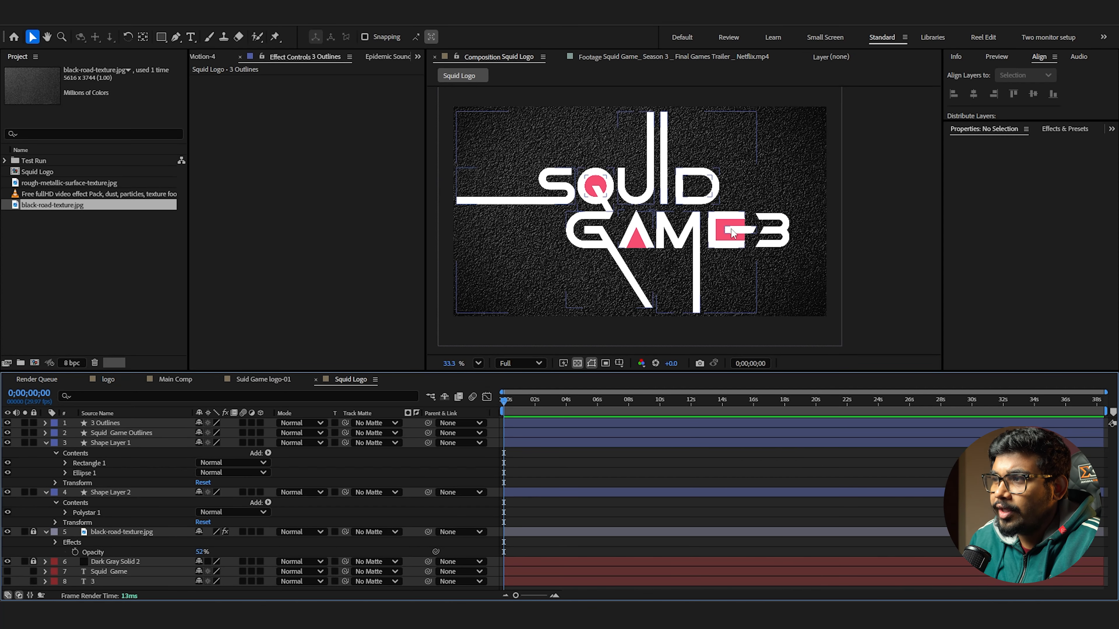
pyautogui.click(110, 423)
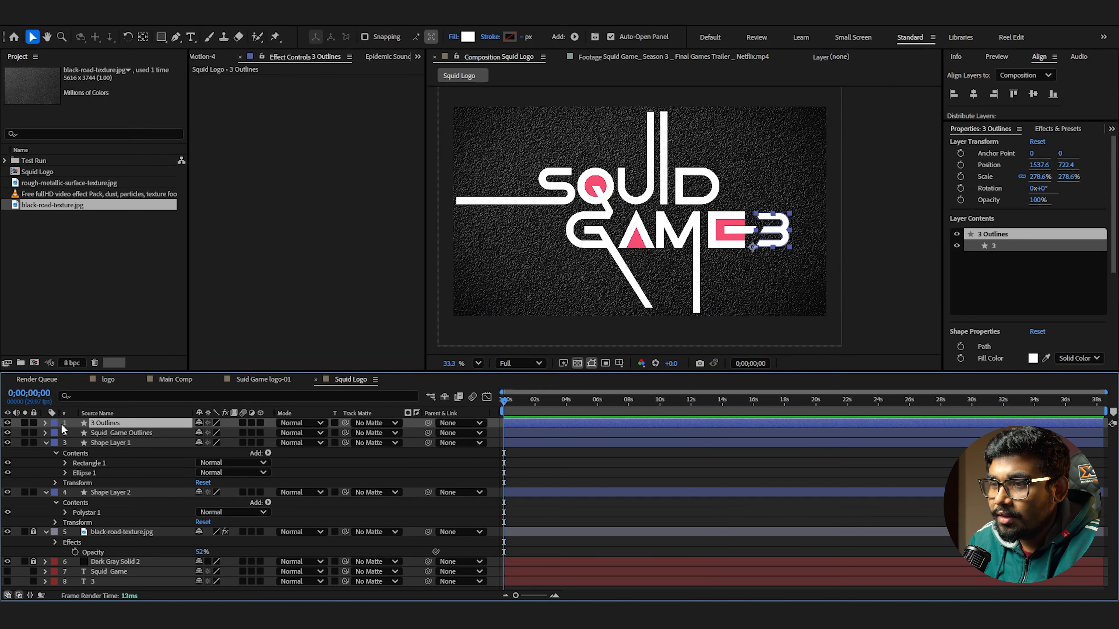
pyautogui.click(44, 423)
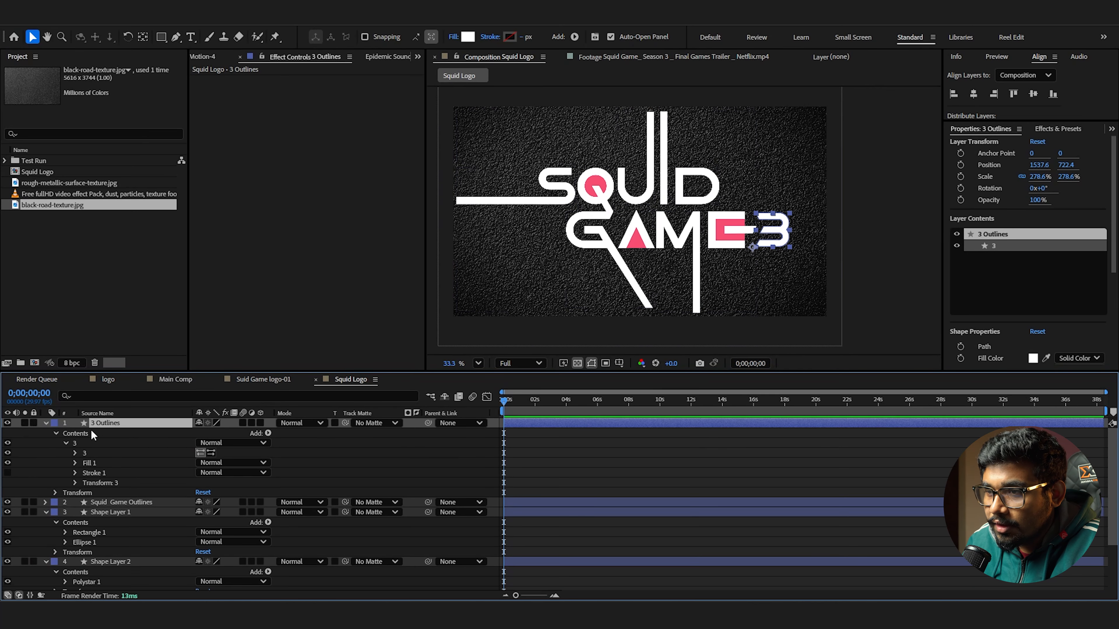
pyautogui.click(77, 443)
pyautogui.click(114, 503)
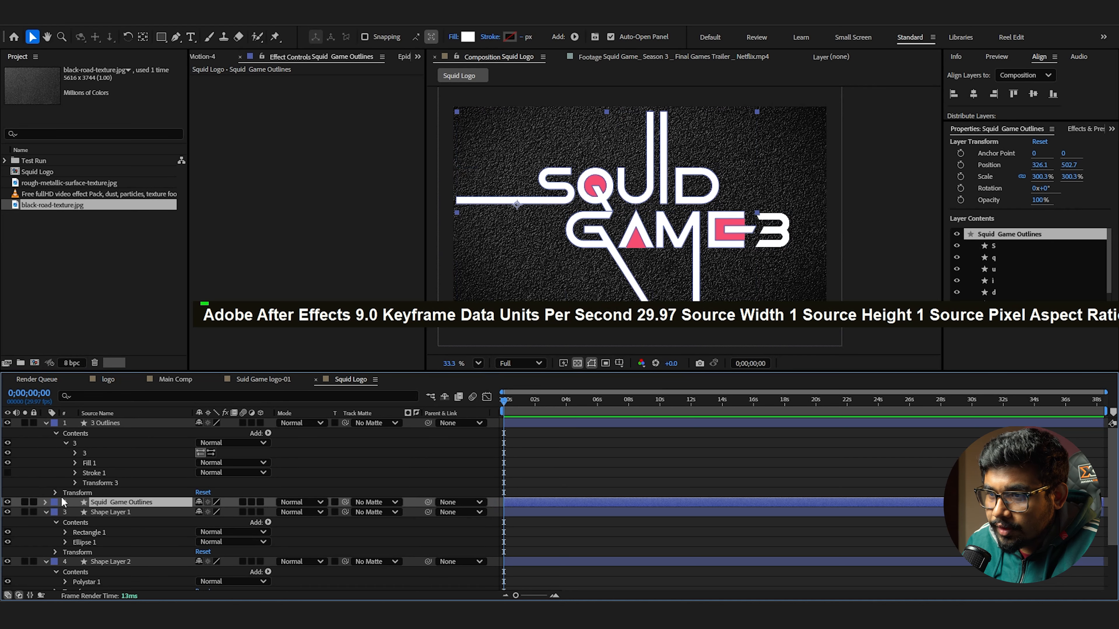
pyautogui.hotkey('ctrl', 'v')
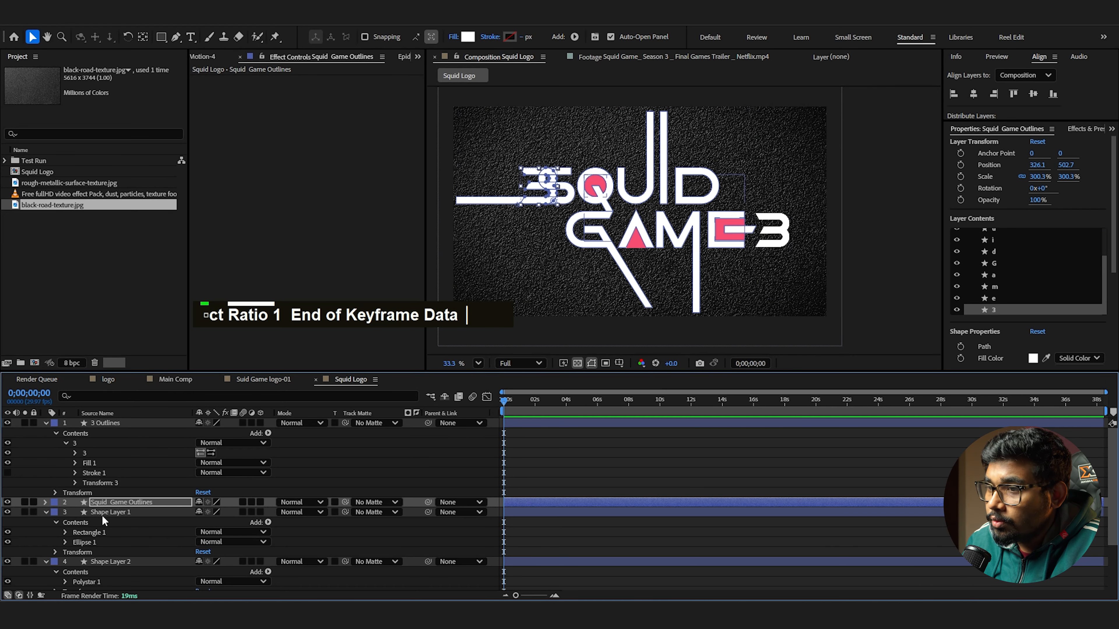
# Expand the Squid Game Outlines contents and hide the original 3 Outlines layer
pyautogui.click(45, 502)
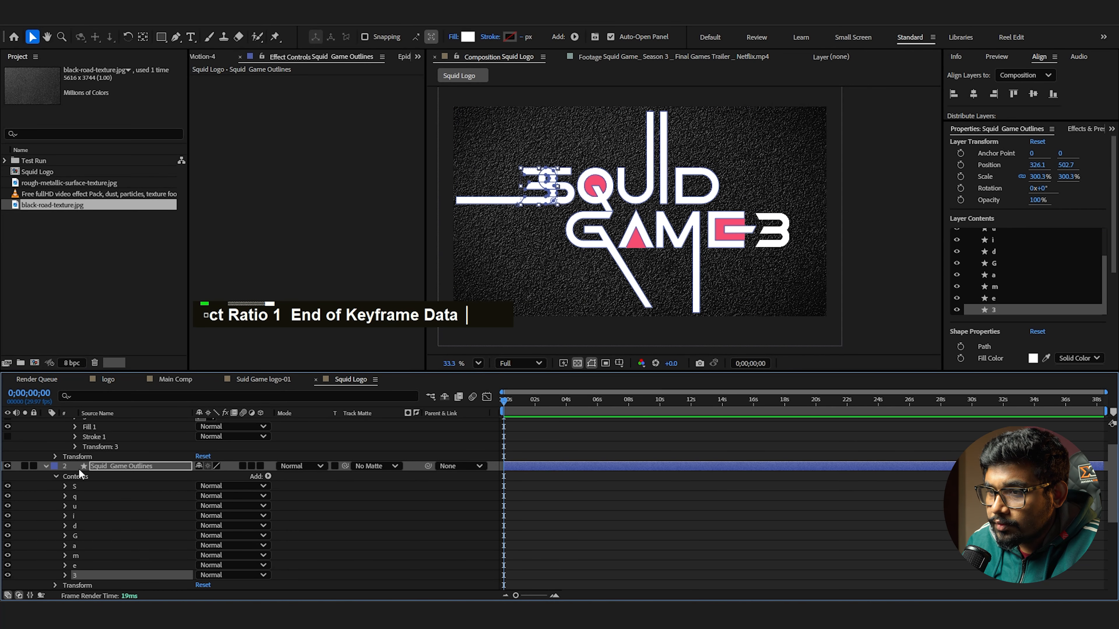
pyautogui.click(9, 427)
pyautogui.scroll(2, 39, 442)
pyautogui.scroll(-1, 150, 521)
# Move the pasted 3 group in the Squid Game Outlines layer over to the end of the E's middle bar
pyautogui.click(552, 191)
pyautogui.scroll(2, 553, 199)
pyautogui.scroll(-3, 152, 543)
pyautogui.click(88, 492)
pyautogui.moveTo(440, 163); pyautogui.dragTo(815, 227)
pyautogui.scroll(4, 883, 243)
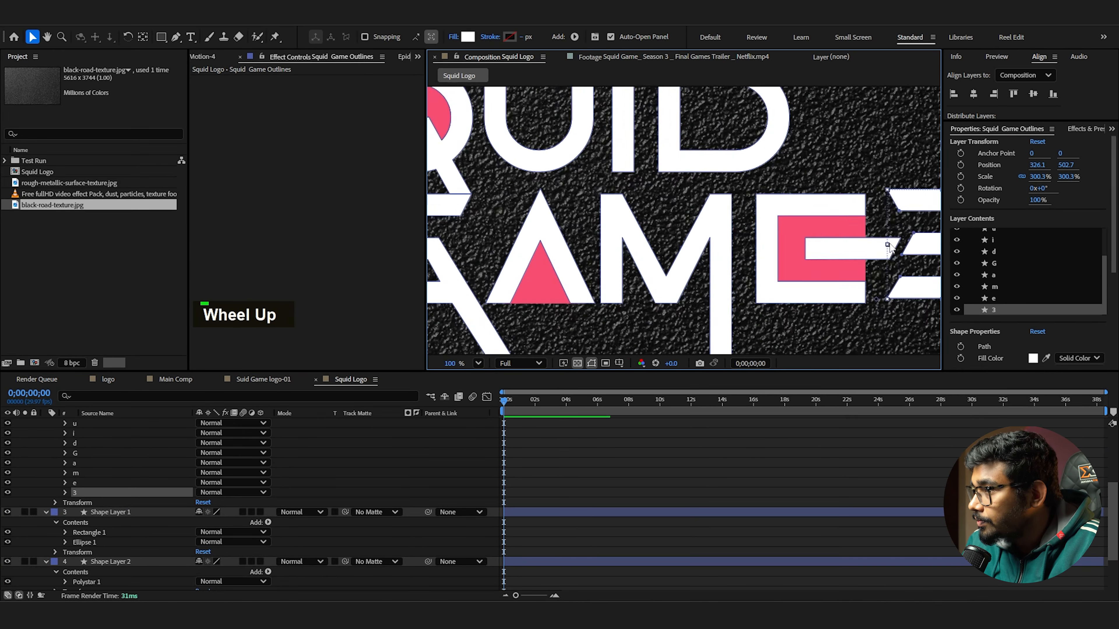
pyautogui.moveTo(639, 215); pyautogui.dragTo(622, 217)
pyautogui.scroll(-5, 696, 219)
pyautogui.click(810, 221)
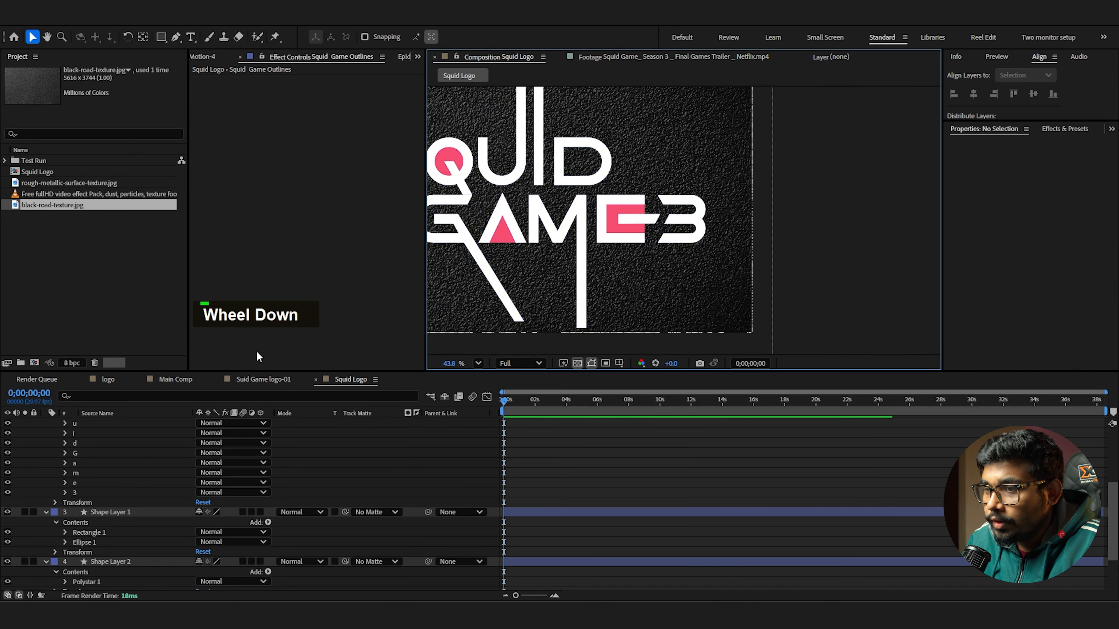
# Collapse the Squid Game Outlines layer and delete the hidden 3 Outlines layer
pyautogui.scroll(4, 103, 463)
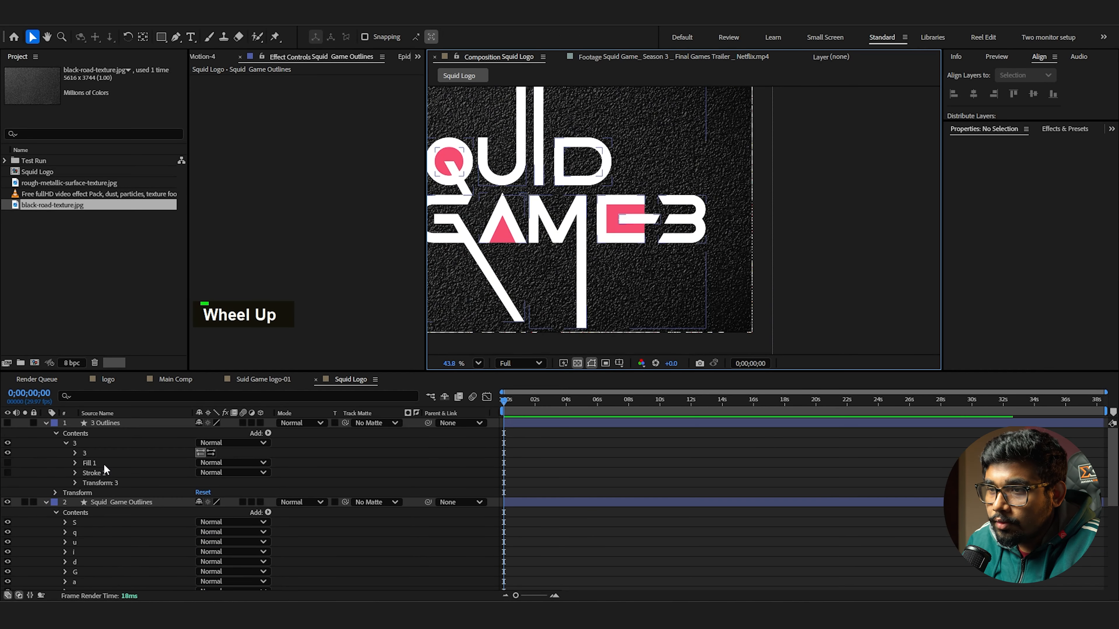
pyautogui.click(45, 502)
pyautogui.click(100, 425)
pyautogui.press('Delete')
pyautogui.click(103, 424)
pyautogui.scroll(-2, 777, 224)
pyautogui.click(777, 223)
# Draw a Pen tool path on a new shape layer through the centre of the S, out to the far end of its extended bar
pyautogui.middleClick(661, 207)
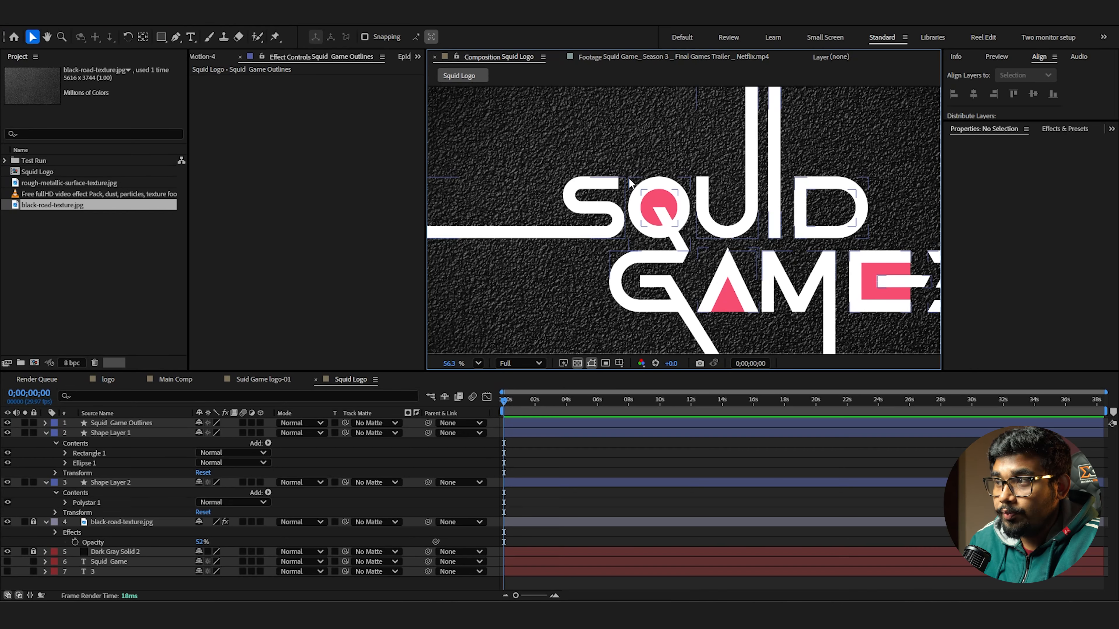
pyautogui.scroll(-2, 648, 247)
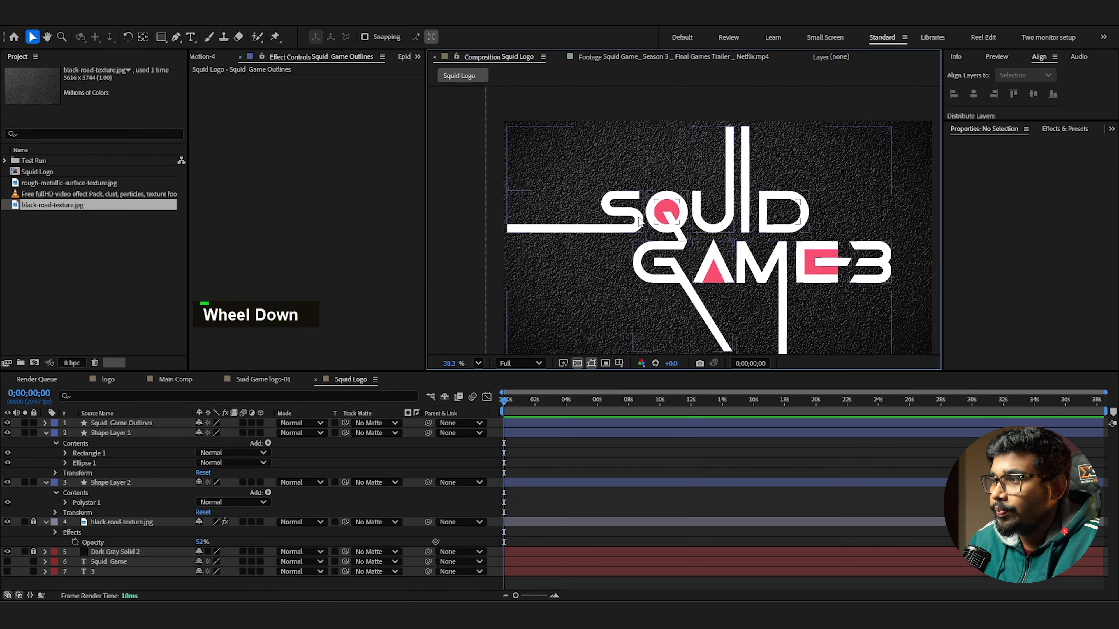
pyautogui.scroll(2, 499, 213)
pyautogui.click(176, 37)
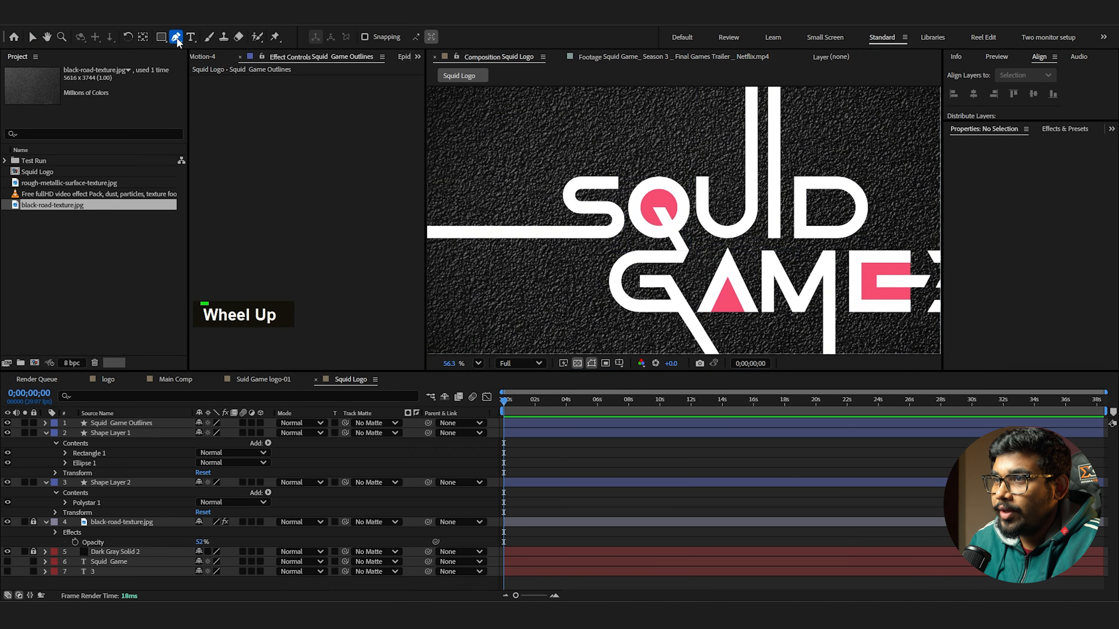
pyautogui.scroll(2, 641, 221)
pyautogui.middleClick(607, 232)
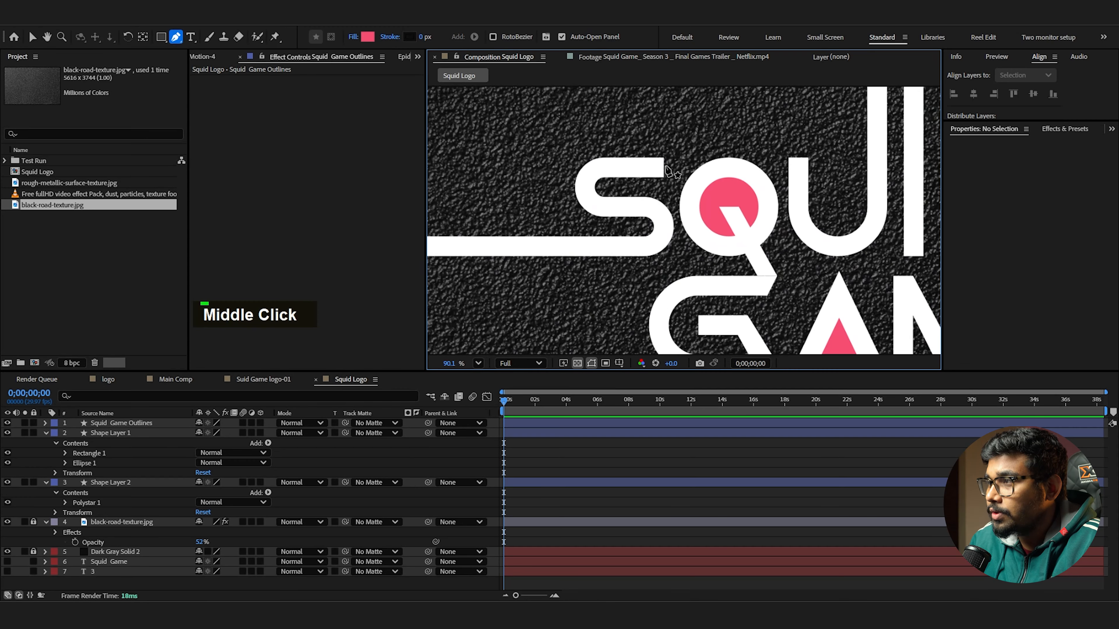
pyautogui.click(662, 165)
pyautogui.click(595, 167)
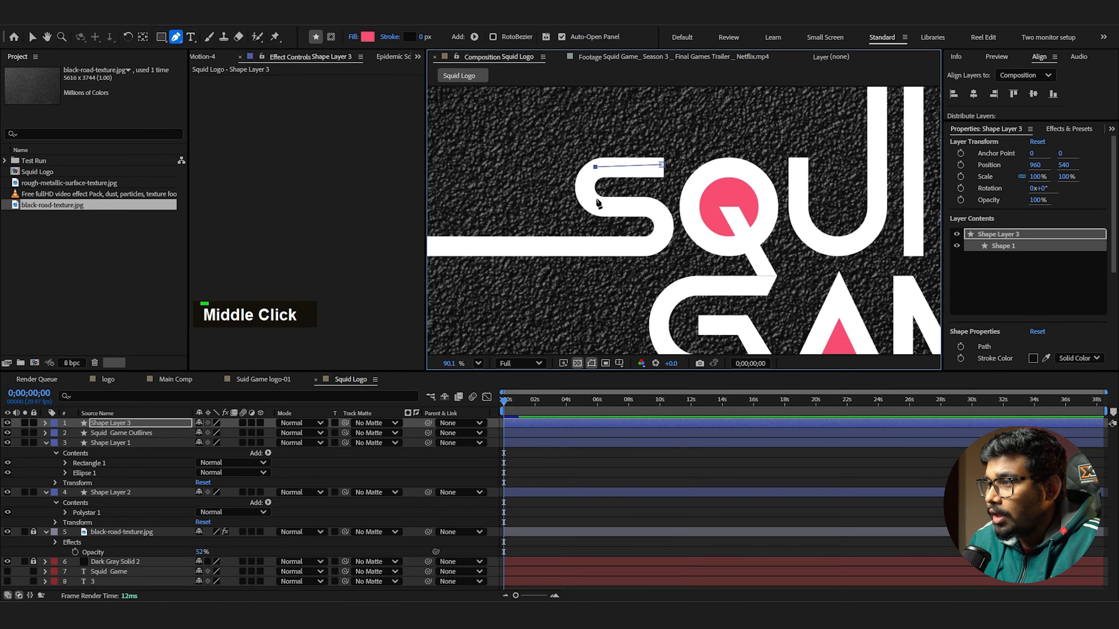
pyautogui.moveTo(600, 207); pyautogui.dragTo(625, 208)
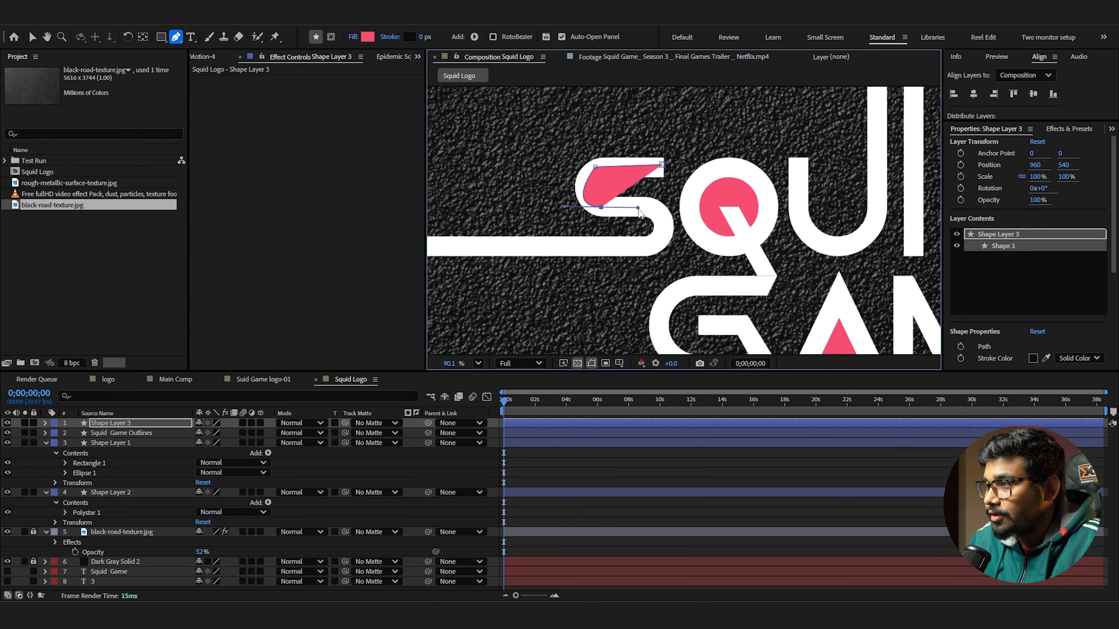
pyautogui.moveTo(646, 246); pyautogui.dragTo(610, 243)
pyautogui.middleClick(610, 243)
pyautogui.click(555, 241)
pyautogui.middleClick(744, 230)
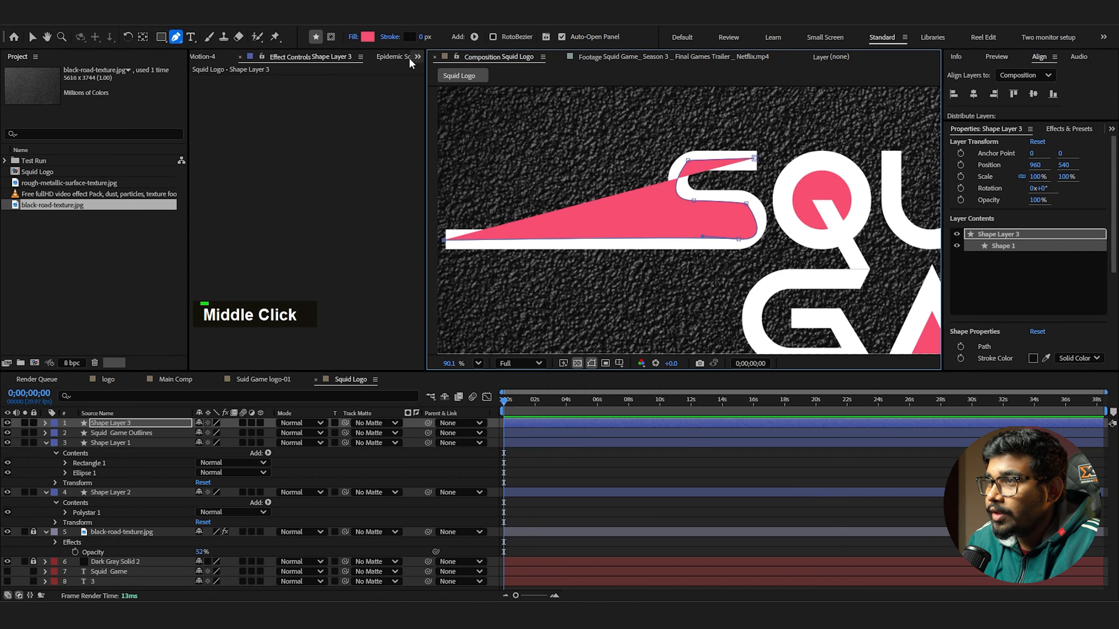
# Set the S path's fill to None and its stroke width to 42 px
pyautogui.click(354, 37)
pyautogui.click(498, 276)
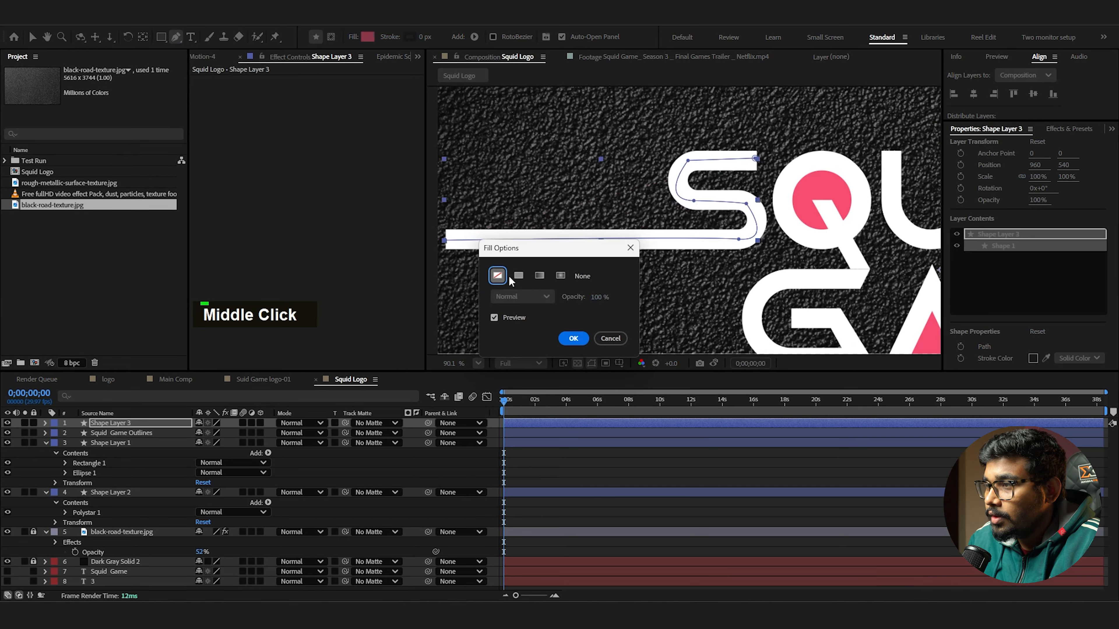
pyautogui.click(573, 338)
pyautogui.moveTo(426, 37); pyautogui.dragTo(452, 37)
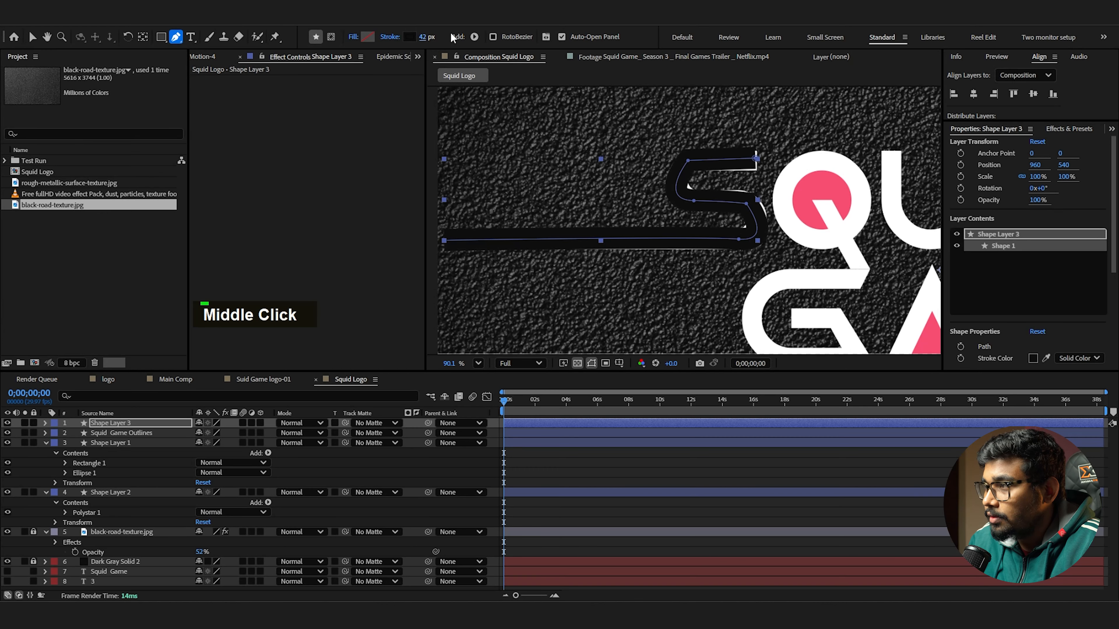
# Adjust the handle of the S path's middle curve point to follow the letter, undoing the conversion of the upper bend's point
pyautogui.press('v')
pyautogui.scroll(3, 749, 185)
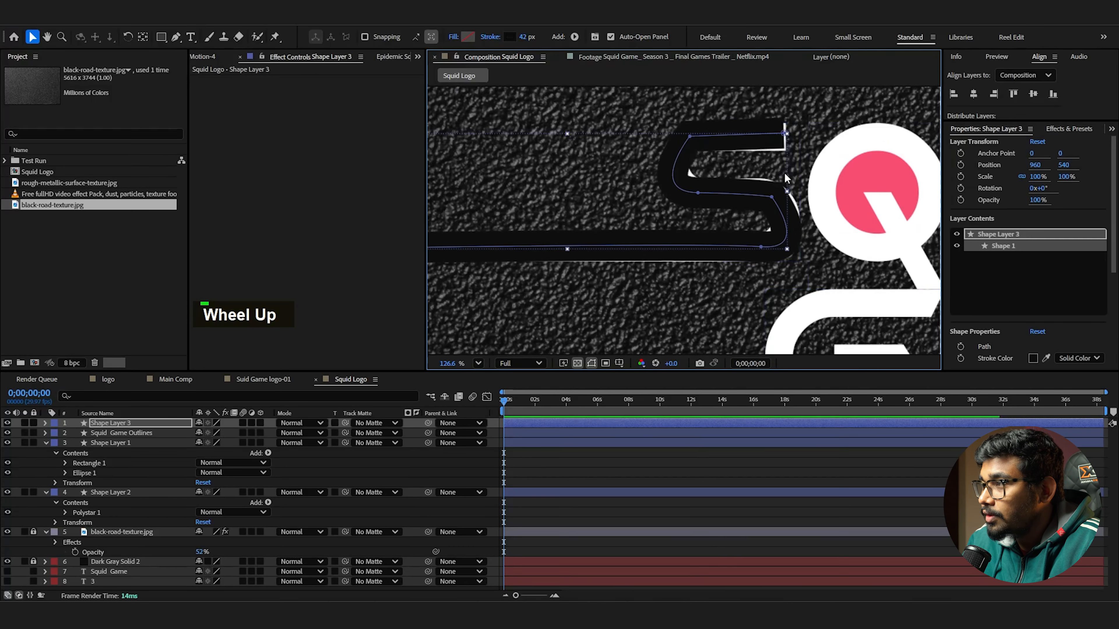
pyautogui.middleClick(764, 194)
pyautogui.moveTo(765, 194); pyautogui.dragTo(666, 222)
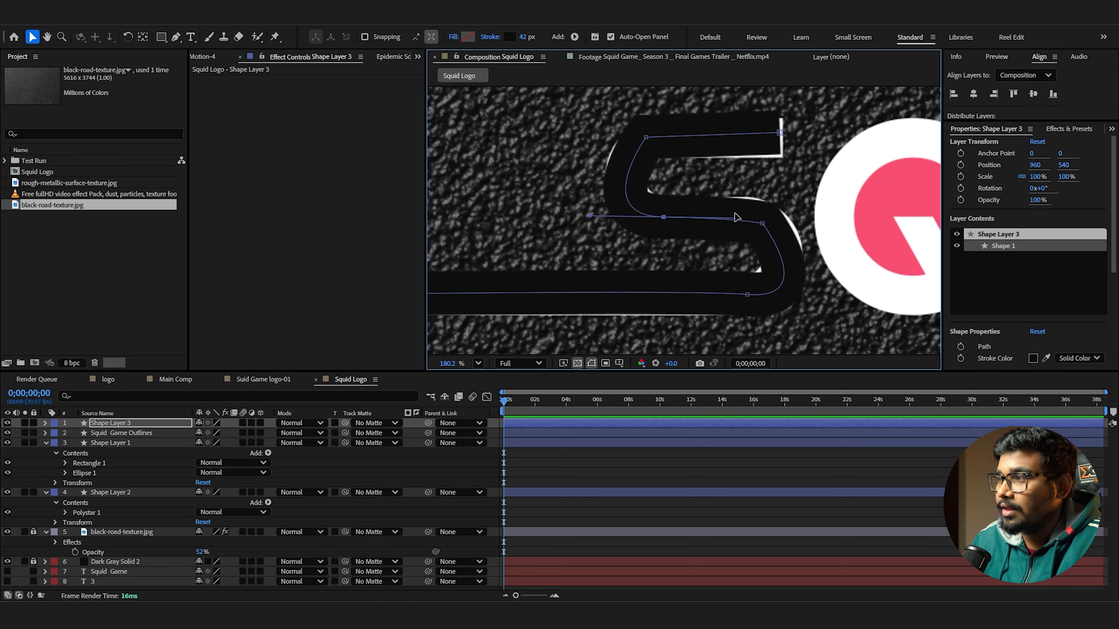
pyautogui.moveTo(738, 219); pyautogui.dragTo(718, 227)
pyautogui.keyDown('alt'); pyautogui.click(647, 138); pyautogui.keyUp('alt')
pyautogui.hotkey('ctrl', 'z')
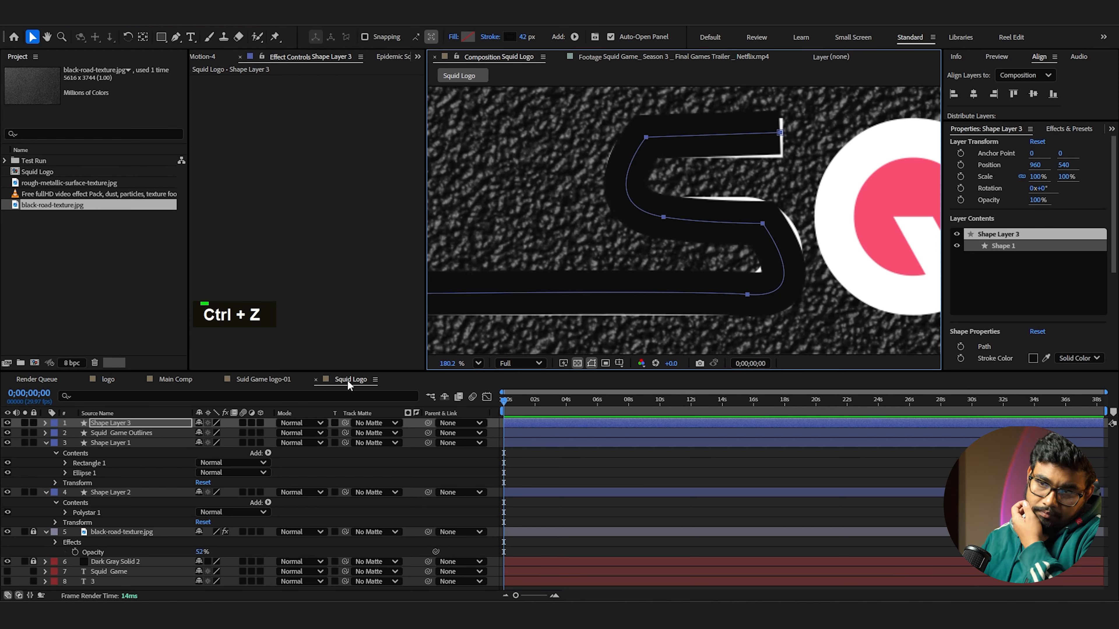
# Refine the S path's points and handles to follow the letter's curves, and widen its stroke to 48 px
pyautogui.scroll(3, 661, 220)
pyautogui.press('g')
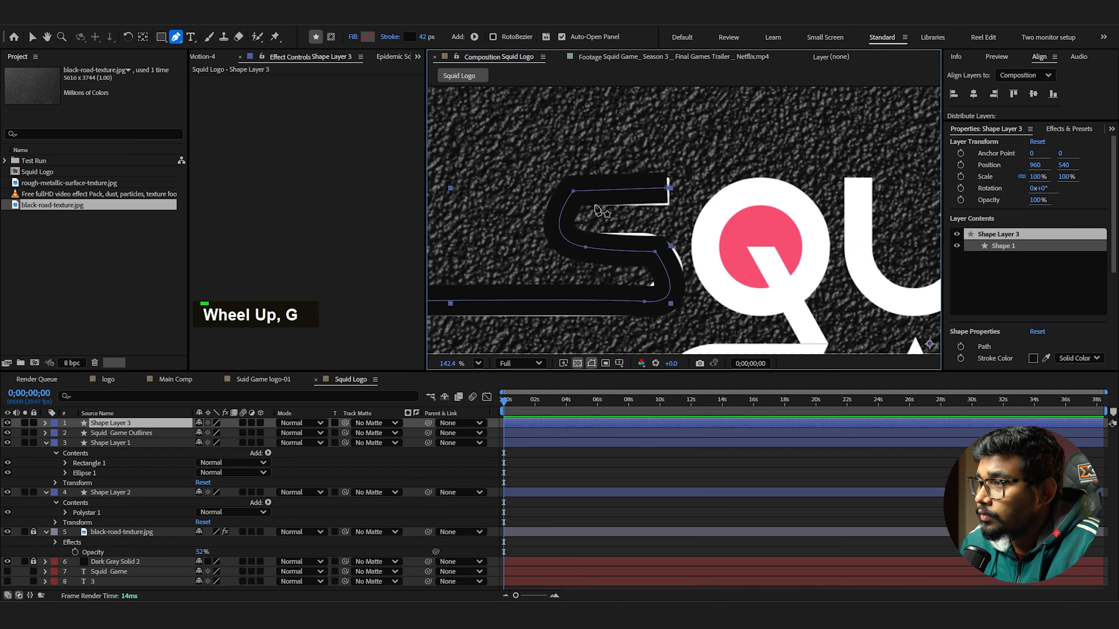
pyautogui.keyDown('alt'); pyautogui.click(535, 259); pyautogui.keyUp('alt')
pyautogui.moveTo(543, 258); pyautogui.dragTo(533, 256)
pyautogui.moveTo(533, 257); pyautogui.dragTo(570, 271)
pyautogui.moveTo(533, 181); pyautogui.dragTo(531, 180)
pyautogui.moveTo(659, 174); pyautogui.dragTo(667, 179)
pyautogui.moveTo(642, 265)
pyautogui.mouseDown()
pyautogui.moveTo(662, 282)
pyautogui.moveTo(635, 313)
pyautogui.mouseUp()
pyautogui.scroll(-2, 662, 282)
pyautogui.scroll(-2, 635, 309)
pyautogui.moveTo(425, 37); pyautogui.dragTo(428, 37)
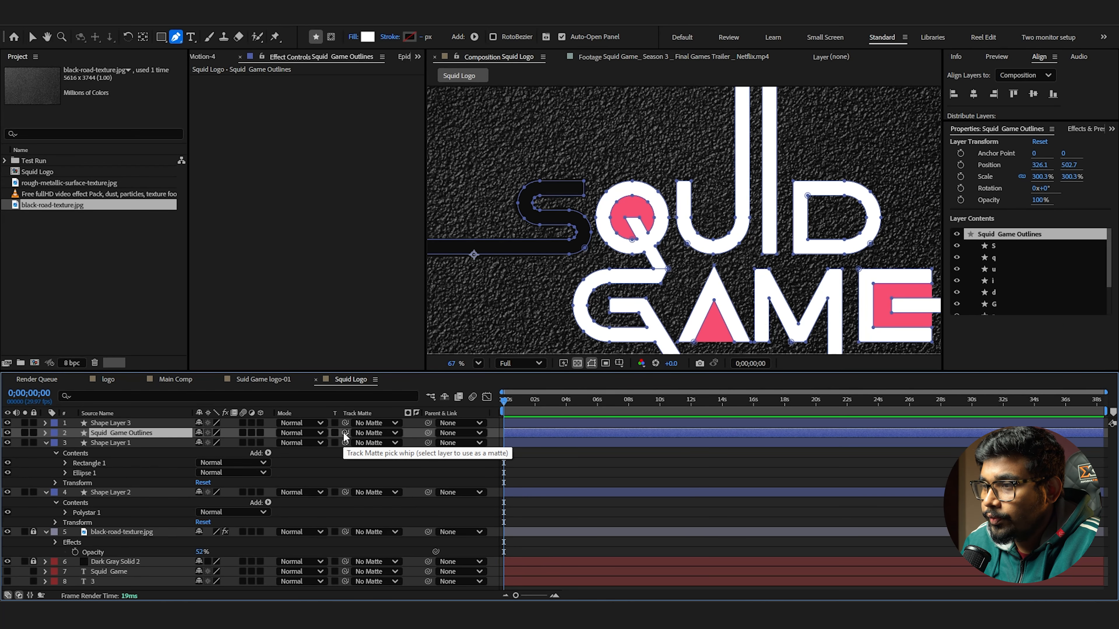
# Use Shape Layer 3 as the track matte of the Squid Game Outlines layer
pyautogui.moveTo(167, 439); pyautogui.dragTo(150, 423)
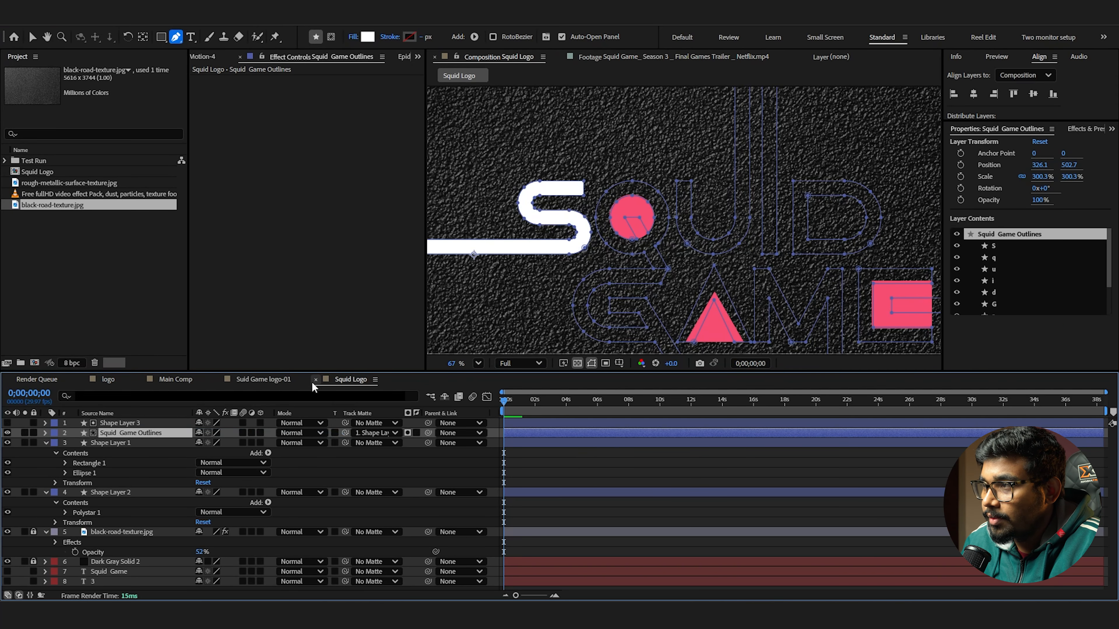
pyautogui.click(140, 422)
pyautogui.scroll(2, 687, 216)
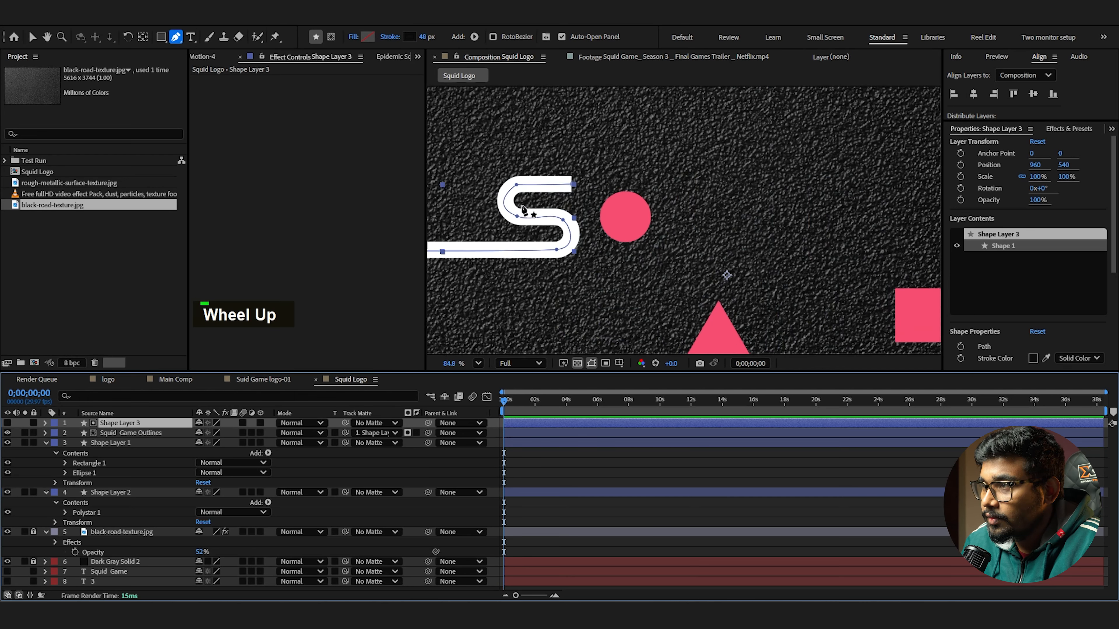
# Rename the Shape 1 group in Shape Layer 3 as S and expand its properties
pyautogui.click(44, 423)
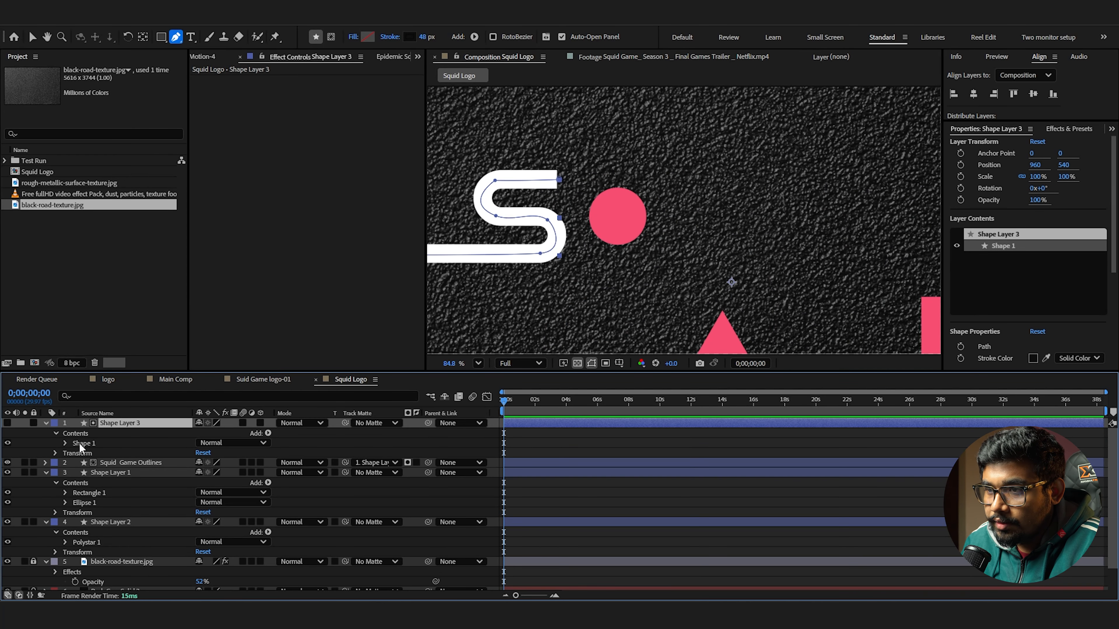
pyautogui.click(80, 443)
pyautogui.press('Return')
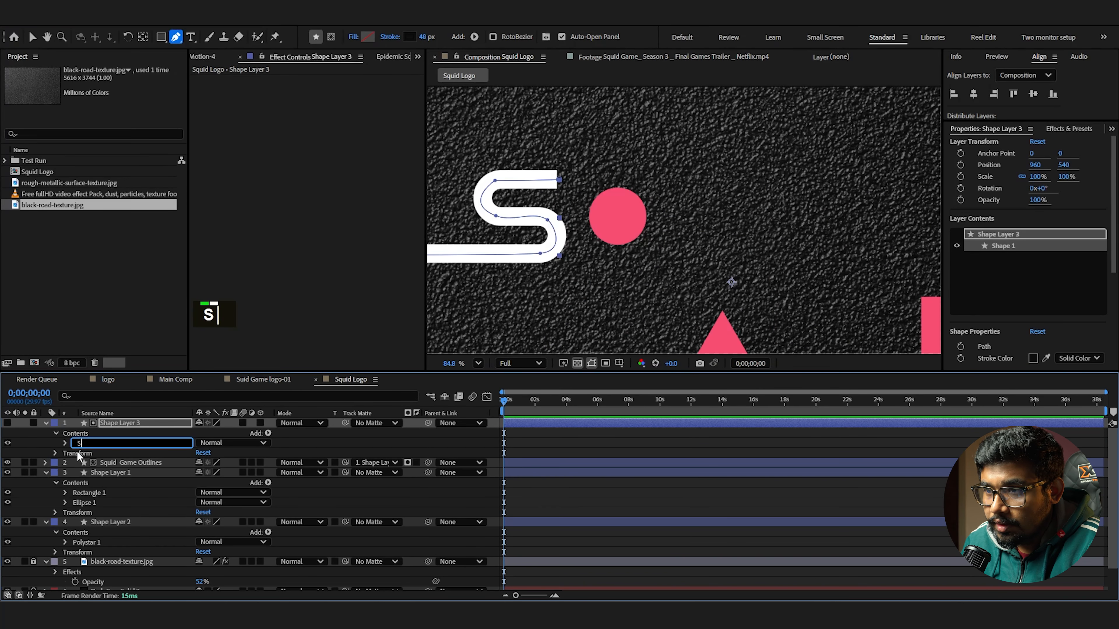
pyautogui.click(64, 444)
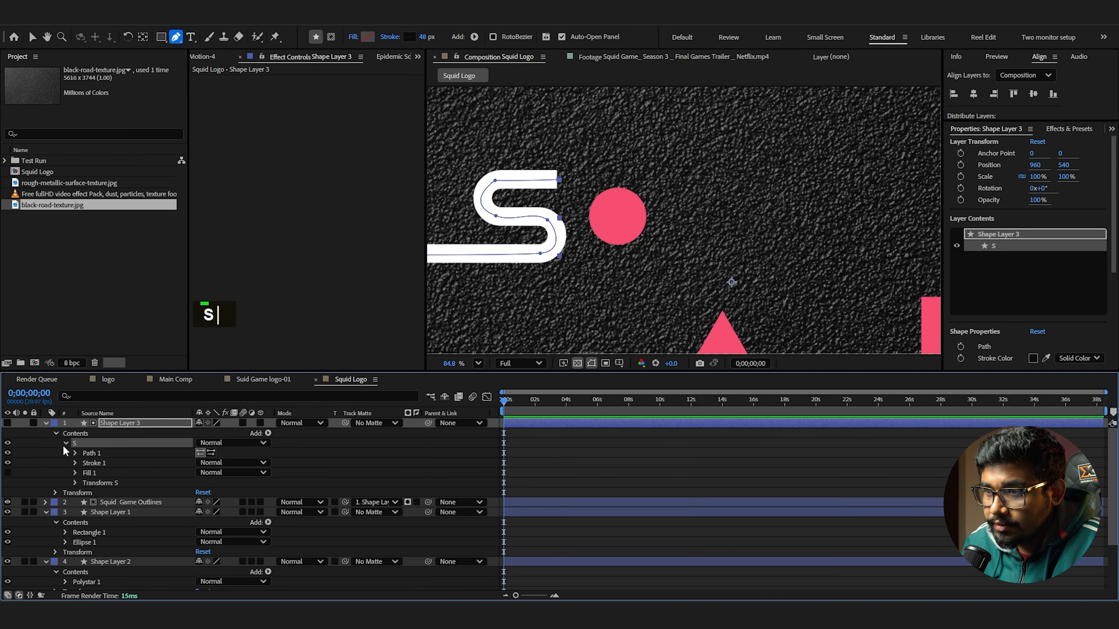
# Add Trim Paths to the S group, keyframe End from 0% at the start to 100% at 2 seconds, and preview the reveal
pyautogui.click(268, 433)
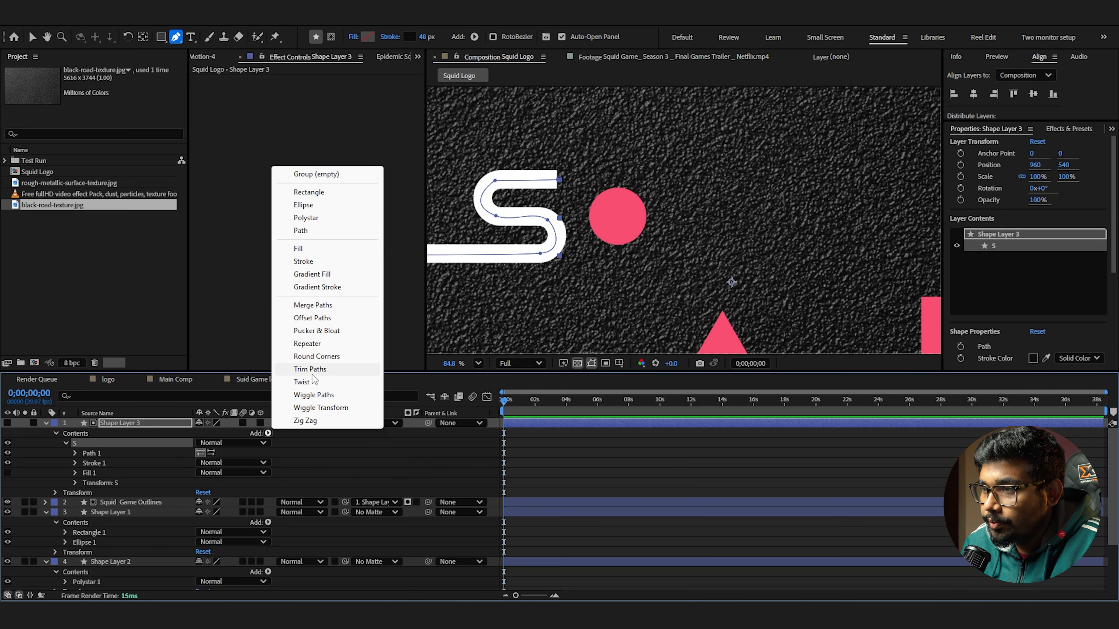
pyautogui.click(301, 370)
pyautogui.press('u')
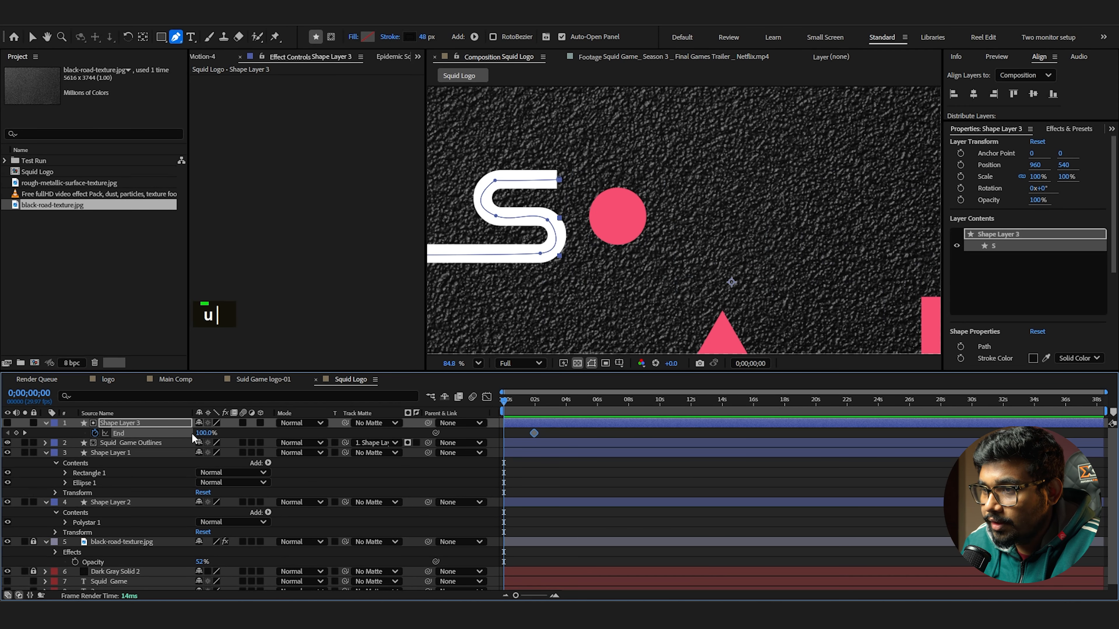
pyautogui.moveTo(199, 432); pyautogui.dragTo(132, 430)
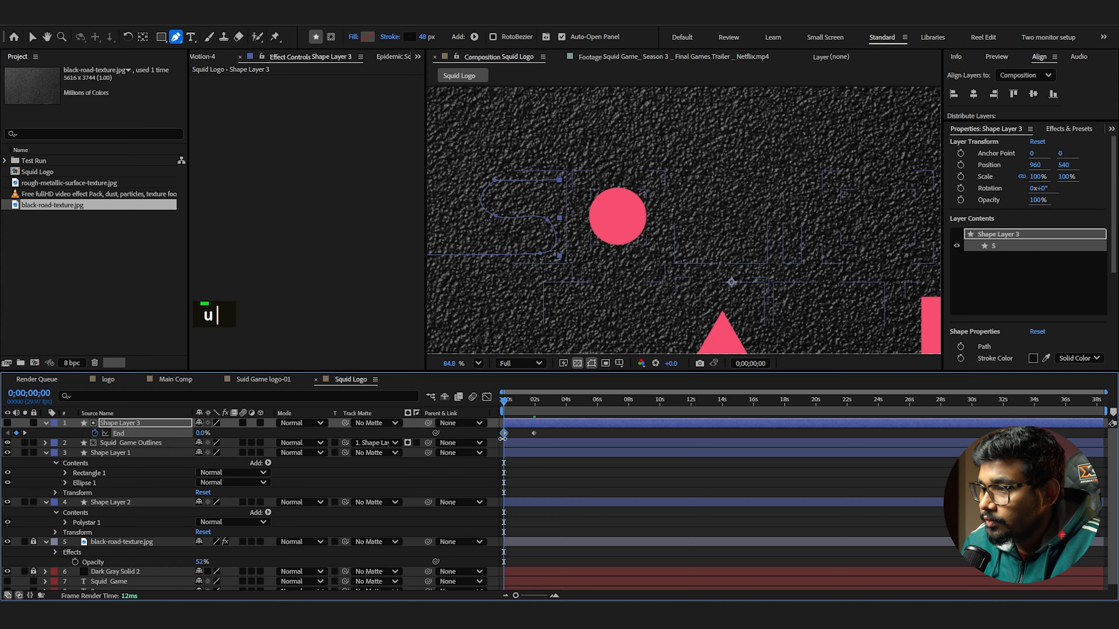
pyautogui.press('space')
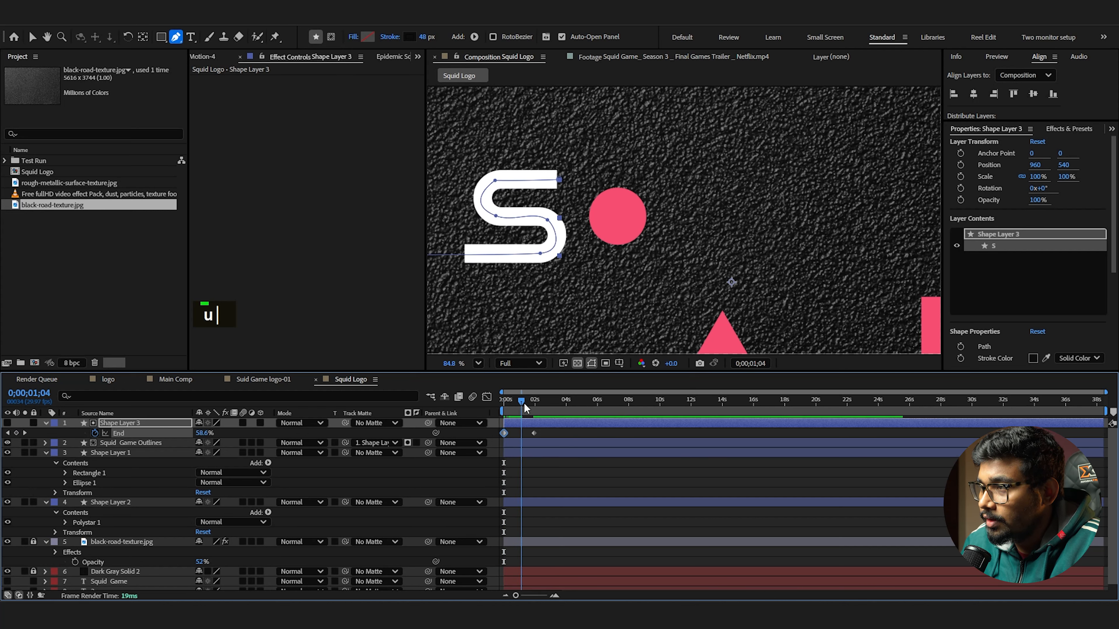
pyautogui.press('space')
pyautogui.press('space')
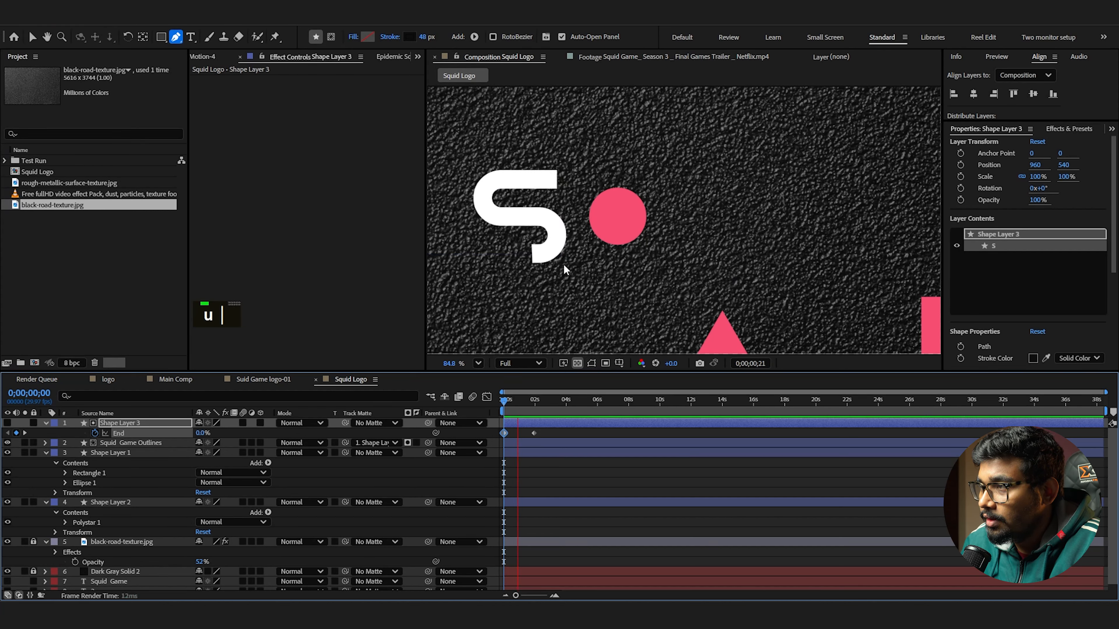
pyautogui.scroll(-2, 564, 270)
pyautogui.middleClick(569, 268)
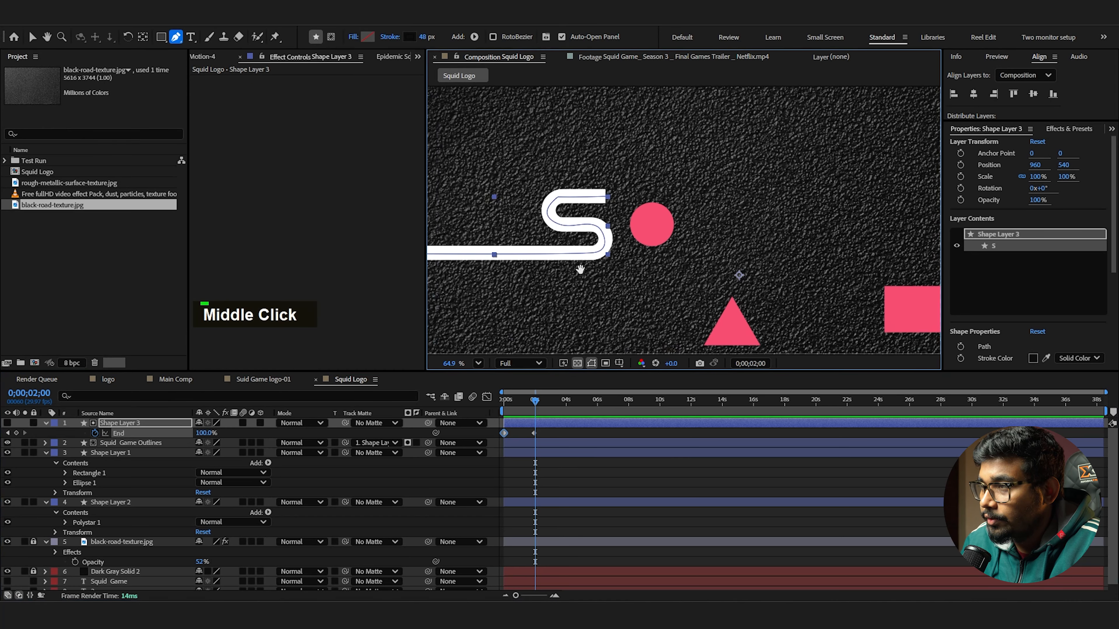
# Make Shape Layer 3 visible again and set the Squid Game Outlines layer's track matte to No Matte
pyautogui.click(8, 423)
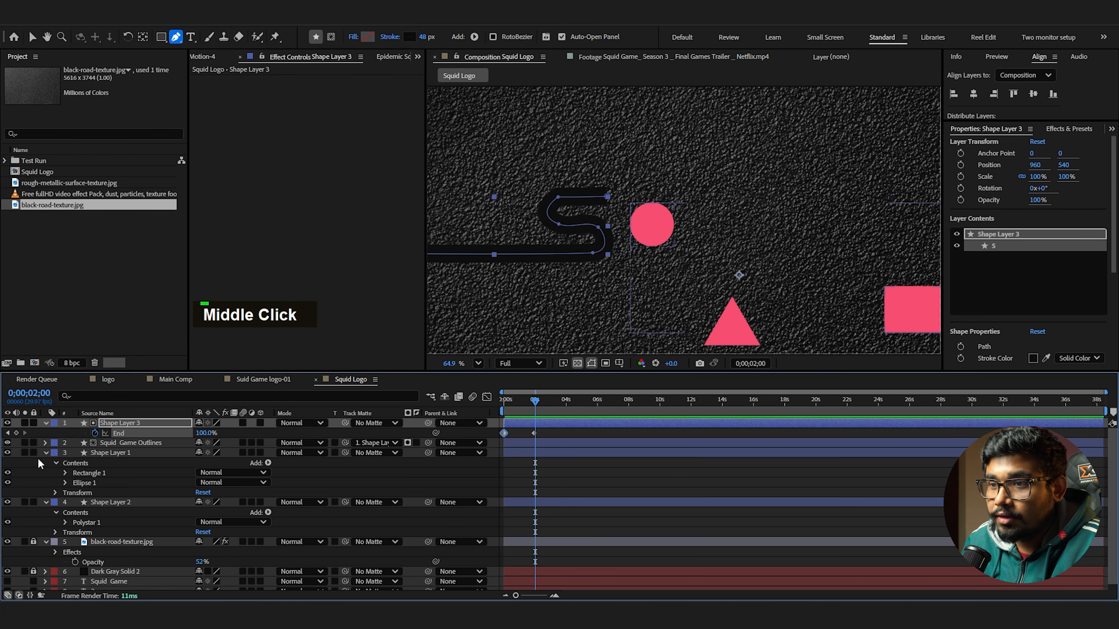
pyautogui.click(395, 442)
pyautogui.click(375, 454)
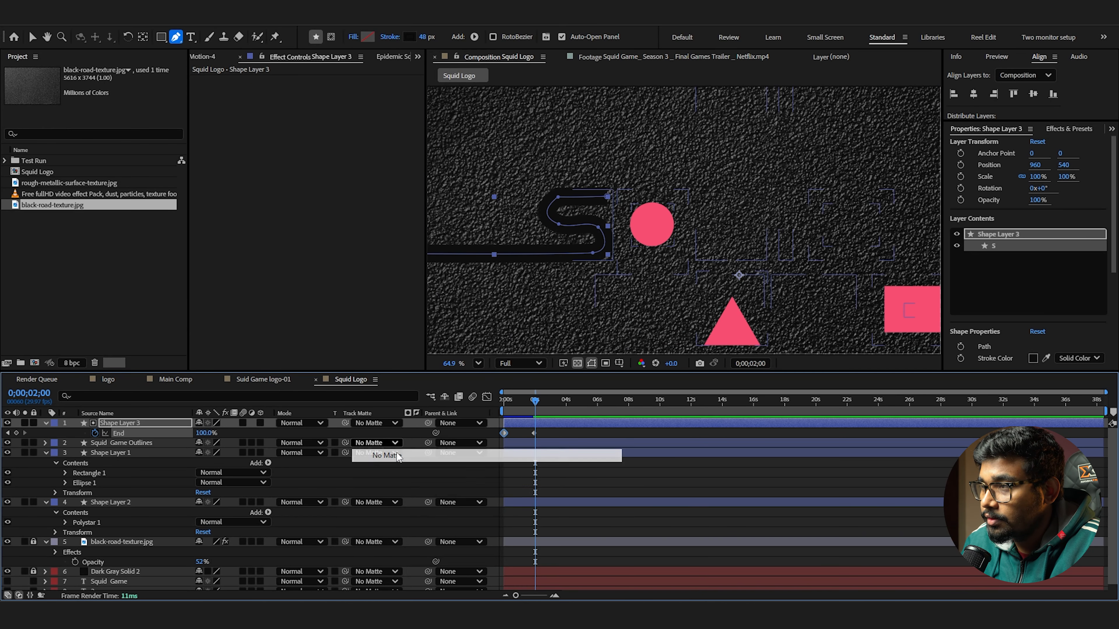
pyautogui.middleClick(623, 272)
# Draw a straight two-point Pen path in Shape Layer 3 along the Q's slanted tail
pyautogui.press('g')
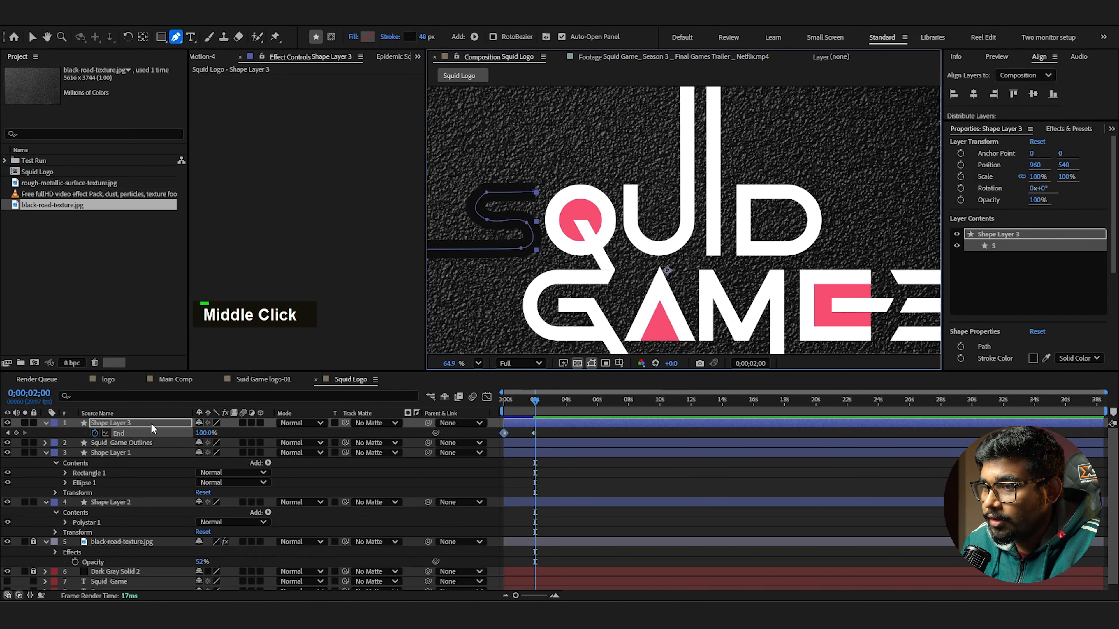
pyautogui.press('F2')
pyautogui.click(45, 423)
pyautogui.click(44, 422)
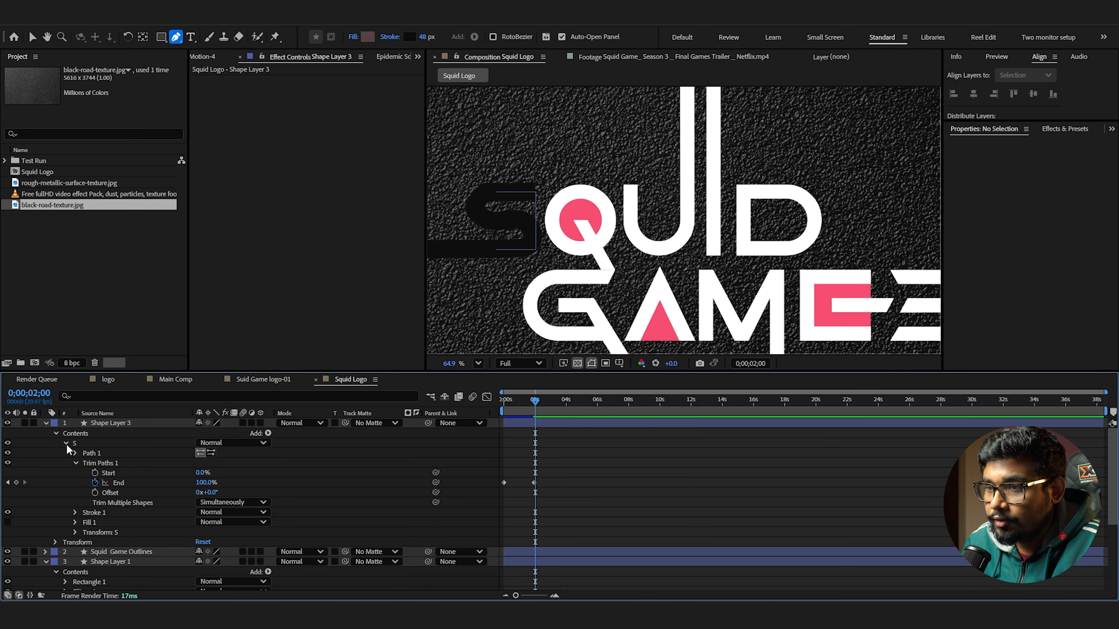
pyautogui.click(66, 443)
pyautogui.middleClick(454, 268)
pyautogui.scroll(2, 678, 259)
pyautogui.click(688, 276)
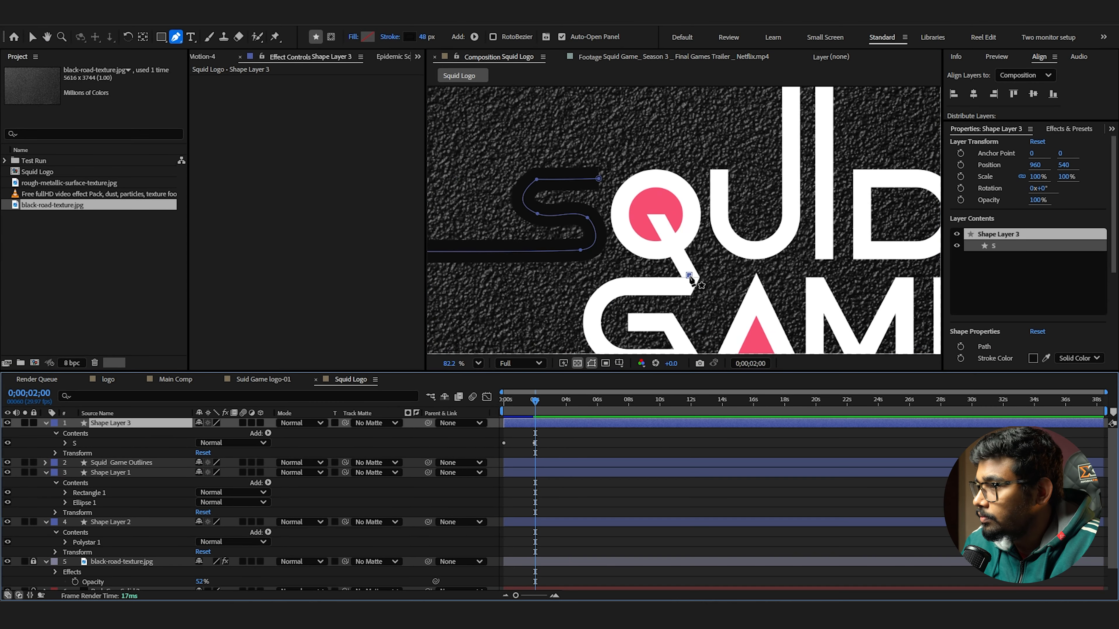
pyautogui.keyDown('shift'); pyautogui.click(656, 212); pyautogui.keyUp('shift')
pyautogui.moveTo(689, 276); pyautogui.dragTo(695, 285)
# Set the stroke width of the Q tail's path to 36 px
pyautogui.press('v')
pyautogui.click(84, 443)
pyautogui.click(66, 444)
pyautogui.click(76, 464)
pyautogui.moveTo(201, 502); pyautogui.dragTo(192, 498)
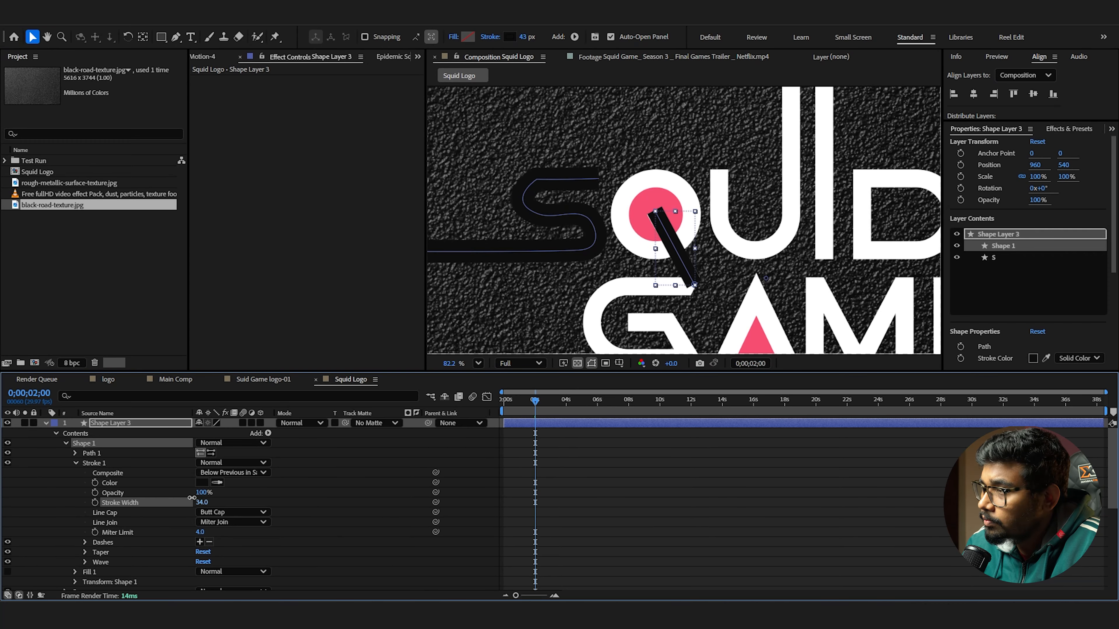
# Add an ellipse path of size 159.4 over the Q's ring and set its stroke width to 40 px
pyautogui.doubleClick(161, 37)
pyautogui.scroll(2, 707, 215)
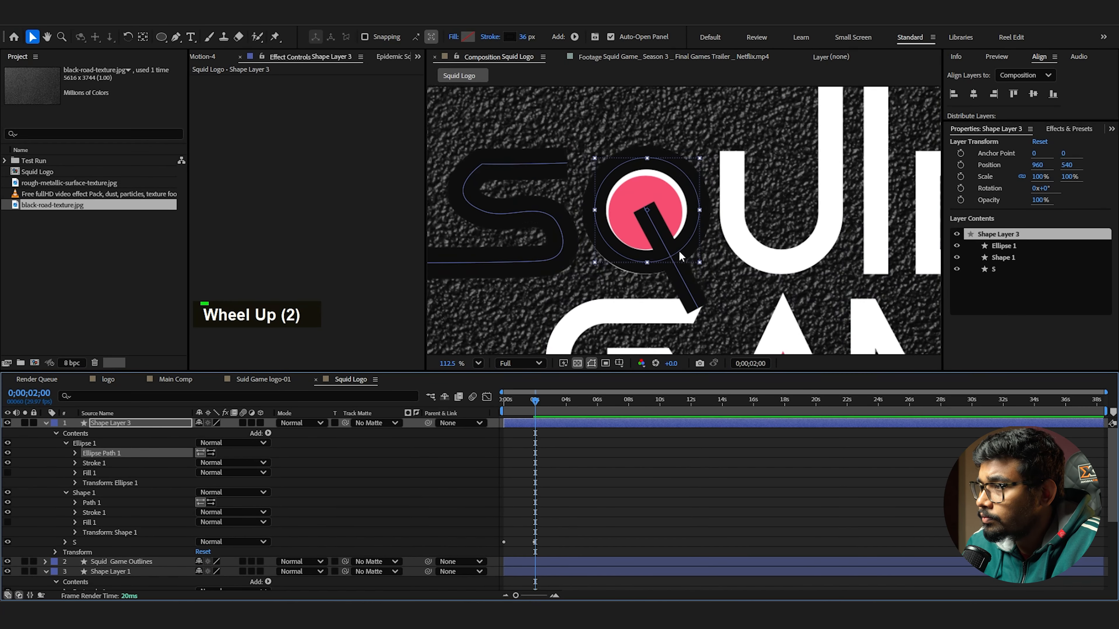
pyautogui.moveTo(698, 213); pyautogui.dragTo(697, 213)
pyautogui.moveTo(523, 37); pyautogui.dragTo(525, 37)
pyautogui.press('v')
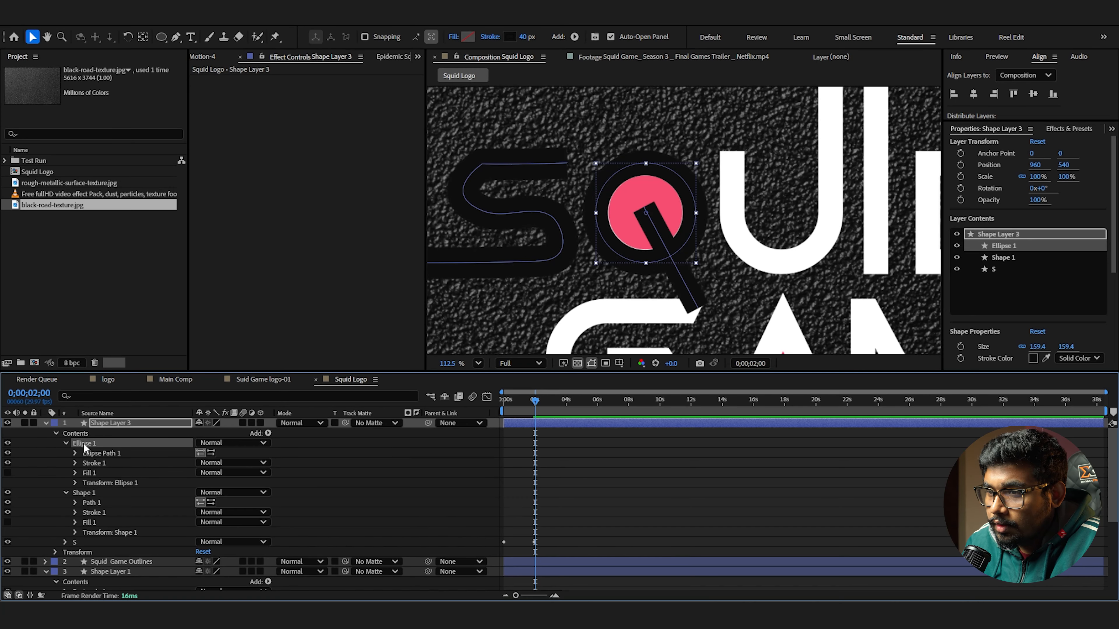
# Rename the Q tail's path group as Q 1 and the ellipse group as Q2
pyautogui.click(88, 493)
pyautogui.press('Return')
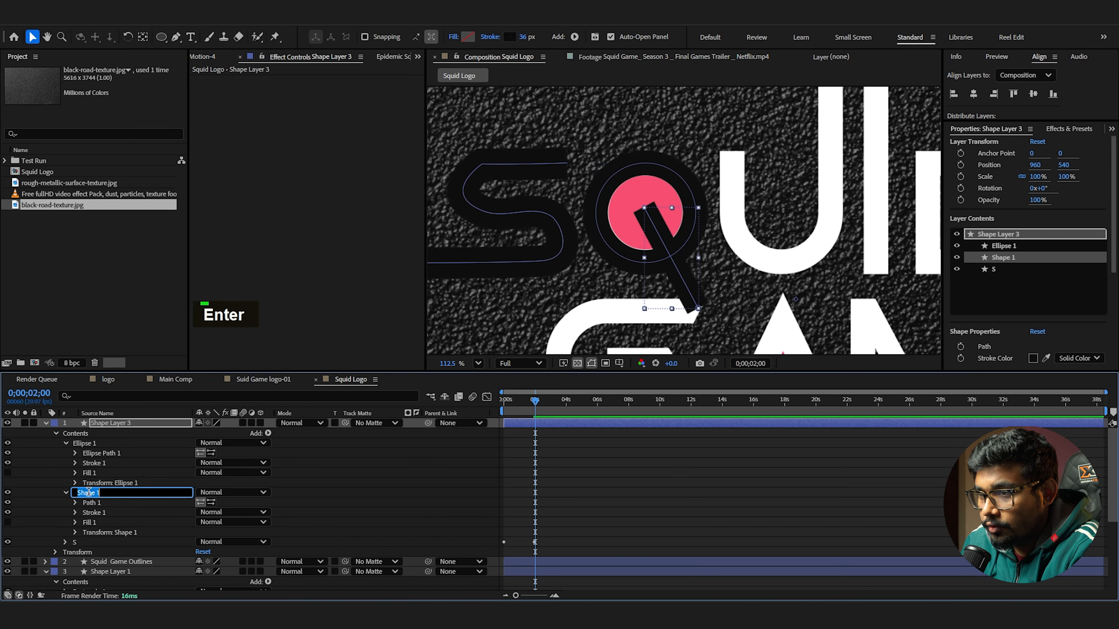
pyautogui.write('Q')
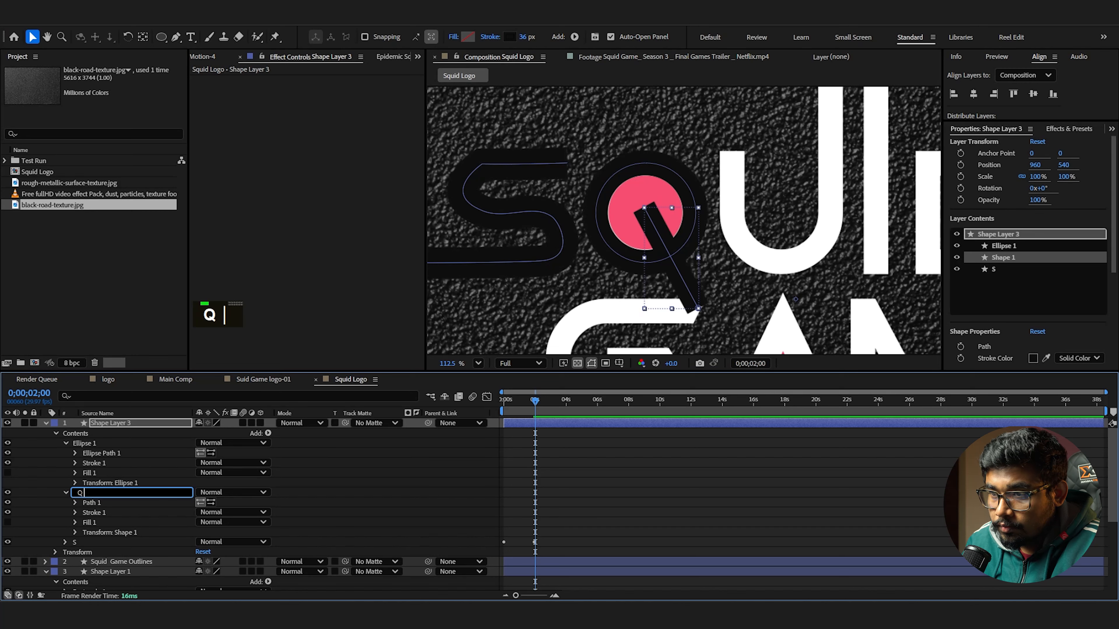
pyautogui.click(92, 443)
pyautogui.write('Q')
pyautogui.press('BackSpace')
pyautogui.press('BackSpace')
pyautogui.write('Q')
pyautogui.click(369, 471)
# Draw a Pen path in Shape Layer 3 down the U's tall stem, around its curved base and up the short stem
pyautogui.click(109, 454)
pyautogui.middleClick(597, 286)
pyautogui.scroll(-4, 512, 305)
pyautogui.middleClick(610, 176)
pyautogui.press('g')
pyautogui.click(631, 126)
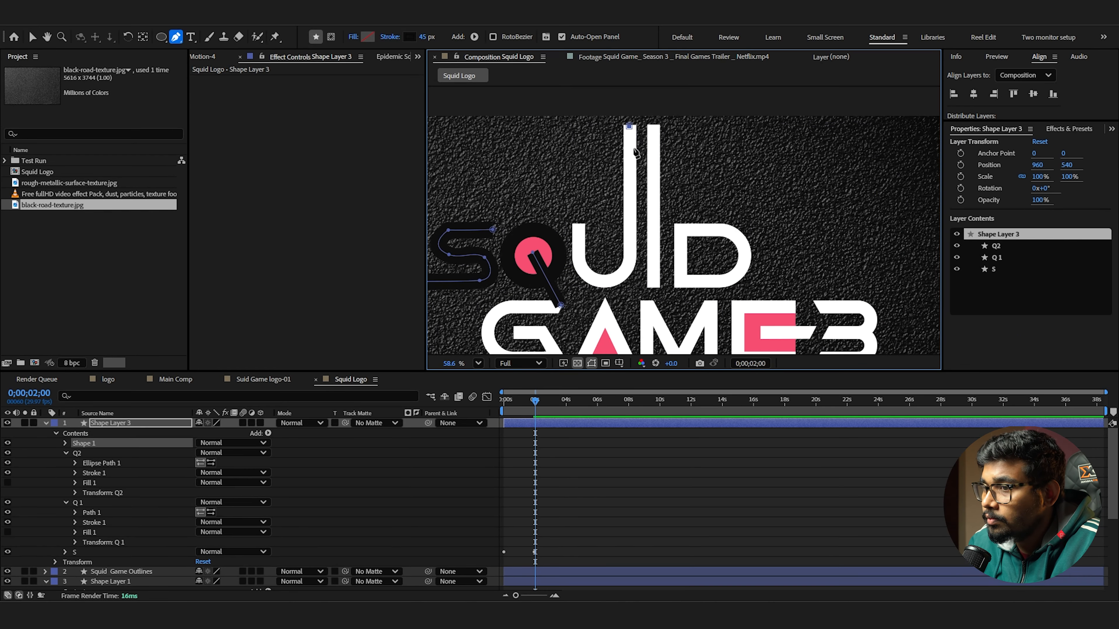
pyautogui.keyDown('shift'); pyautogui.click(630, 260); pyautogui.keyUp('shift')
pyautogui.moveTo(580, 265); pyautogui.dragTo(548, 224)
pyautogui.click(581, 224)
pyautogui.scroll(3, 562, 237)
pyautogui.middleClick(562, 237)
pyautogui.moveTo(621, 149); pyautogui.dragTo(668, 198)
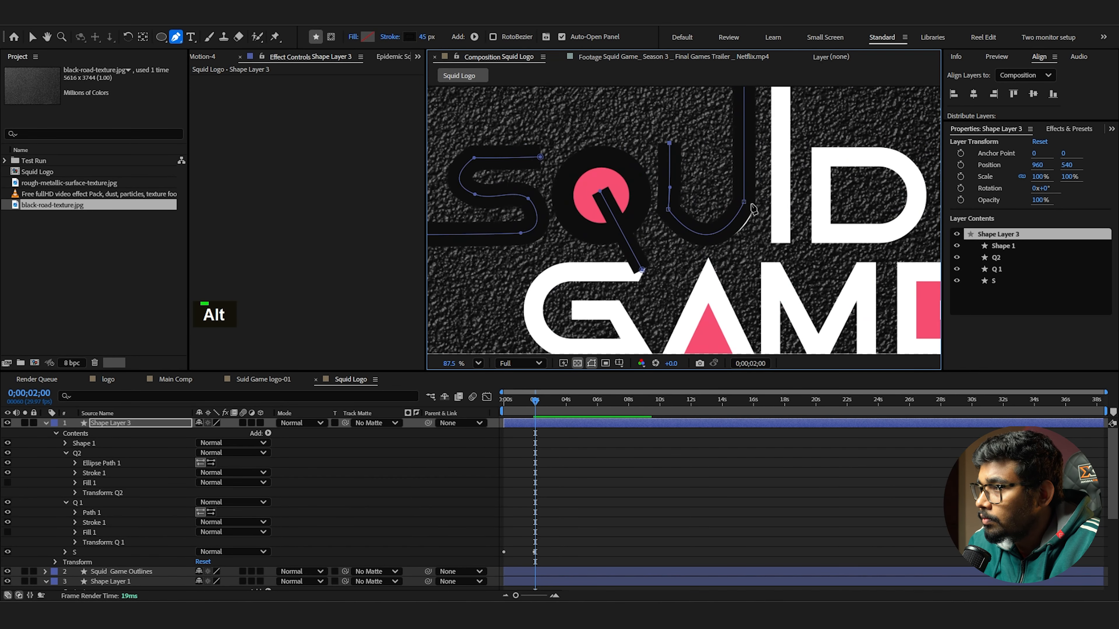
# Rename the new path group as U
pyautogui.middleClick(723, 145)
pyautogui.scroll(-1, 649, 133)
pyautogui.click(85, 444)
pyautogui.press('Return')
pyautogui.write('U')
pyautogui.click(352, 477)
# Draw a straight vertical Pen path along the I in Shape Layer 3 and name its group I
pyautogui.middleClick(683, 105)
pyautogui.keyDown('shift'); pyautogui.click(602, 106); pyautogui.keyUp('shift')
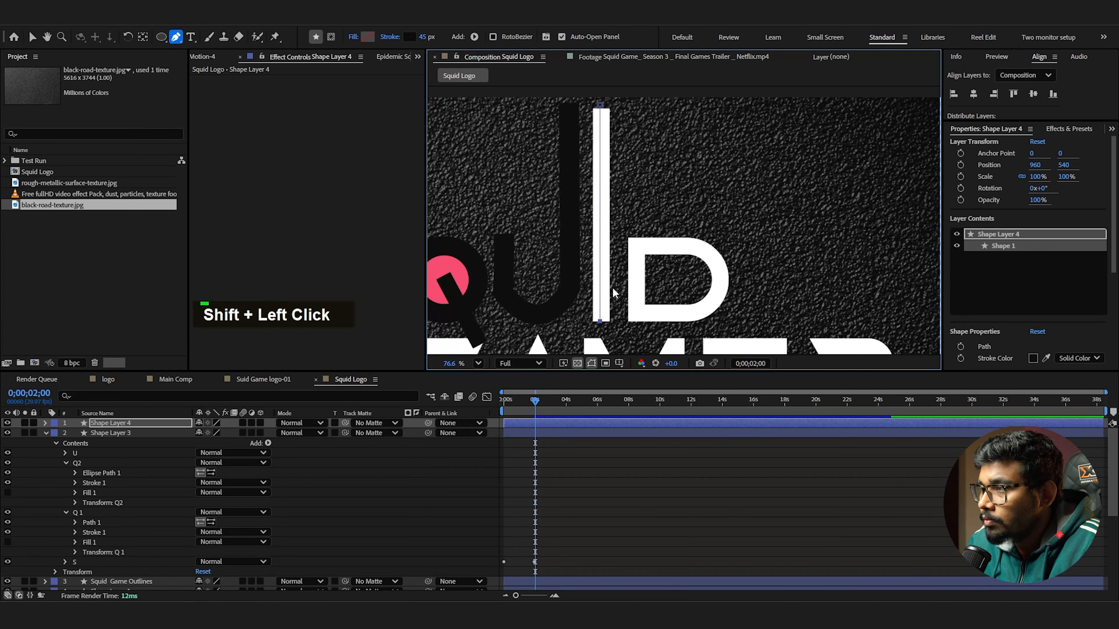
pyautogui.keyDown('shift'); pyautogui.click(602, 321); pyautogui.keyUp('shift')
pyautogui.click(89, 443)
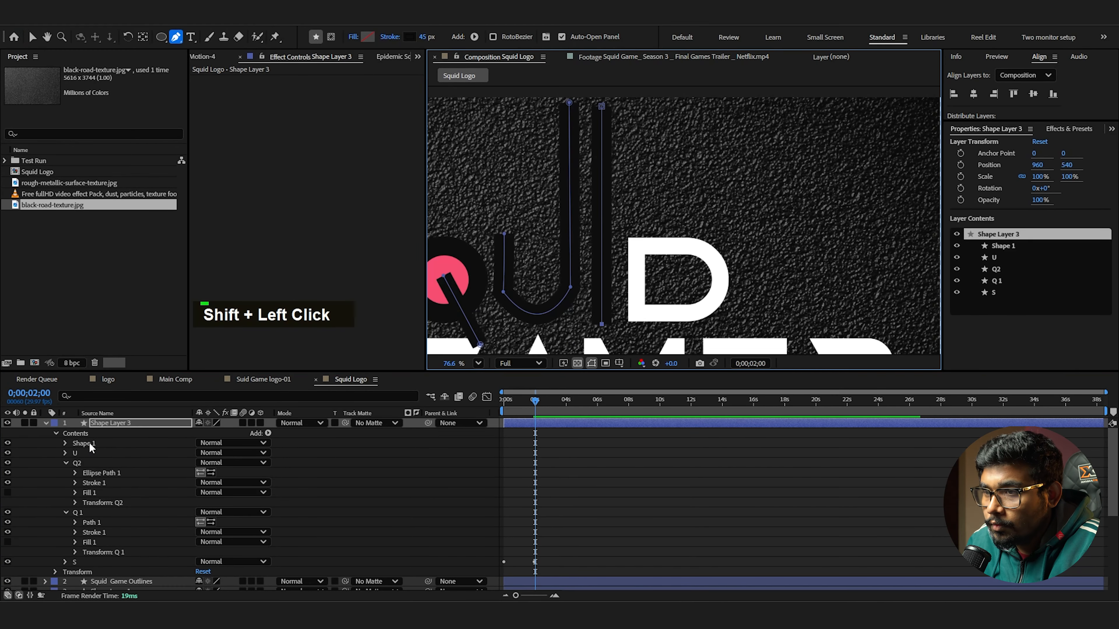
pyautogui.press('Return')
pyautogui.write('I')
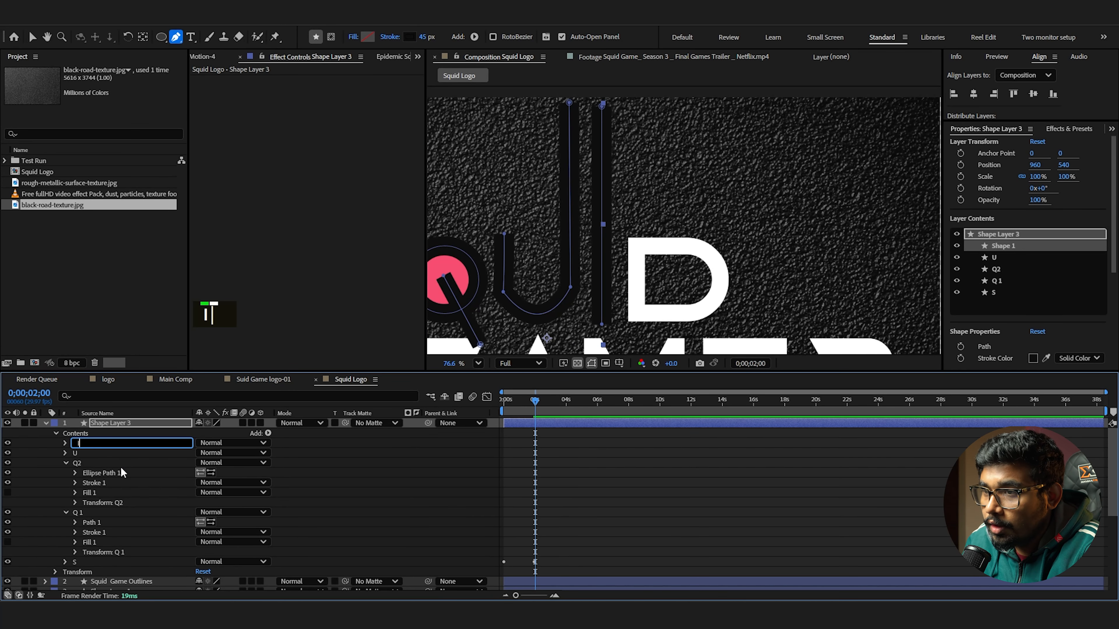
pyautogui.press('Return')
# Draw a Pen path in Shape Layer 3 around the D, covering its curved bowl and straight stem
pyautogui.middleClick(671, 341)
pyautogui.click(553, 261)
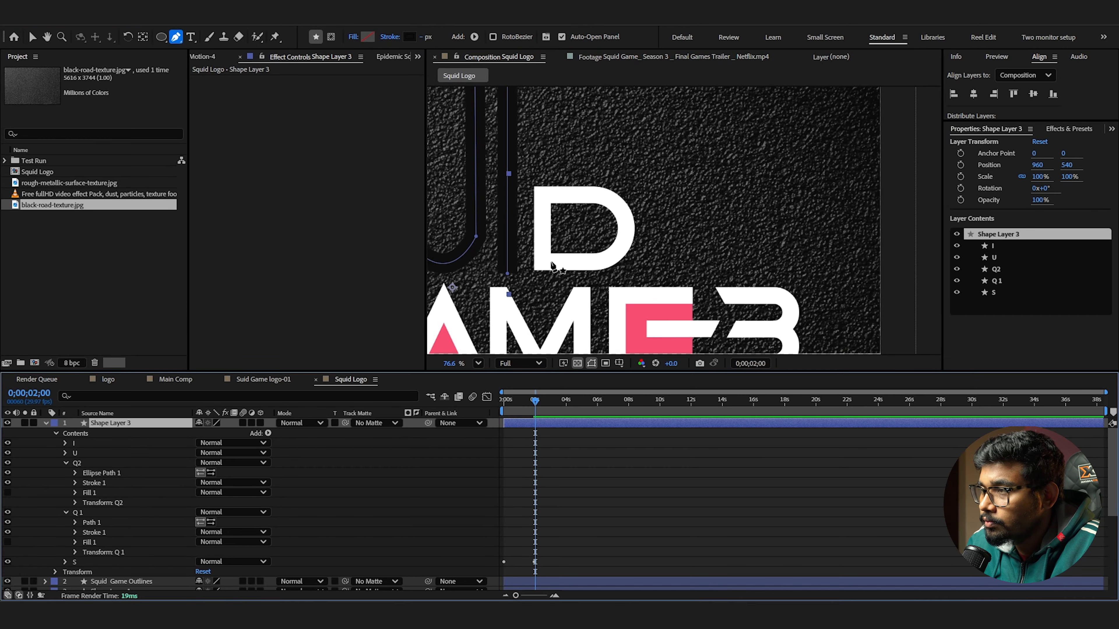
pyautogui.keyDown('shift'); pyautogui.click(604, 262); pyautogui.keyUp('shift')
pyautogui.moveTo(606, 197)
pyautogui.mouseDown()
pyautogui.moveTo(559, 167)
pyautogui.moveTo(586, 194)
pyautogui.mouseUp()
pyautogui.click(543, 194)
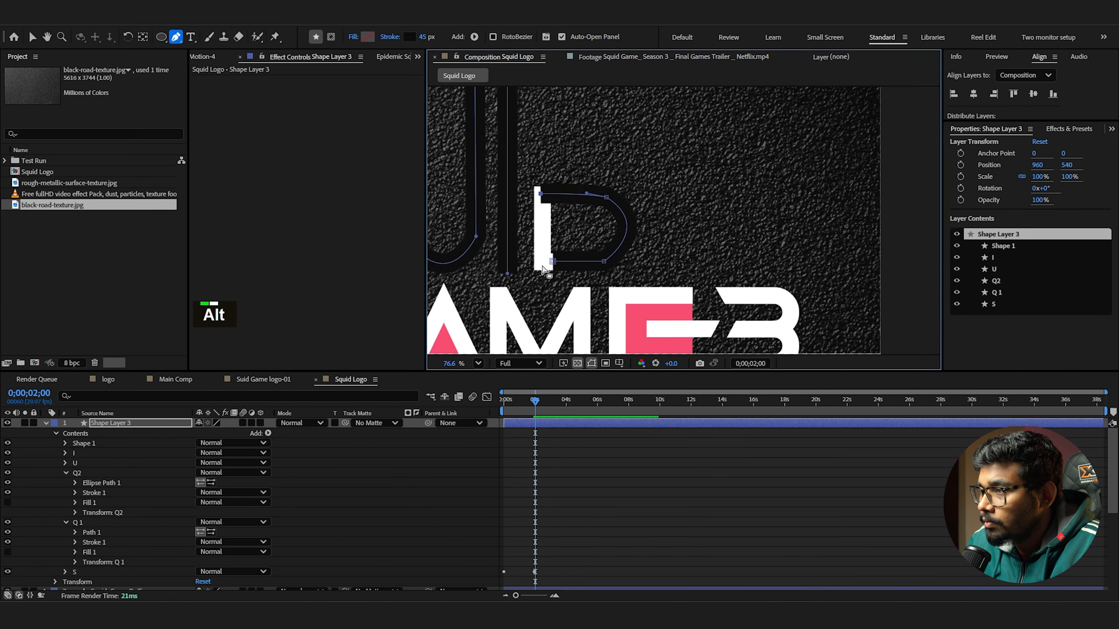
pyautogui.click(542, 270)
pyautogui.click(542, 193)
# Name the new path group D and collapse the Q2 group
pyautogui.click(83, 444)
pyautogui.press('Return')
pyautogui.write('D')
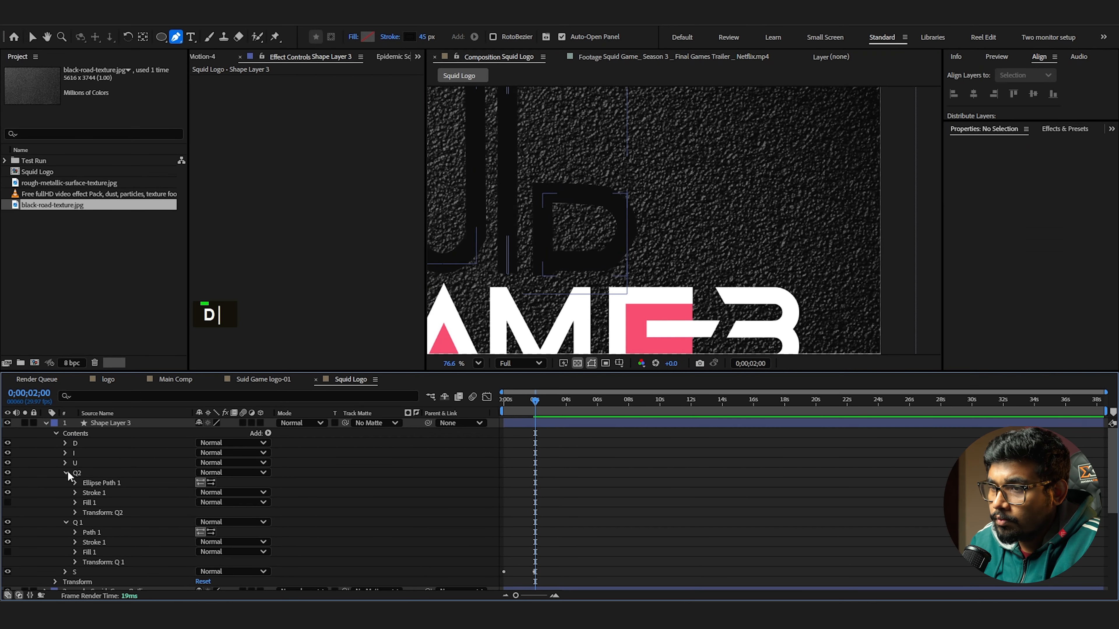
pyautogui.click(66, 473)
pyautogui.scroll(-2, 529, 326)
pyautogui.scroll(-2, 120, 507)
pyautogui.click(121, 493)
pyautogui.press('v')
pyautogui.scroll(2, 646, 278)
pyautogui.doubleClick(606, 260)
pyautogui.click(591, 278)
pyautogui.scroll(-2, 612, 220)
pyautogui.click(644, 154)
pyautogui.scroll(3, 644, 154)
# Draw a Pen path along the G's long diagonal leg and short inner bar, and name its group G 1
pyautogui.press('g')
pyautogui.middleClick(617, 145)
pyautogui.scroll(-2, 502, 125)
pyautogui.middleClick(550, 246)
pyautogui.click(676, 311)
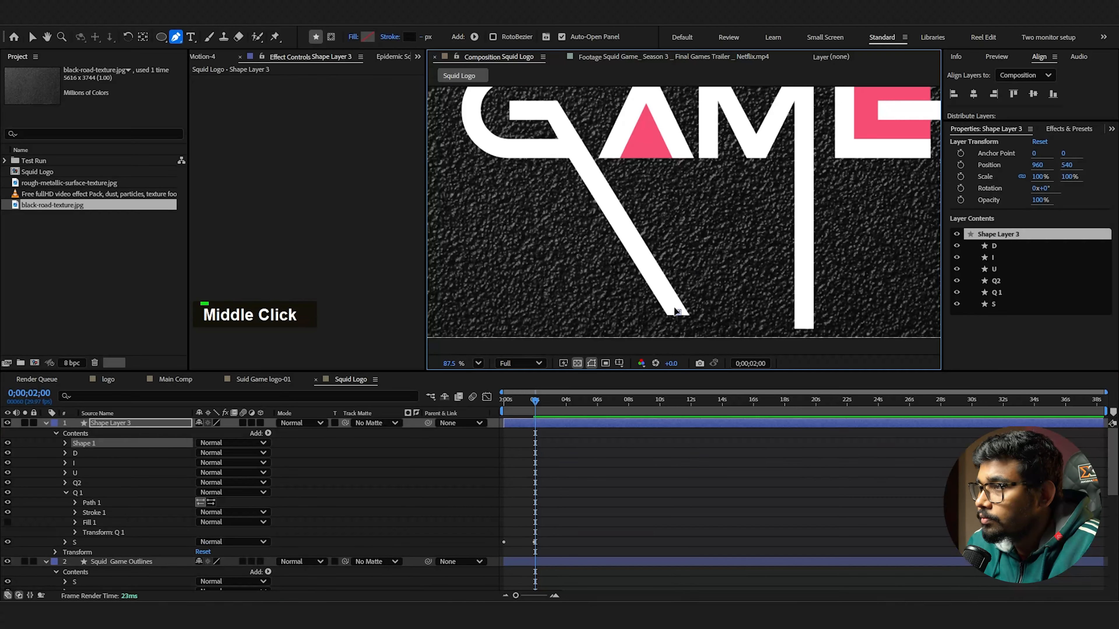
pyautogui.click(552, 110)
pyautogui.click(505, 108)
pyautogui.hotkey('ctrl', 'z')
pyautogui.press('v')
pyautogui.middleClick(656, 265)
pyautogui.press('Return')
pyautogui.write('G 1')
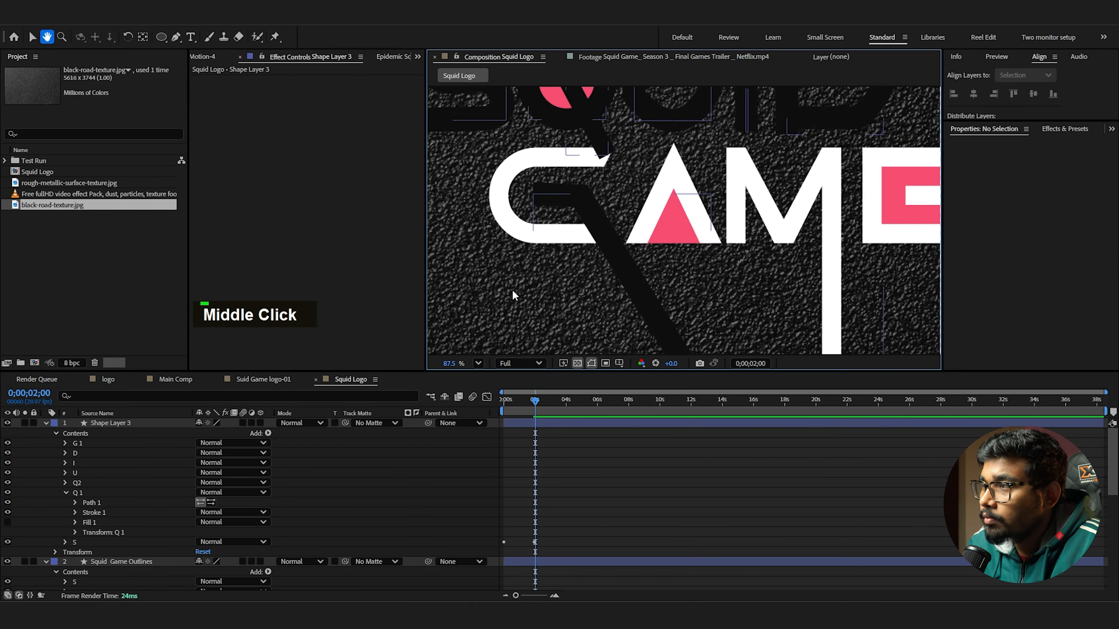
# Draw a curved Pen path in Shape Layer 3 along the G's lower edge, outer curve and upper arm
pyautogui.click(113, 423)
pyautogui.press('g')
pyautogui.click(596, 235)
pyautogui.click(520, 232)
pyautogui.moveTo(523, 161)
pyautogui.mouseDown()
pyautogui.moveTo(575, 136)
pyautogui.moveTo(524, 159)
pyautogui.mouseUp()
pyautogui.click(608, 160)
pyautogui.moveTo(608, 160); pyautogui.dragTo(611, 157)
pyautogui.moveTo(472, 185); pyautogui.dragTo(468, 187)
pyautogui.scroll(-1, 612, 212)
# Rename the path group of the G's outer curve as G2
pyautogui.click(84, 443)
pyautogui.press('Return')
pyautogui.write('G2')
pyautogui.press('Return')
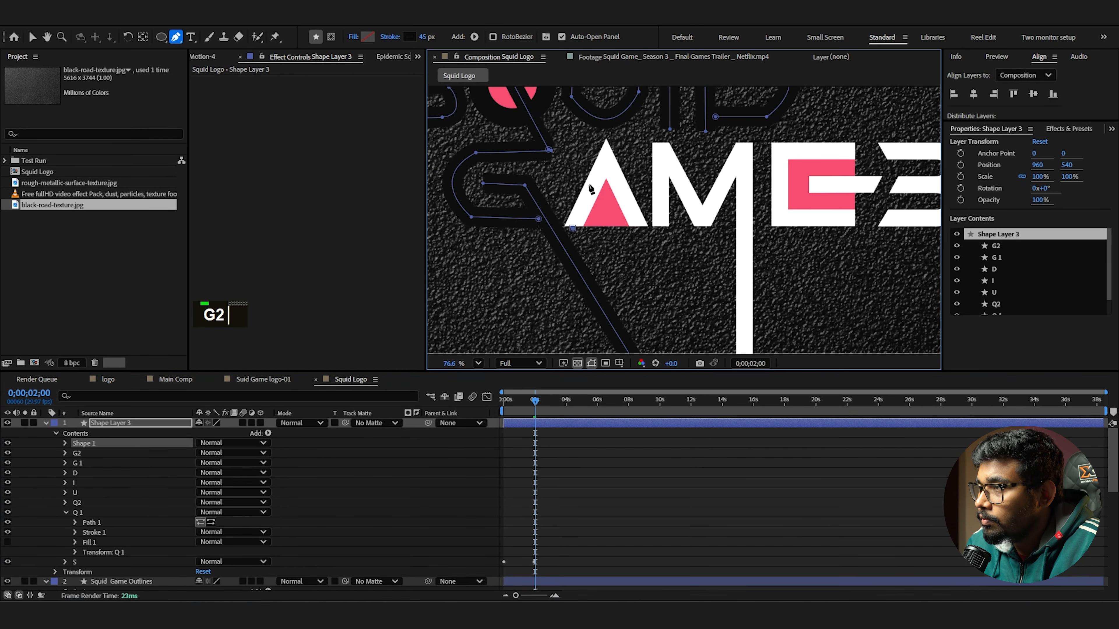
# Draw a Pen path along both slanted legs of the A and name its group A
pyautogui.click(639, 230)
pyautogui.click(606, 157)
pyautogui.click(568, 235)
pyautogui.click(640, 230)
pyautogui.press('v')
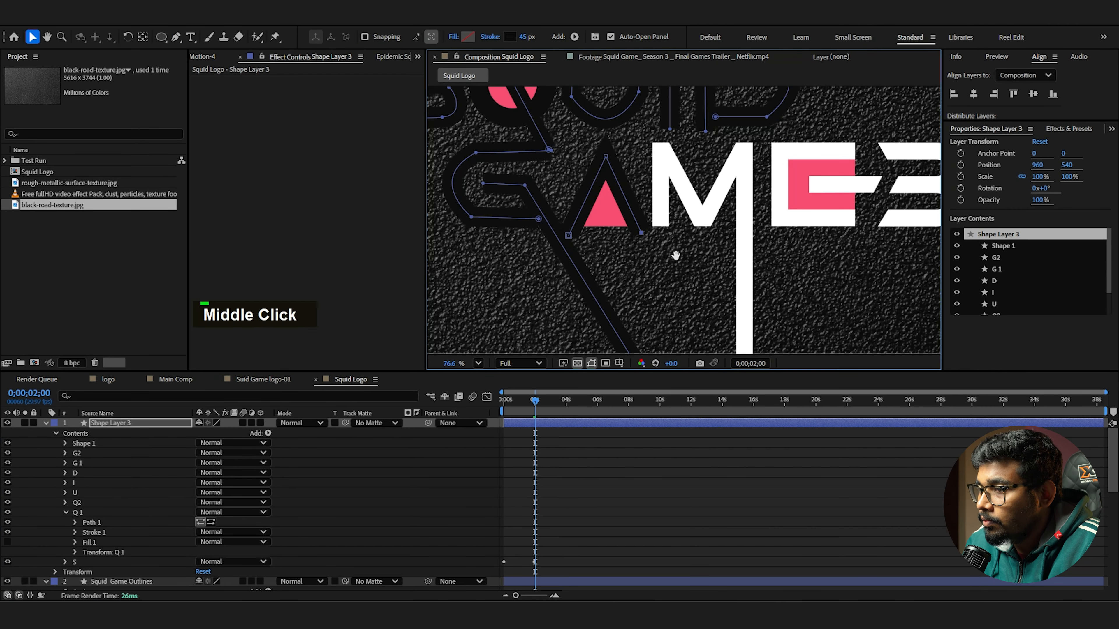
pyautogui.click(84, 444)
pyautogui.press('Return')
pyautogui.write('A')
# Draw a Pen path in Shape Layer 3 along the M from its long stem to its short stem, adjusting the points to cover the letter
pyautogui.click(112, 423)
pyautogui.press('g')
pyautogui.click(626, 330)
pyautogui.keyDown('shift'); pyautogui.click(626, 109); pyautogui.keyUp('shift')
pyautogui.click(584, 177)
pyautogui.click(543, 110)
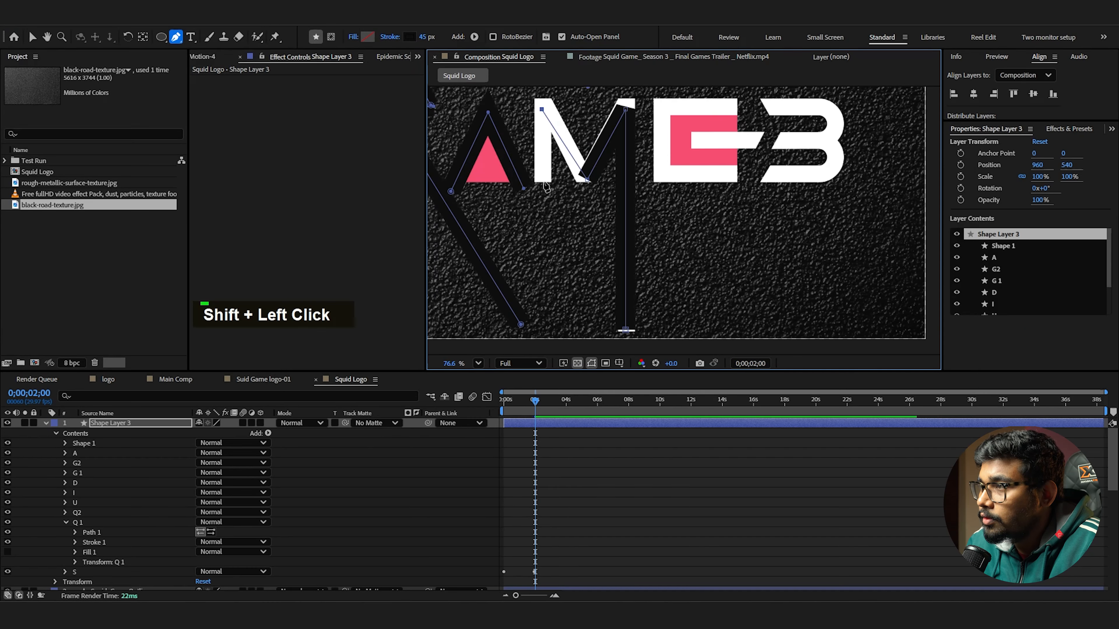
pyautogui.click(544, 186)
pyautogui.moveTo(543, 109); pyautogui.dragTo(541, 100)
pyautogui.middleClick(568, 119)
pyautogui.moveTo(624, 144); pyautogui.dragTo(624, 132)
pyautogui.moveTo(582, 212); pyautogui.dragTo(601, 216)
pyautogui.middleClick(647, 215)
# Rename the M's path group as M
pyautogui.click(116, 444)
pyautogui.press('Return')
pyautogui.write('M')
pyautogui.click(115, 463)
# Draw a Pen path along the E's upper arm, stem and lower arm in Shape Layer 3, and name its group E1
pyautogui.click(116, 423)
pyautogui.click(677, 146)
pyautogui.keyDown('shift'); pyautogui.click(600, 146); pyautogui.keyUp('shift')
pyautogui.keyDown('shift'); pyautogui.click(601, 218); pyautogui.keyUp('shift')
pyautogui.keyDown('shift'); pyautogui.click(681, 218); pyautogui.keyUp('shift')
pyautogui.click(115, 443)
pyautogui.press('Return')
pyautogui.write('E1')
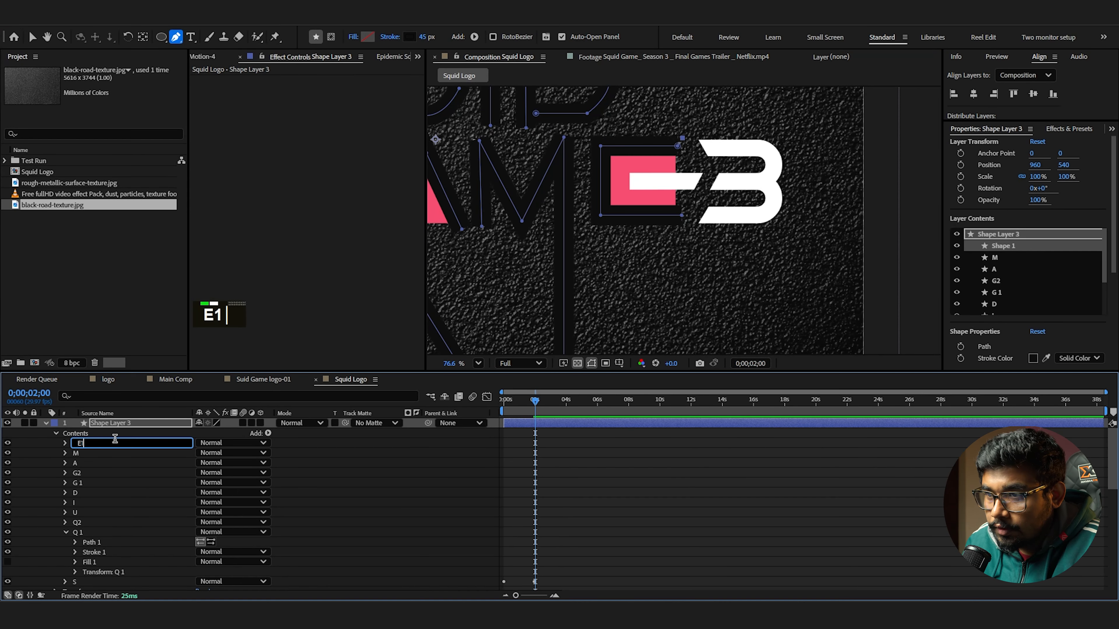
pyautogui.click(160, 474)
# Draw a horizontal Pen path along the E's middle bar, extend its end to cover the bar's tip, and name its group E2
pyautogui.keyDown('shift'); pyautogui.click(629, 180); pyautogui.keyUp('shift')
pyautogui.keyDown('shift'); pyautogui.click(701, 180); pyautogui.keyUp('shift')
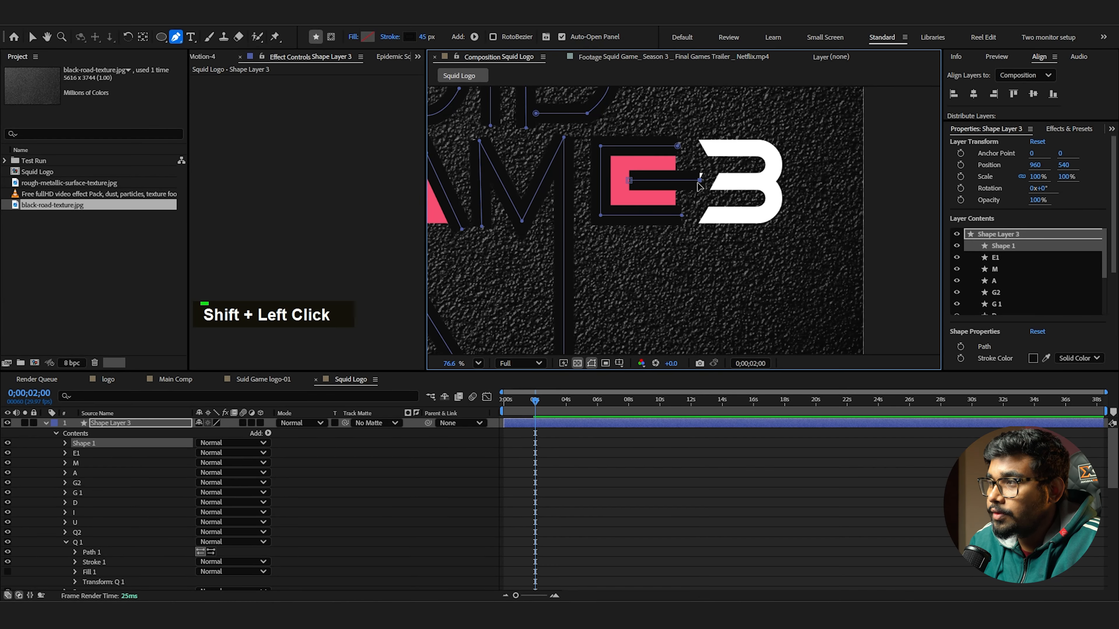
pyautogui.press('v')
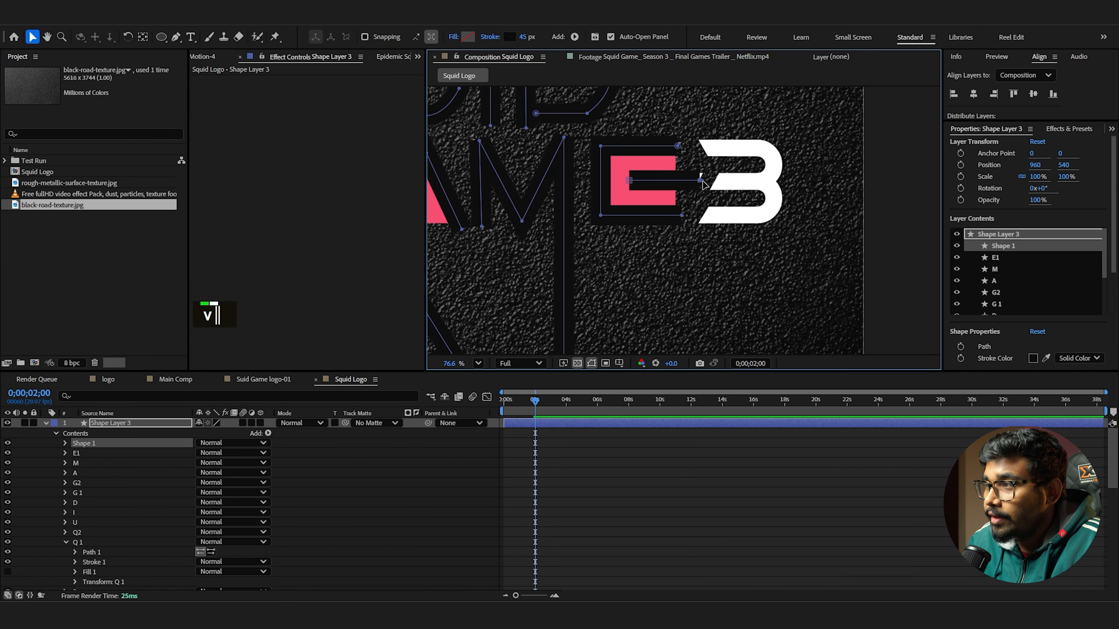
pyautogui.click(703, 184)
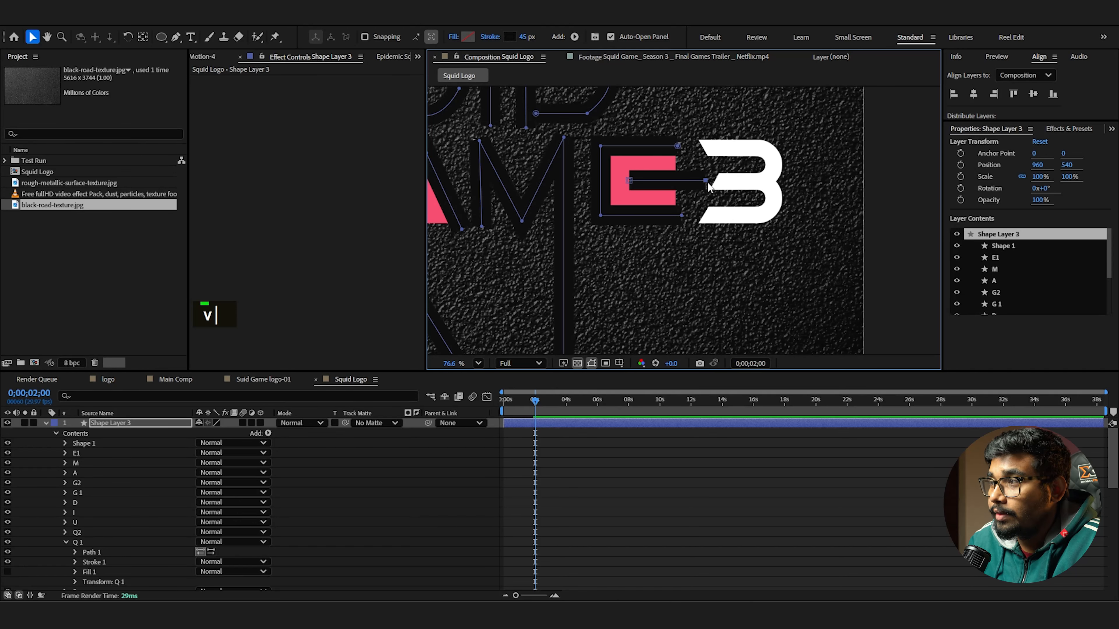
pyautogui.click(85, 443)
pyautogui.press('Return')
pyautogui.write('E2')
pyautogui.click(166, 471)
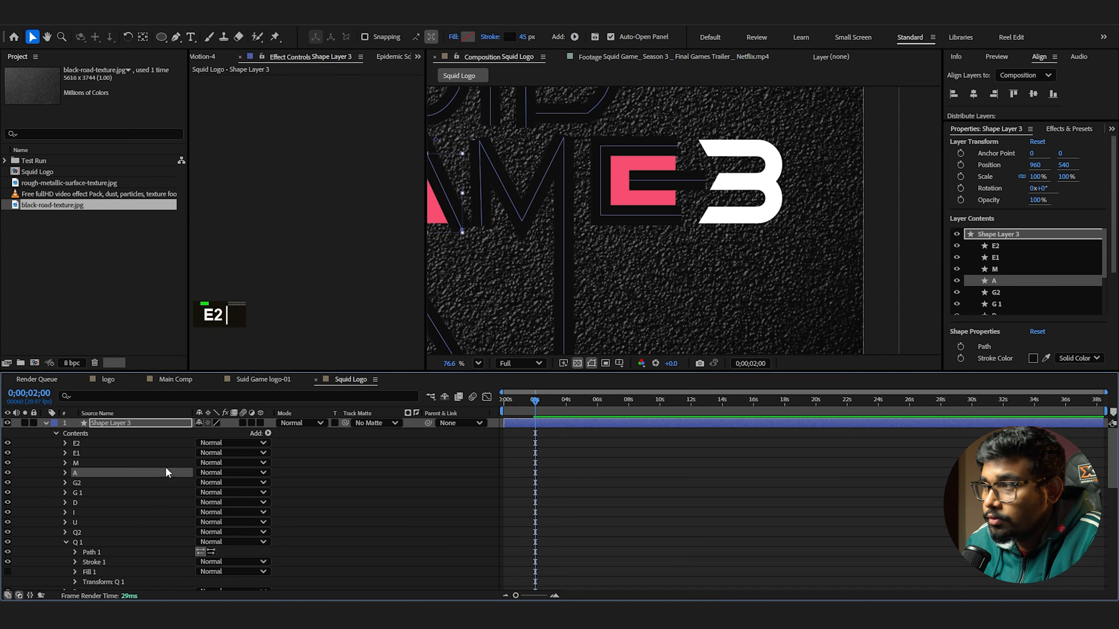
# Start a Pen path in Shape Layer 3 along the 3's upper bar, upper curve and middle bar, undoing the misplaced edits
pyautogui.click(593, 426)
pyautogui.moveTo(573, 161); pyautogui.dragTo(492, 199)
pyautogui.doubleClick(178, 40)
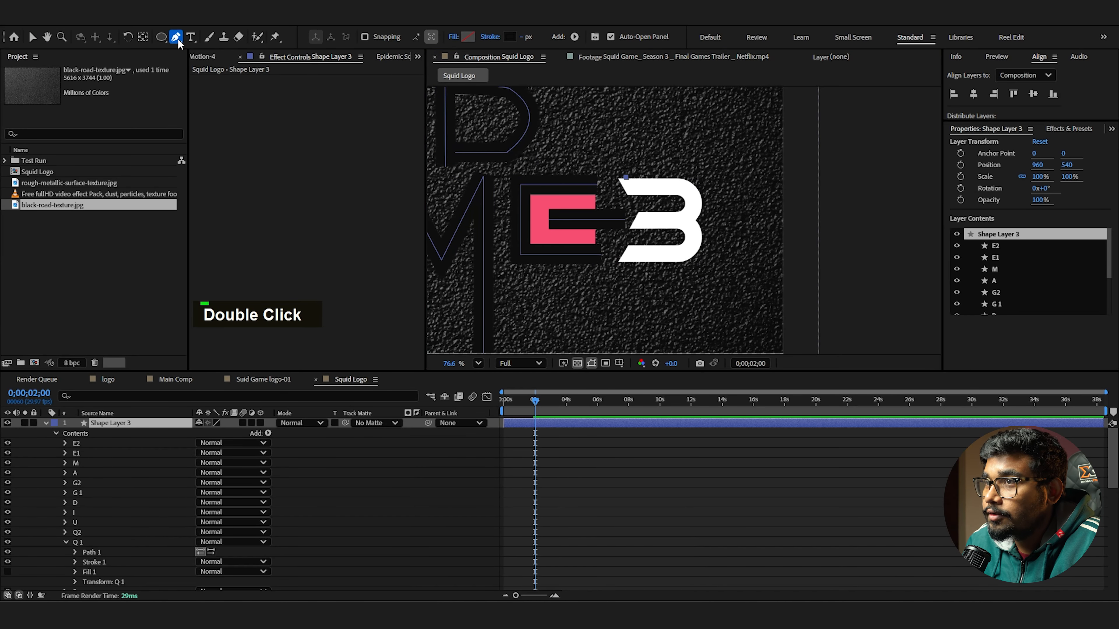
pyautogui.click(625, 186)
pyautogui.keyDown('shift'); pyautogui.click(678, 187); pyautogui.keyUp('shift')
pyautogui.moveTo(682, 217)
pyautogui.mouseDown()
pyautogui.moveTo(644, 223)
pyautogui.moveTo(673, 230)
pyautogui.mouseUp()
pyautogui.click(636, 224)
pyautogui.moveTo(681, 218); pyautogui.dragTo(611, 185)
pyautogui.hotkey('ctrl', 'z')
pyautogui.hotkey('ctrl', 'z')
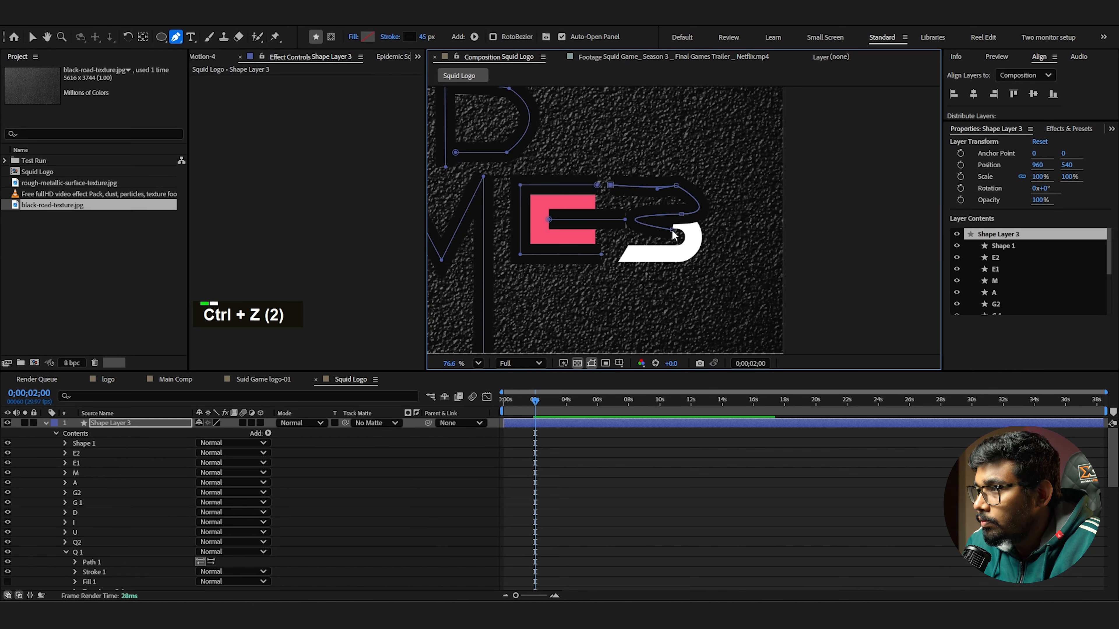
# Adjust the 3's middle points and continue the Pen path around its lower curve and along its lower bar
pyautogui.press('v')
pyautogui.moveTo(673, 230); pyautogui.dragTo(669, 223)
pyautogui.moveTo(587, 215); pyautogui.dragTo(582, 220)
pyautogui.press('e')
pyautogui.press('f')
pyautogui.press('g')
pyautogui.moveTo(681, 254); pyautogui.dragTo(648, 284)
pyautogui.moveTo(714, 225); pyautogui.dragTo(720, 221)
pyautogui.click(625, 255)
pyautogui.moveTo(648, 284); pyautogui.dragTo(614, 253)
pyautogui.press('v')
pyautogui.scroll(-1, 623, 234)
pyautogui.middleClick(630, 224)
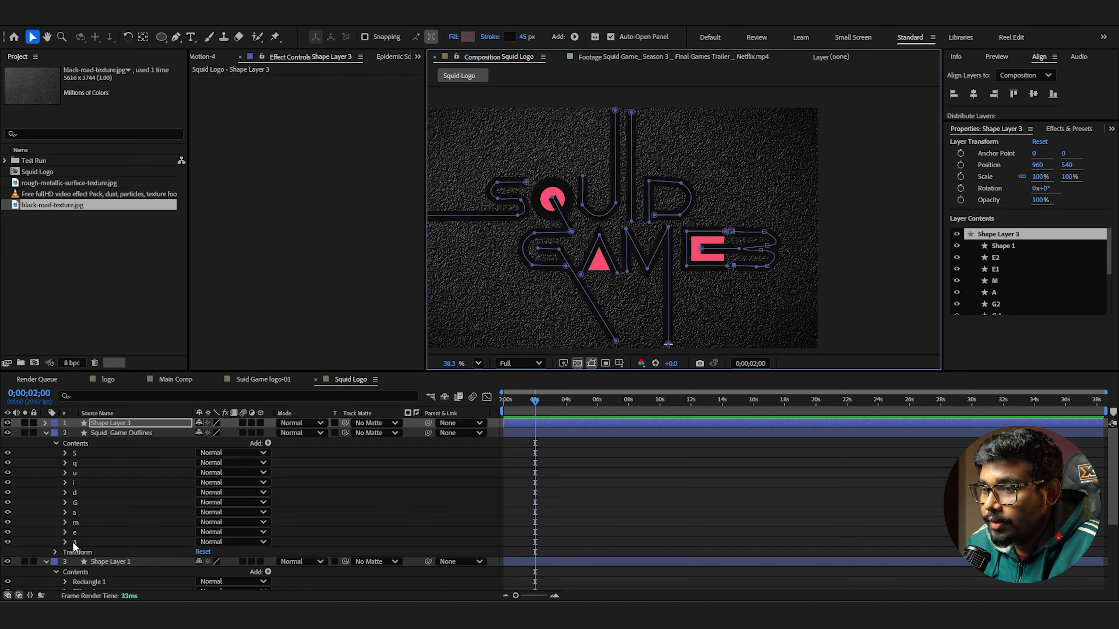
# Name the 3's path group 3 and try to delete the S group's End keyframes
pyautogui.click(88, 453)
pyautogui.moveTo(547, 429); pyautogui.dragTo(494, 444)
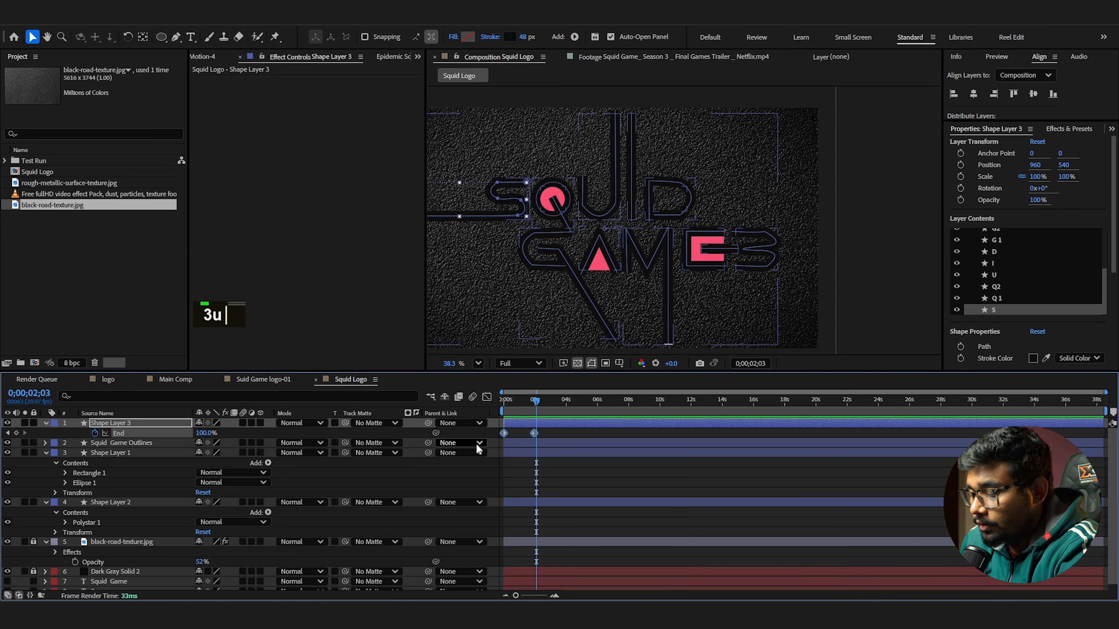
pyautogui.press('Delete')
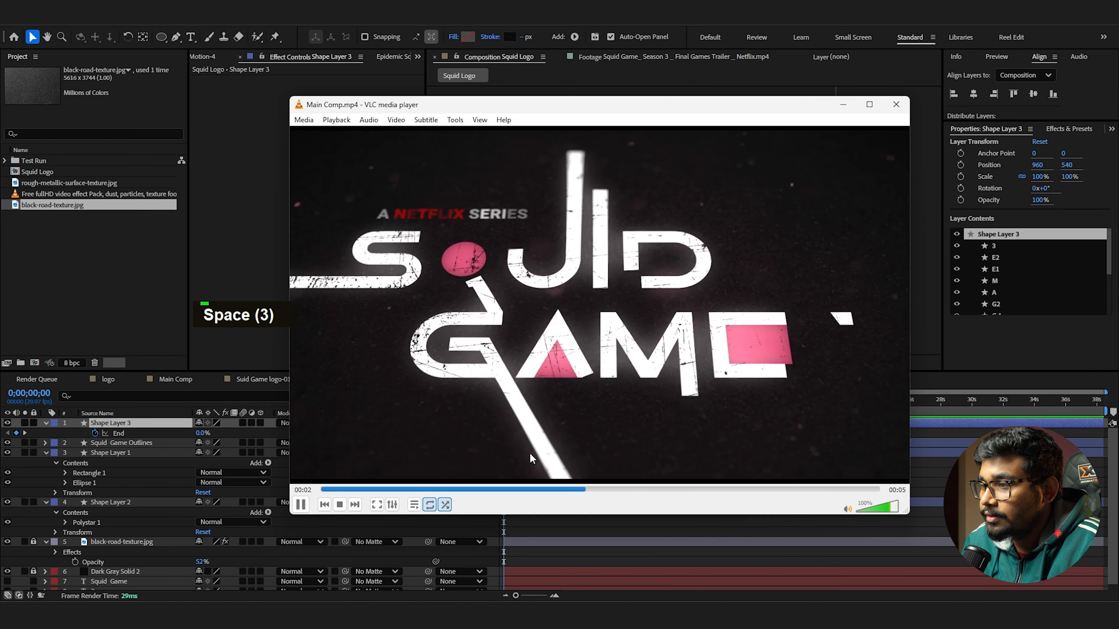
# Switch to VLC media player and scrub through Main Comp.mp4 to examine how the logo's letters draw on
pyautogui.moveTo(366, 491); pyautogui.dragTo(469, 492)
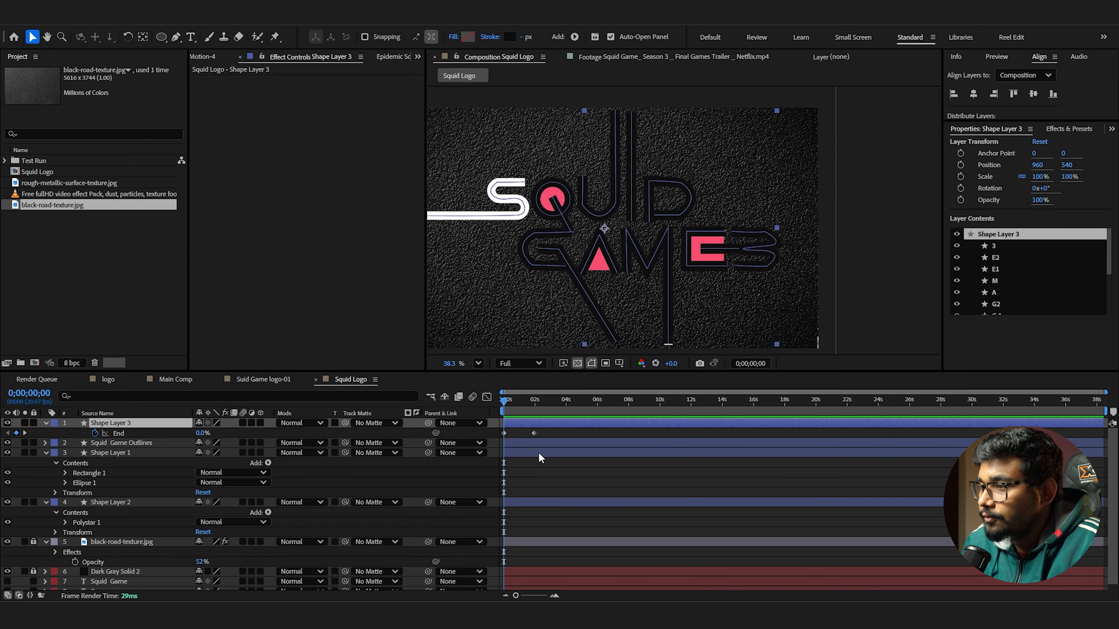
# Switch back to After Effects, delete the S group's End keyframes and remove Trim Paths 1 from that group
pyautogui.moveTo(545, 434); pyautogui.dragTo(460, 428)
pyautogui.press('Delete')
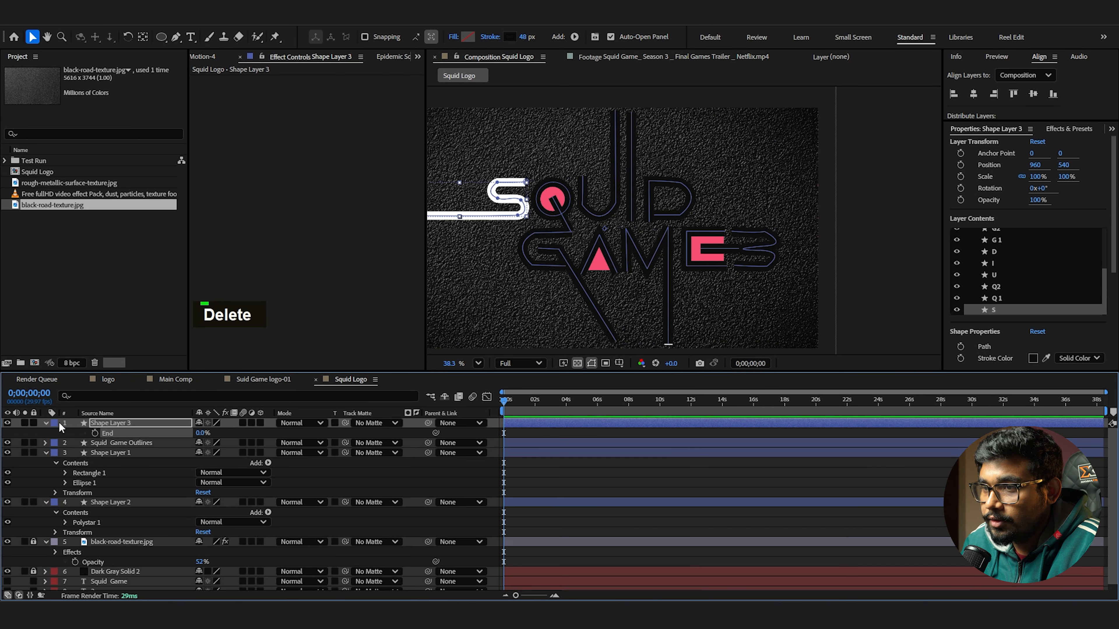
pyautogui.click(47, 423)
pyautogui.click(92, 522)
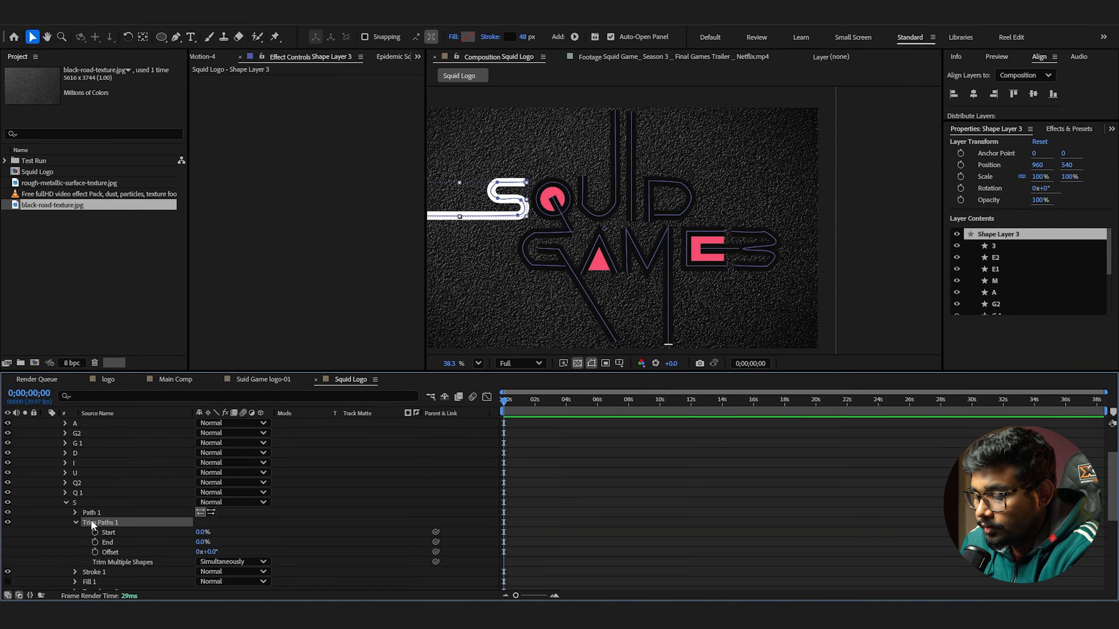
pyautogui.press('Delete')
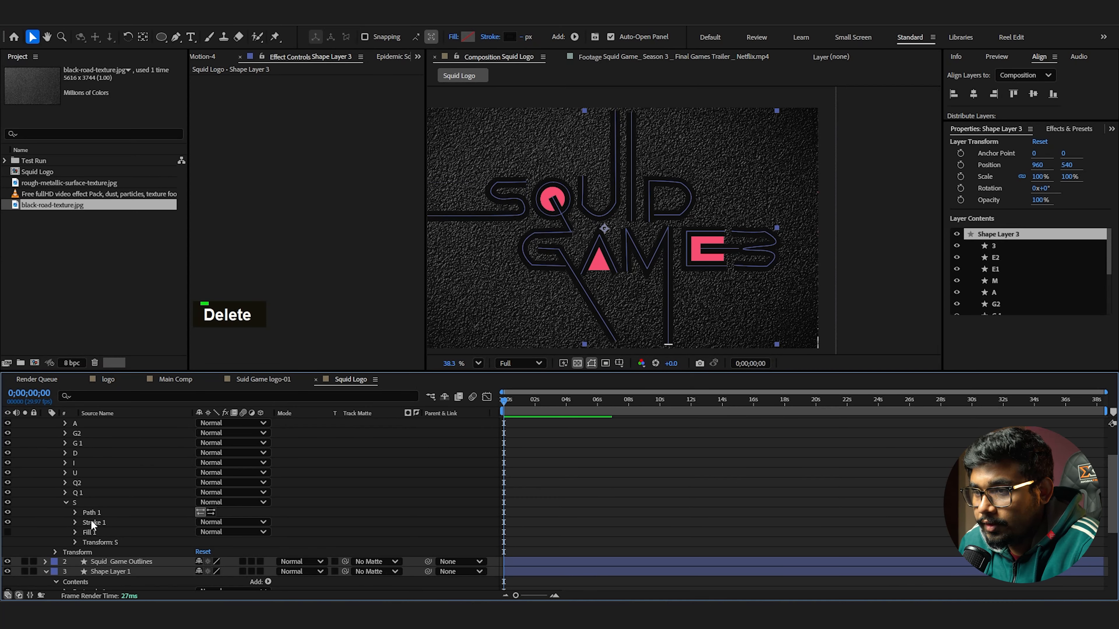
pyautogui.click(65, 501)
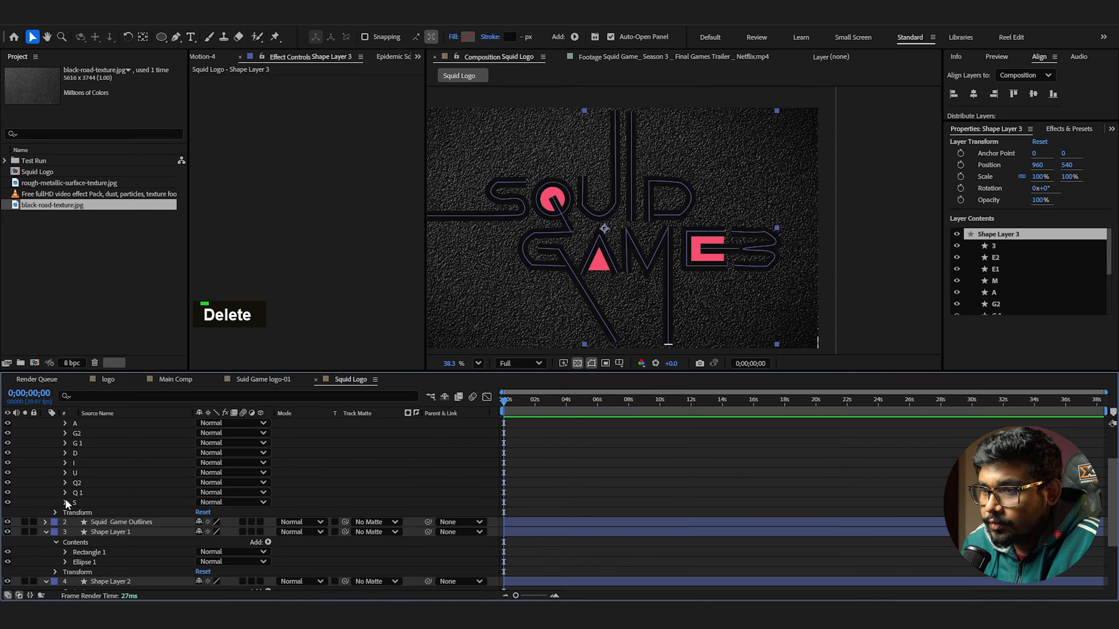
# Add a Trim Paths operator to the Q 1 group and expand its settings
pyautogui.click(65, 493)
pyautogui.scroll(5, 267, 463)
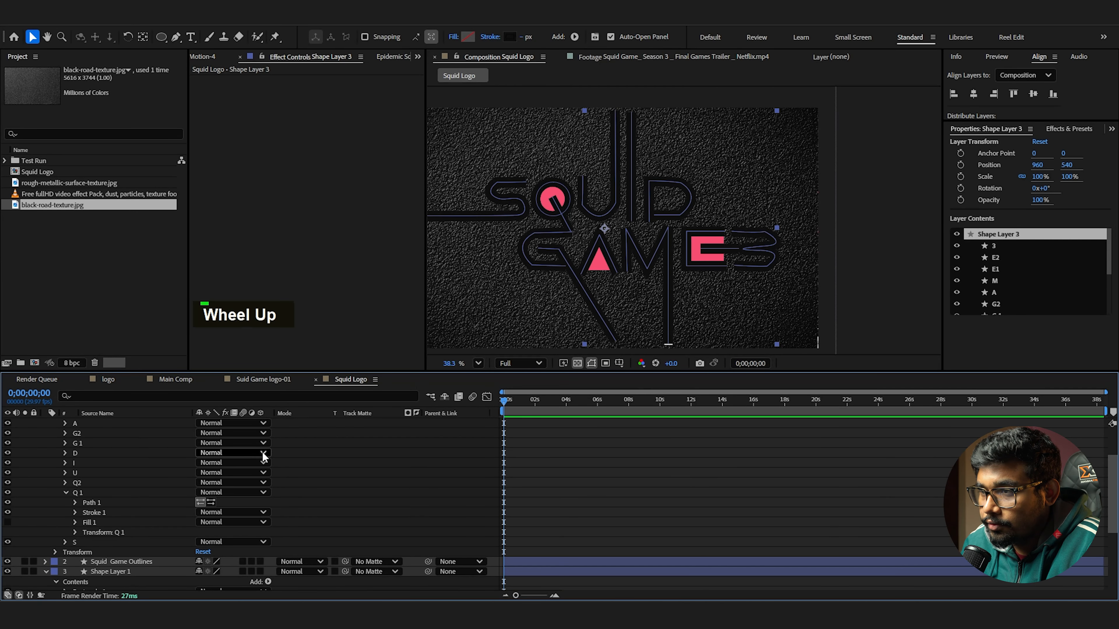
pyautogui.click(278, 437)
pyautogui.click(310, 372)
pyautogui.scroll(-5, 108, 489)
pyautogui.click(76, 506)
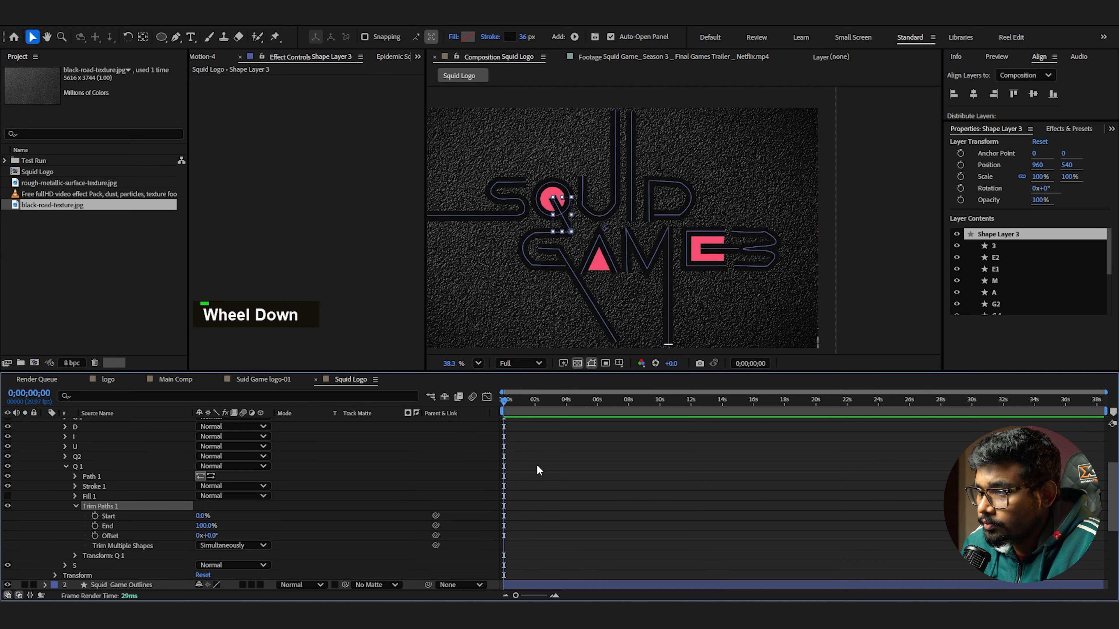
# Animate Q 1's Trim Paths End from 0% at the first frame to 100% at about two seconds
pyautogui.click(94, 526)
pyautogui.moveTo(534, 400); pyautogui.dragTo(492, 399)
pyautogui.moveTo(204, 526); pyautogui.dragTo(172, 523)
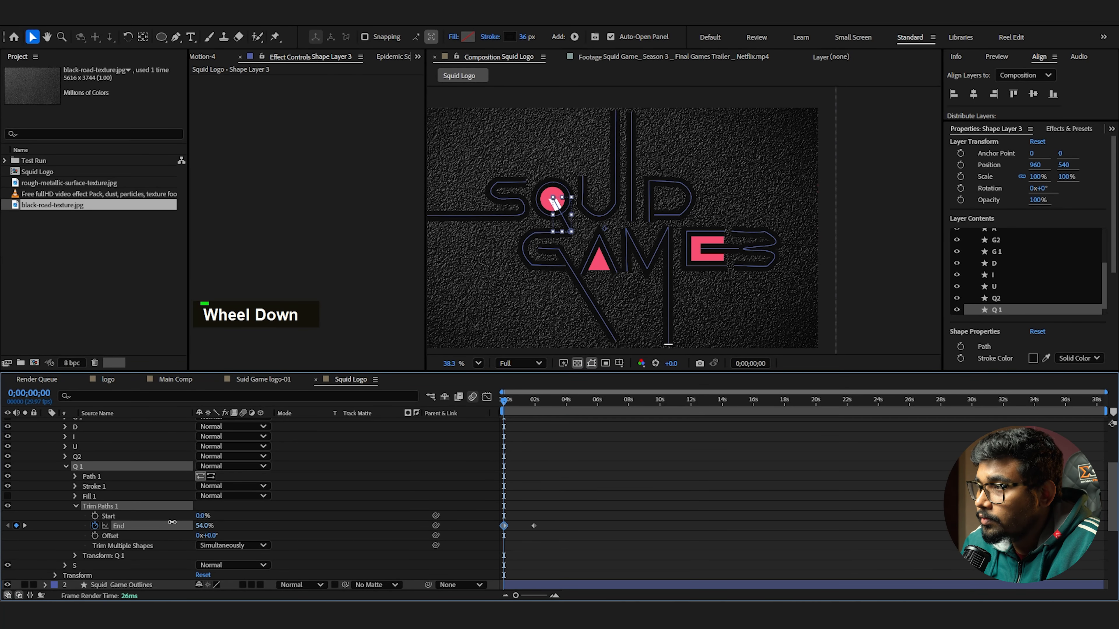
# Set Shape Layer 3 as the track matte of the Squid Game Outlines layer
pyautogui.scroll(3, 512, 194)
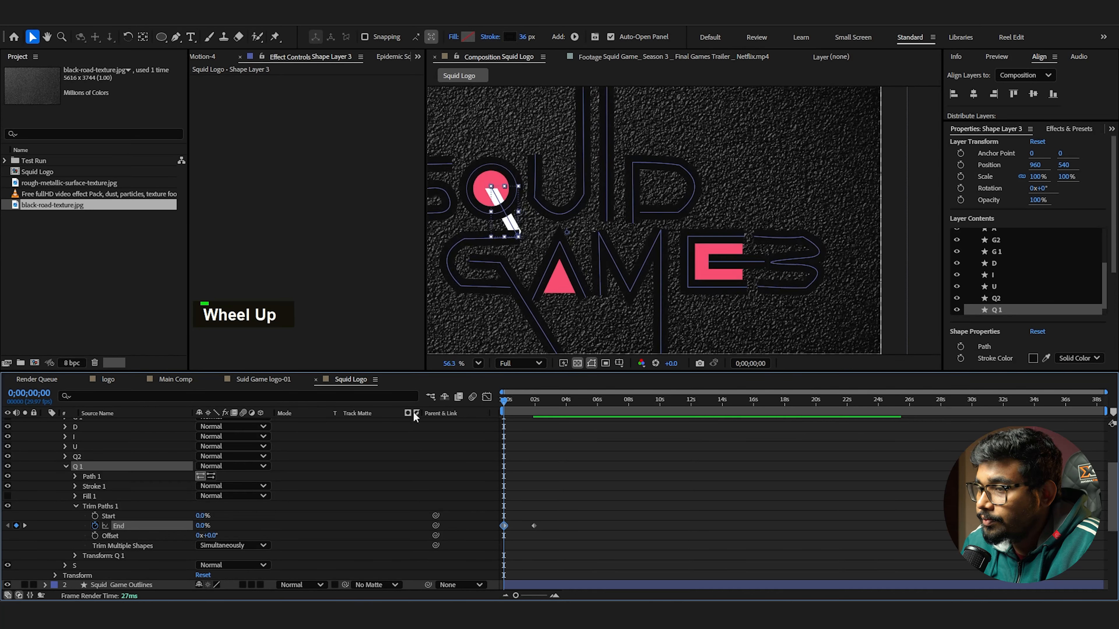
pyautogui.hotkey('ctrl', 'z')
pyautogui.moveTo(345, 433); pyautogui.dragTo(163, 422)
pyautogui.middleClick(548, 251)
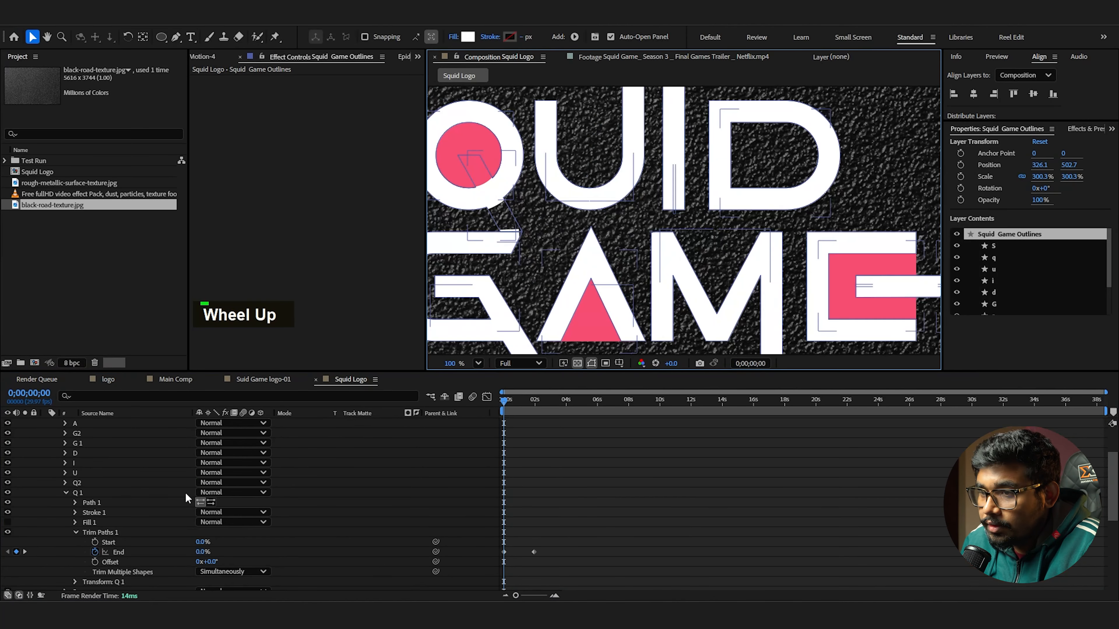
# Paste the keyframed Trim Paths into the Q2 group and set its Offset to 162°
pyautogui.click(83, 483)
pyautogui.hotkey('ctrl', 'v')
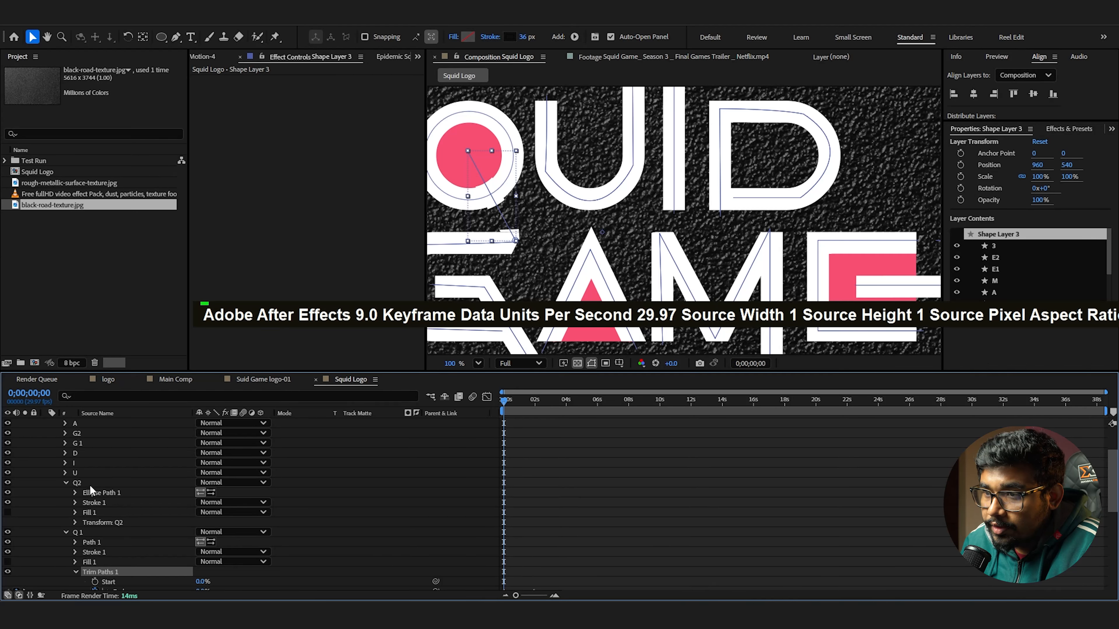
pyautogui.moveTo(514, 404)
pyautogui.mouseDown()
pyautogui.moveTo(538, 407)
pyautogui.moveTo(494, 401)
pyautogui.moveTo(513, 403)
pyautogui.mouseUp()
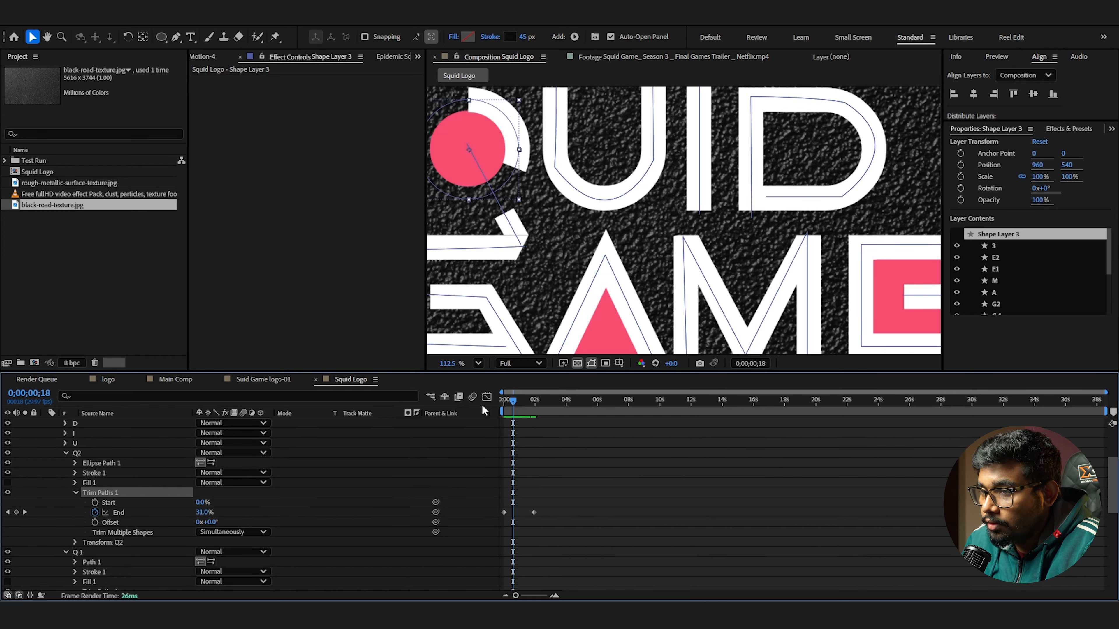
pyautogui.moveTo(205, 522); pyautogui.dragTo(291, 504)
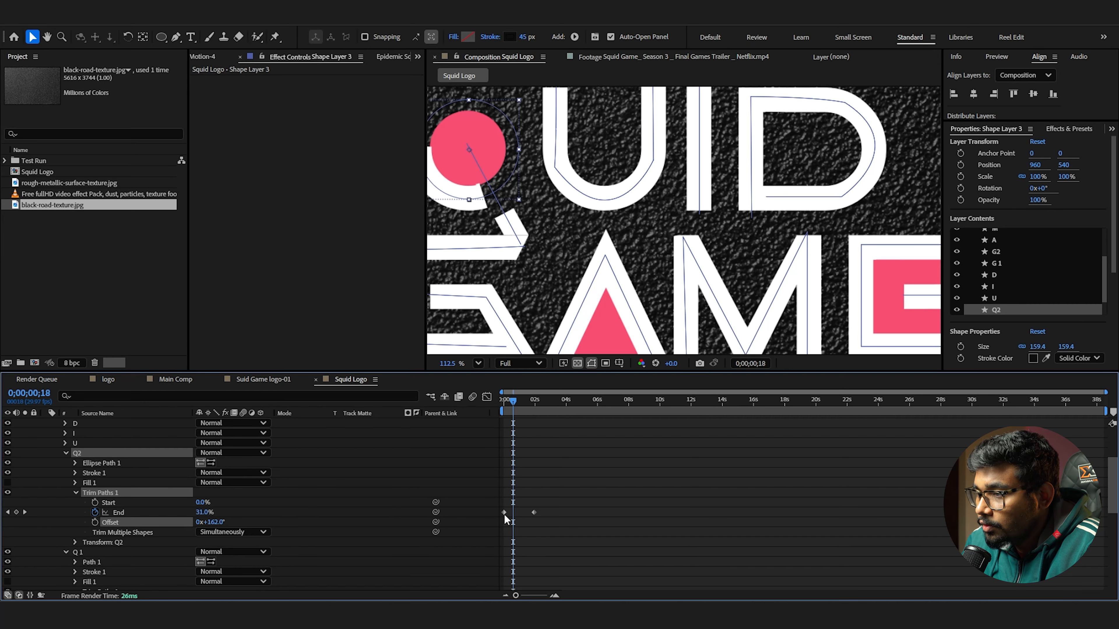
# Retime Q2's End keyframes to start at about 0;00;01;07 and finish just before three seconds
pyautogui.moveTo(504, 513); pyautogui.dragTo(513, 512)
pyautogui.keyDown('alt'); pyautogui.scroll(5, 519, 521); pyautogui.keyUp('alt')
pyautogui.keyDown('shift'); pyautogui.scroll(5, 522, 522); pyautogui.keyUp('shift')
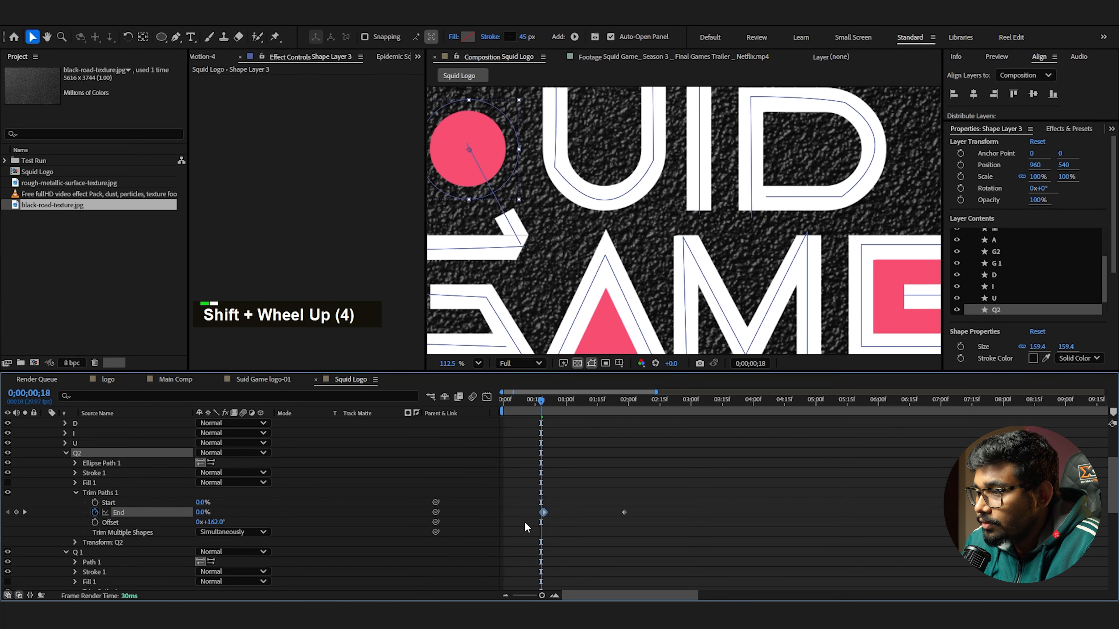
pyautogui.moveTo(542, 410); pyautogui.dragTo(581, 414)
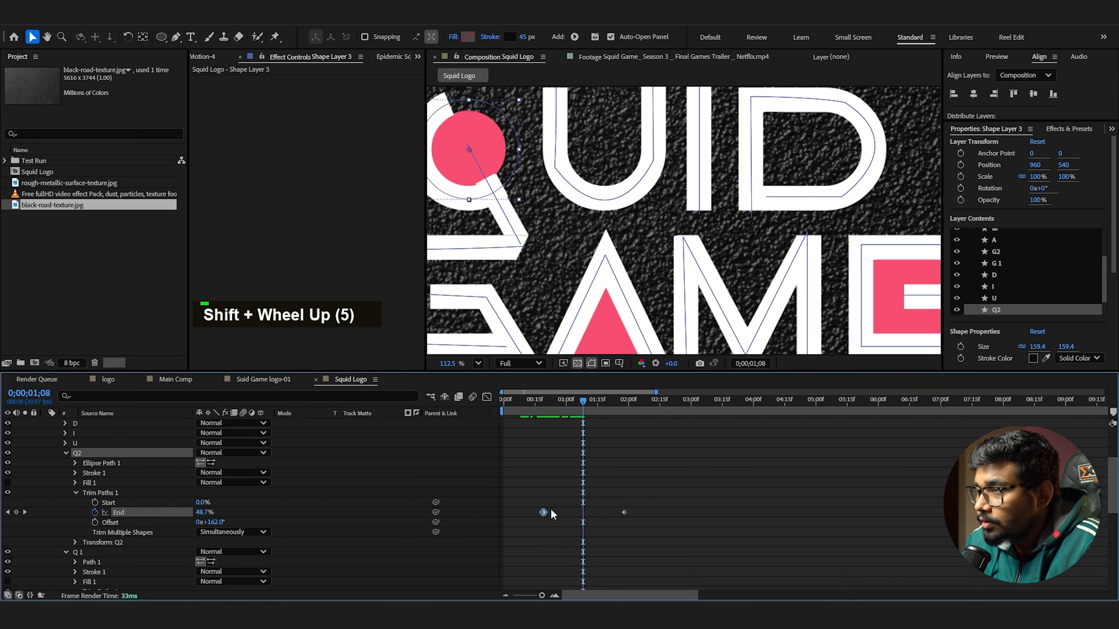
pyautogui.moveTo(545, 512); pyautogui.dragTo(581, 512)
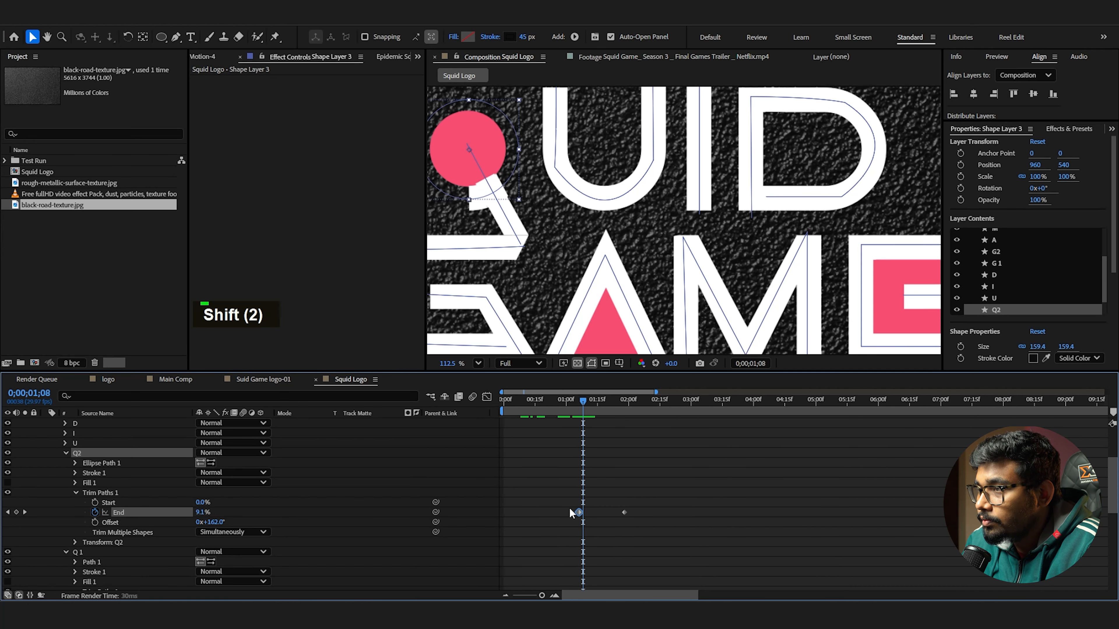
pyautogui.moveTo(624, 513); pyautogui.dragTo(682, 512)
# Play back the animation to check how the Q draws on, and undo the stray drag in the composition
pyautogui.press('space')
pyautogui.press('space')
pyautogui.click(574, 404)
pyautogui.press('space')
pyautogui.press('space')
pyautogui.scroll(-2, 586, 507)
pyautogui.moveTo(511, 224); pyautogui.dragTo(555, 203)
pyautogui.hotkey('ctrl', 'z')
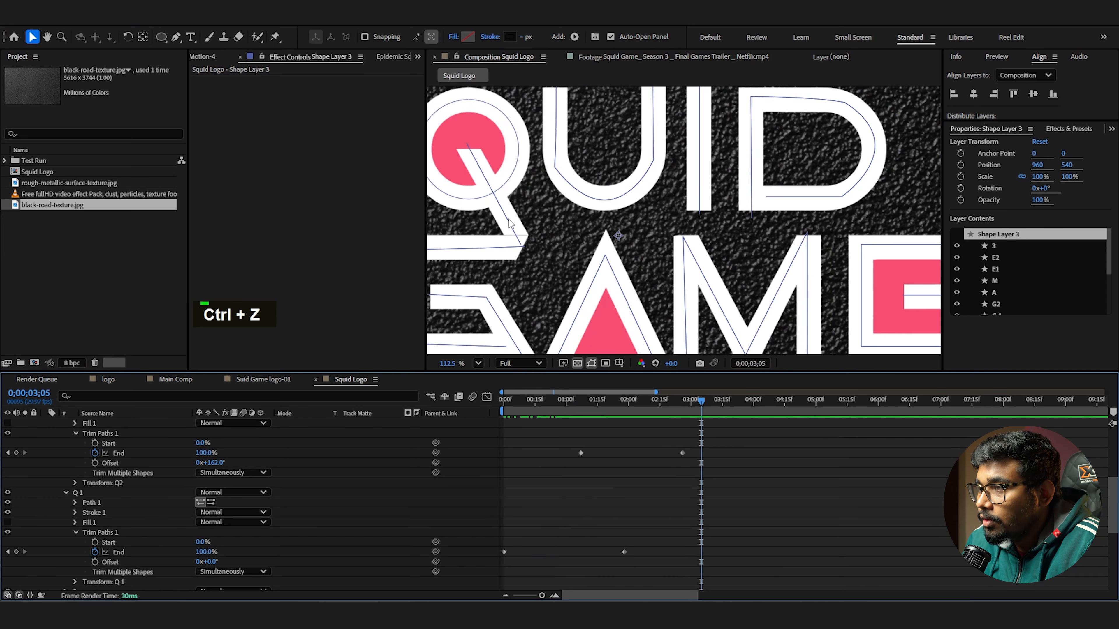
# Add an End keyframe to Q 1 at 0;00;01;07 and move its 100% keyframe to nearly four seconds
pyautogui.moveTo(630, 399); pyautogui.dragTo(580, 398)
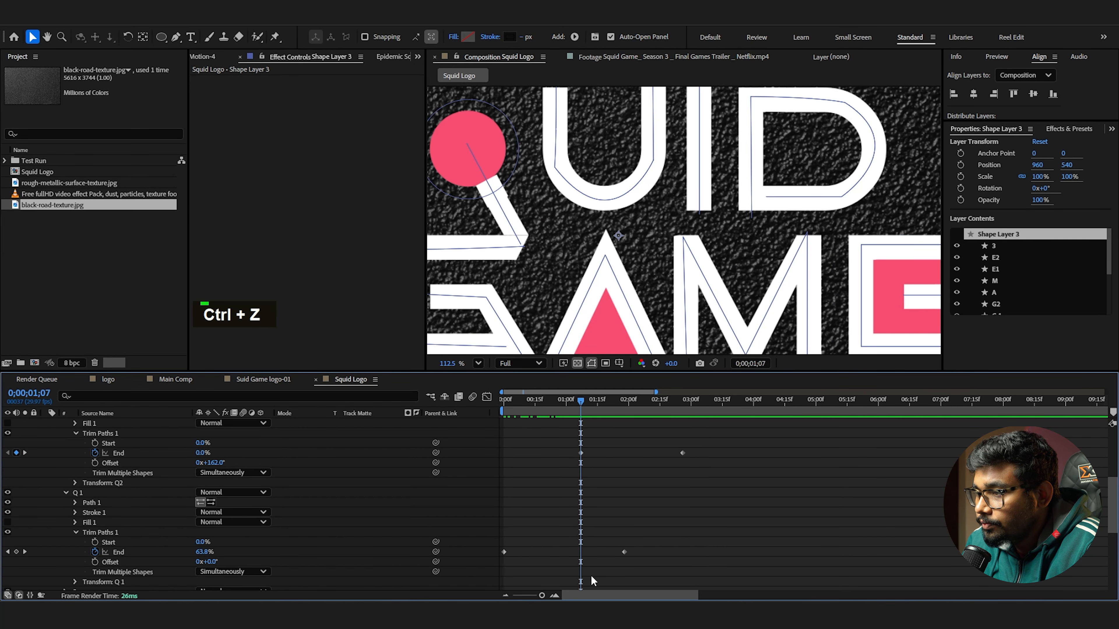
pyautogui.click(141, 554)
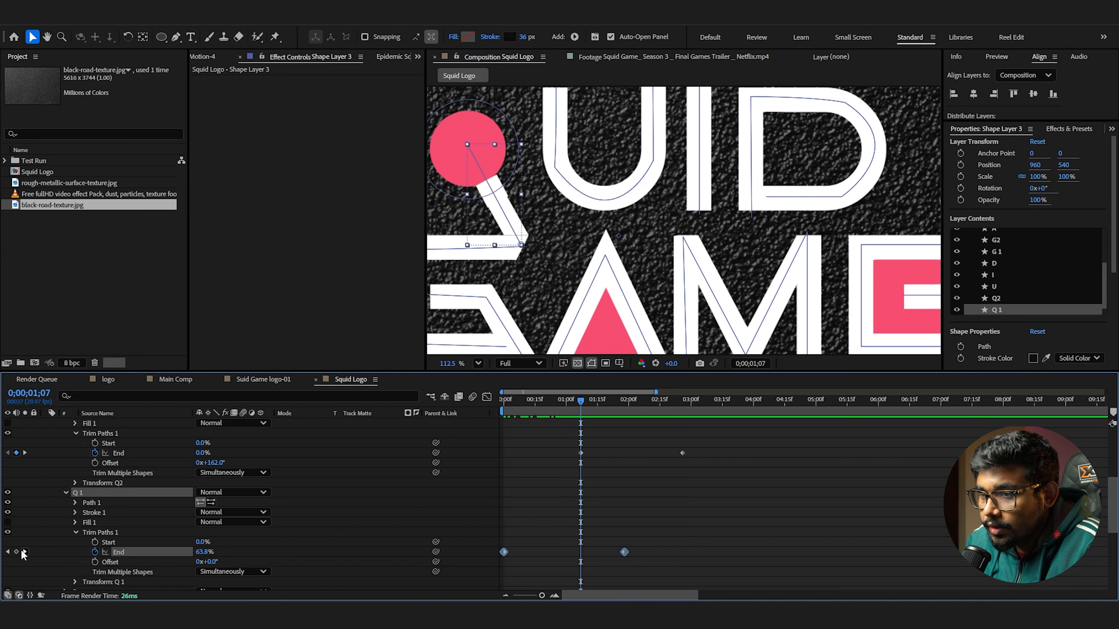
pyautogui.moveTo(624, 552); pyautogui.dragTo(743, 552)
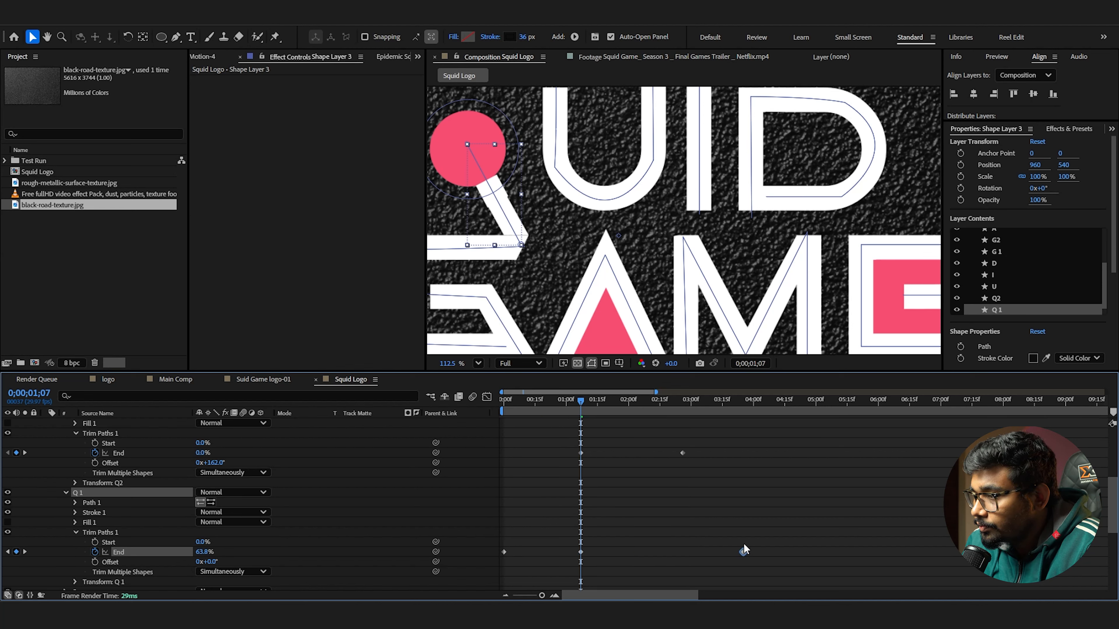
# Copy Q 1's End keyframe from 0;00;01;07 and paste it slightly past two seconds to hold the stroke
pyautogui.moveTo(606, 400); pyautogui.dragTo(641, 401)
pyautogui.click(580, 552)
pyautogui.hotkey('ctrl', 'c')
pyautogui.hotkey('ctrl', 'v')
# Adjust Q 1's last two End keyframes so the hold ends slightly past two seconds and the stroke finishes at about 0;00;03;05
pyautogui.moveTo(646, 552); pyautogui.dragTo(682, 552)
pyautogui.moveTo(653, 403); pyautogui.dragTo(670, 406)
pyautogui.moveTo(684, 551); pyautogui.dragTo(647, 552)
pyautogui.moveTo(670, 401); pyautogui.dragTo(708, 402)
pyautogui.moveTo(743, 551); pyautogui.dragTo(720, 552)
pyautogui.moveTo(529, 402); pyautogui.dragTo(689, 433)
pyautogui.moveTo(720, 552); pyautogui.dragTo(701, 550)
pyautogui.moveTo(689, 402); pyautogui.dragTo(704, 402)
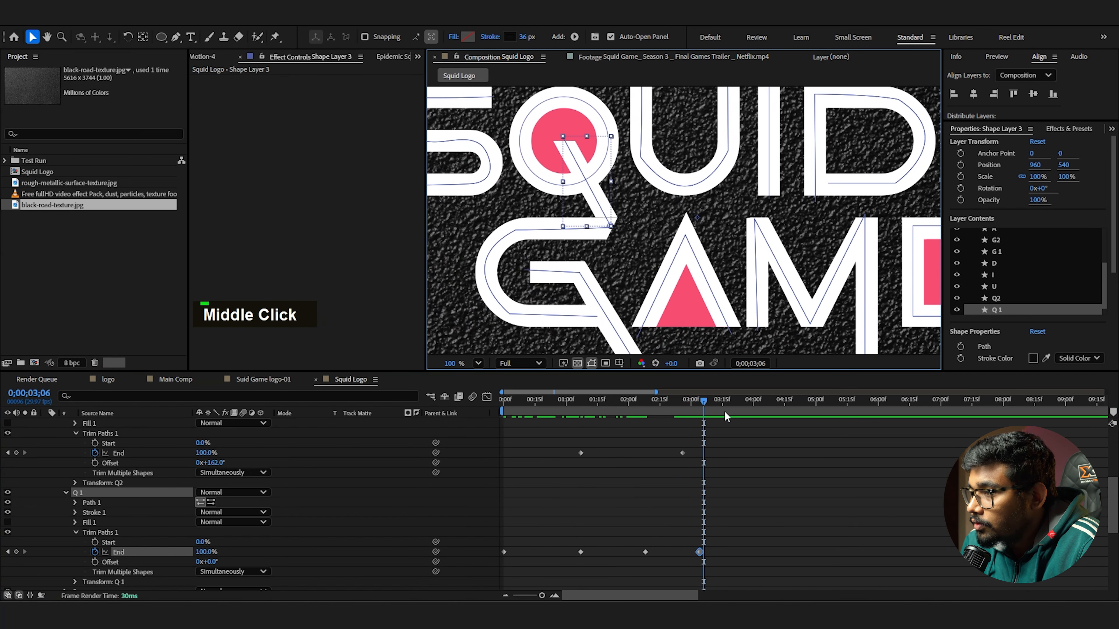
# Add a Trim Paths operator to Shape Layer 3 and place it inside the U group
pyautogui.scroll(2, 662, 460)
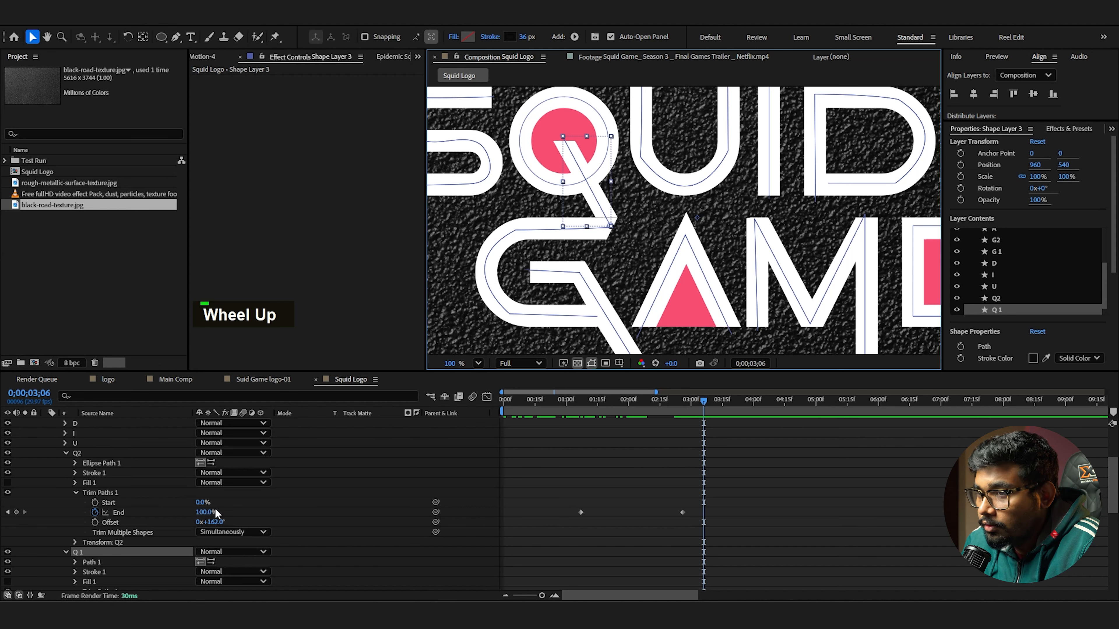
pyautogui.click(101, 492)
pyautogui.scroll(2, 101, 490)
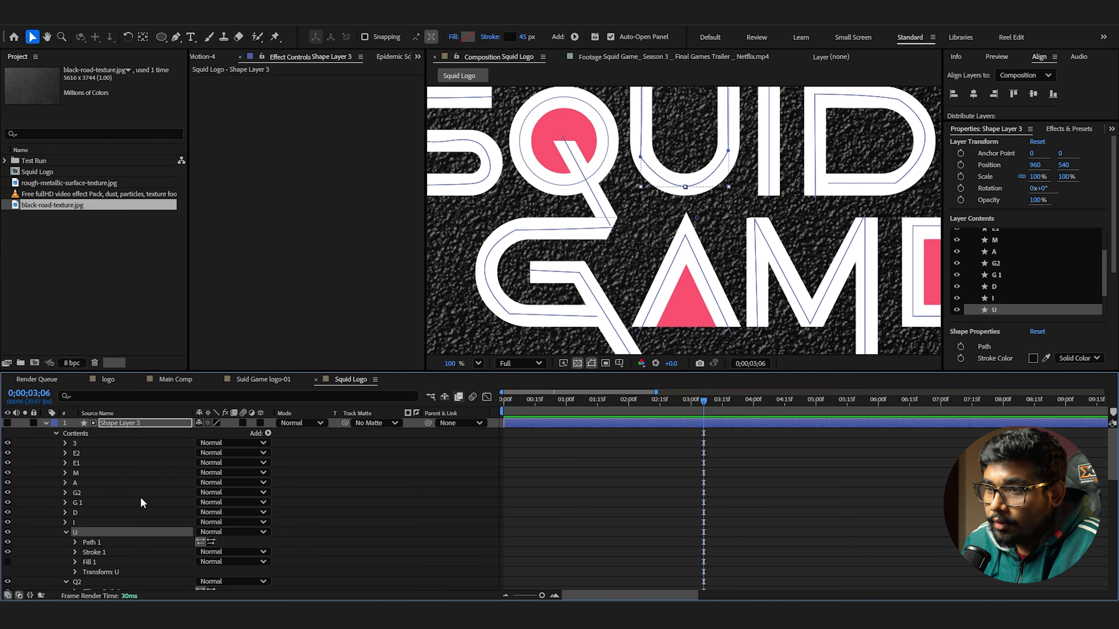
pyautogui.click(267, 433)
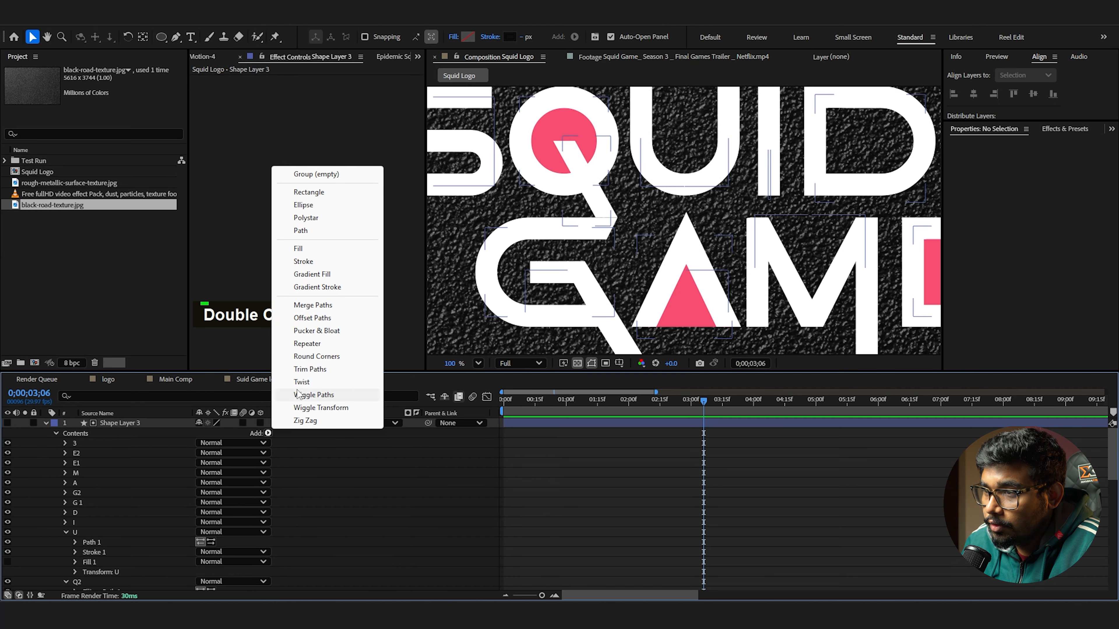
pyautogui.click(308, 392)
pyautogui.moveTo(91, 587); pyautogui.dragTo(93, 455)
# Copy the U group's Trim Paths and expand and select the I group as the paste target
pyautogui.scroll(2, 109, 503)
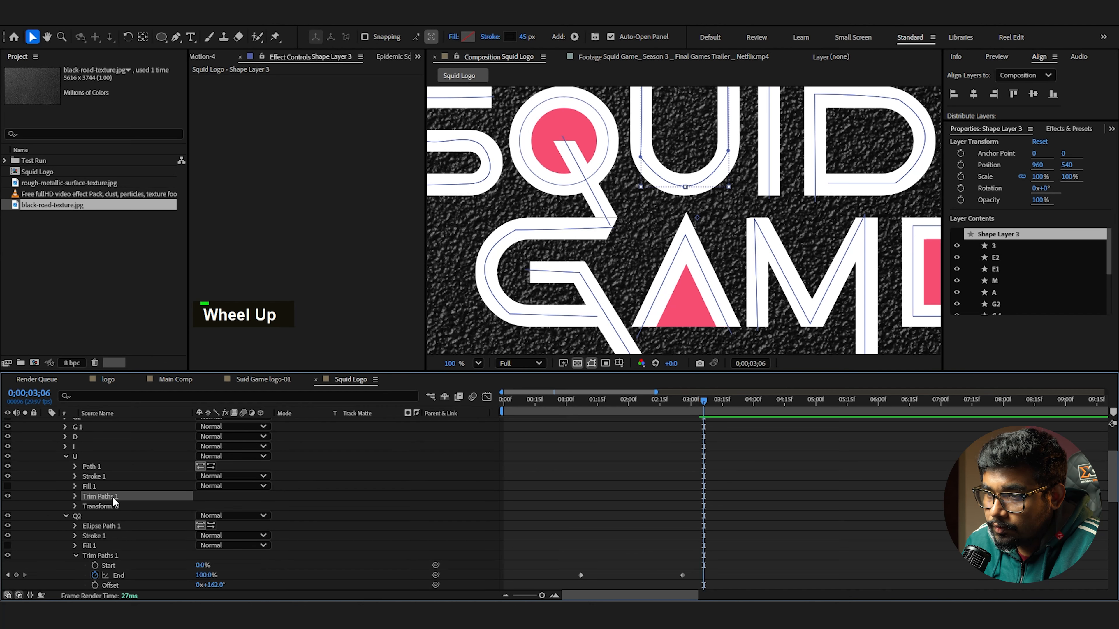
pyautogui.scroll(1, 112, 497)
pyautogui.hotkey('ctrl', 'c')
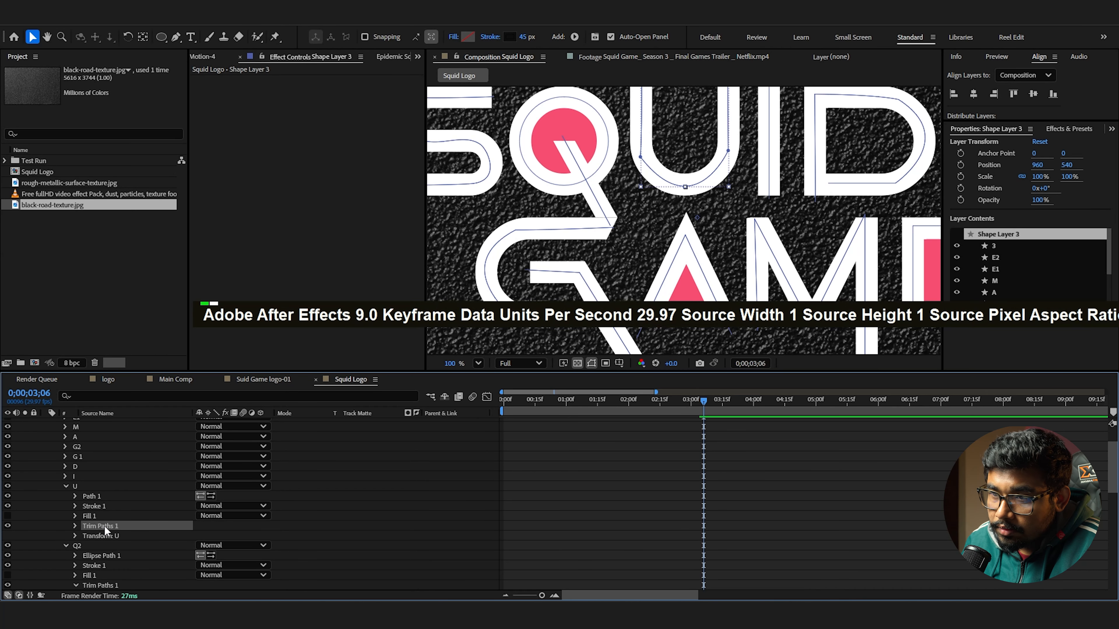
pyautogui.click(65, 477)
pyautogui.click(75, 476)
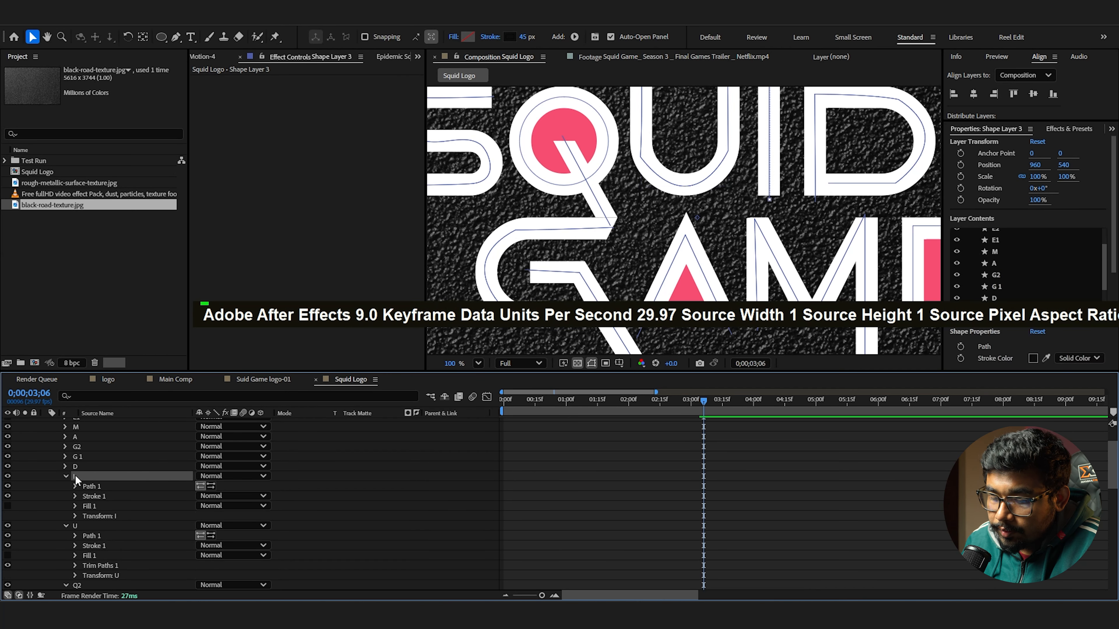
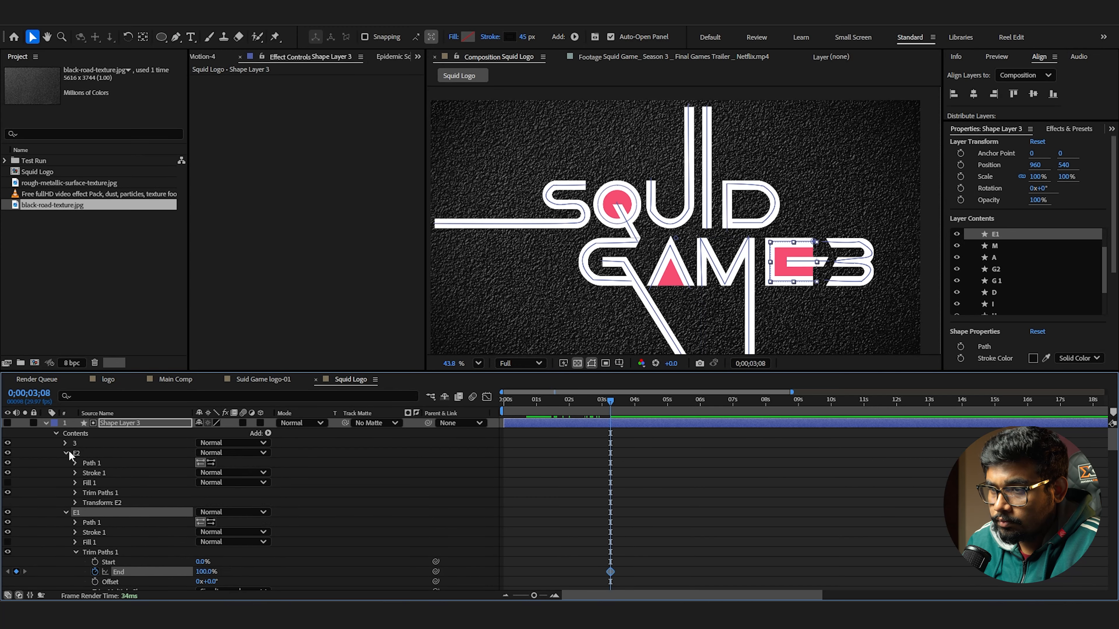
# Keyframe the 3 group's End at 0;00;03;08 and show only Shape Layer 3's keyframed properties
pyautogui.click(75, 483)
pyautogui.click(95, 503)
pyautogui.press('u')
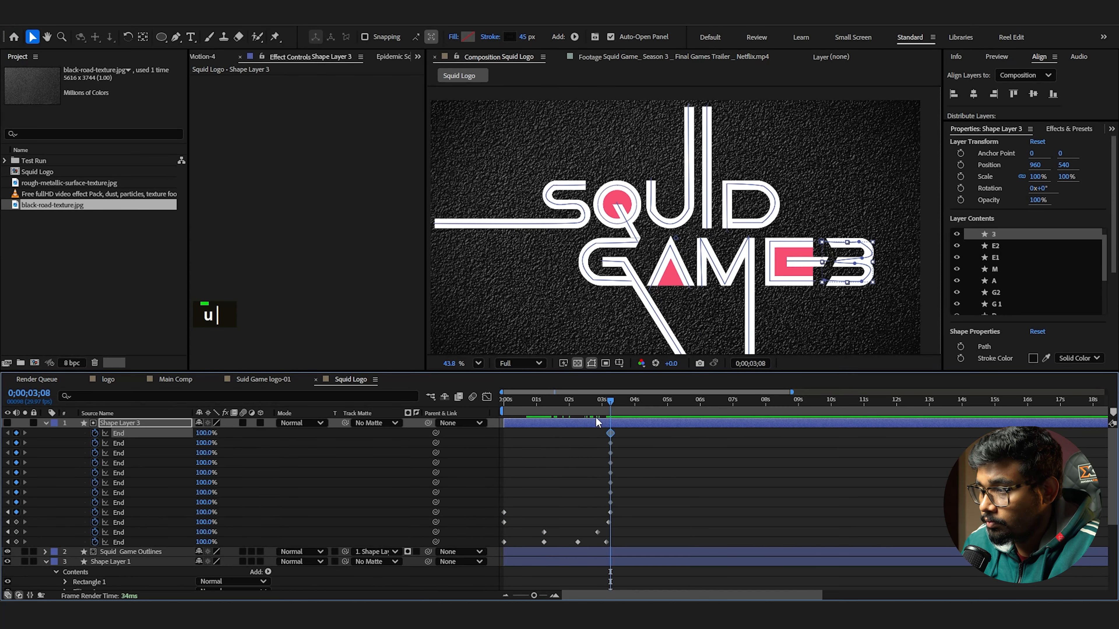
# At 0;00;00;00, keyframe End at 0% for the 3 group and the E2, E1, M and A groups
pyautogui.moveTo(610, 401); pyautogui.dragTo(504, 401)
pyautogui.moveTo(205, 434); pyautogui.dragTo(139, 441)
pyautogui.click(137, 443)
pyautogui.keyDown('shift'); pyautogui.click(136, 513); pyautogui.keyUp('shift')
pyautogui.keyDown('shift'); pyautogui.click(135, 502); pyautogui.keyUp('shift')
pyautogui.click(135, 443)
pyautogui.keyDown('shift'); pyautogui.click(134, 453); pyautogui.keyUp('shift')
pyautogui.keyDown('shift'); pyautogui.click(133, 463); pyautogui.keyUp('shift')
pyautogui.keyDown('shift'); pyautogui.click(132, 473); pyautogui.keyUp('shift')
pyautogui.keyDown('shift'); pyautogui.click(130, 483); pyautogui.keyUp('shift')
pyautogui.keyDown('shift'); pyautogui.click(129, 493); pyautogui.keyUp('shift')
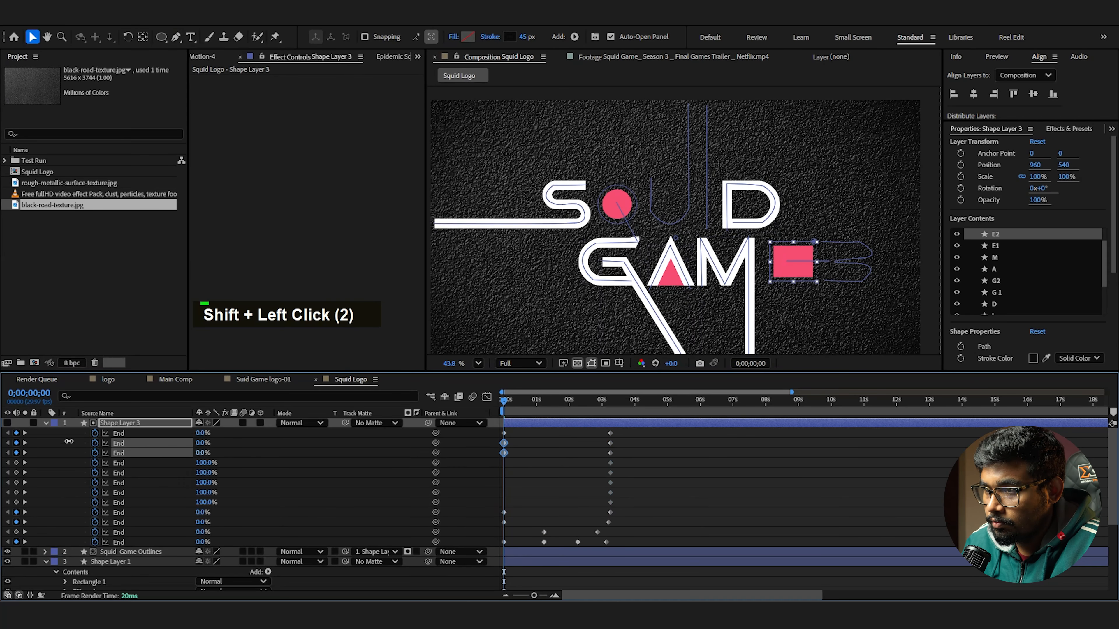
# Paste the 0% End keyframe onto the G2, G 1 and D groups and scrub the timeline to check the letters drawing on
pyautogui.click(134, 483)
pyautogui.hotkey('ctrl', 'v')
pyautogui.click(134, 493)
pyautogui.hotkey('ctrl', 'v')
pyautogui.click(134, 502)
pyautogui.hotkey('ctrl', 'v')
pyautogui.click(533, 430)
pyautogui.moveTo(507, 401); pyautogui.dragTo(518, 426)
pyautogui.moveTo(527, 424); pyautogui.dragTo(559, 425)
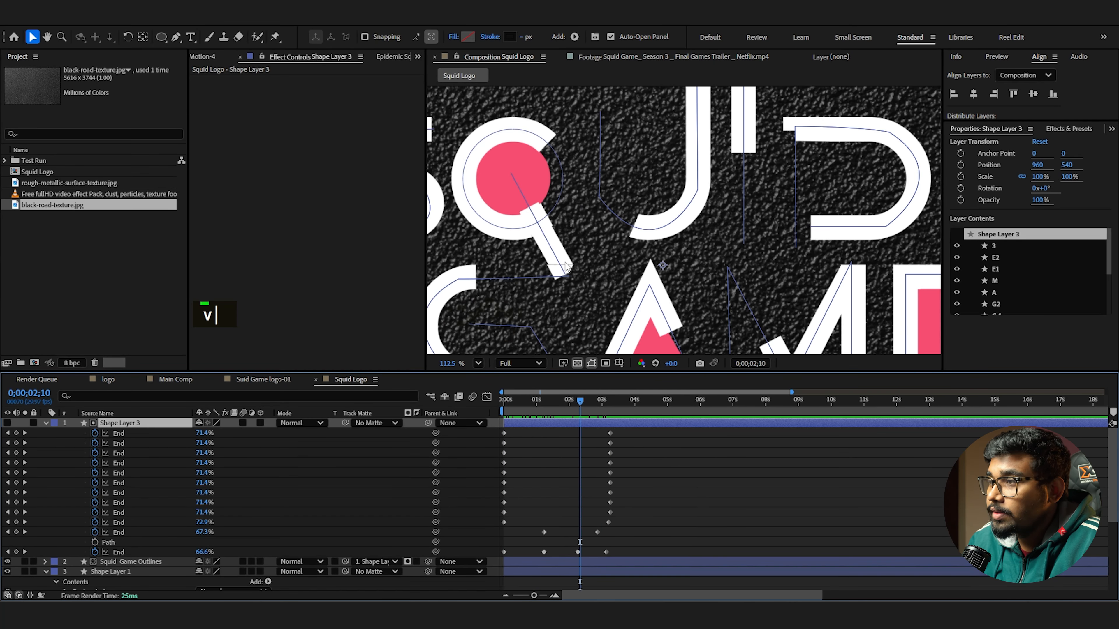
# Move the G2 group's final End keyframe earlier, to just before two seconds
pyautogui.scroll(-4, 567, 267)
pyautogui.scroll(2, 586, 274)
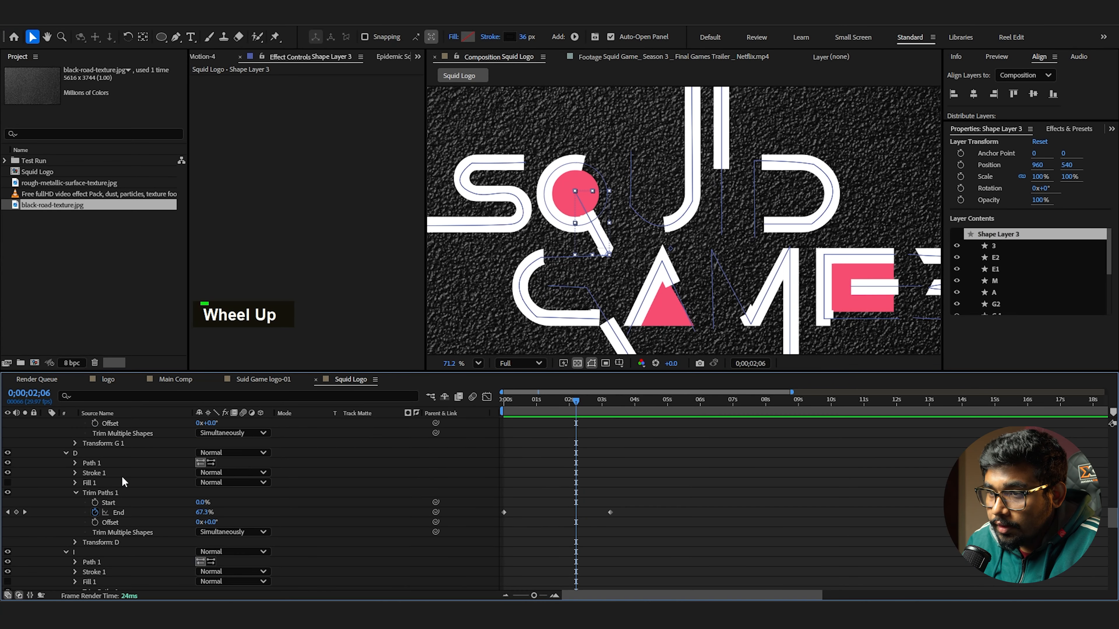
pyautogui.scroll(3, 121, 476)
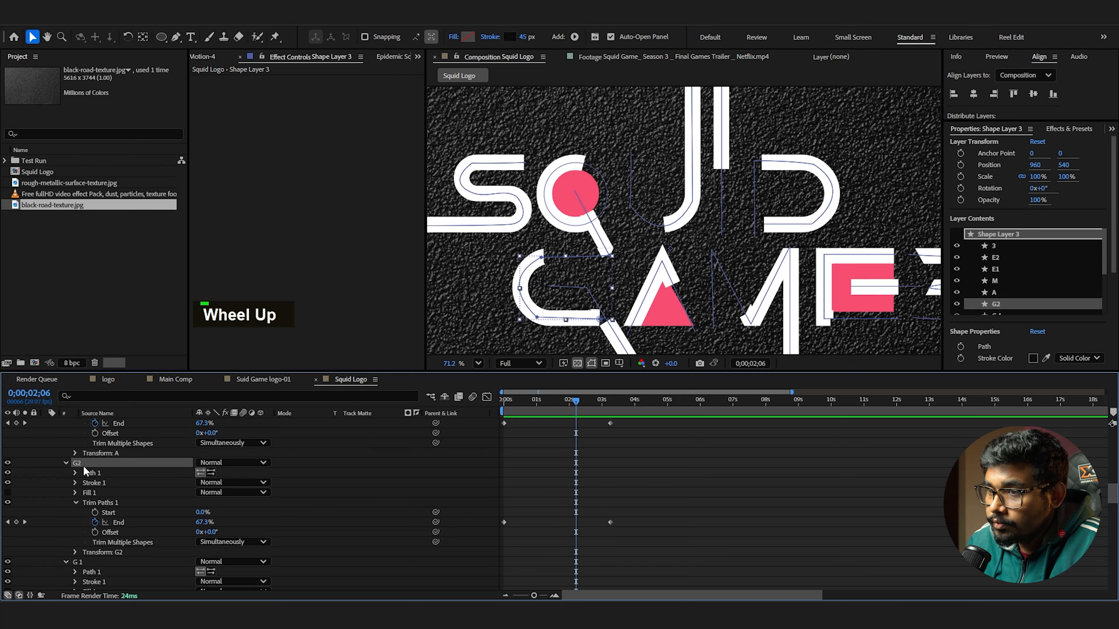
pyautogui.moveTo(610, 522); pyautogui.dragTo(561, 522)
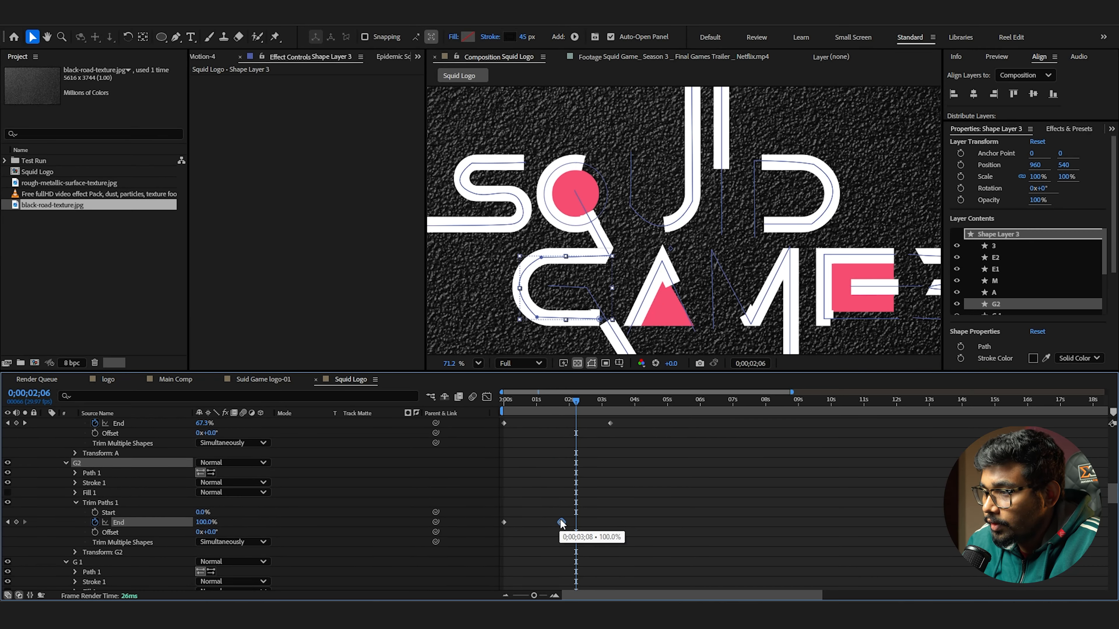
# Retime Q 1's End animation by moving its second keyframe to just before two seconds, and scrub the timeline to check it
pyautogui.scroll(-6, 570, 512)
pyautogui.scroll(1, 217, 512)
pyautogui.scroll(-8, 124, 494)
pyautogui.scroll(1, 117, 481)
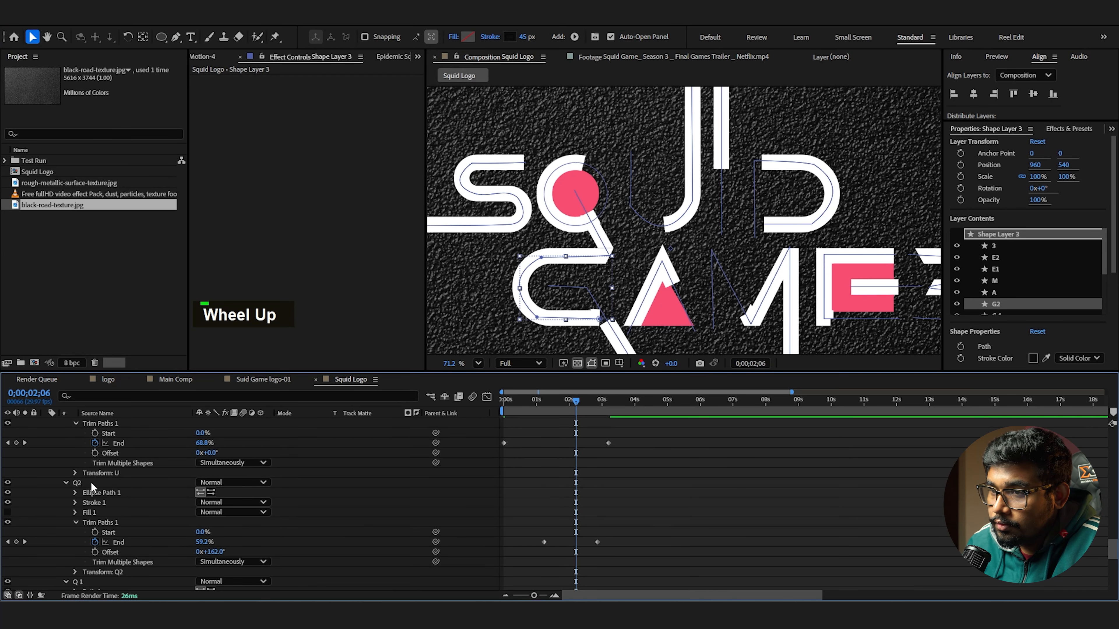
pyautogui.scroll(-6, 107, 520)
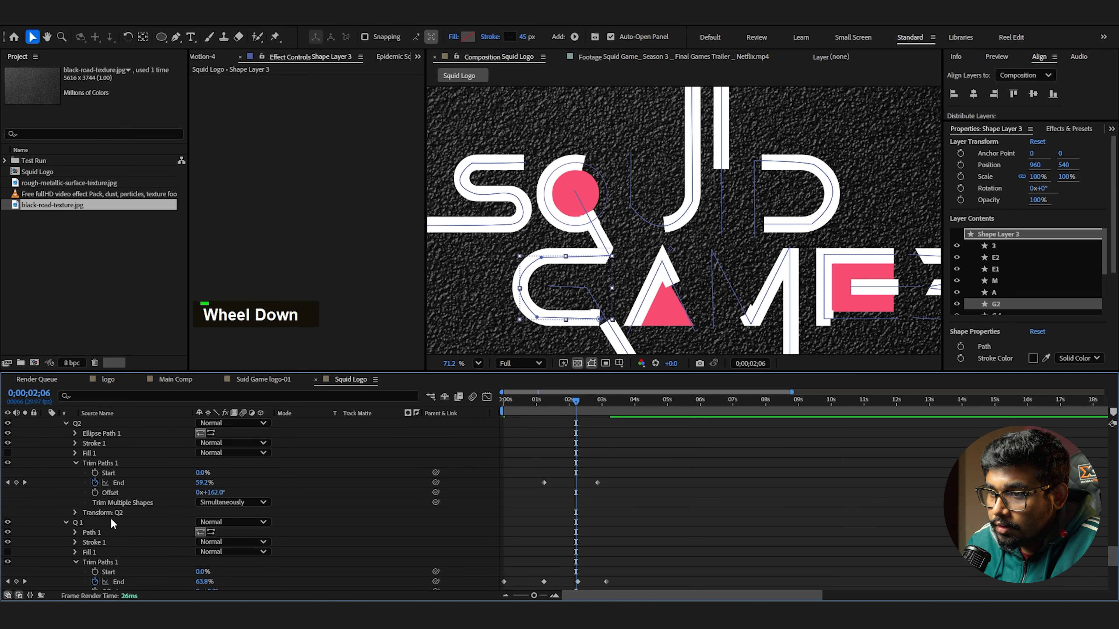
pyautogui.click(101, 524)
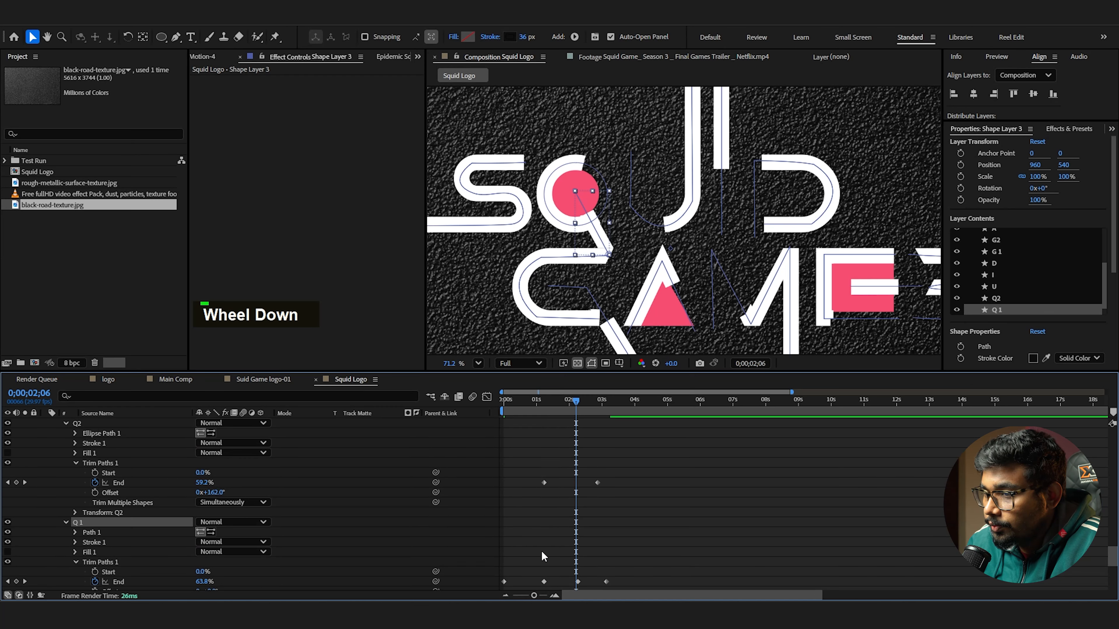
pyautogui.scroll(-6, 542, 556)
pyautogui.click(135, 520)
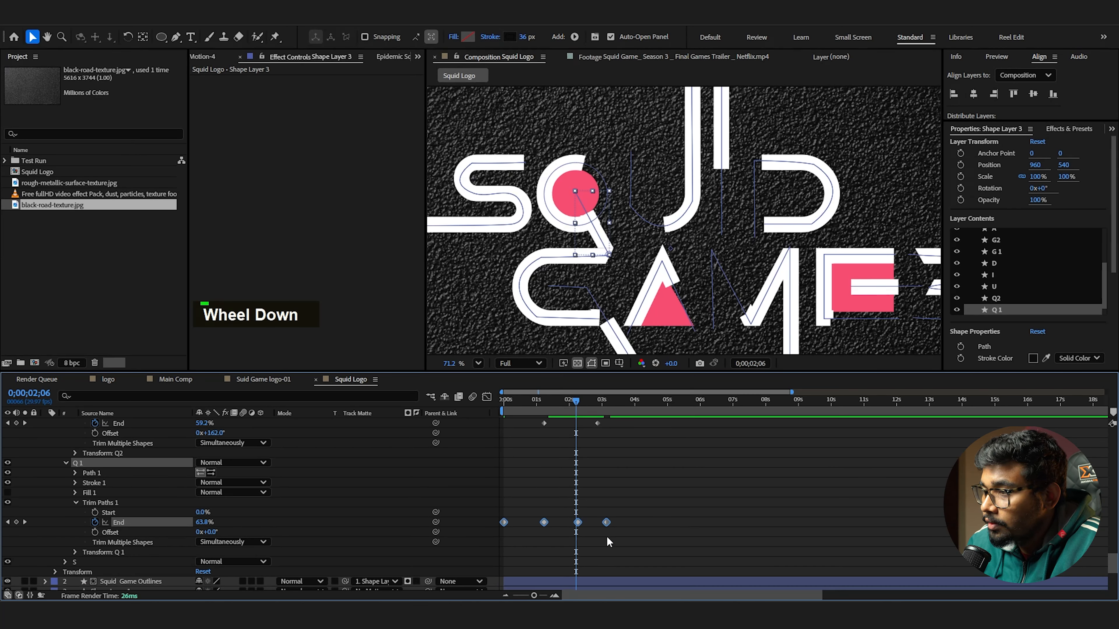
pyautogui.moveTo(505, 529); pyautogui.dragTo(562, 525)
pyautogui.click(561, 492)
pyautogui.moveTo(562, 401); pyautogui.dragTo(542, 522)
pyautogui.moveTo(547, 402); pyautogui.dragTo(567, 410)
pyautogui.moveTo(544, 522); pyautogui.dragTo(566, 522)
pyautogui.moveTo(569, 402); pyautogui.dragTo(619, 405)
# Try to nudge the G, a, m, e and 3 groups of the Squid Game Outlines layer upwards together
pyautogui.scroll(4, 606, 274)
pyautogui.click(575, 429)
pyautogui.scroll(10, 97, 465)
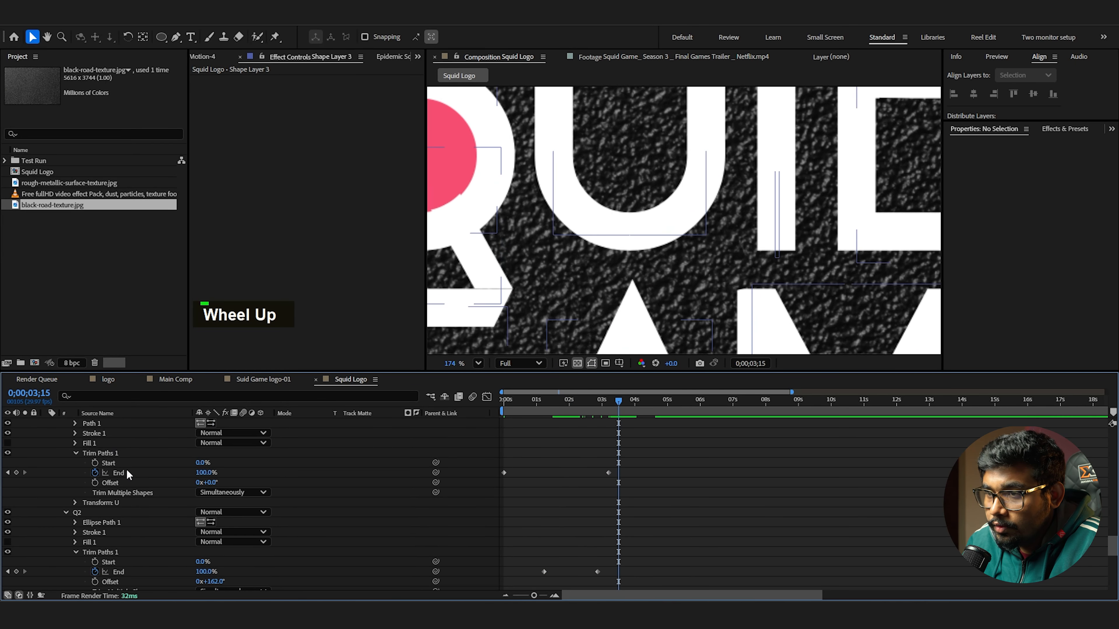
pyautogui.scroll(10, 97, 464)
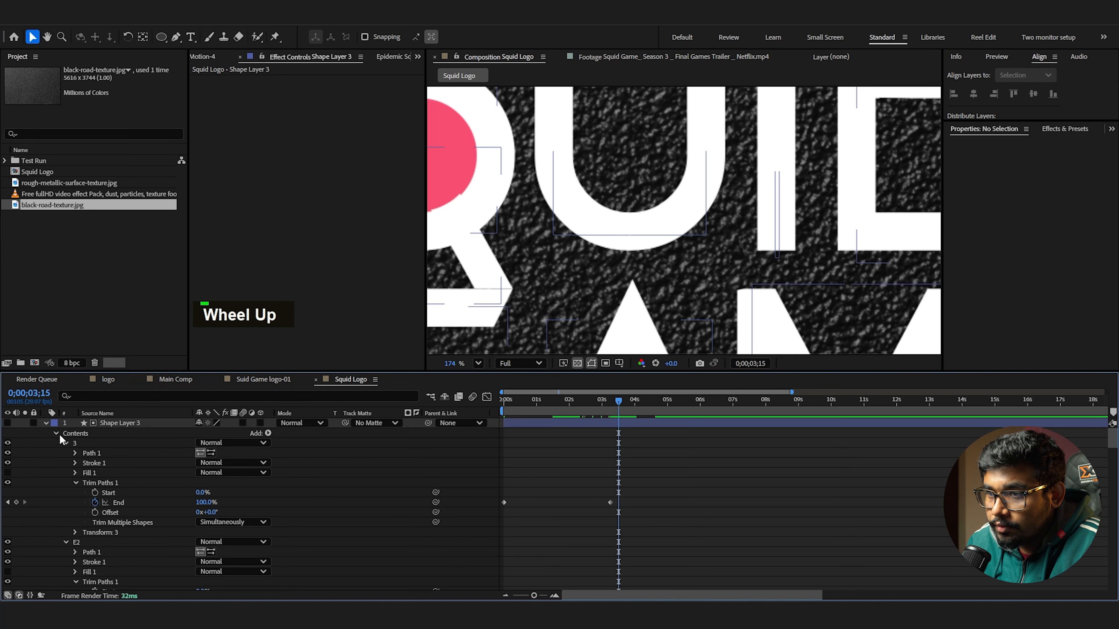
pyautogui.click(47, 423)
pyautogui.click(46, 424)
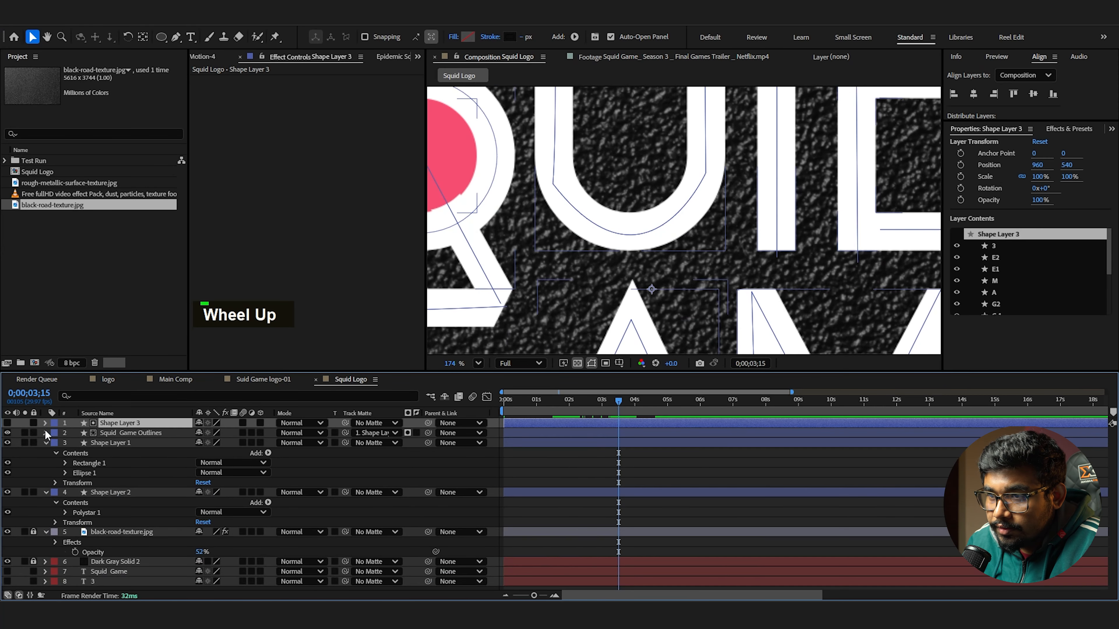
pyautogui.click(46, 431)
pyautogui.click(76, 503)
pyautogui.keyDown('shift'); pyautogui.click(79, 540); pyautogui.keyUp('shift')
pyautogui.press('Up')
pyautogui.press('Up')
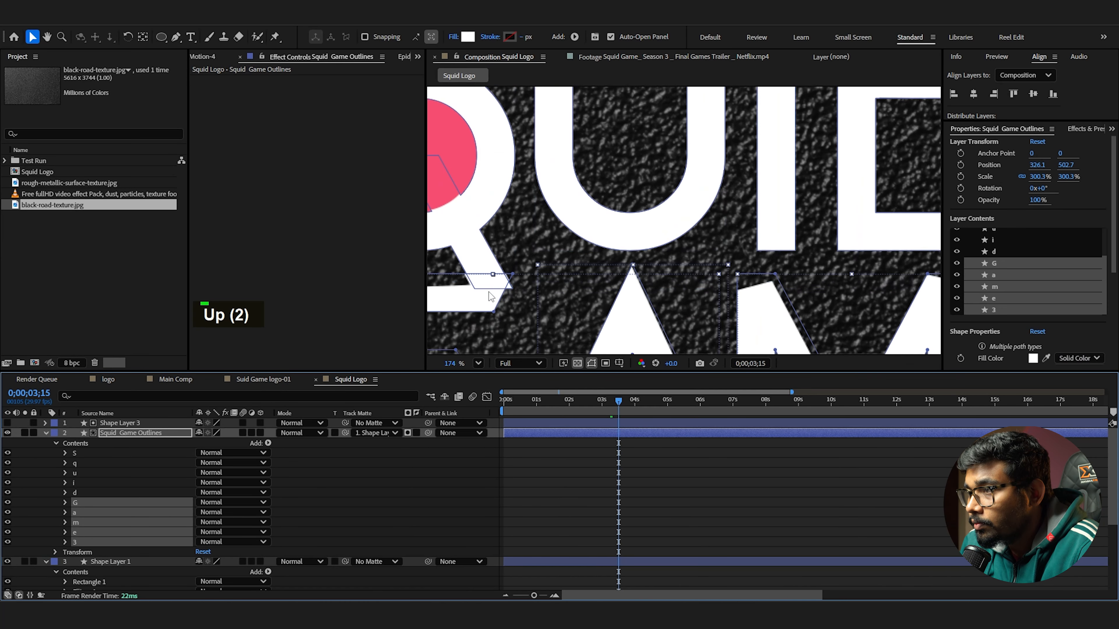
pyautogui.scroll(3, 538, 283)
pyautogui.middleClick(538, 283)
pyautogui.scroll(5, 727, 269)
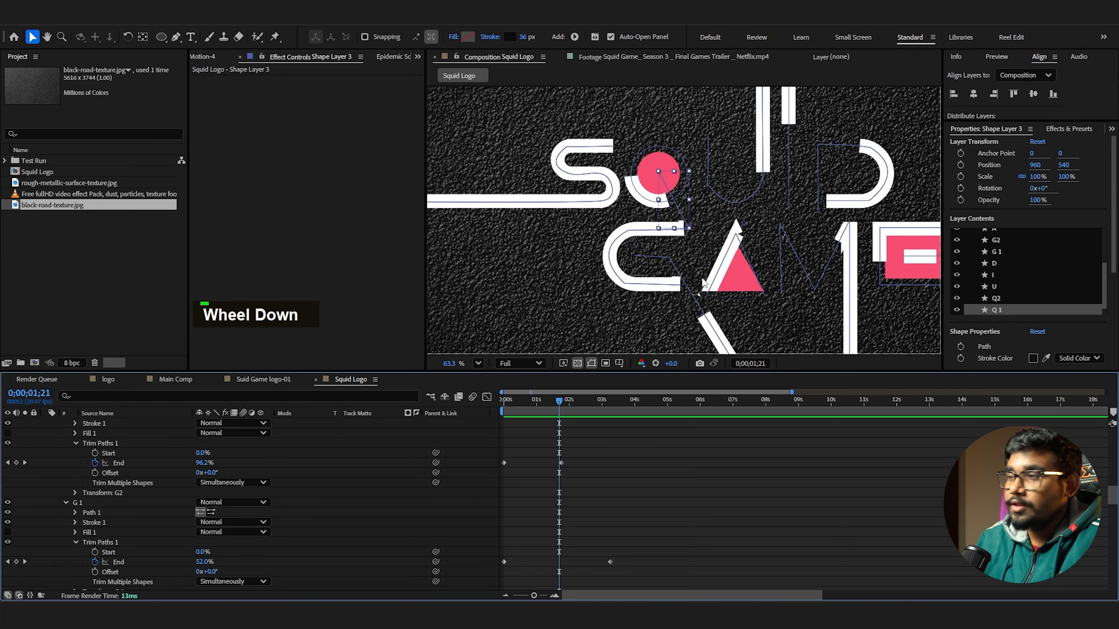
# Move the G 1 group's final End keyframe earlier, to about one and a half seconds
pyautogui.scroll(-3, 703, 282)
pyautogui.middleClick(719, 272)
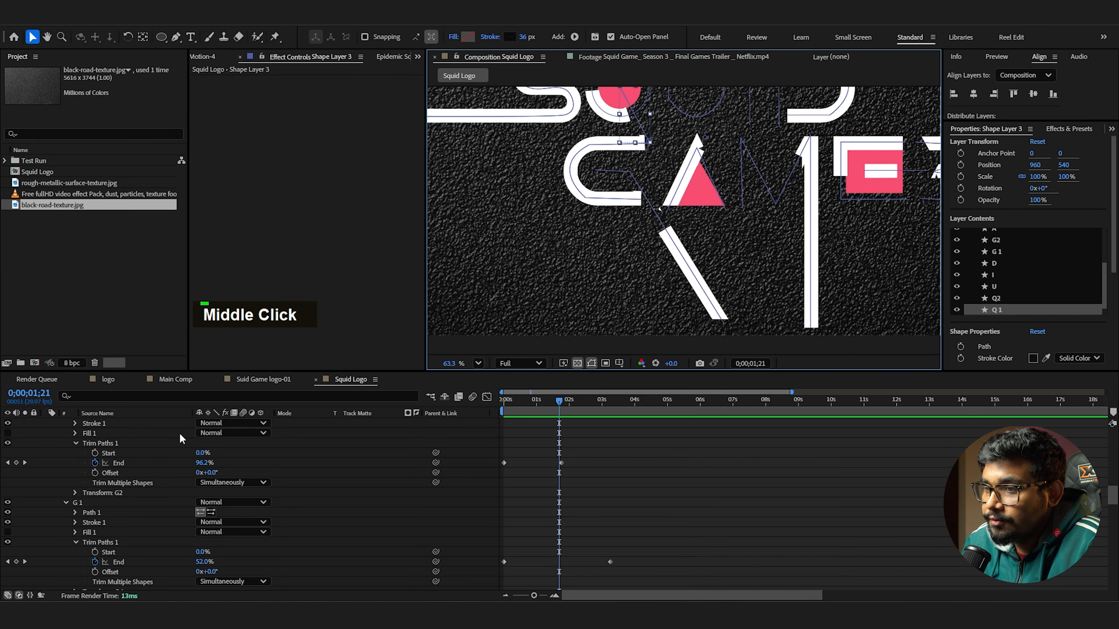
pyautogui.click(111, 503)
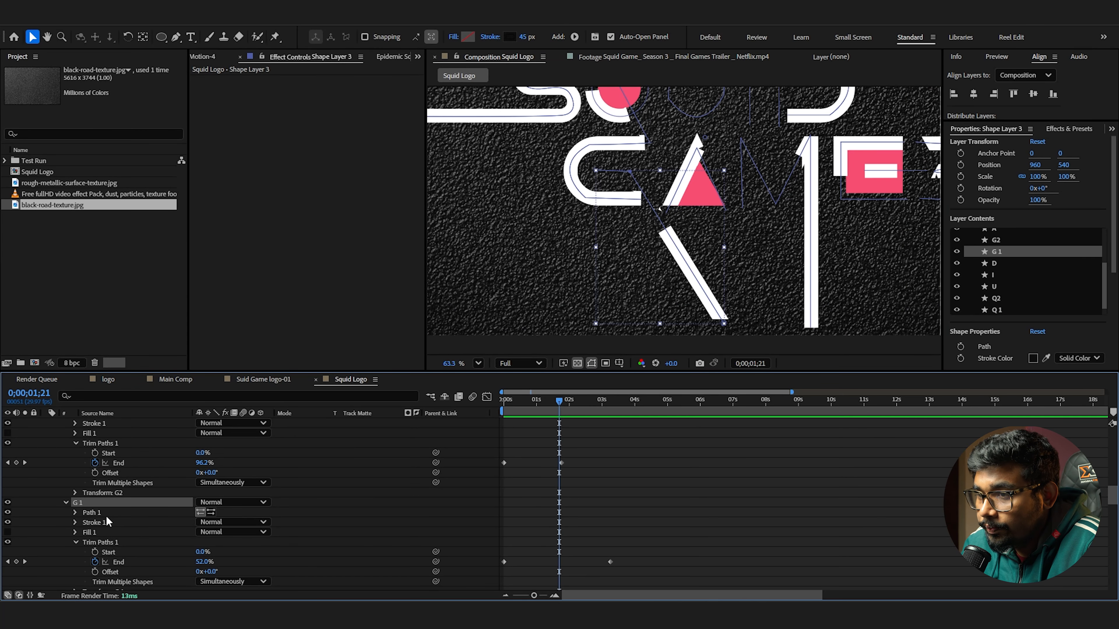
pyautogui.moveTo(610, 561); pyautogui.dragTo(558, 560)
pyautogui.scroll(2, 584, 510)
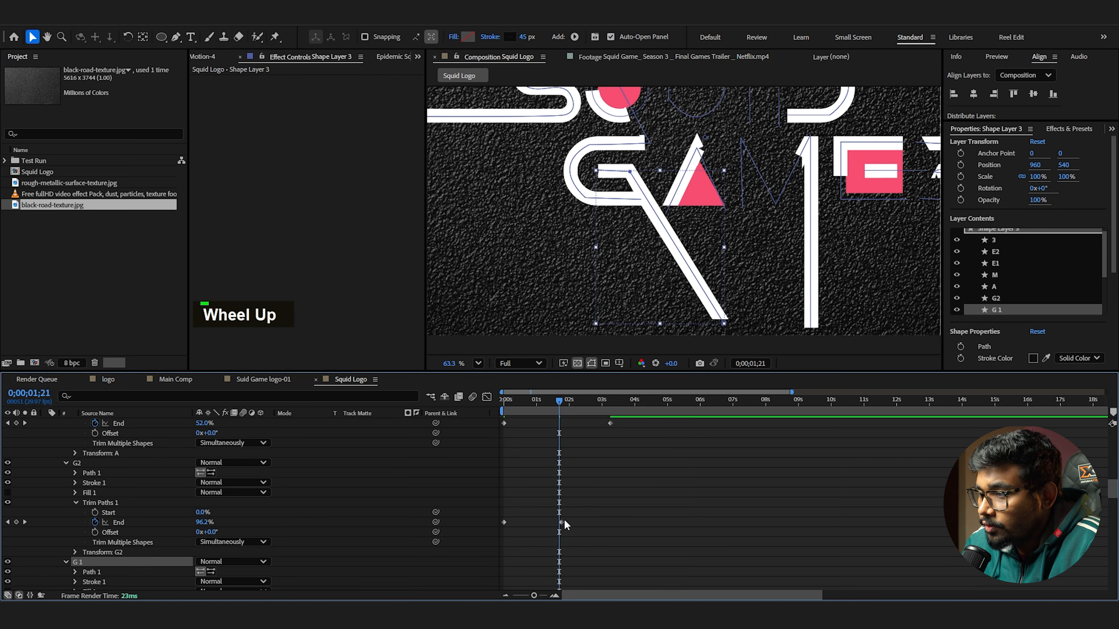
# Retime G2's End animation to run from about one second to just after two seconds, and scrub the timeline to check the G
pyautogui.moveTo(563, 521); pyautogui.dragTo(574, 520)
pyautogui.scroll(-3, 563, 500)
pyautogui.click(538, 402)
pyautogui.moveTo(537, 406)
pyautogui.mouseDown()
pyautogui.moveTo(529, 434)
pyautogui.moveTo(538, 434)
pyautogui.mouseUp()
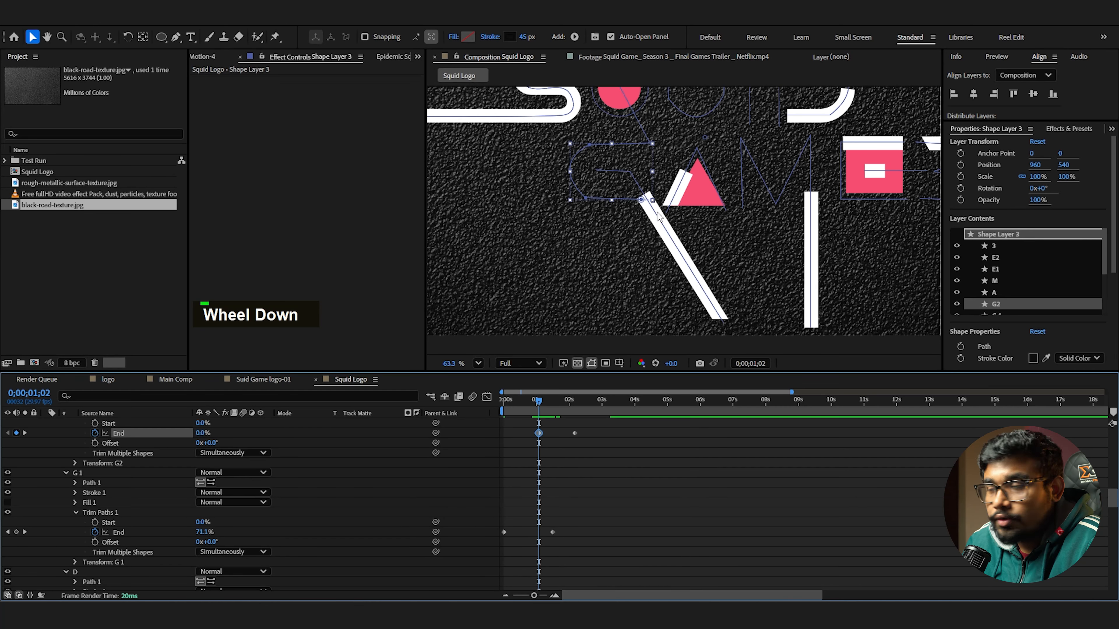
pyautogui.moveTo(539, 403); pyautogui.dragTo(564, 405)
pyautogui.middleClick(589, 264)
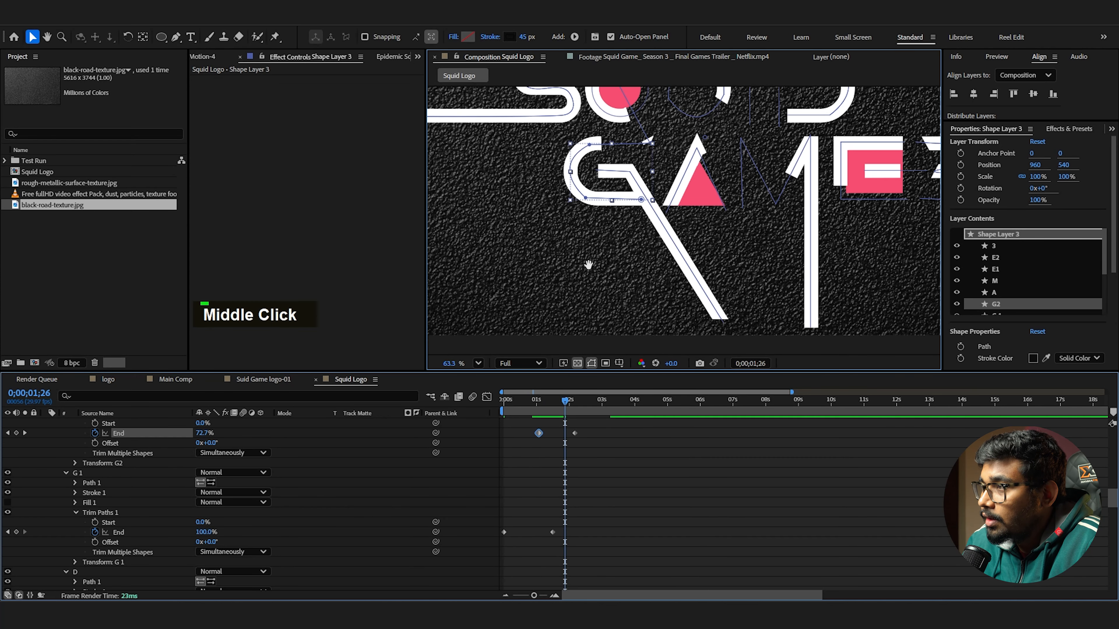
pyautogui.moveTo(588, 265); pyautogui.dragTo(571, 287)
# Move Q 1's first End keyframe to just after two seconds and check where its stroke leaves the G
pyautogui.scroll(-5, 578, 453)
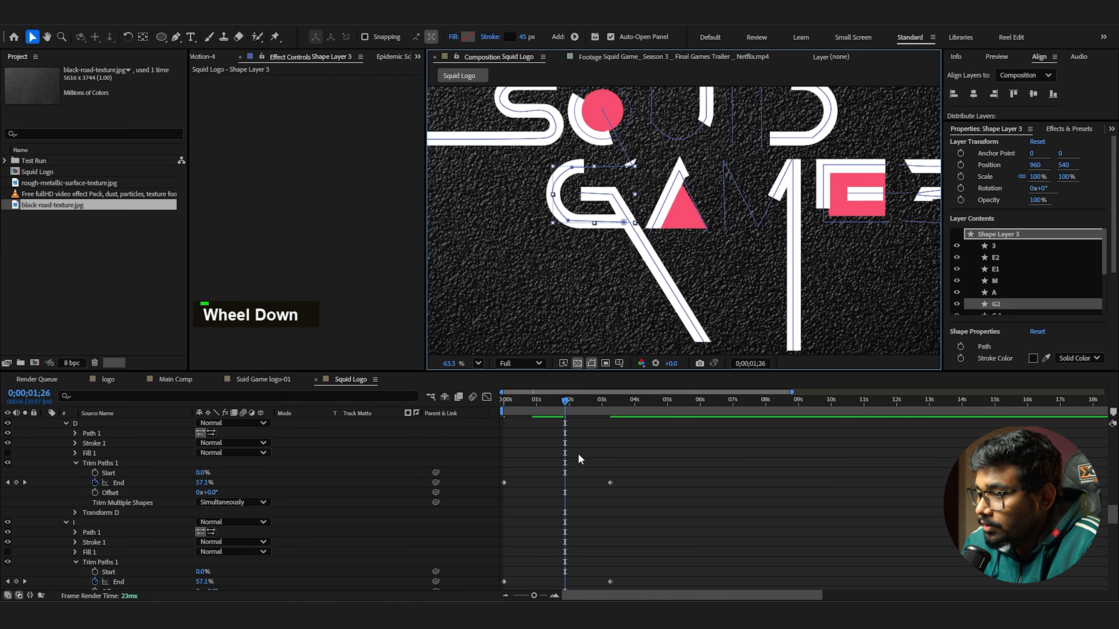
pyautogui.scroll(-8, 137, 519)
pyautogui.scroll(4, 136, 516)
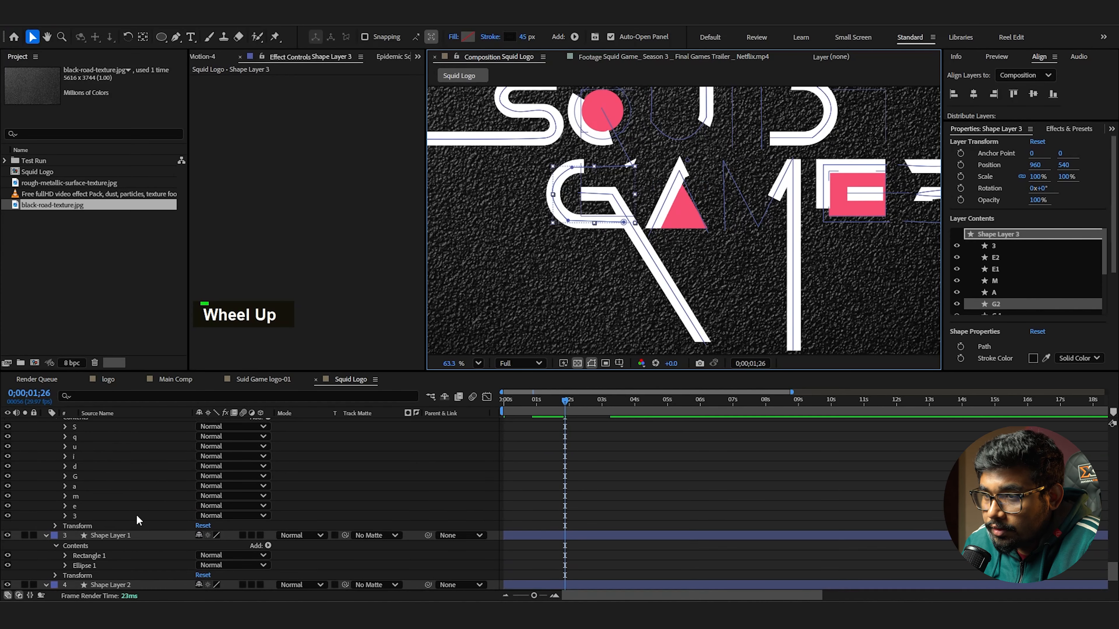
pyautogui.scroll(4, 136, 510)
pyautogui.click(101, 527)
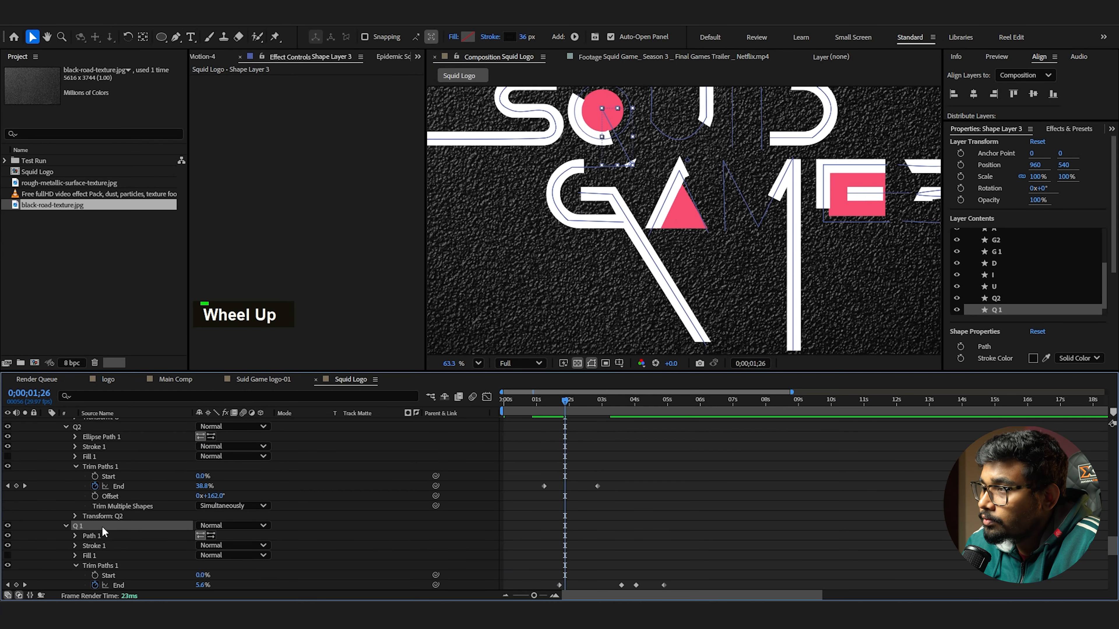
pyautogui.scroll(-2, 102, 526)
pyautogui.moveTo(559, 526); pyautogui.dragTo(565, 525)
pyautogui.moveTo(568, 405); pyautogui.dragTo(577, 406)
pyautogui.scroll(3, 630, 185)
pyautogui.middleClick(633, 172)
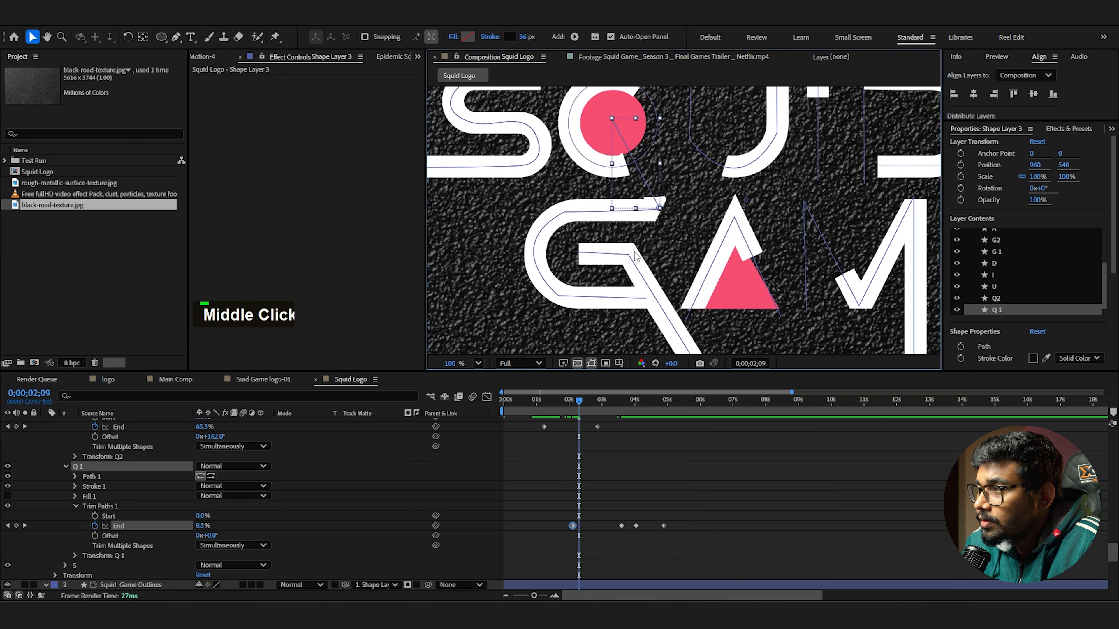
pyautogui.scroll(3, 626, 239)
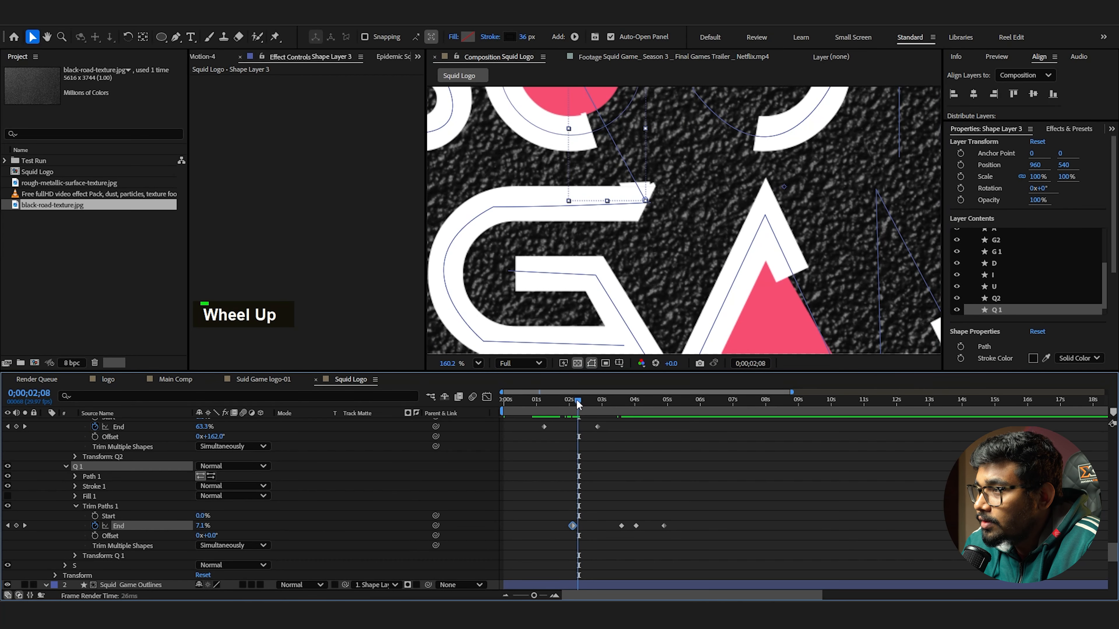
# Shift the upper end vertex of G2's path slightly outward and down at the G's tip, and scrub to check the junction with the Q tail
pyautogui.scroll(8, 154, 503)
pyautogui.scroll(5, 109, 510)
pyautogui.click(531, 296)
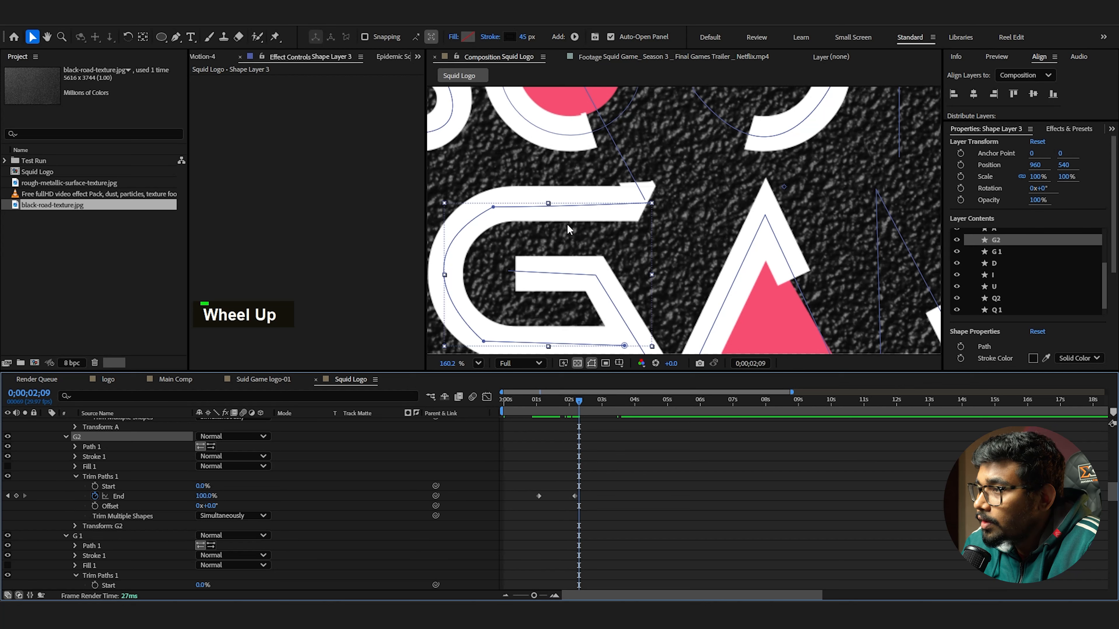
pyautogui.click(142, 446)
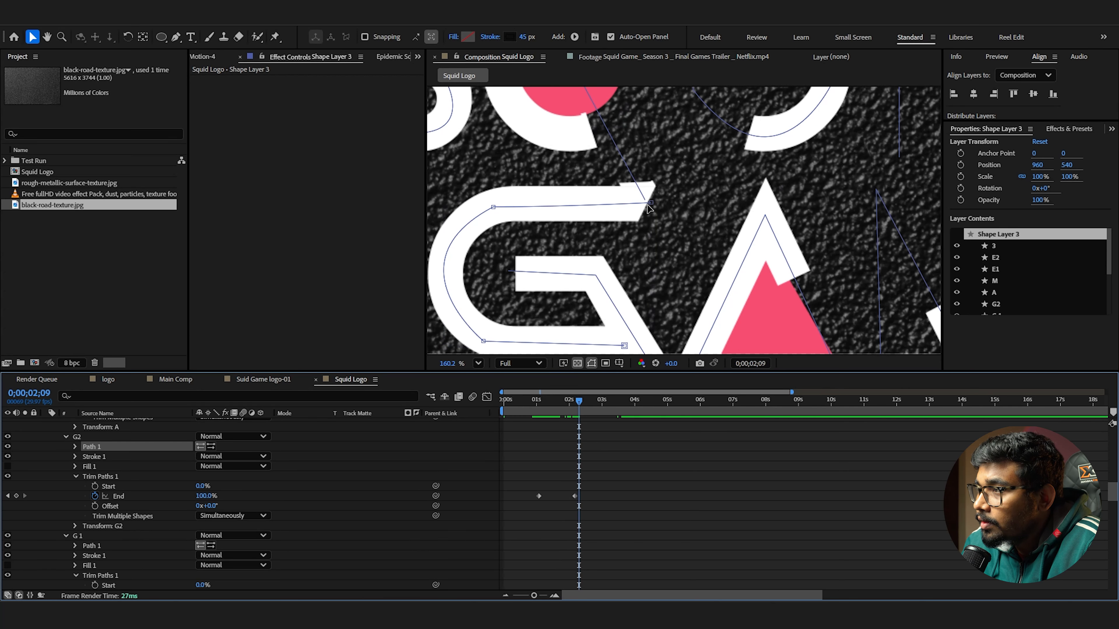
pyautogui.moveTo(651, 203); pyautogui.dragTo(656, 207)
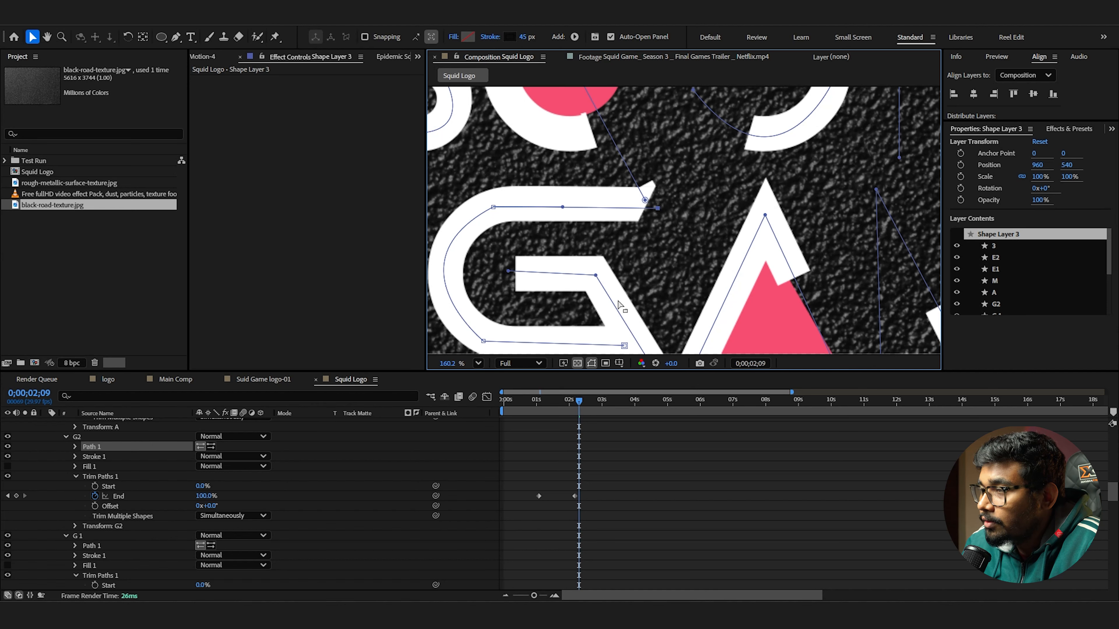
pyautogui.moveTo(578, 404)
pyautogui.mouseDown()
pyautogui.moveTo(554, 402)
pyautogui.moveTo(611, 400)
pyautogui.moveTo(595, 395)
pyautogui.mouseUp()
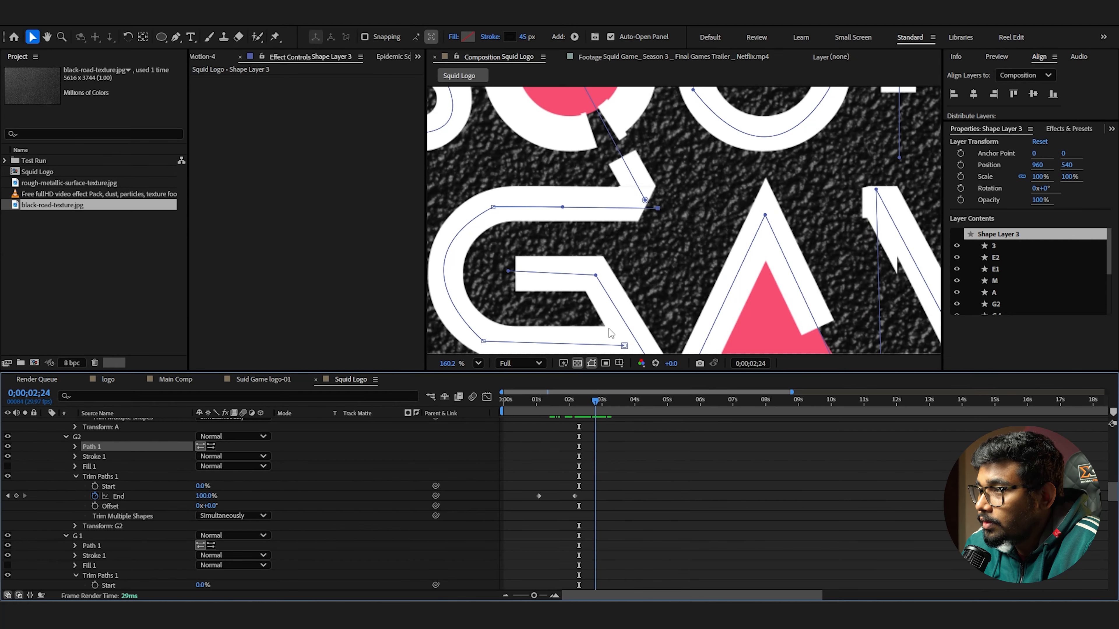
# Retime Q2's End animation to start just before three seconds and finish just before five seconds
pyautogui.scroll(-2, 614, 222)
pyautogui.scroll(-8, 145, 475)
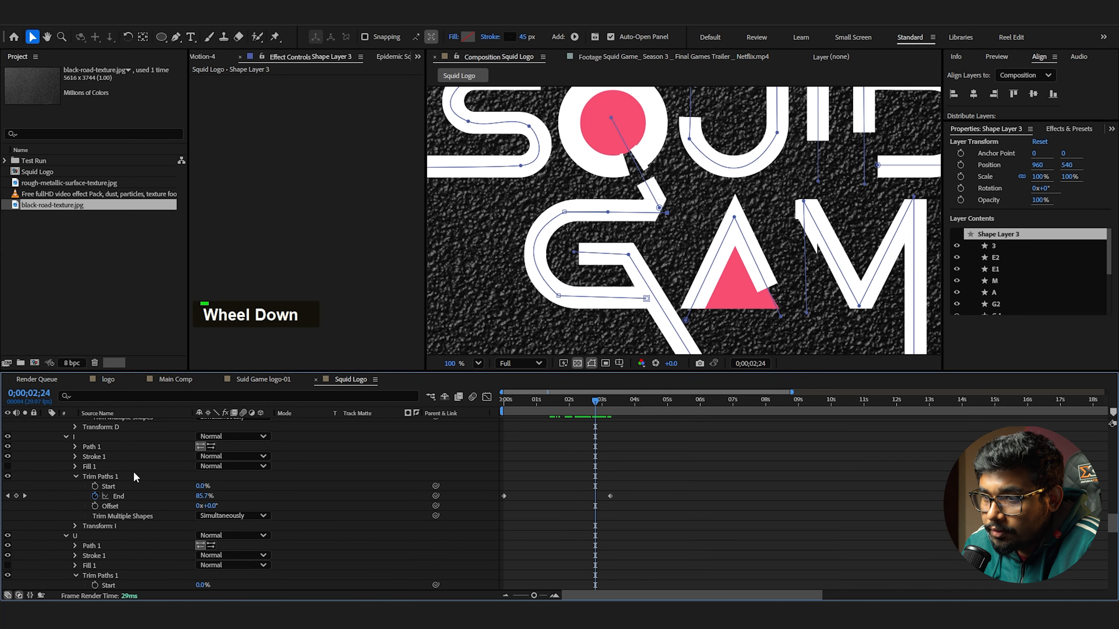
pyautogui.scroll(1, 134, 472)
pyautogui.moveTo(597, 486); pyautogui.dragTo(628, 487)
pyautogui.moveTo(544, 487); pyautogui.dragTo(593, 486)
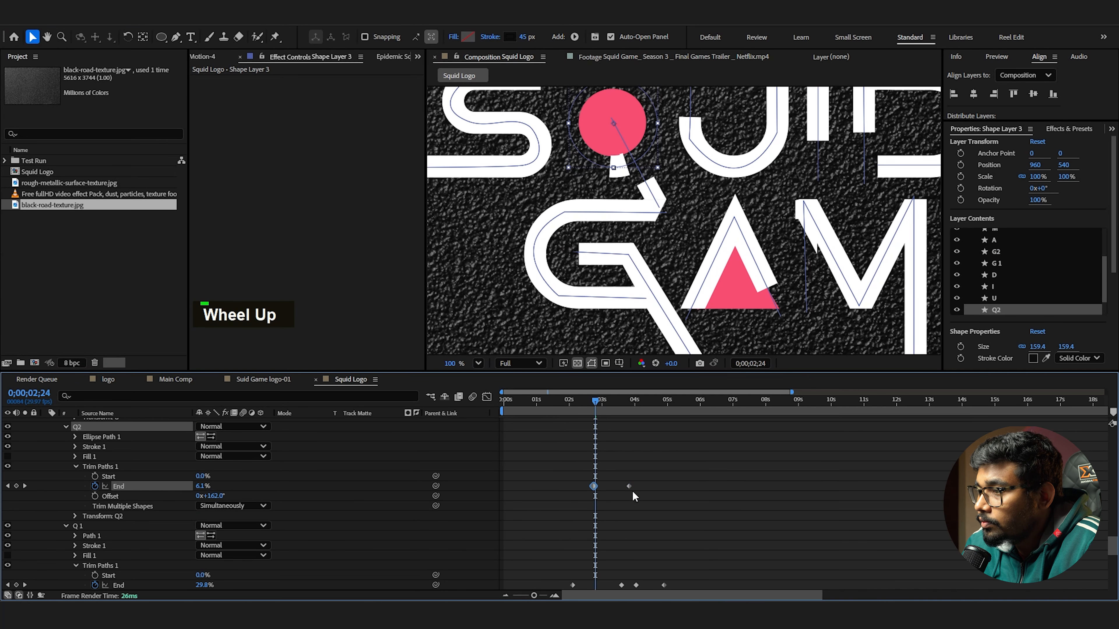
pyautogui.moveTo(666, 488); pyautogui.dragTo(668, 488)
# Move Q2's first End keyframe later, to about three and a half seconds, and scrub to check the Q drawing on
pyautogui.moveTo(599, 404); pyautogui.dragTo(622, 408)
pyautogui.moveTo(594, 485); pyautogui.dragTo(624, 486)
pyautogui.moveTo(619, 403)
pyautogui.mouseDown()
pyautogui.moveTo(635, 408)
pyautogui.moveTo(622, 396)
pyautogui.mouseUp()
pyautogui.scroll(-2, 647, 538)
pyautogui.click(636, 526)
pyautogui.scroll(2, 624, 484)
pyautogui.moveTo(623, 485); pyautogui.dragTo(622, 484)
pyautogui.moveTo(624, 397); pyautogui.dragTo(665, 419)
# Select the final End keyframes of Q2 and Q 1 together and move them slightly earlier, to about 0;00;04;21
pyautogui.moveTo(687, 475); pyautogui.dragTo(652, 589)
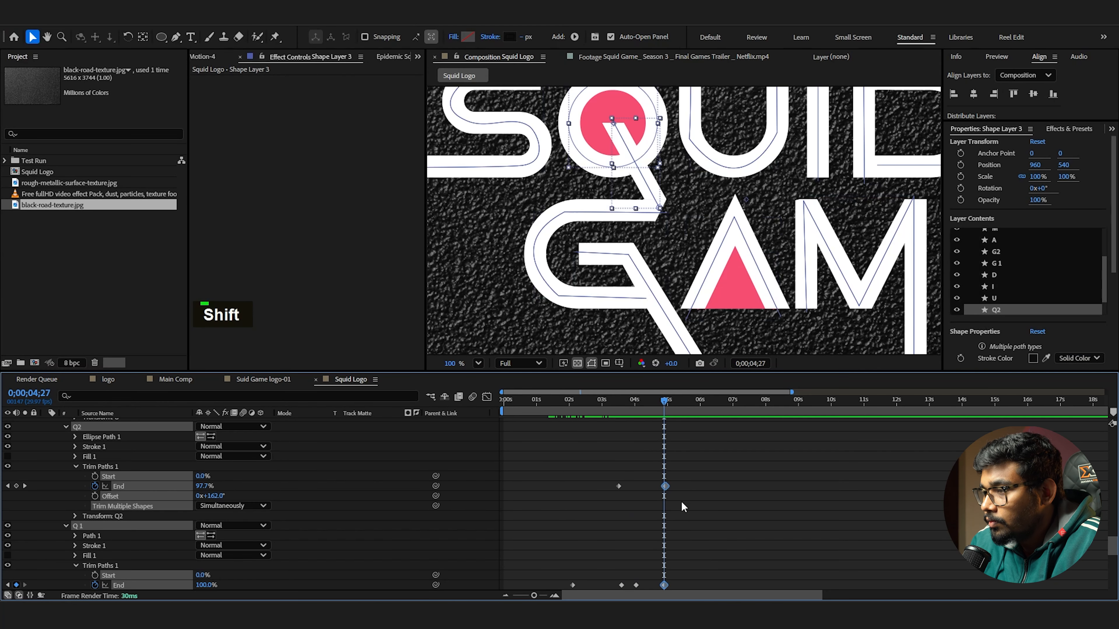
pyautogui.moveTo(668, 485); pyautogui.dragTo(654, 588)
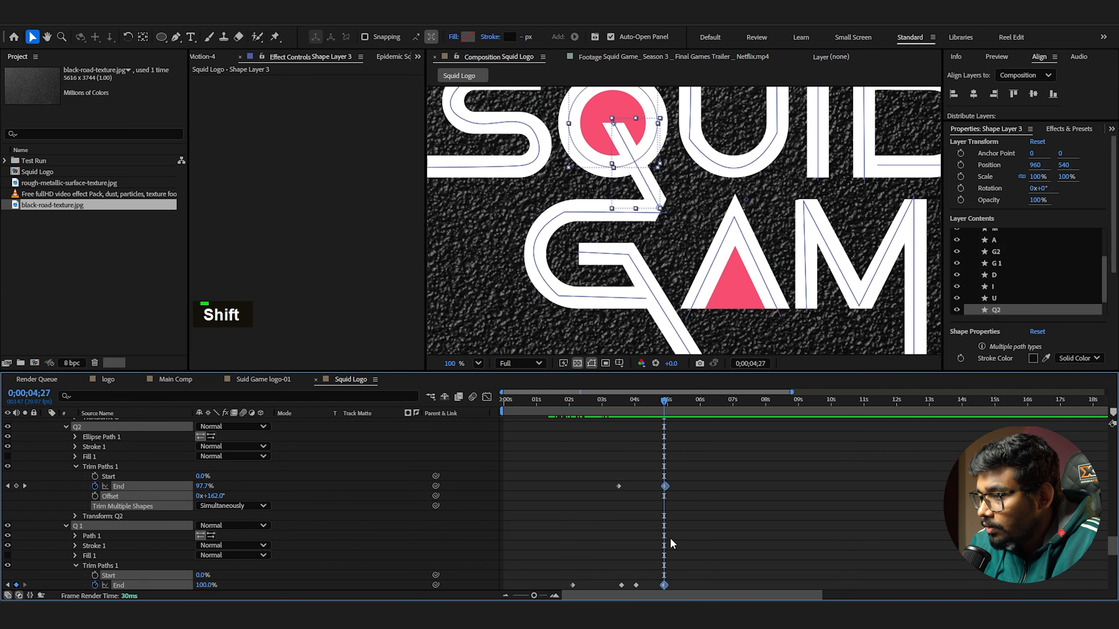
pyautogui.moveTo(665, 487); pyautogui.dragTo(660, 486)
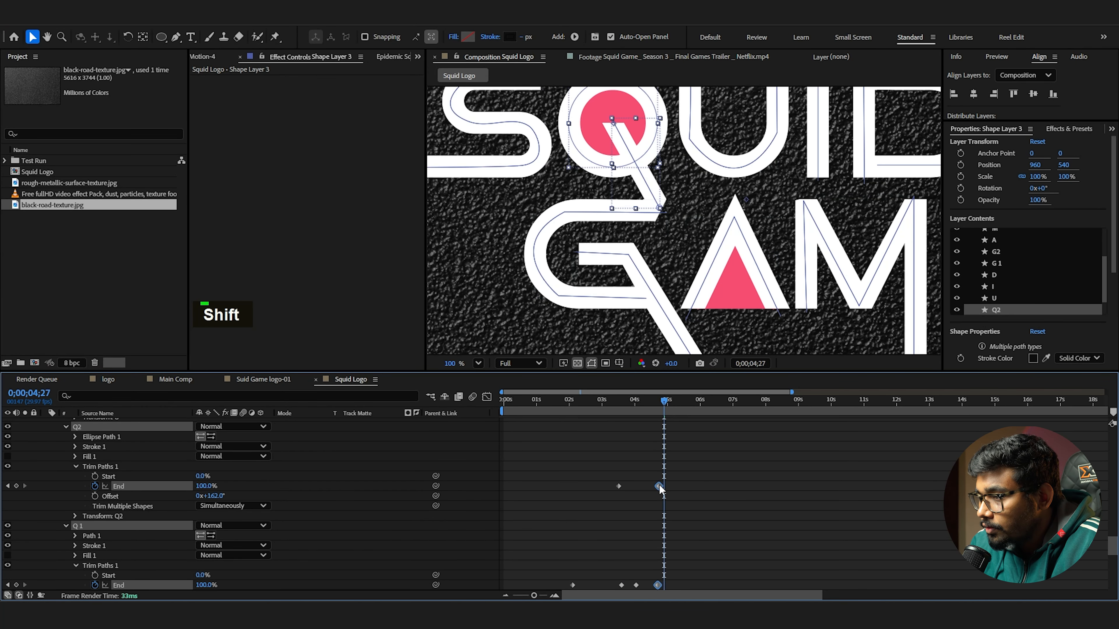
# Delete Q 1's third End keyframe at about four seconds and check the end of the Q animation
pyautogui.click(635, 581)
pyautogui.press('Delete')
pyautogui.moveTo(652, 401); pyautogui.dragTo(657, 427)
pyautogui.moveTo(657, 428); pyautogui.dragTo(662, 428)
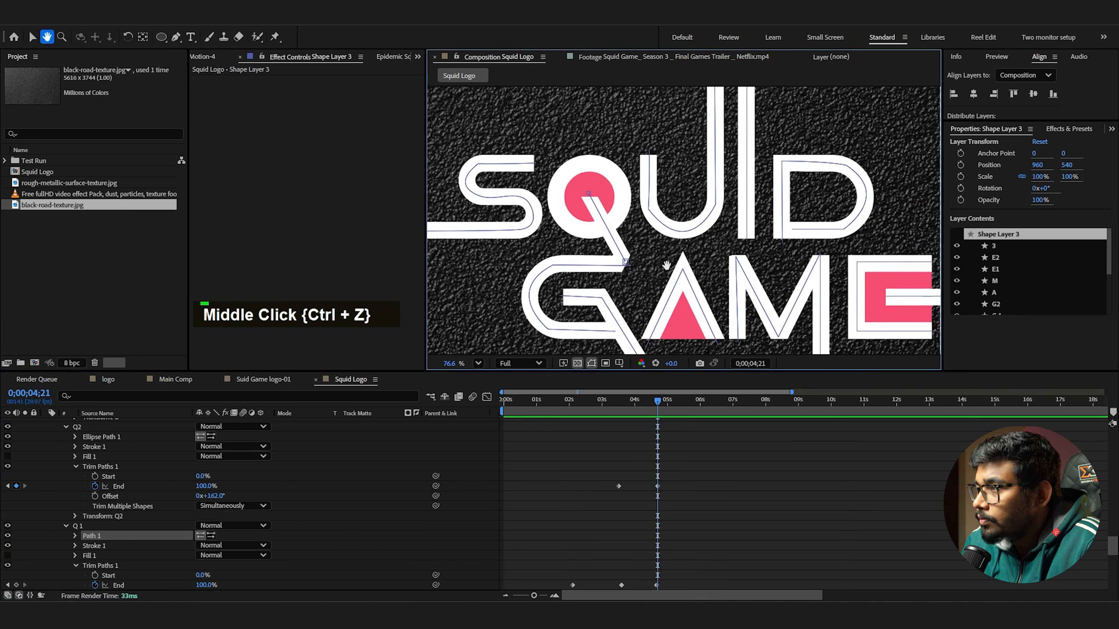
pyautogui.moveTo(689, 230); pyautogui.dragTo(682, 246)
pyautogui.scroll(-2, 681, 246)
pyautogui.moveTo(718, 171); pyautogui.dragTo(664, 221)
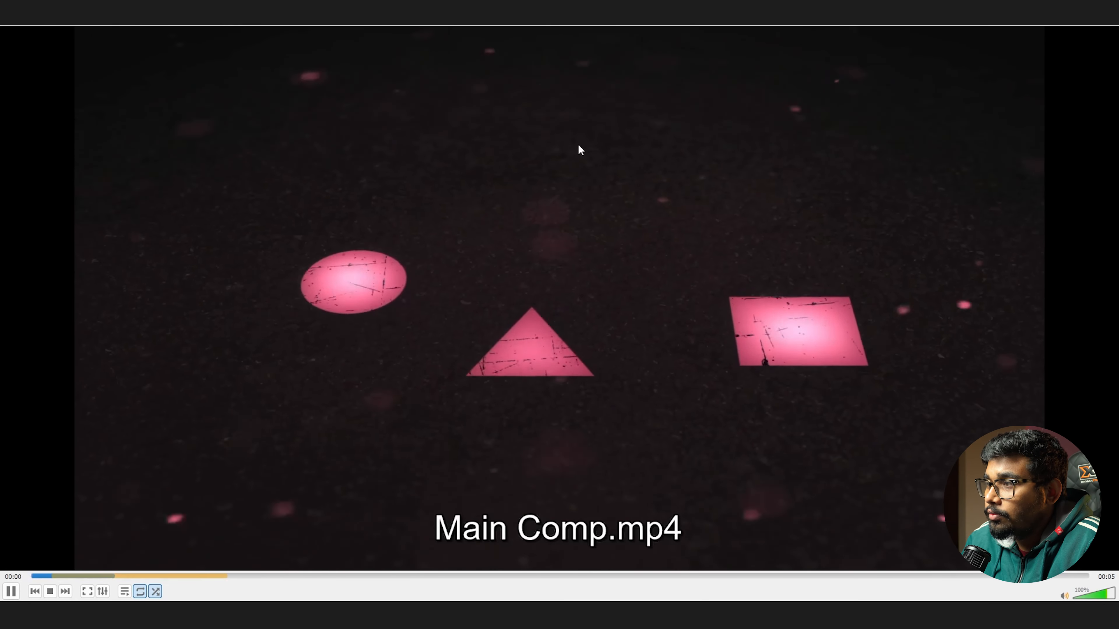
# Examine the logo animation in Main Comp.mp4 in the media player, then return to After Effects and scrub the Squid Logo composition for comparison
pyautogui.press('space')
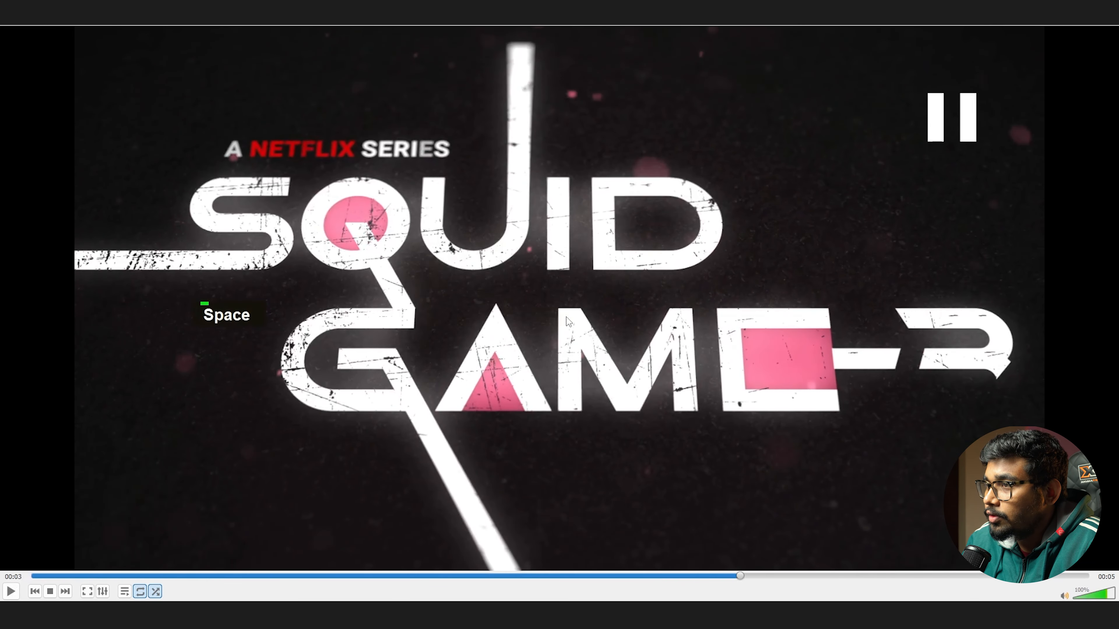
pyautogui.moveTo(741, 575); pyautogui.dragTo(570, 575)
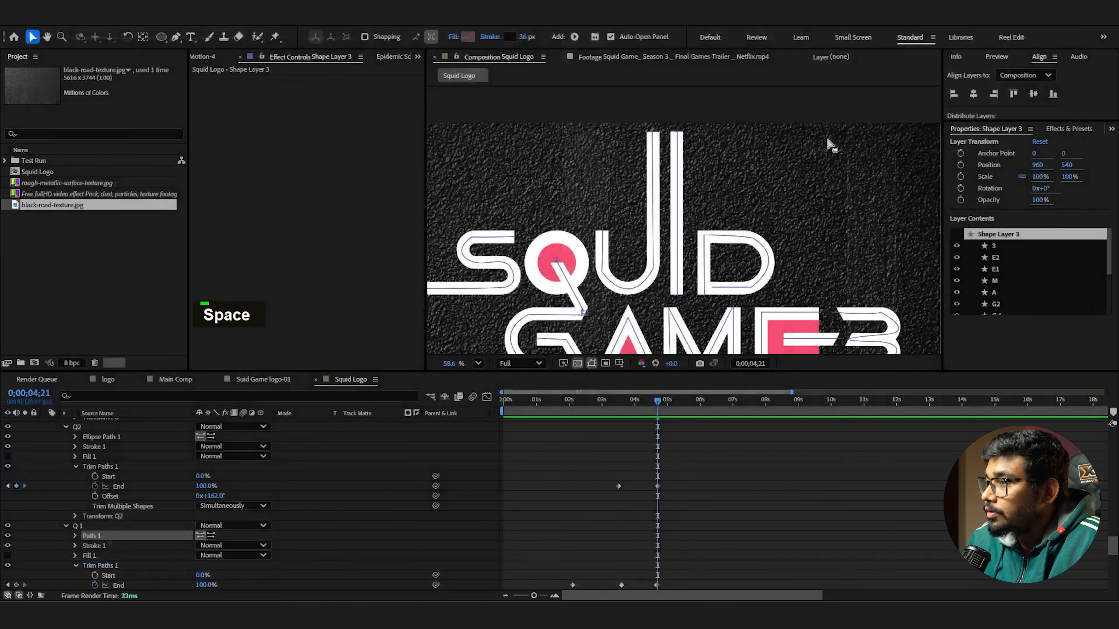
pyautogui.moveTo(677, 404); pyautogui.dragTo(610, 404)
pyautogui.click(677, 404)
pyautogui.scroll(-2, 666, 270)
pyautogui.middleClick(666, 269)
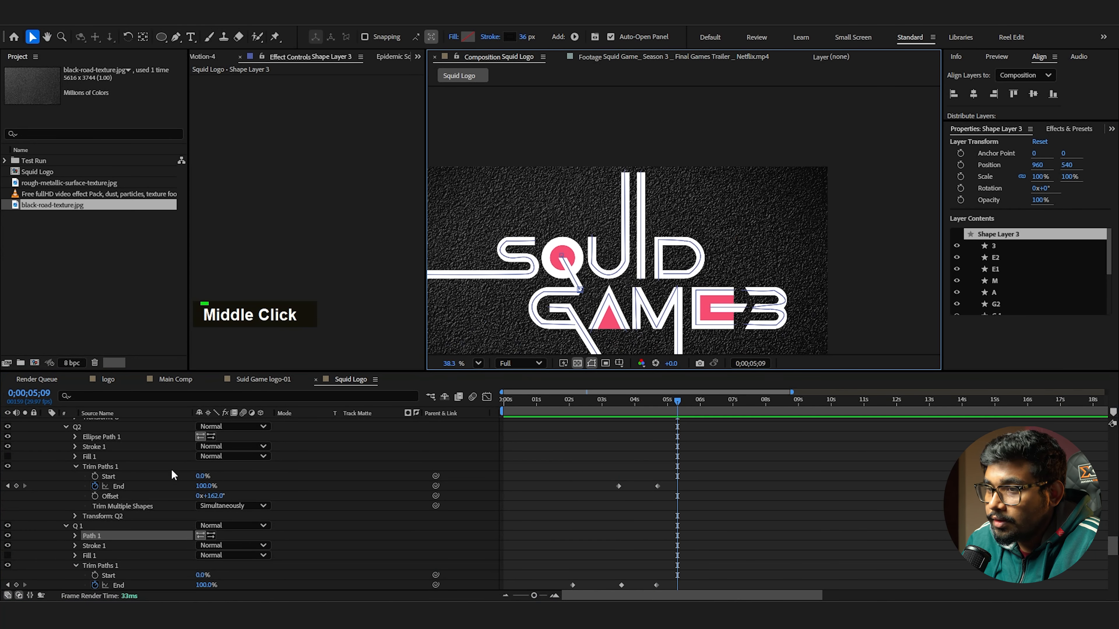
# Enable keyframing for the Path of the I group and place its keyframe just after two seconds
pyautogui.scroll(10, 172, 476)
pyautogui.scroll(15, 164, 474)
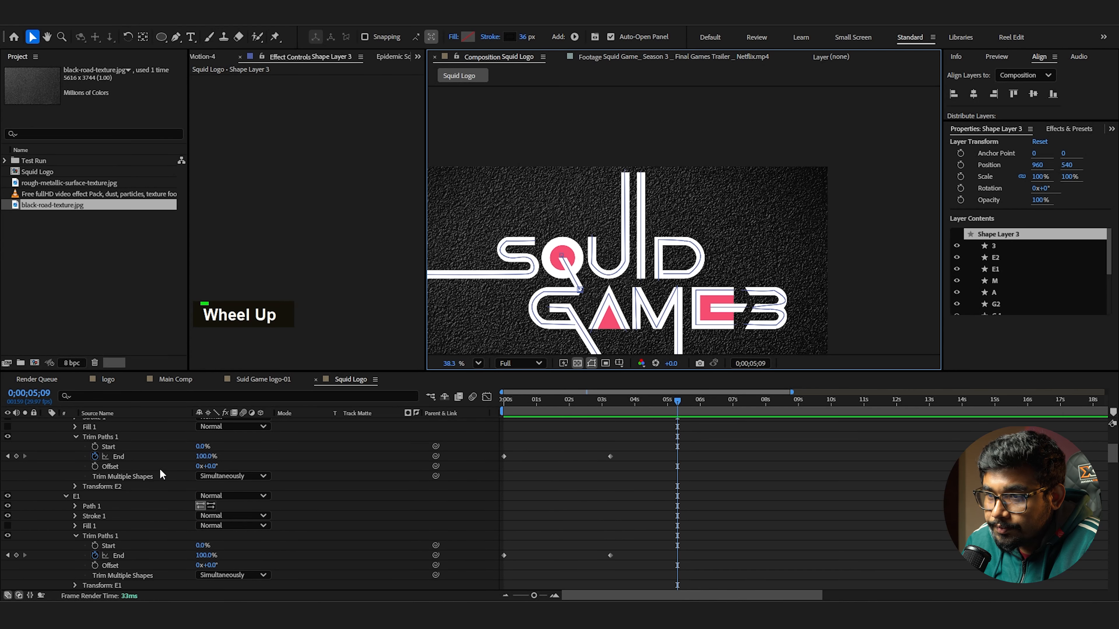
pyautogui.scroll(-2, 118, 463)
pyautogui.scroll(-20, 115, 460)
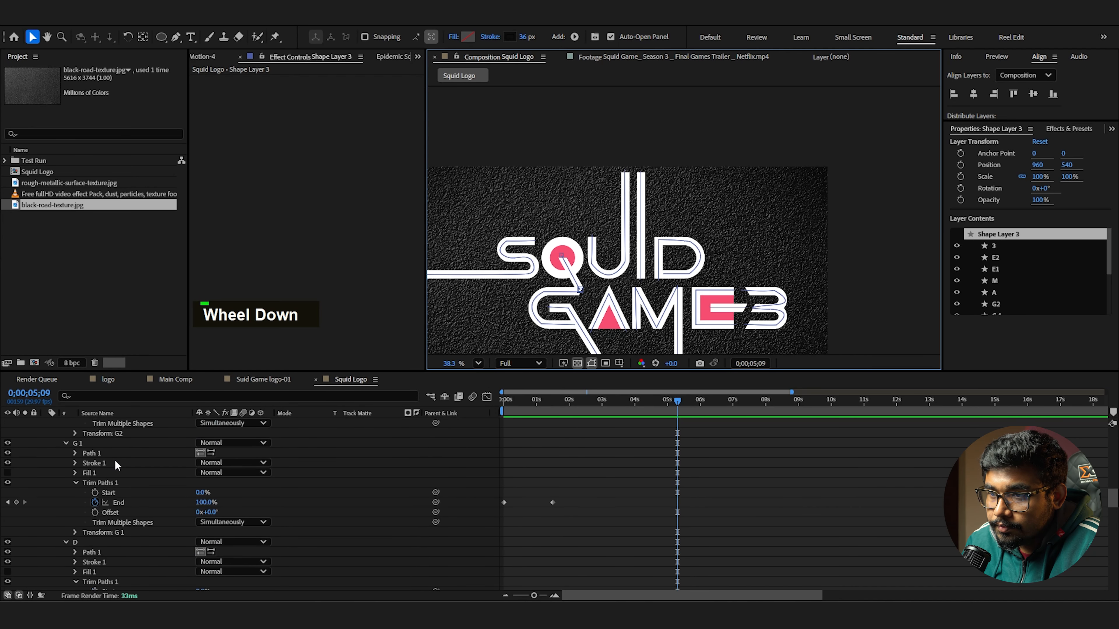
pyautogui.scroll(4, 110, 484)
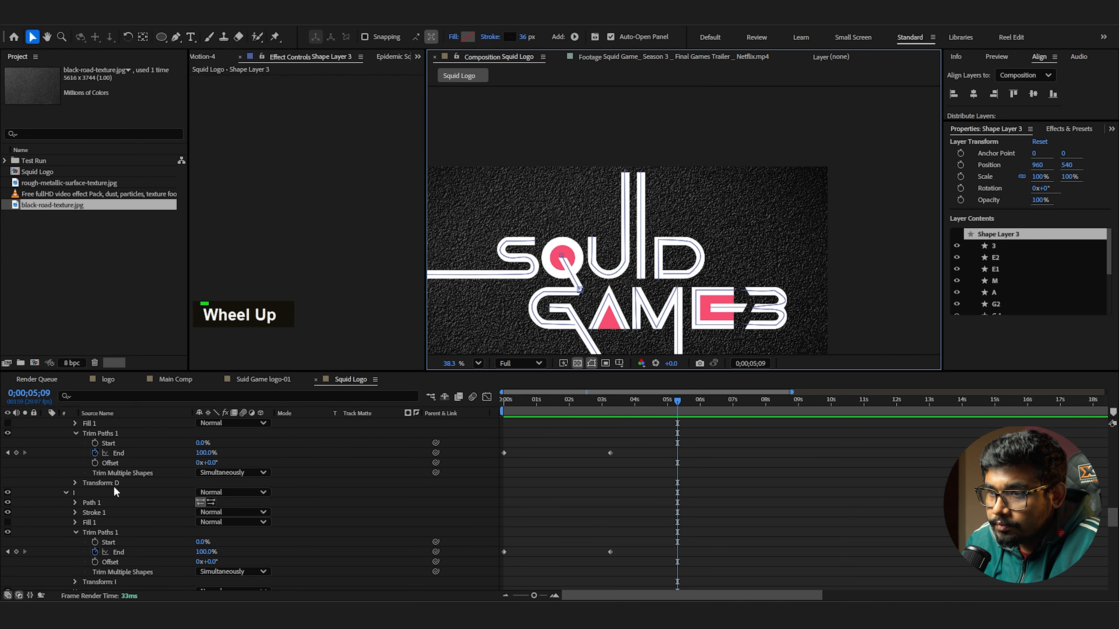
pyautogui.click(89, 490)
pyautogui.scroll(3, 542, 335)
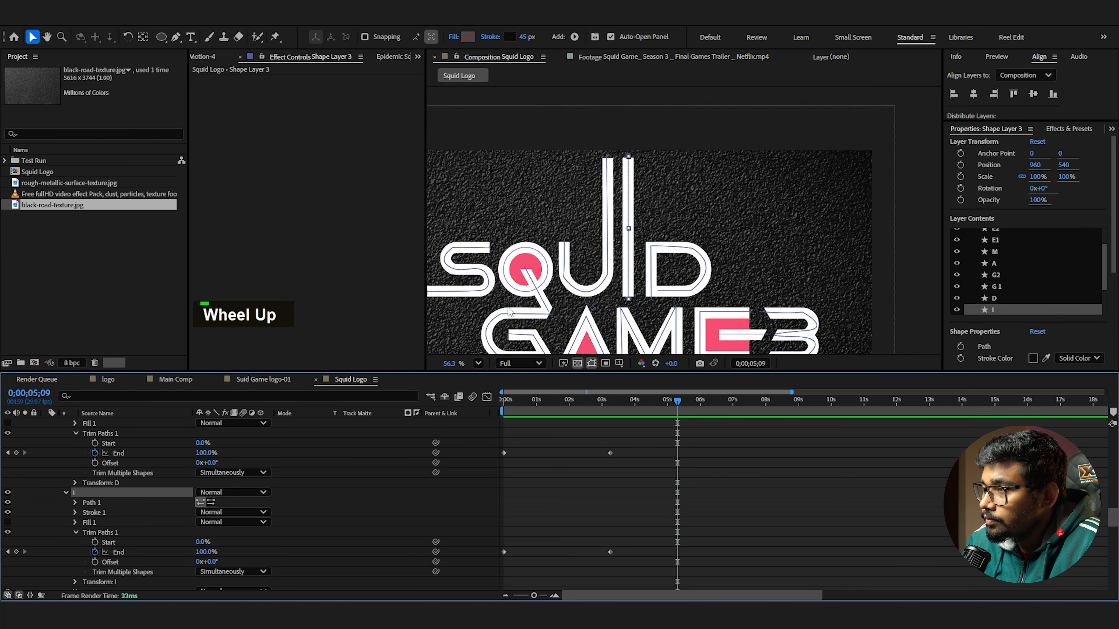
pyautogui.click(76, 502)
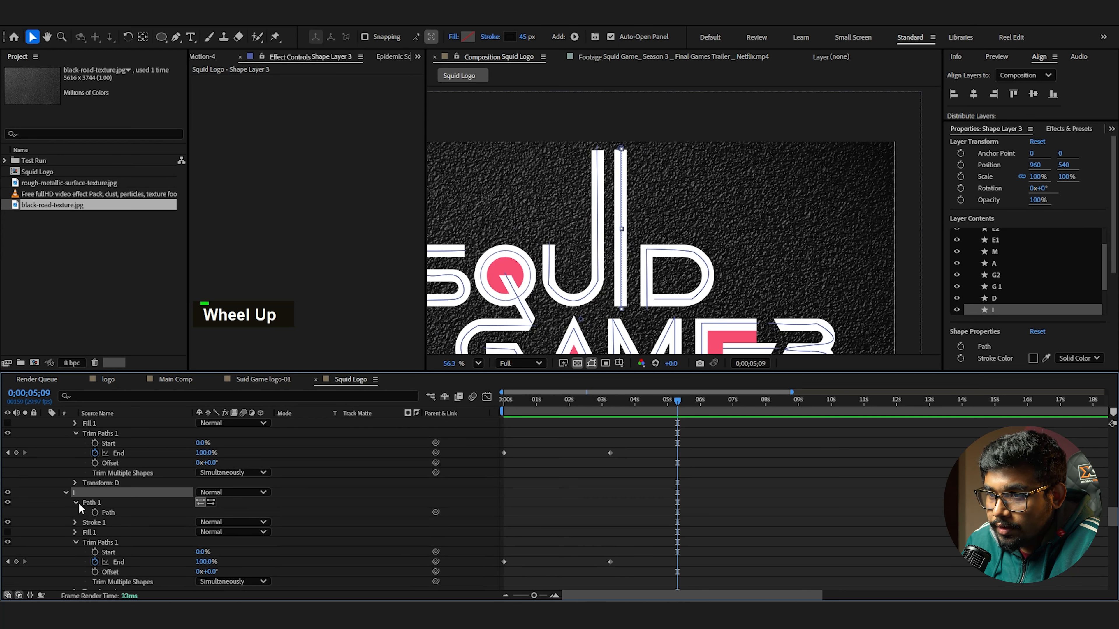
pyautogui.click(95, 513)
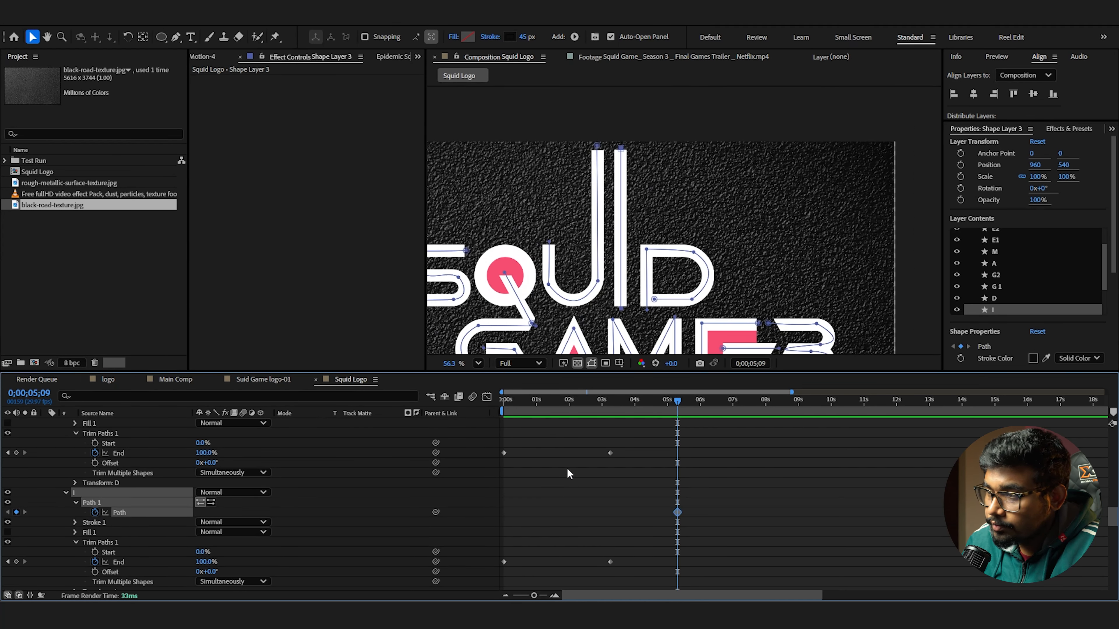
pyautogui.moveTo(670, 407); pyautogui.dragTo(610, 403)
pyautogui.moveTo(677, 512); pyautogui.dragTo(577, 512)
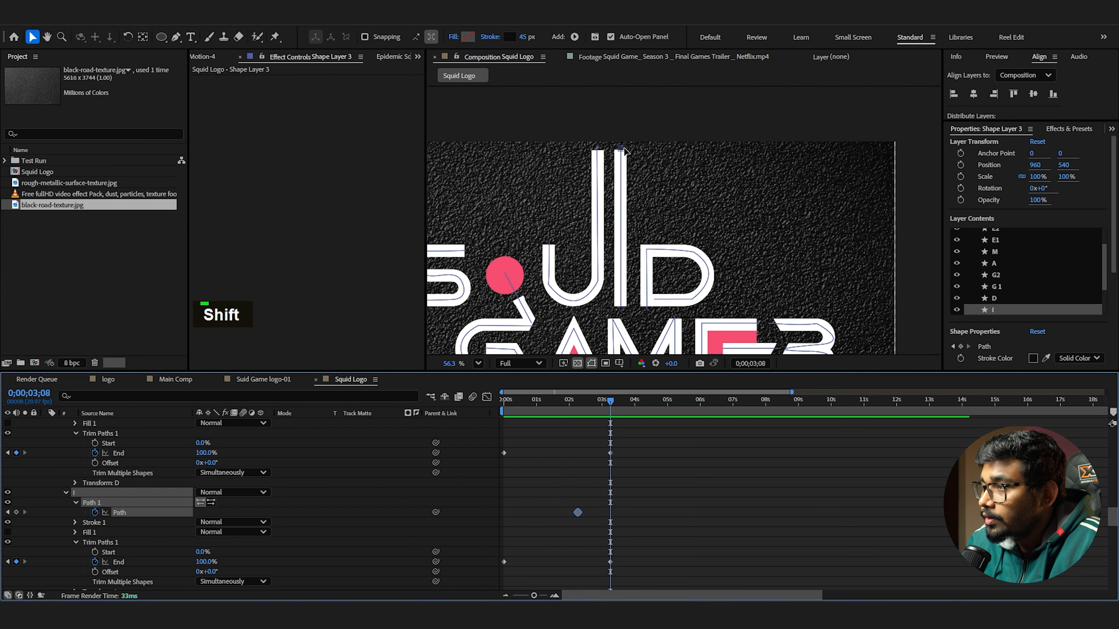
# At 0;00;03;08, pull the I path's top vertex down level with the D and place a horizontal guide along the D's top edge
pyautogui.moveTo(623, 149); pyautogui.dragTo(624, 197)
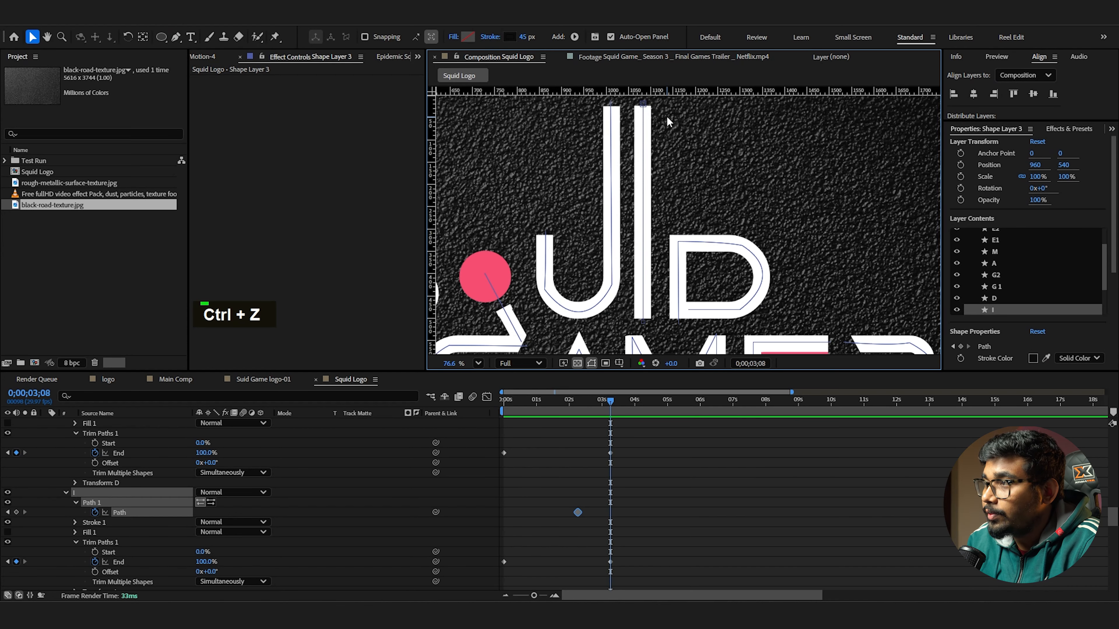
pyautogui.moveTo(643, 105); pyautogui.dragTo(656, 238)
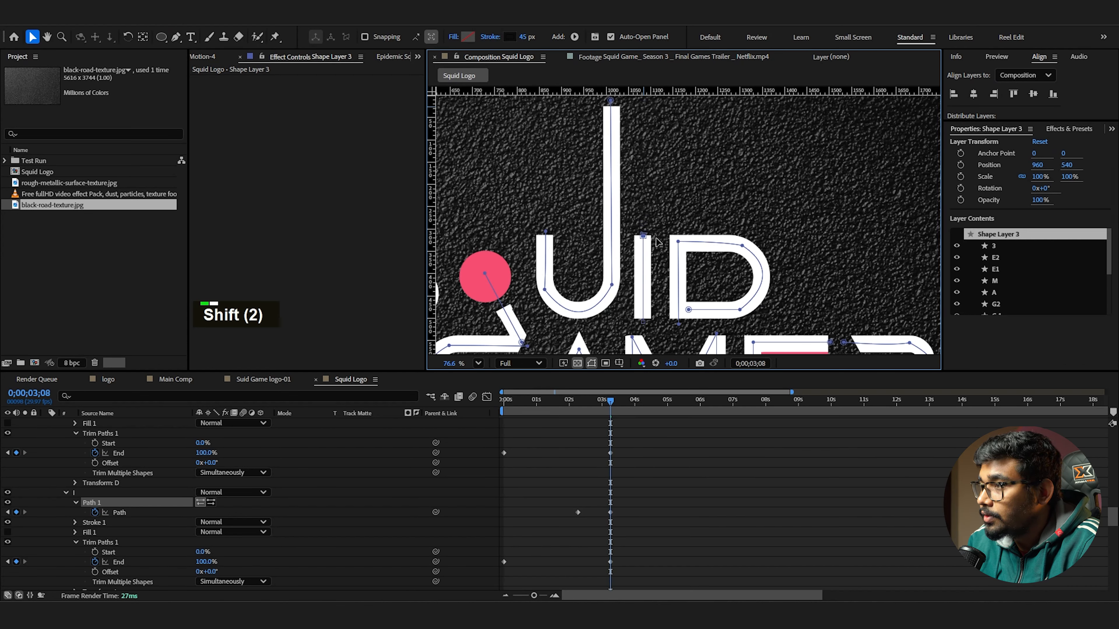
pyautogui.scroll(3, 656, 238)
pyautogui.moveTo(660, 96); pyautogui.dragTo(667, 171)
pyautogui.moveTo(660, 88); pyautogui.dragTo(686, 248)
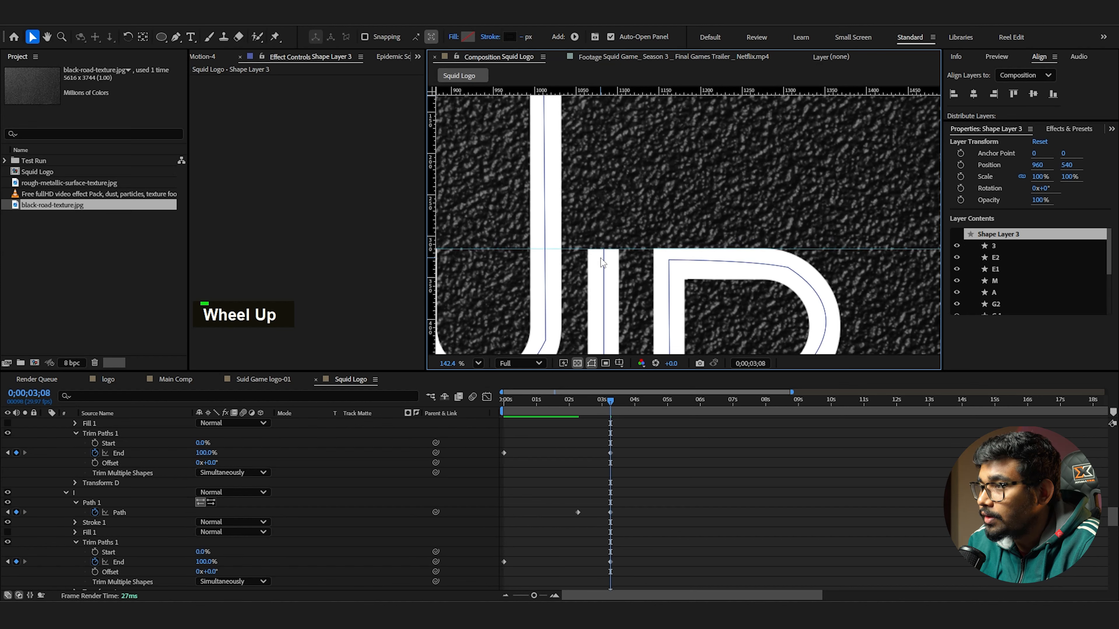
# Shift the I's two Path keyframes and final Trim Paths End keyframe about one second later, ending at about 4 seconds
pyautogui.scroll(2, 603, 263)
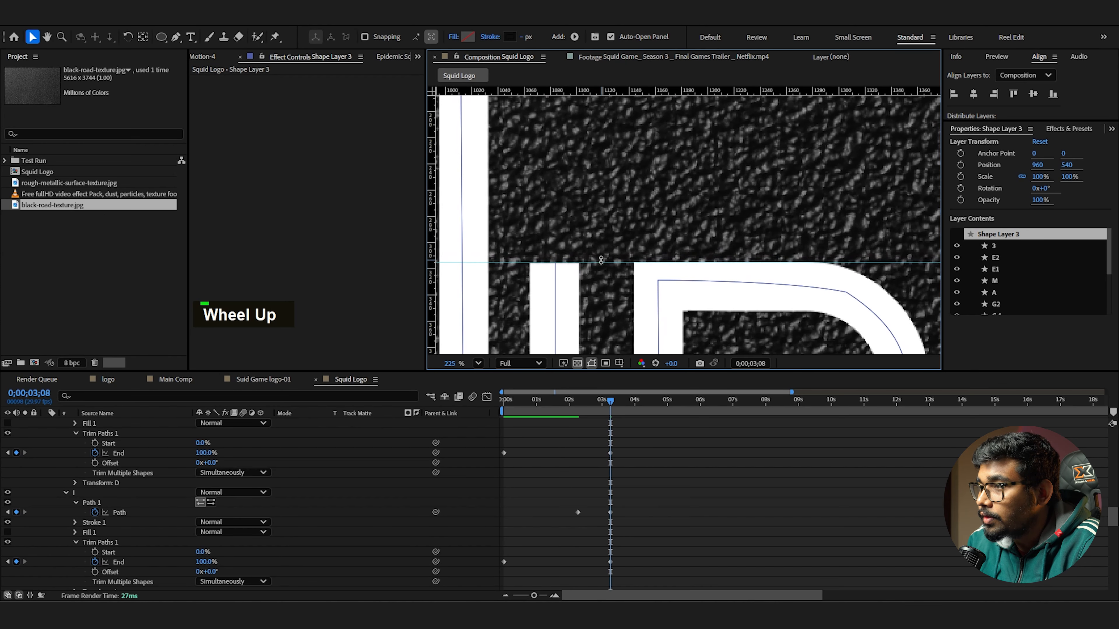
pyautogui.scroll(-6, 628, 179)
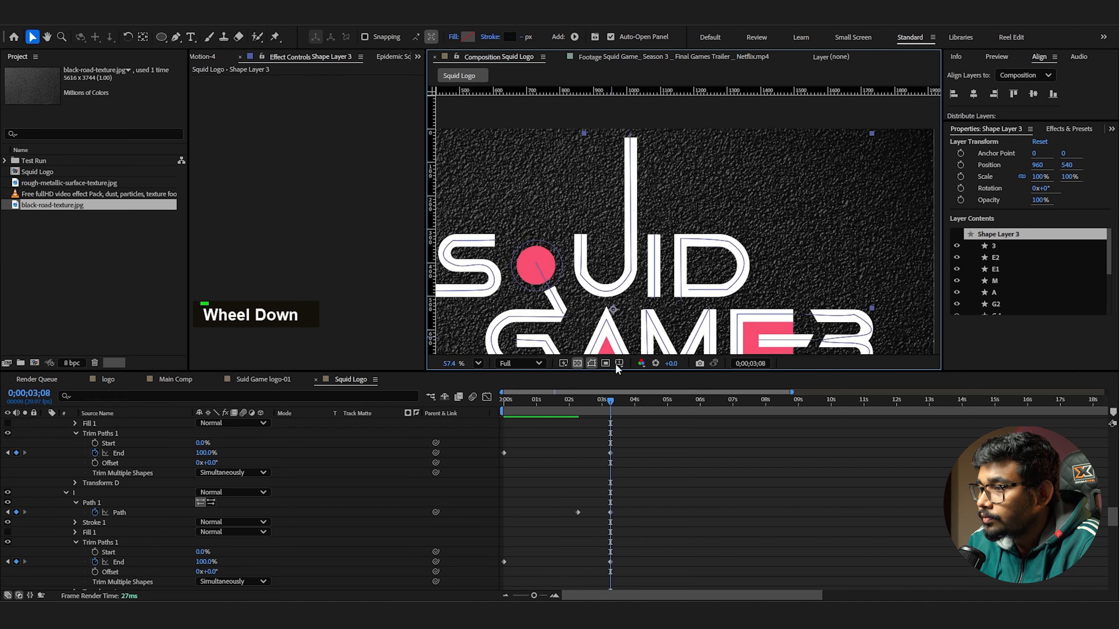
pyautogui.moveTo(623, 413)
pyautogui.mouseDown()
pyautogui.moveTo(561, 418)
pyautogui.moveTo(621, 434)
pyautogui.mouseUp()
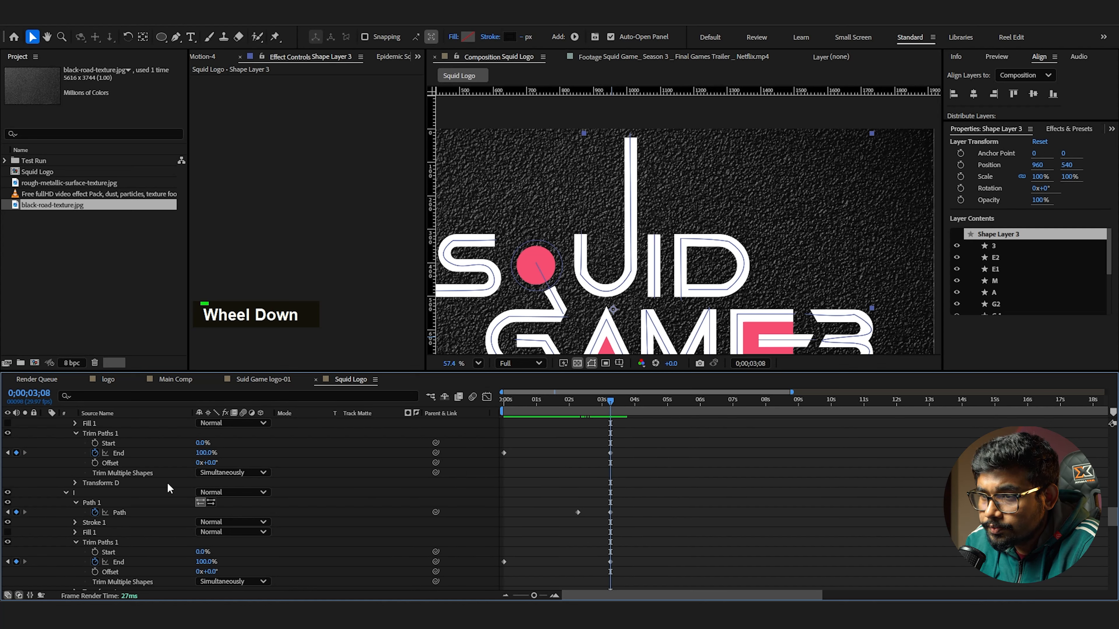
pyautogui.moveTo(626, 497); pyautogui.dragTo(551, 569)
pyautogui.moveTo(577, 513); pyautogui.dragTo(607, 515)
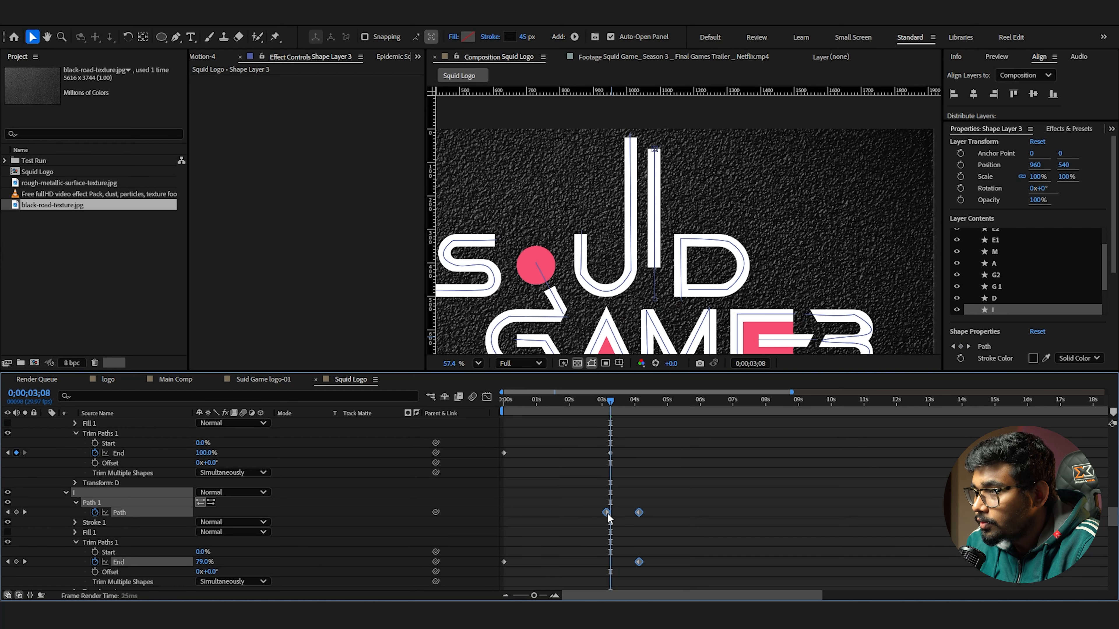
# Add a Path keyframe to the M in Shape Layer 3 and place it at about 2.75 seconds
pyautogui.moveTo(603, 422)
pyautogui.mouseDown()
pyautogui.moveTo(565, 414)
pyautogui.moveTo(673, 436)
pyautogui.mouseUp()
pyautogui.scroll(-3, 646, 324)
pyautogui.middleClick(671, 240)
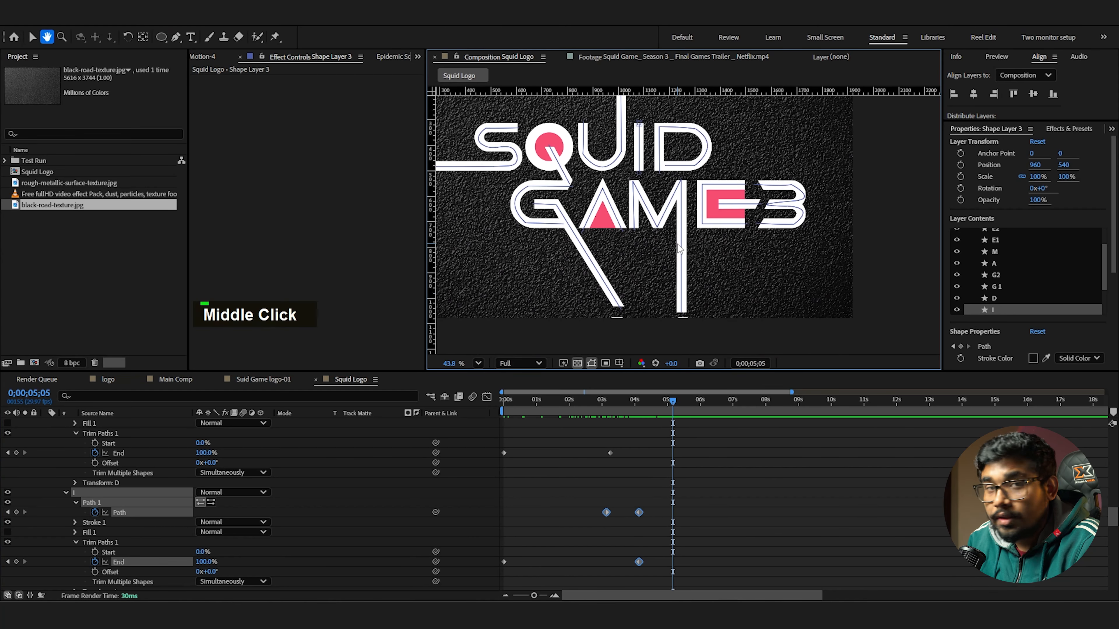
pyautogui.scroll(4, 158, 484)
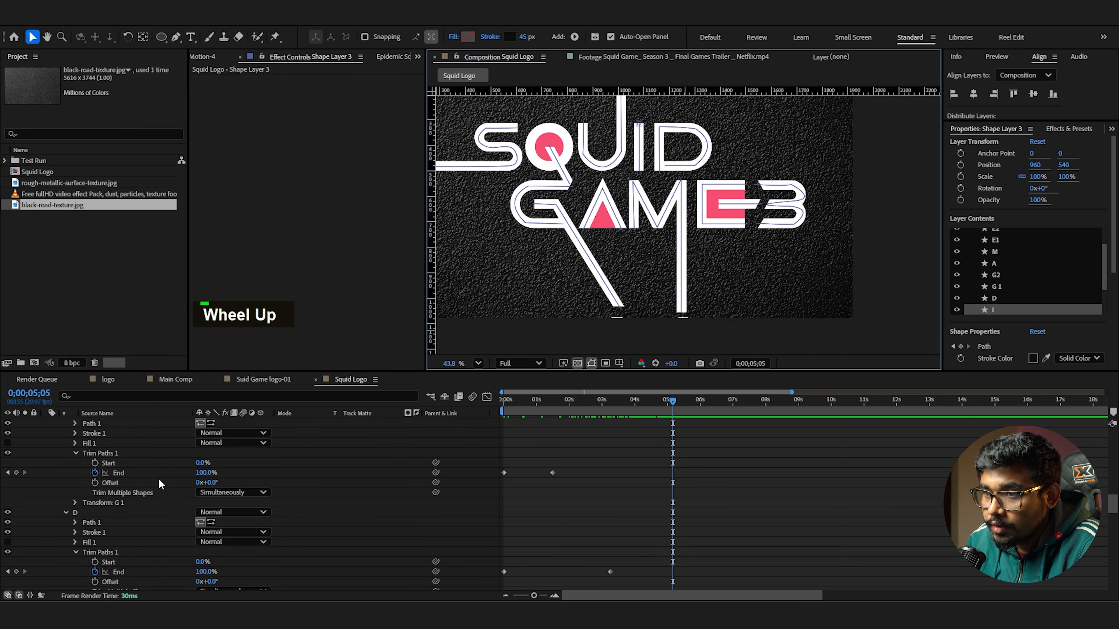
pyautogui.scroll(20, 77, 502)
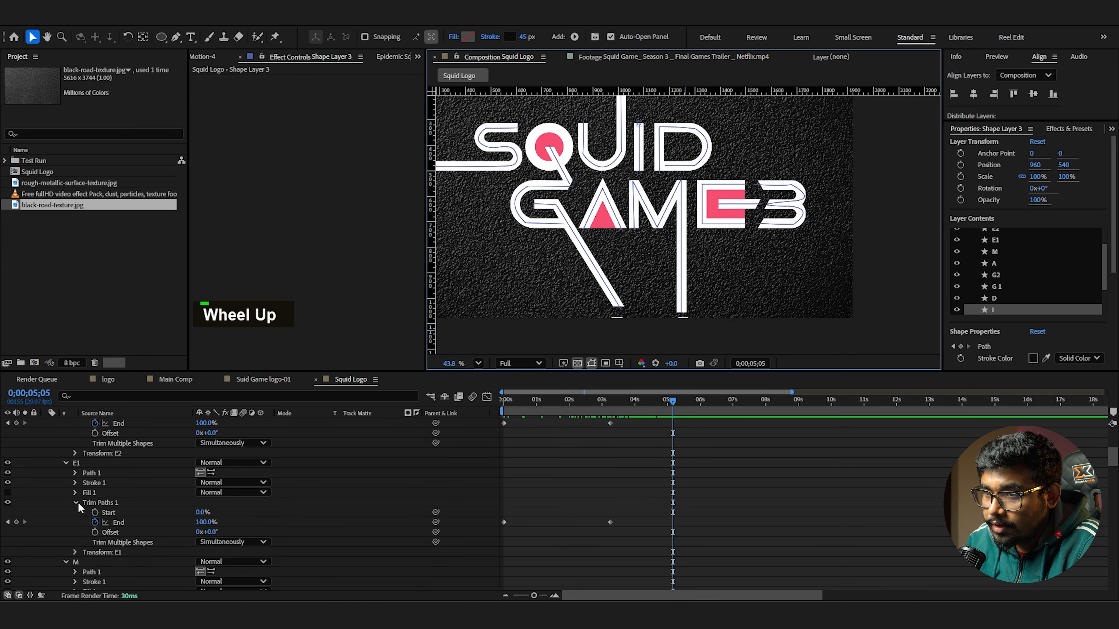
pyautogui.scroll(-10, 116, 488)
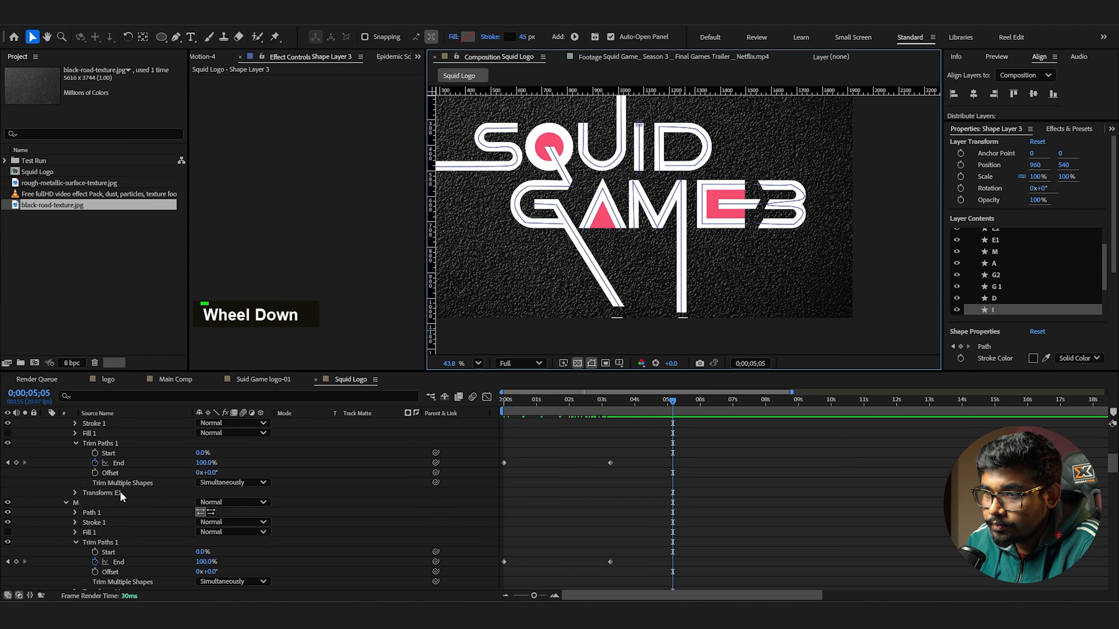
pyautogui.click(81, 445)
pyautogui.click(76, 449)
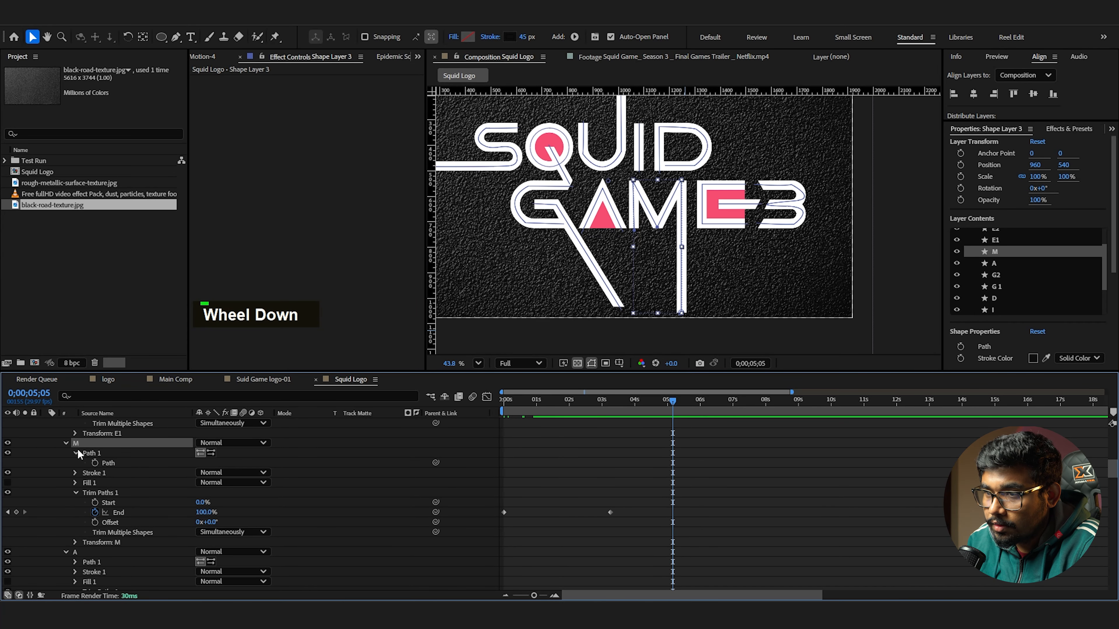
pyautogui.click(93, 462)
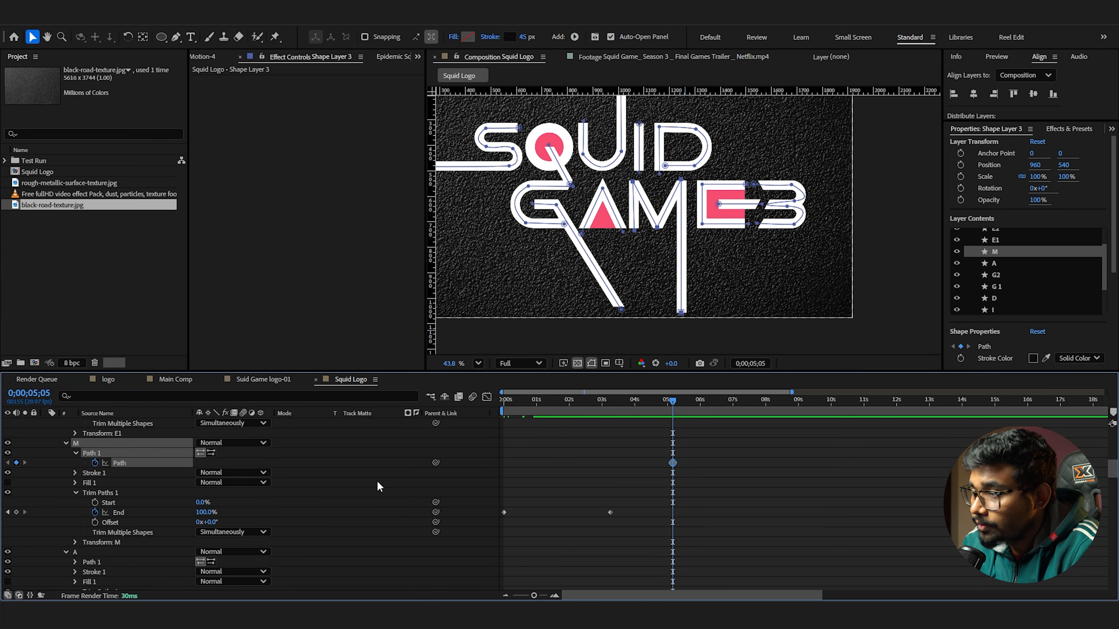
pyautogui.moveTo(667, 464); pyautogui.dragTo(594, 456)
# At 0;00;05;05, raise the end point of the M's long leg so the leg finishes level with the neighbouring letters' baseline
pyautogui.scroll(2, 682, 313)
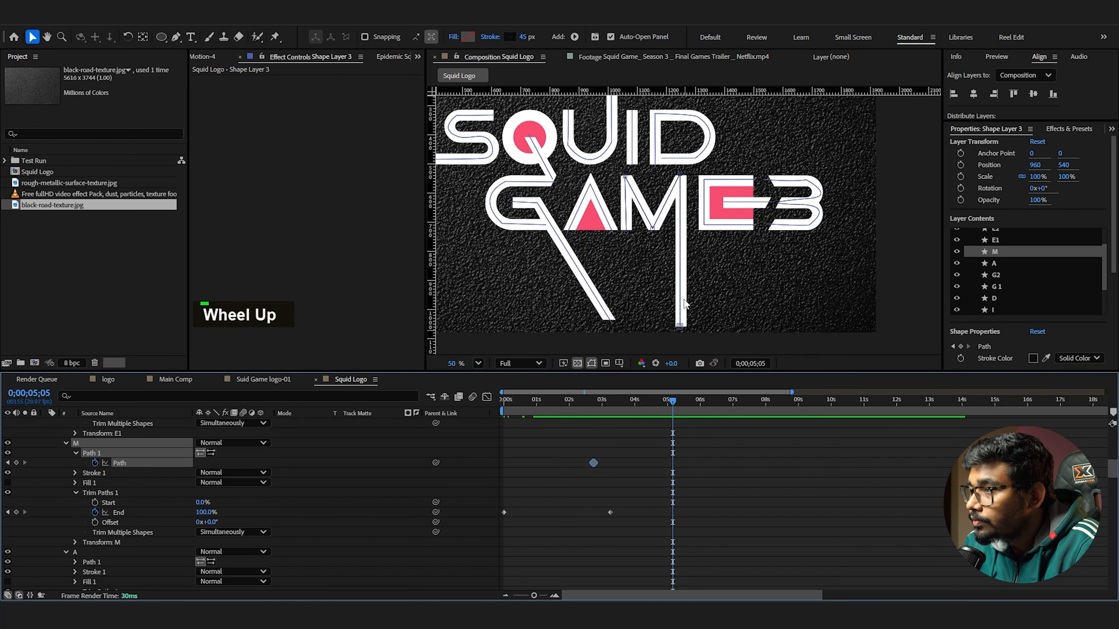
pyautogui.middleClick(645, 237)
pyautogui.scroll(2, 645, 230)
pyautogui.middleClick(666, 241)
pyautogui.moveTo(665, 241); pyautogui.dragTo(648, 169)
pyautogui.scroll(10, 647, 169)
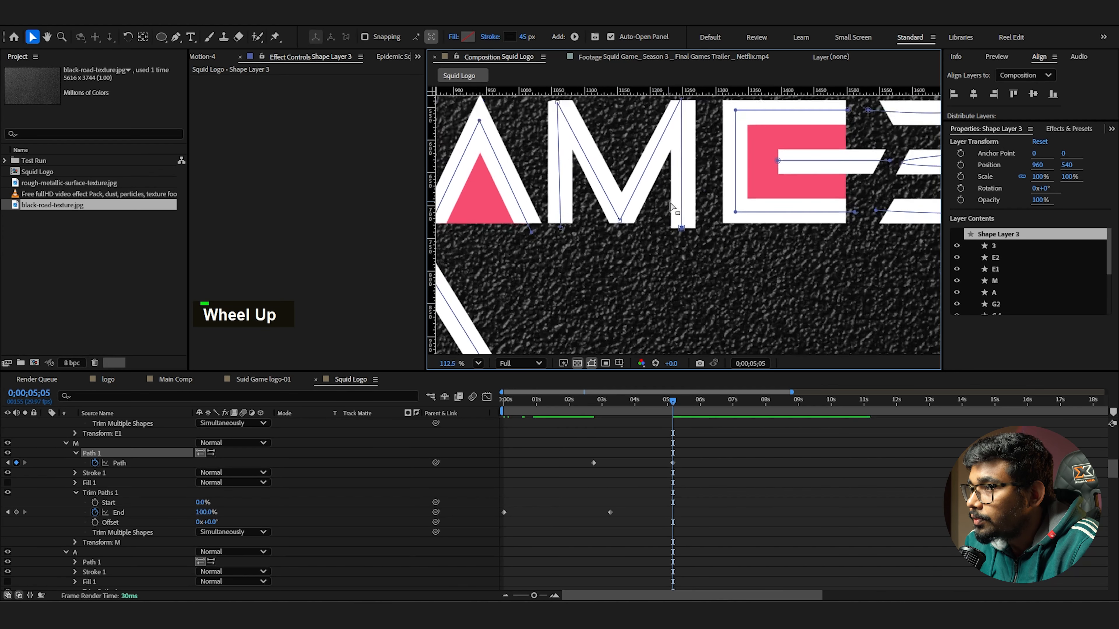
pyautogui.moveTo(676, 231); pyautogui.dragTo(676, 228)
pyautogui.moveTo(736, 91); pyautogui.dragTo(750, 223)
pyautogui.moveTo(678, 231); pyautogui.dragTo(677, 223)
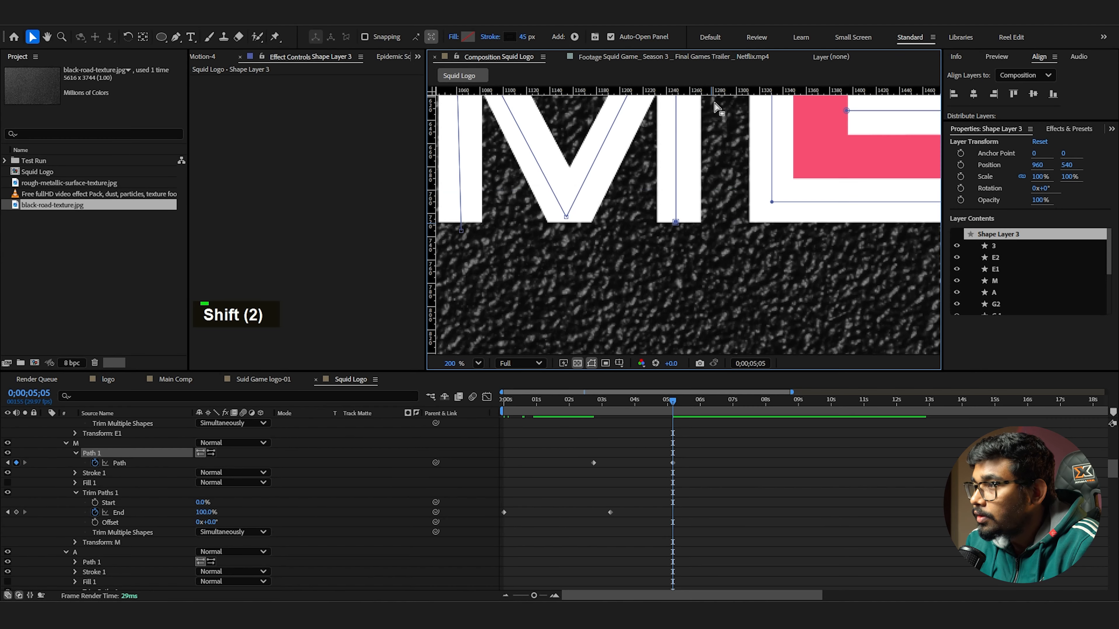
# Extend the slanted end of the E's middle bar in the Squid Game Outlines layer horizontally toward the 3
pyautogui.scroll(-3, 719, 108)
pyautogui.middleClick(700, 192)
pyautogui.moveTo(670, 401); pyautogui.dragTo(651, 421)
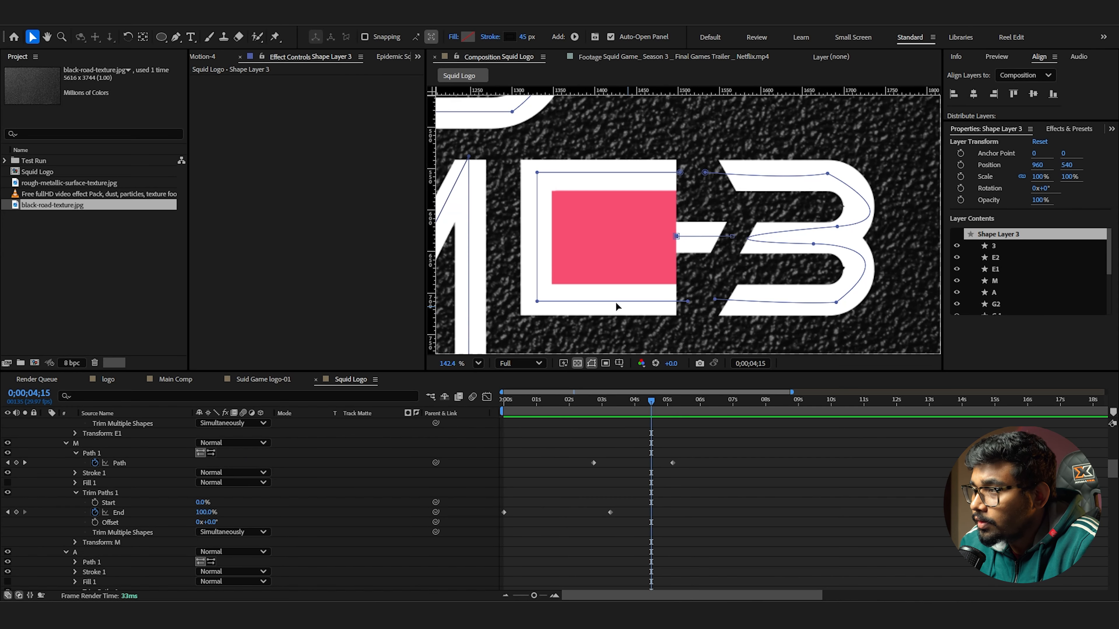
pyautogui.scroll(-3, 126, 513)
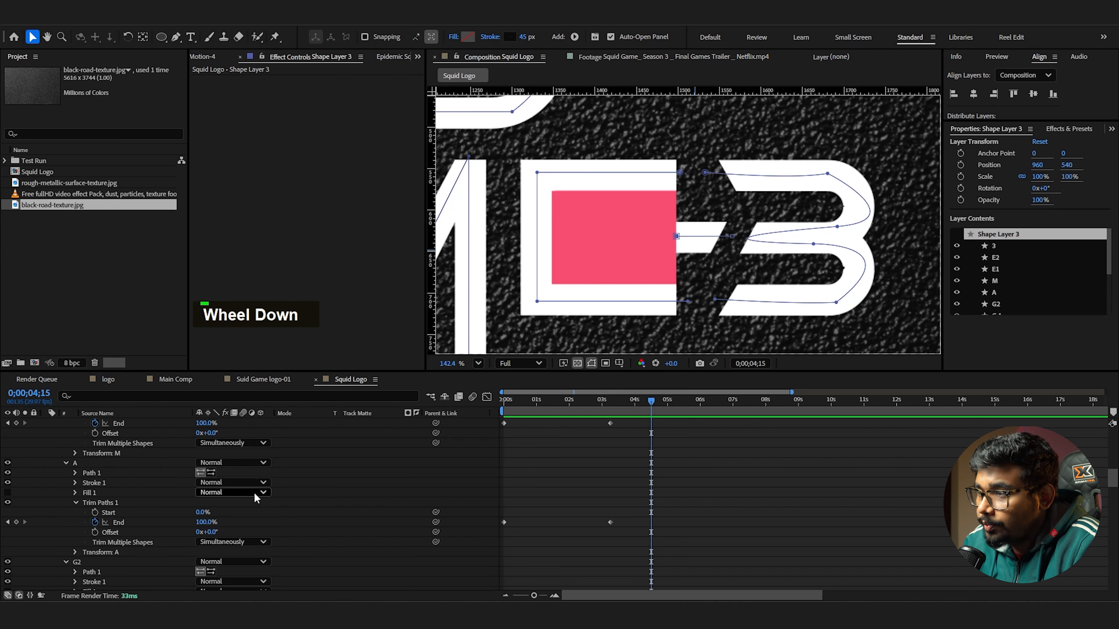
pyautogui.scroll(-10, 101, 554)
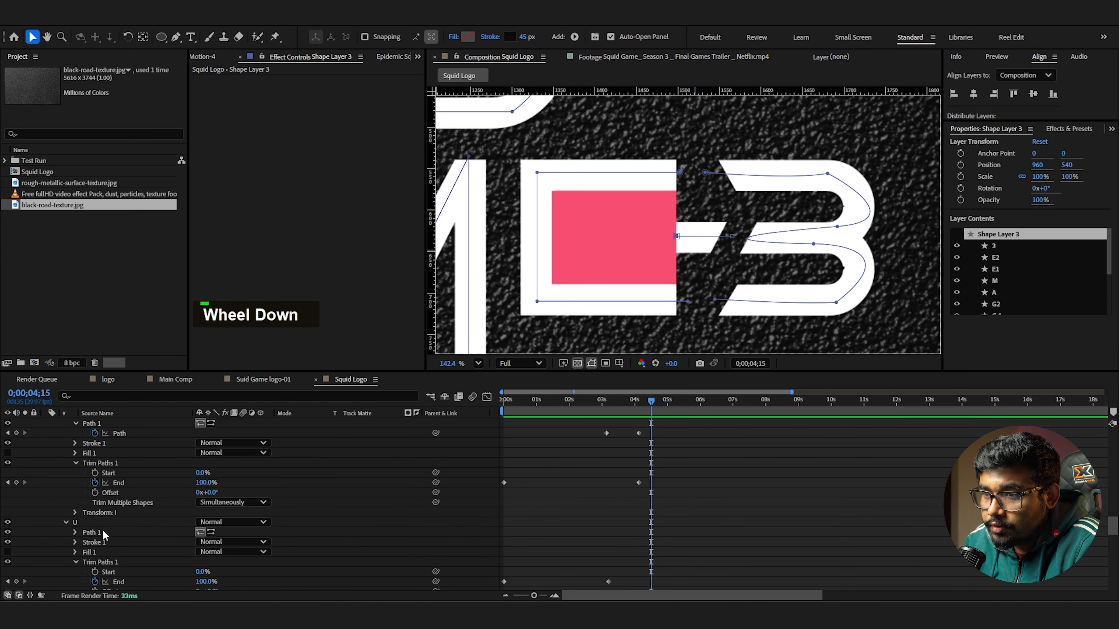
pyautogui.scroll(5, 125, 490)
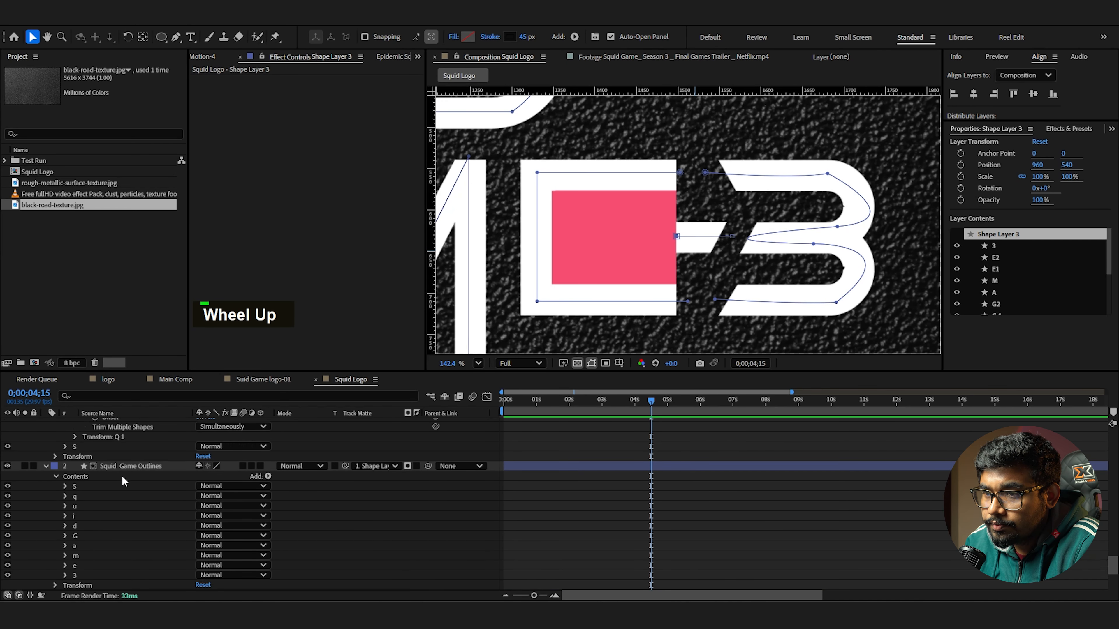
pyautogui.click(67, 566)
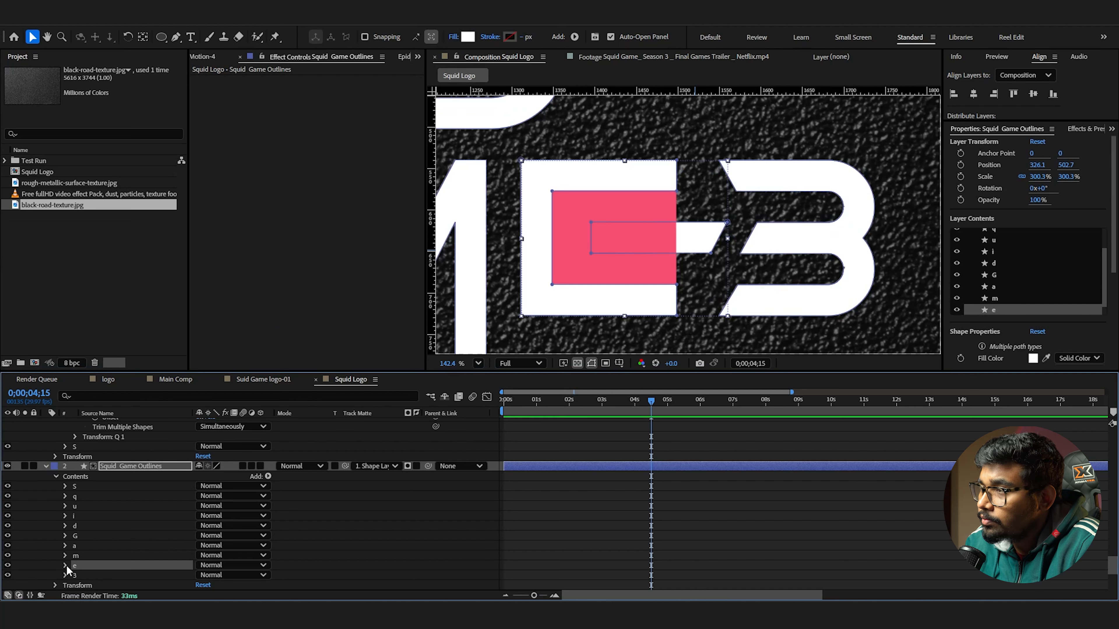
pyautogui.click(710, 255)
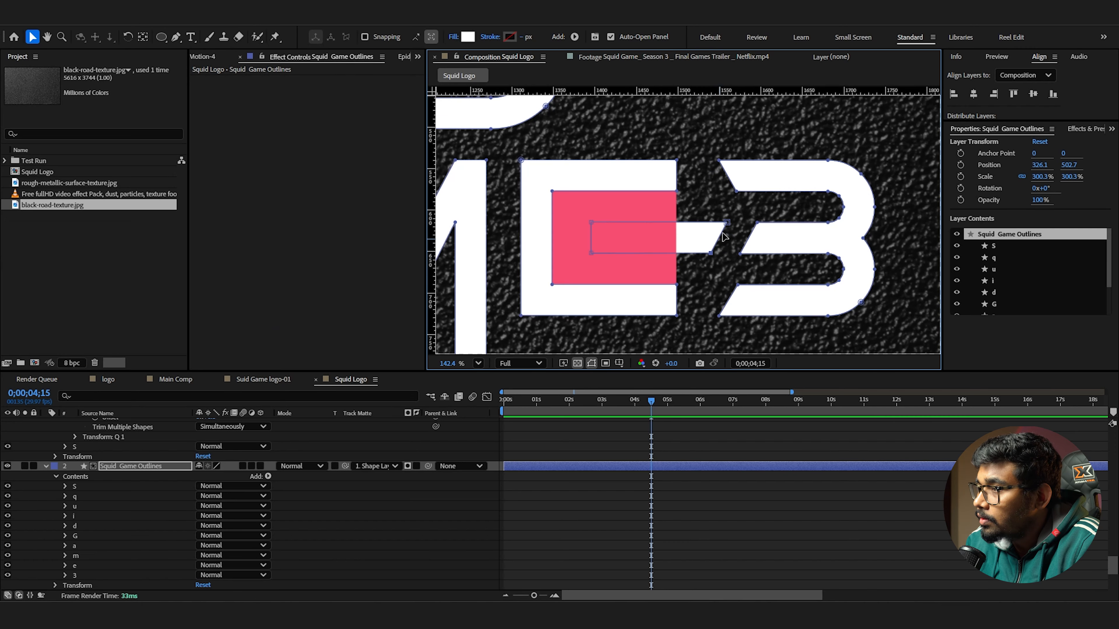
pyautogui.moveTo(729, 225)
pyautogui.mouseDown()
pyautogui.moveTo(749, 230)
pyautogui.moveTo(730, 254)
pyautogui.moveTo(751, 225)
pyautogui.mouseUp()
pyautogui.hotkey('ctrl', 'z')
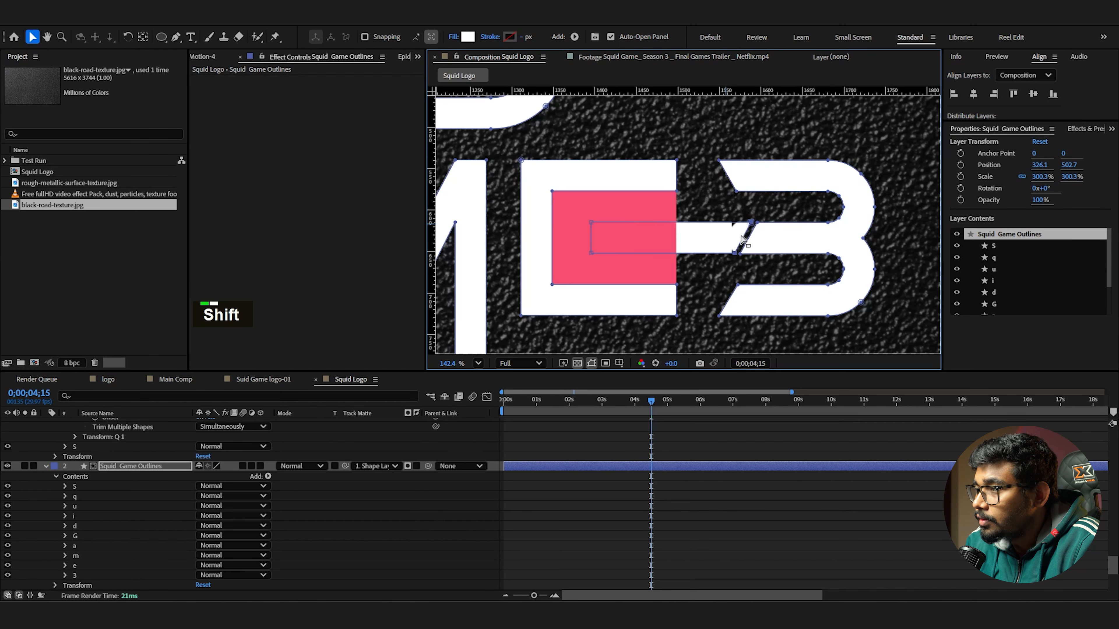
# Extend the E2 path in Shape Layer 3 toward the 3 so its stroke covers the lengthened middle bar
pyautogui.scroll(10, 550, 455)
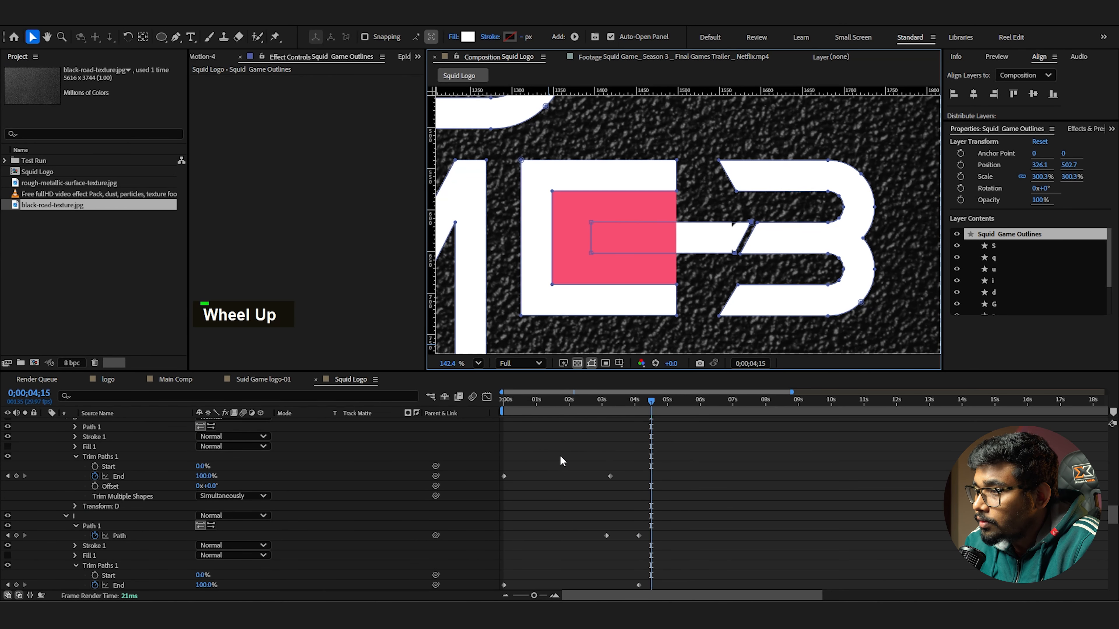
pyautogui.click(92, 476)
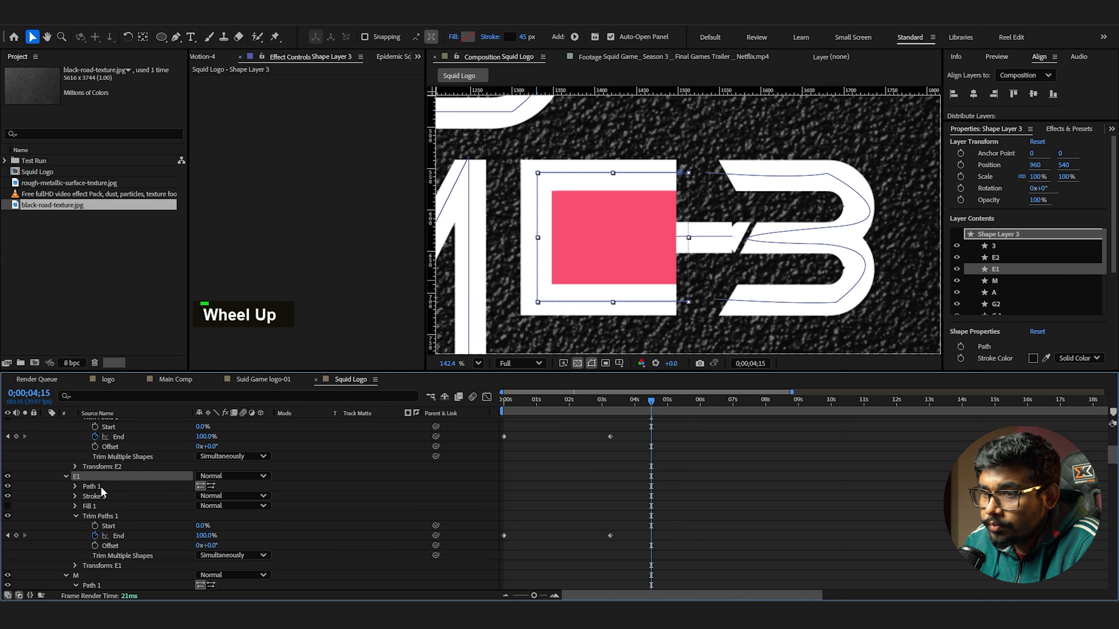
pyautogui.click(93, 486)
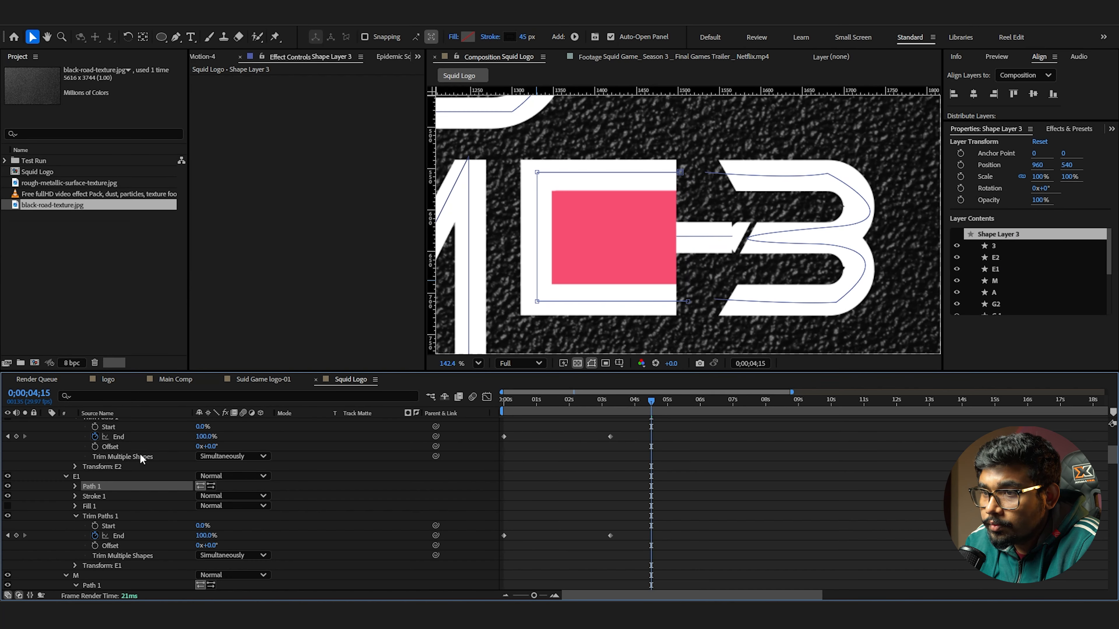
pyautogui.scroll(3, 118, 462)
pyautogui.click(105, 447)
pyautogui.moveTo(728, 236); pyautogui.dragTo(745, 237)
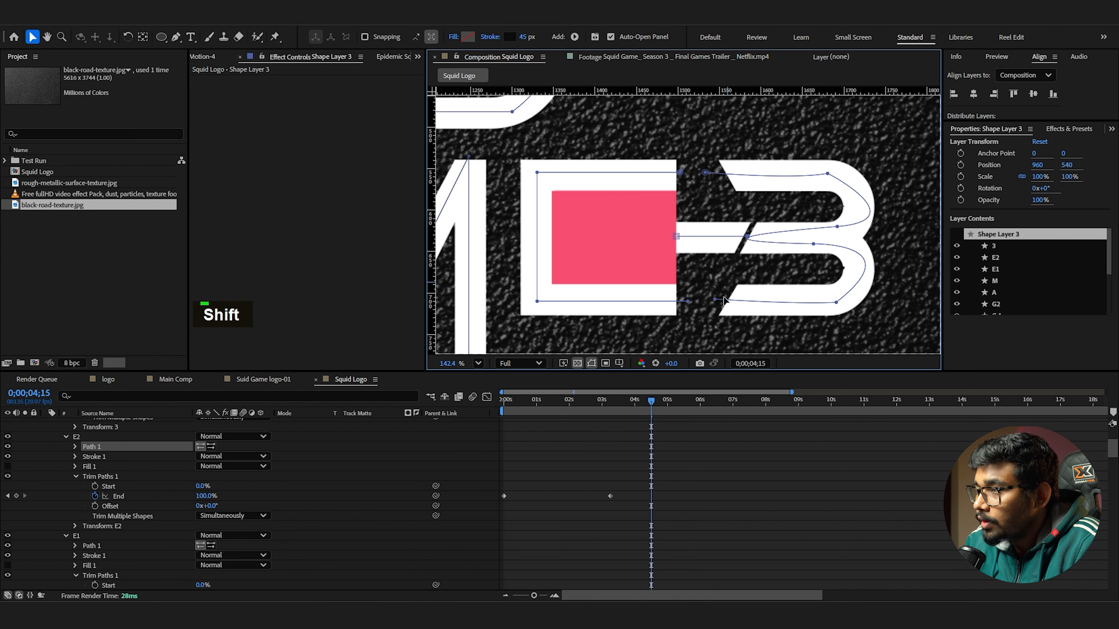
# Move the 3 in the Squid Game Outlines layer slightly away from the E to widen the gap
pyautogui.scroll(-10, 115, 495)
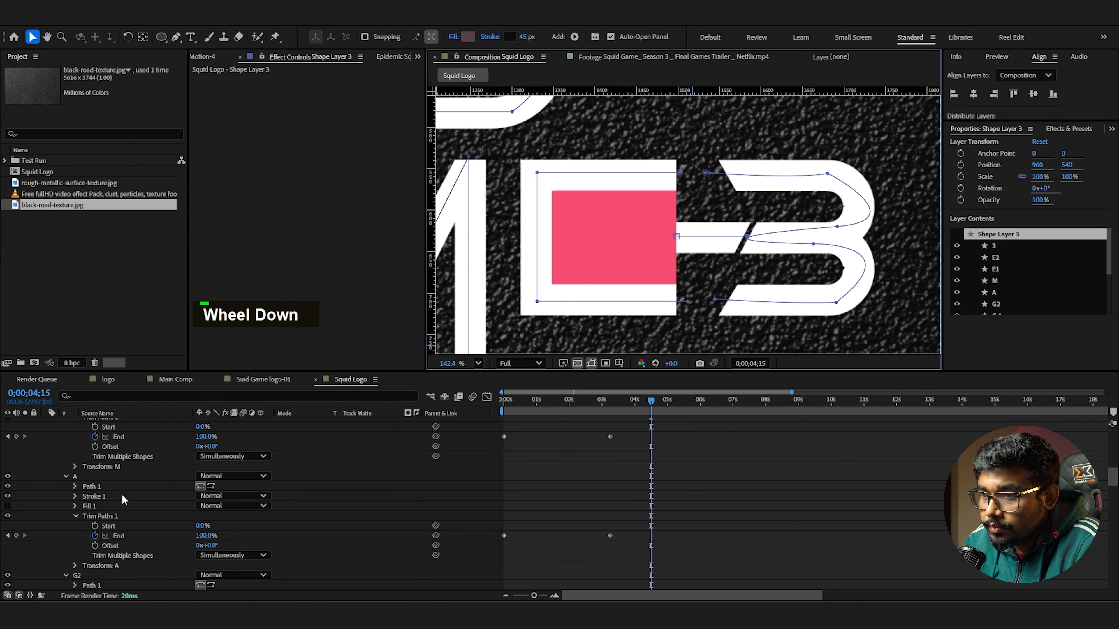
pyautogui.scroll(-10, 126, 492)
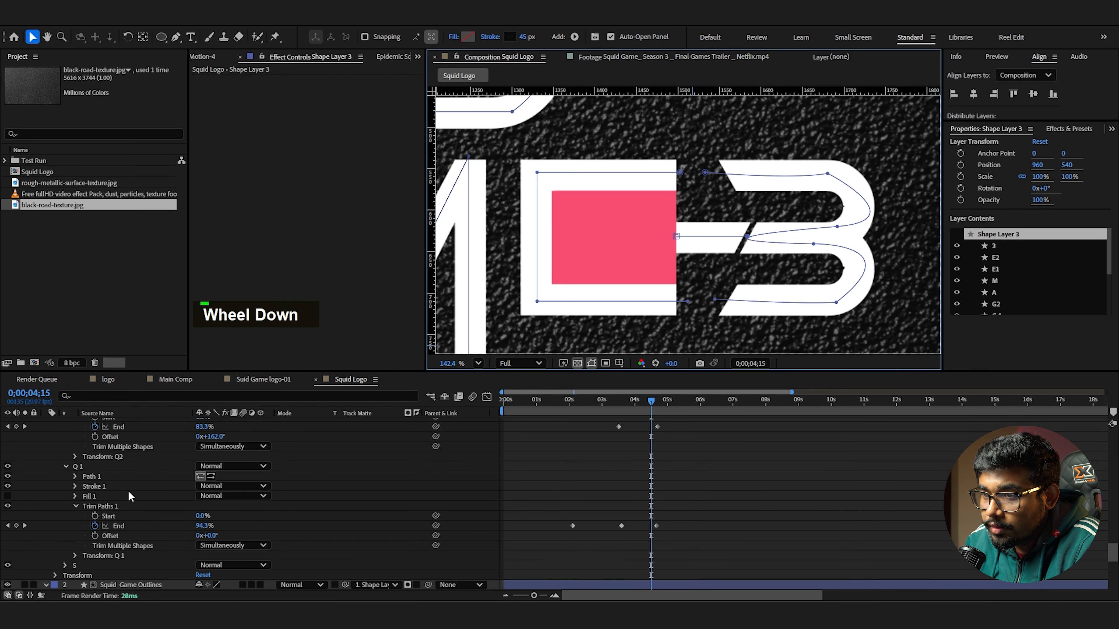
pyautogui.click(82, 574)
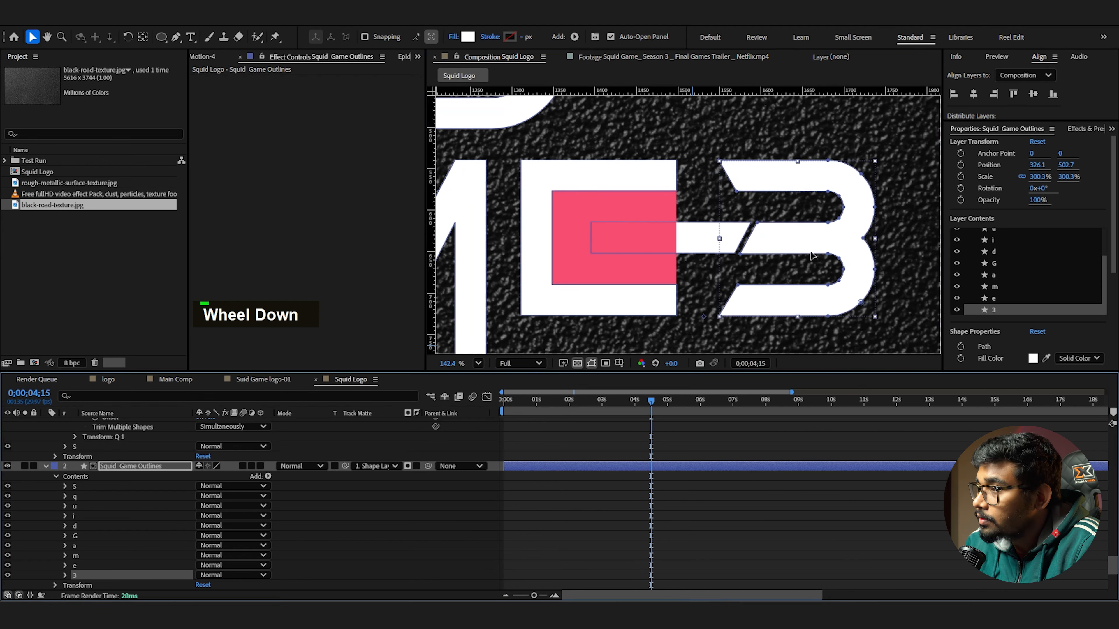
pyautogui.scroll(6, 267, 462)
pyautogui.scroll(10, 264, 461)
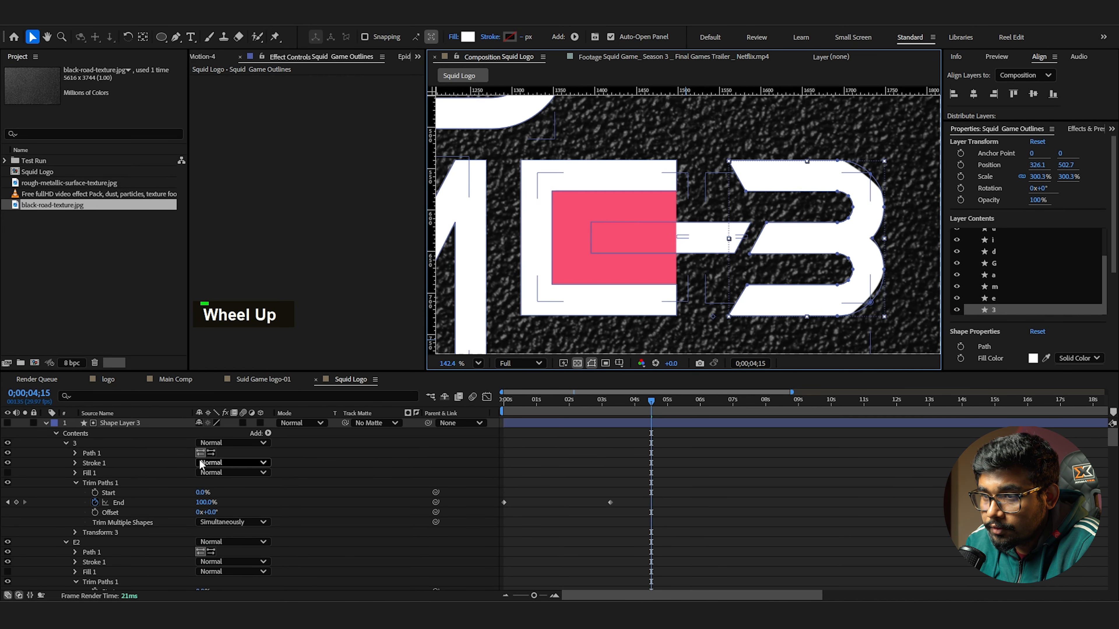
# Nudge the 3 group in Shape Layer 3 slightly away from the E to follow the shifted outline
pyautogui.click(88, 443)
pyautogui.hotkey('ctrl', 'z')
pyautogui.hotkey('ctrl', 'z')
pyautogui.hotkey('ctrl', 'z')
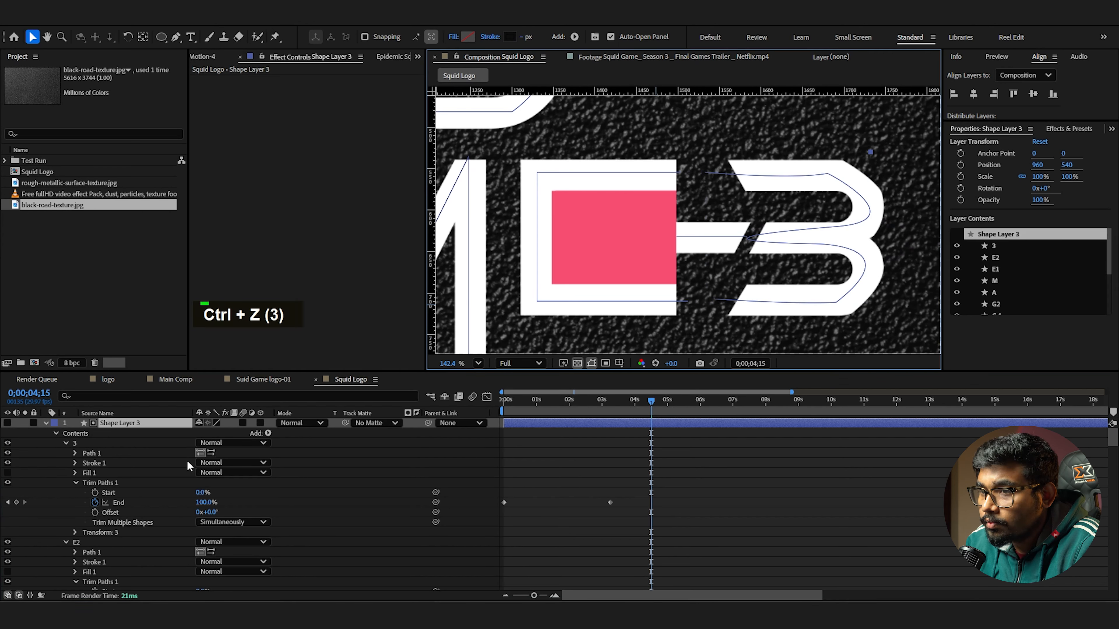
pyautogui.press('Right')
pyautogui.press('Right')
pyautogui.press('Right')
pyautogui.press('Right')
pyautogui.press('Right')
pyautogui.press('Right')
pyautogui.press('Right')
pyautogui.press('Right')
pyautogui.press('Right')
pyautogui.press('Right')
pyautogui.press('Right')
pyautogui.press('Right')
pyautogui.press('Right')
pyautogui.press('Right')
pyautogui.press('Right')
pyautogui.press('Left')
pyautogui.press('Left')
pyautogui.press('Left')
pyautogui.press('Left')
pyautogui.press('Left')
pyautogui.press('Left')
pyautogui.press('Left')
pyautogui.press('Left')
pyautogui.press('Left')
pyautogui.press('Left')
pyautogui.press('Left')
pyautogui.press('Left')
pyautogui.press('Left')
pyautogui.hscroll(2, 645, 495)
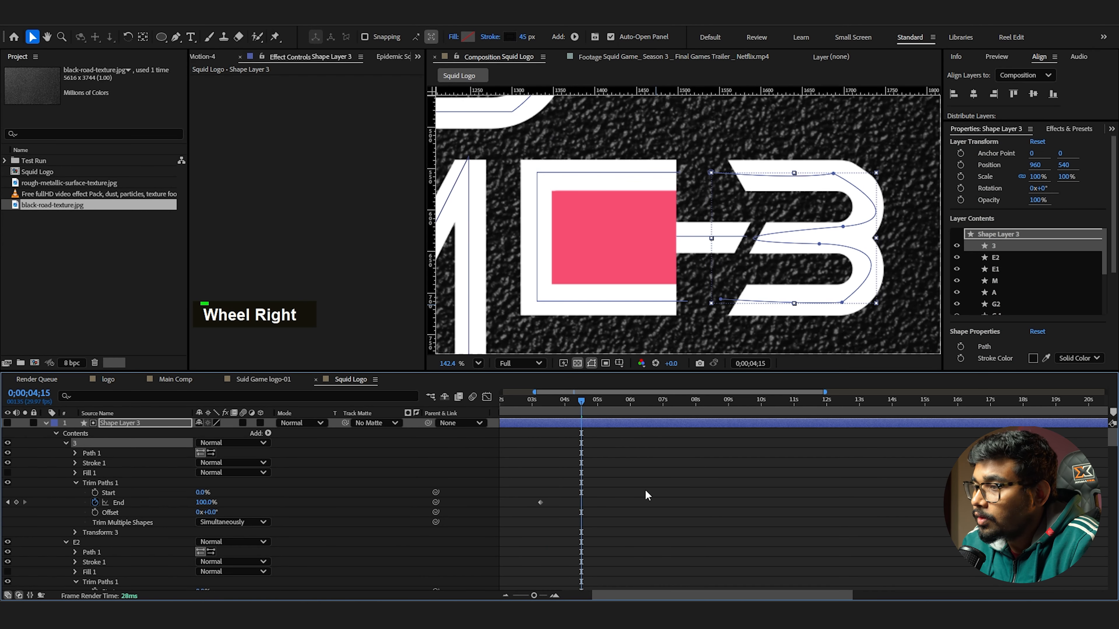
# Move E2's Trim Paths End keyframes later so they run from about 3 to about 5 seconds
pyautogui.click(104, 484)
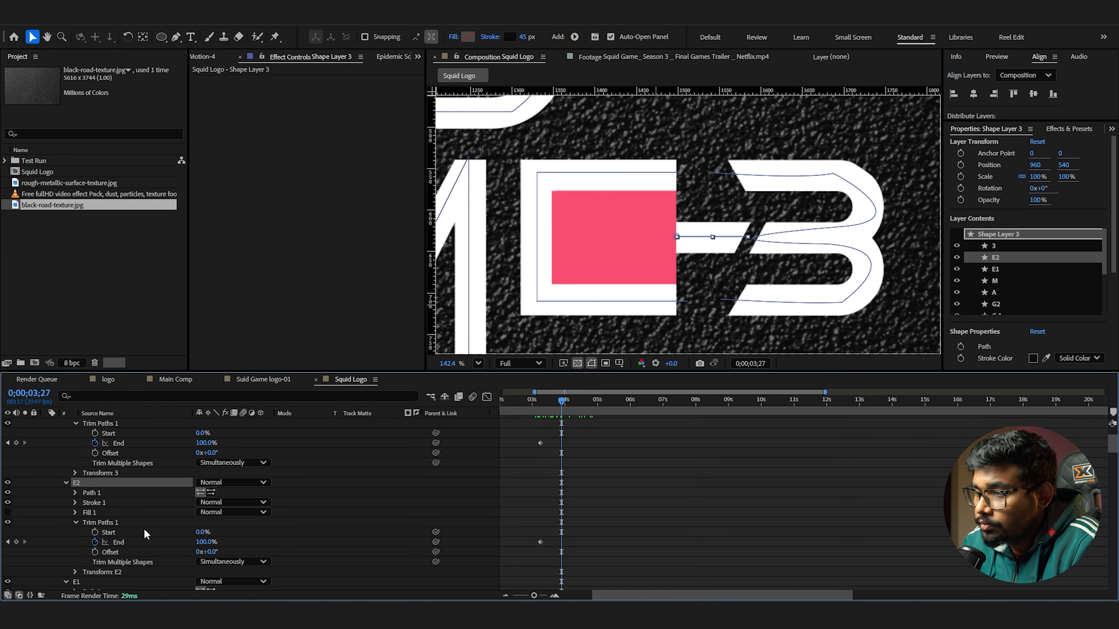
pyautogui.click(540, 542)
pyautogui.keyDown('alt'); pyautogui.scroll(-3, 540, 542); pyautogui.keyUp('alt')
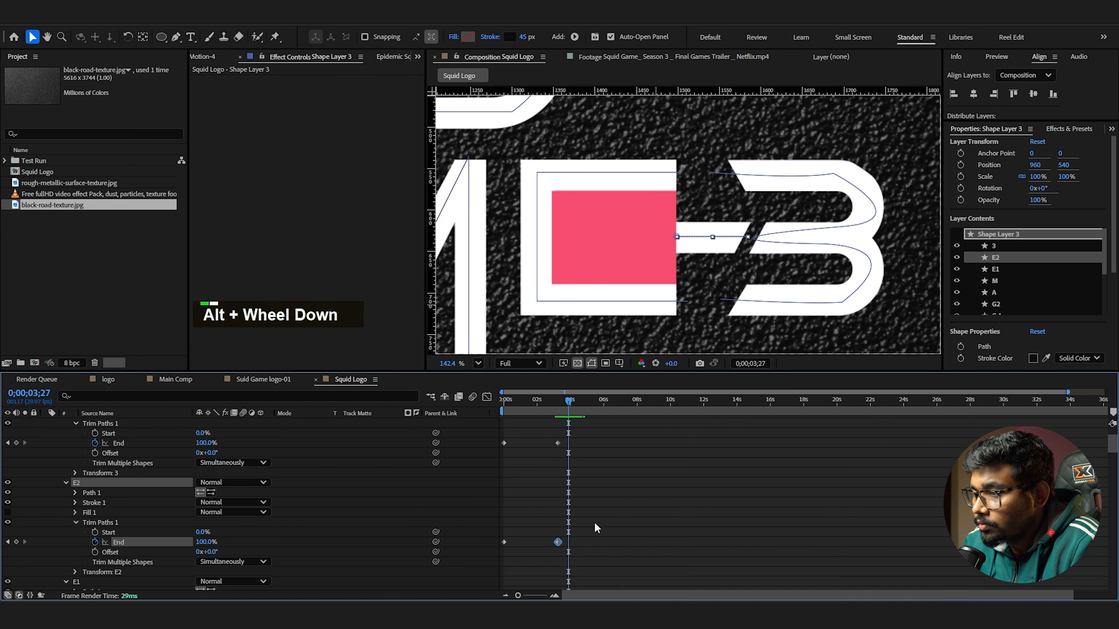
pyautogui.moveTo(554, 543)
pyautogui.mouseDown()
pyautogui.moveTo(585, 542)
pyautogui.moveTo(555, 541)
pyautogui.mouseUp()
pyautogui.click(505, 543)
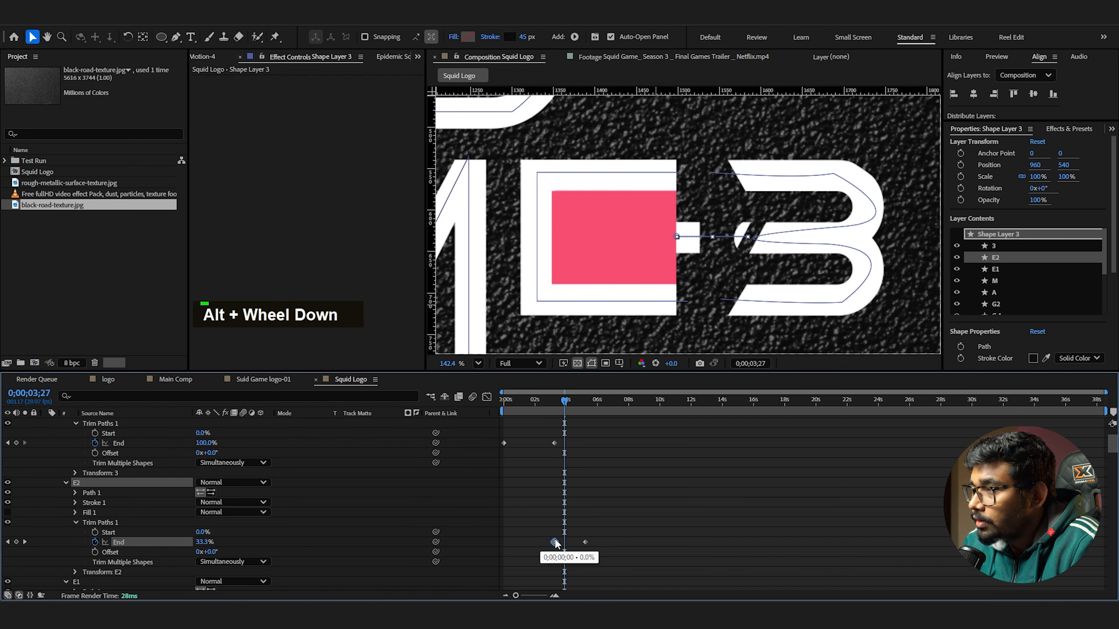
# Adjust the 3's Path 1 in Shape Layer 3 so its middle point clears the E's lengthened bar
pyautogui.click(800, 253)
pyautogui.scroll(5, 799, 254)
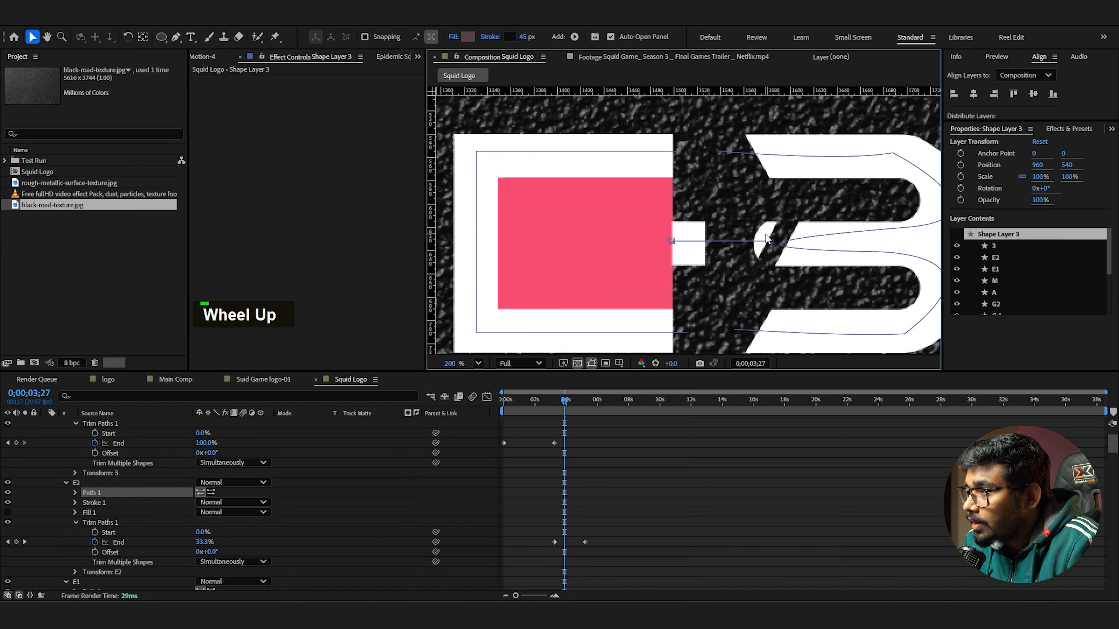
pyautogui.scroll(2, 139, 466)
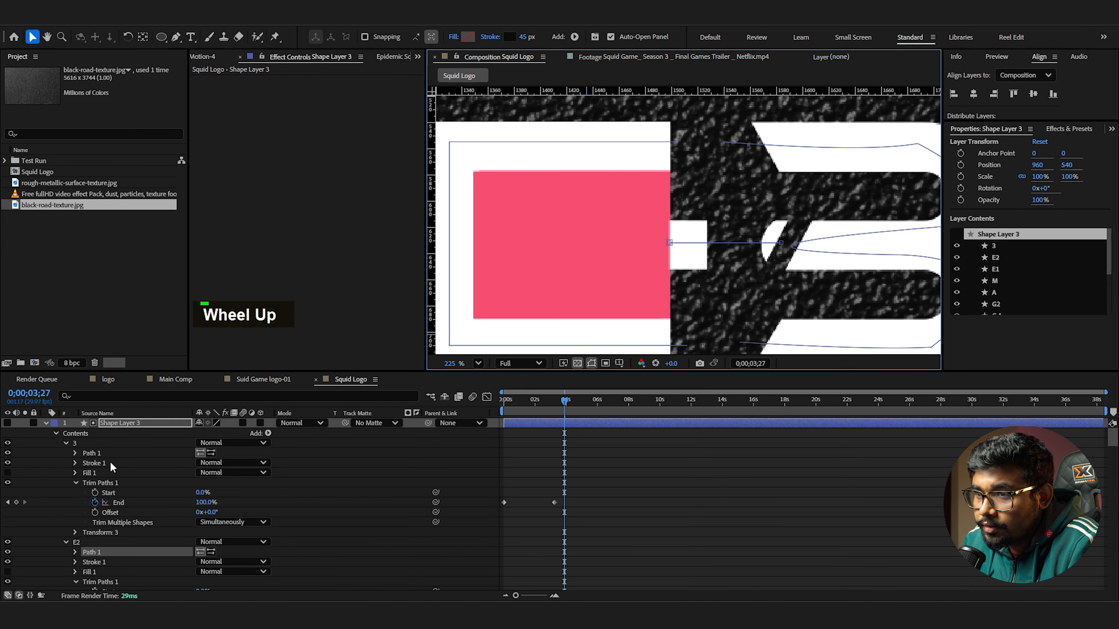
pyautogui.click(110, 456)
pyautogui.moveTo(679, 292); pyautogui.dragTo(542, 296)
pyautogui.click(758, 259)
pyautogui.moveTo(500, 253); pyautogui.dragTo(534, 263)
pyautogui.click(634, 442)
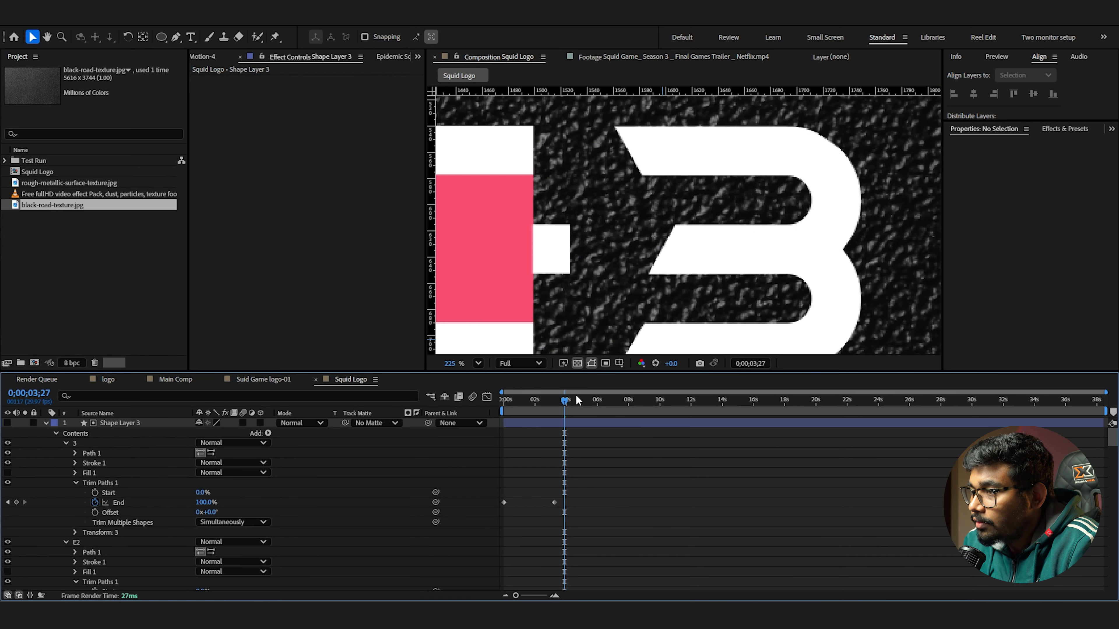
# Shift the 3's Trim Paths End keyframes to run from about 2.5 to 5 seconds and refine its path's middle curve
pyautogui.moveTo(565, 400); pyautogui.dragTo(588, 400)
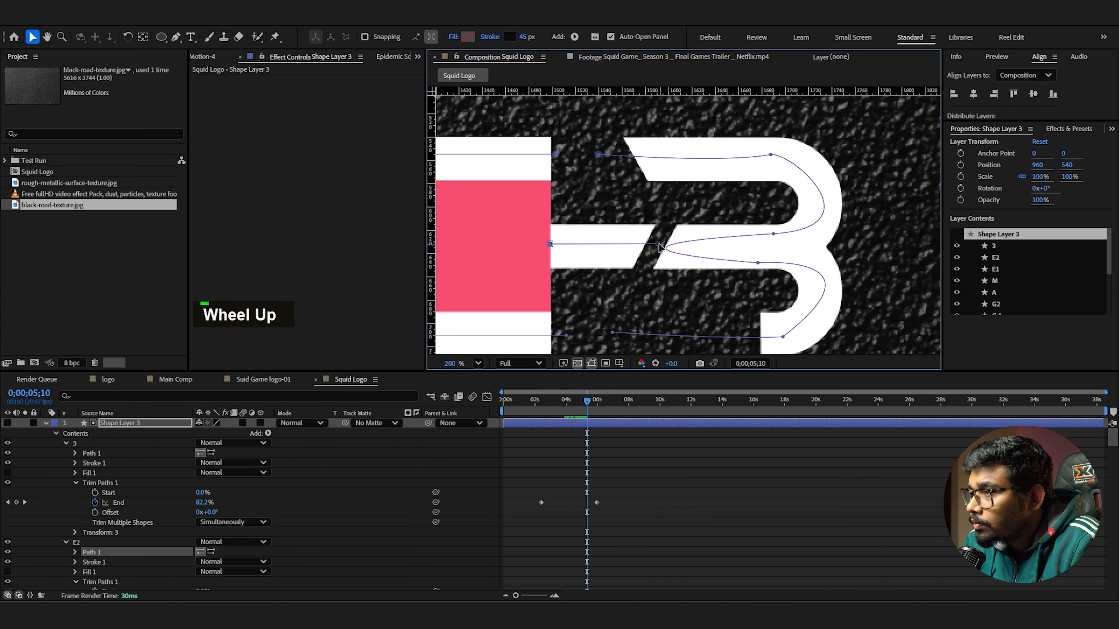
pyautogui.moveTo(587, 401); pyautogui.dragTo(574, 406)
pyautogui.click(774, 235)
pyautogui.press('g')
pyautogui.moveTo(719, 238)
pyautogui.mouseDown()
pyautogui.moveTo(592, 253)
pyautogui.moveTo(700, 241)
pyautogui.mouseUp()
pyautogui.moveTo(577, 401); pyautogui.dragTo(603, 412)
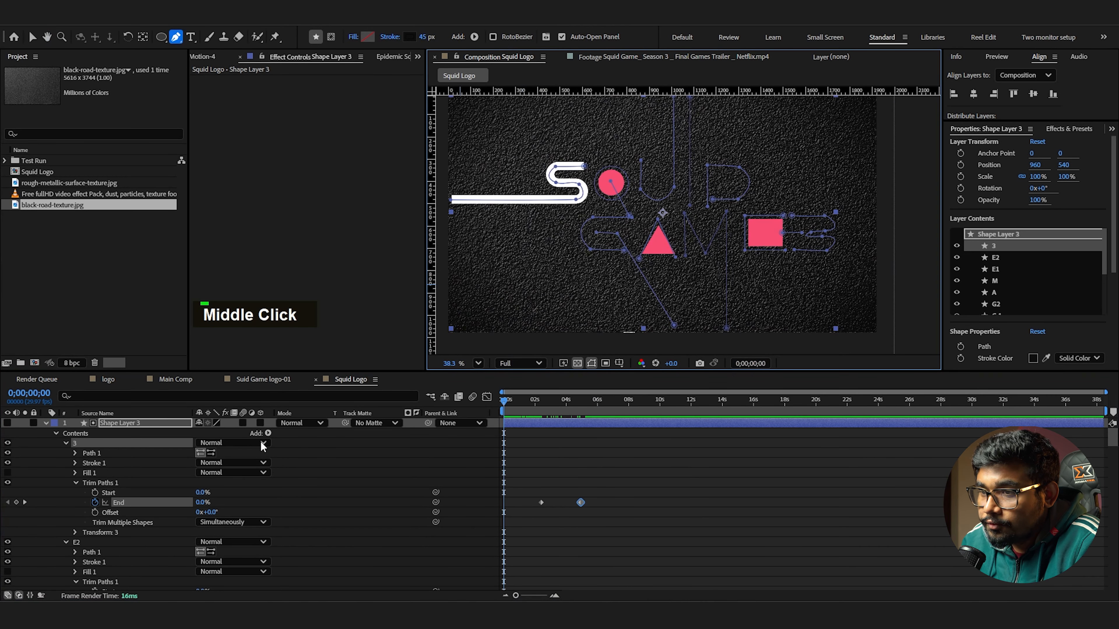
# Keyframe the S group's Position in Squid Game Outlines from -74, 0 at 0 seconds to 0, 0 at about 3.7 seconds
pyautogui.scroll(-10, 115, 496)
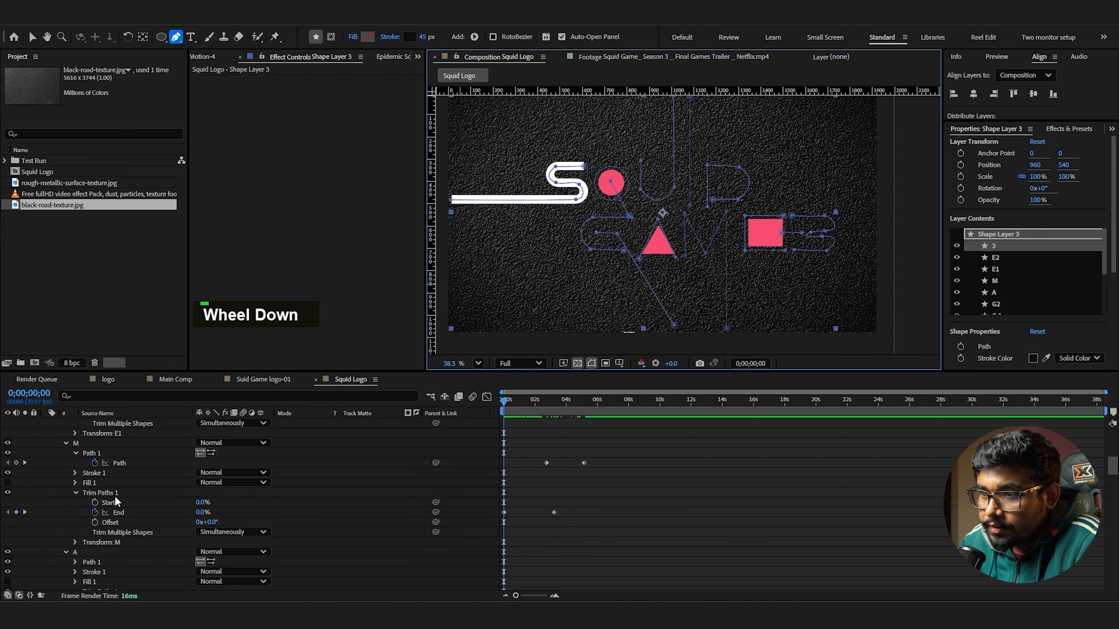
pyautogui.scroll(-20, 115, 497)
pyautogui.click(78, 450)
pyautogui.click(78, 445)
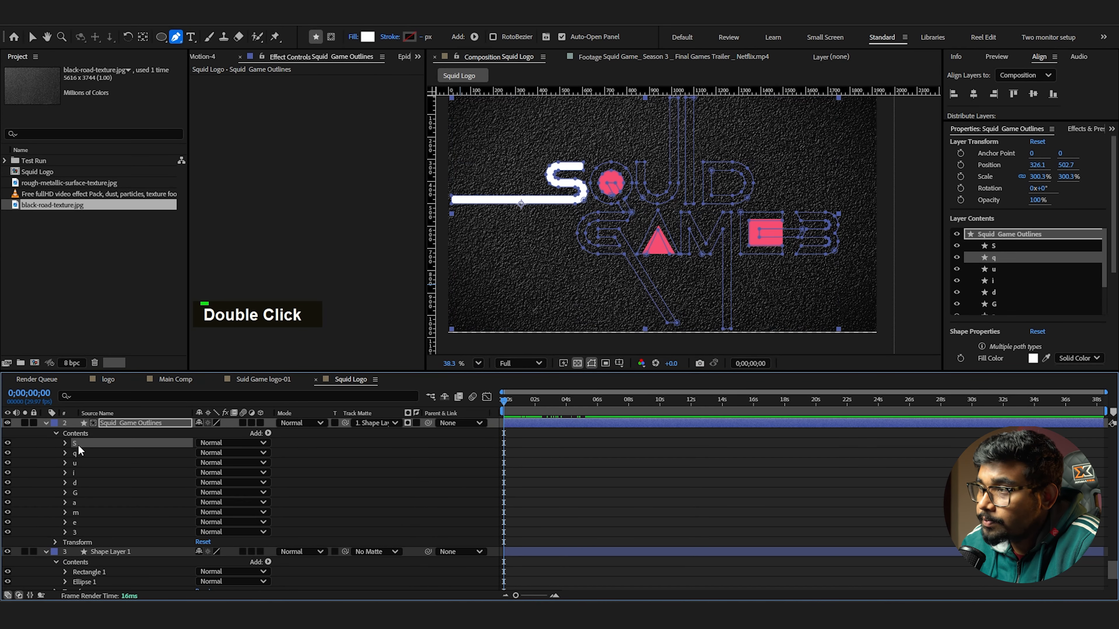
pyautogui.doubleClick(78, 445)
pyautogui.click(75, 481)
pyautogui.click(94, 502)
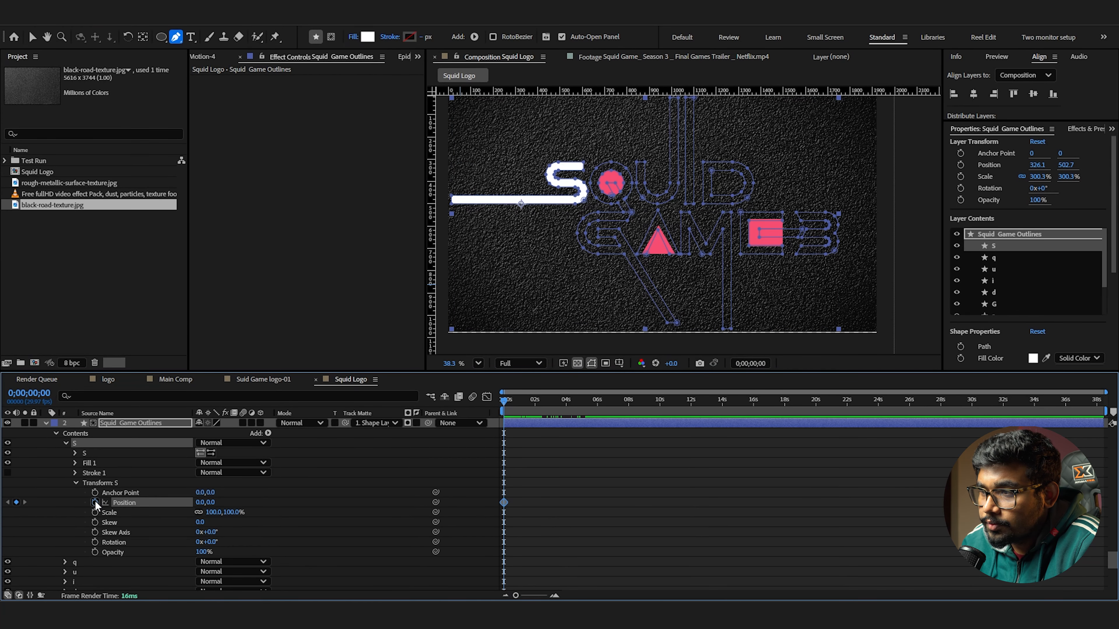
pyautogui.moveTo(505, 502); pyautogui.dragTo(562, 503)
pyautogui.moveTo(199, 503); pyautogui.dragTo(151, 487)
pyautogui.hotkey('ctrl', 'z')
# Keyframe the S group's Position in Shape Layer 3 from -223, 0 at 0 seconds to 0, 0 at about 3.3 seconds
pyautogui.scroll(3, 52, 444)
pyautogui.scroll(-10, 113, 464)
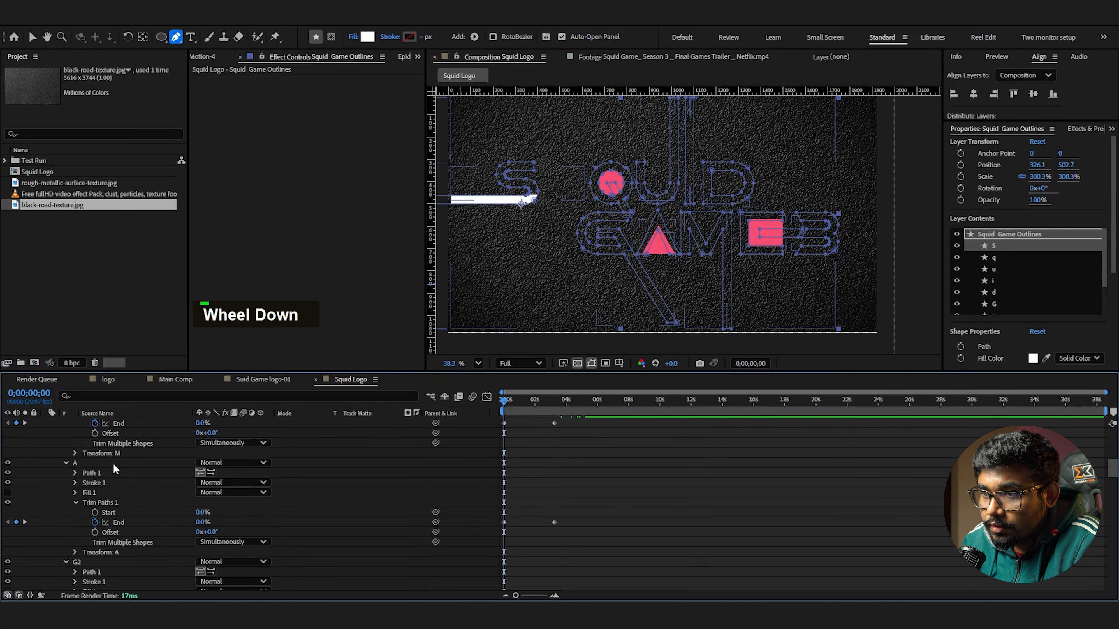
pyautogui.scroll(-6, 115, 463)
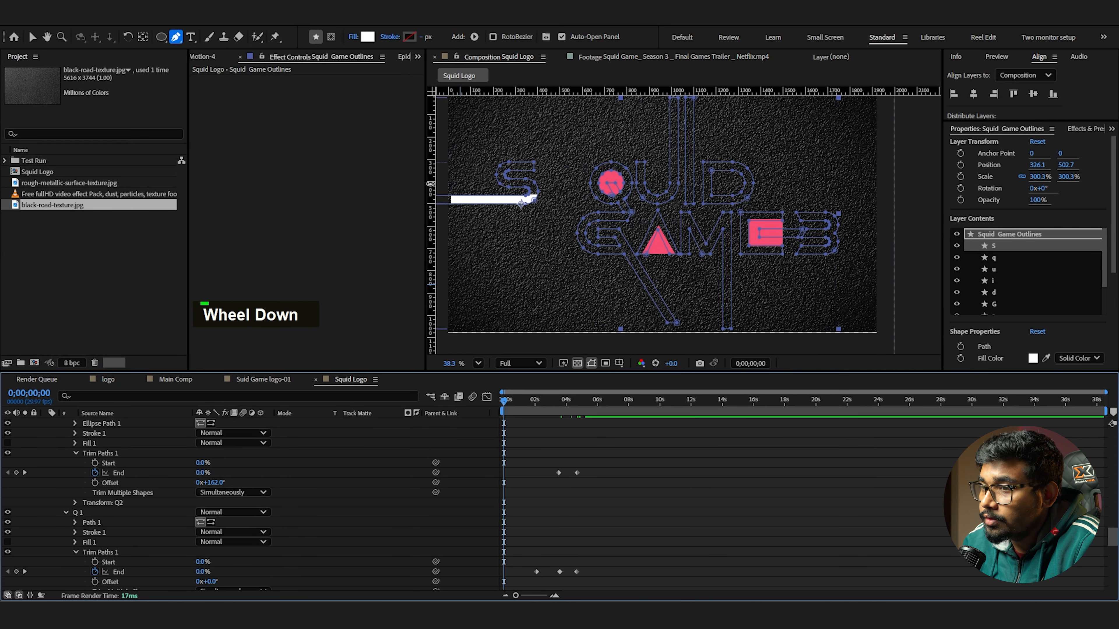
pyautogui.scroll(-5, 164, 457)
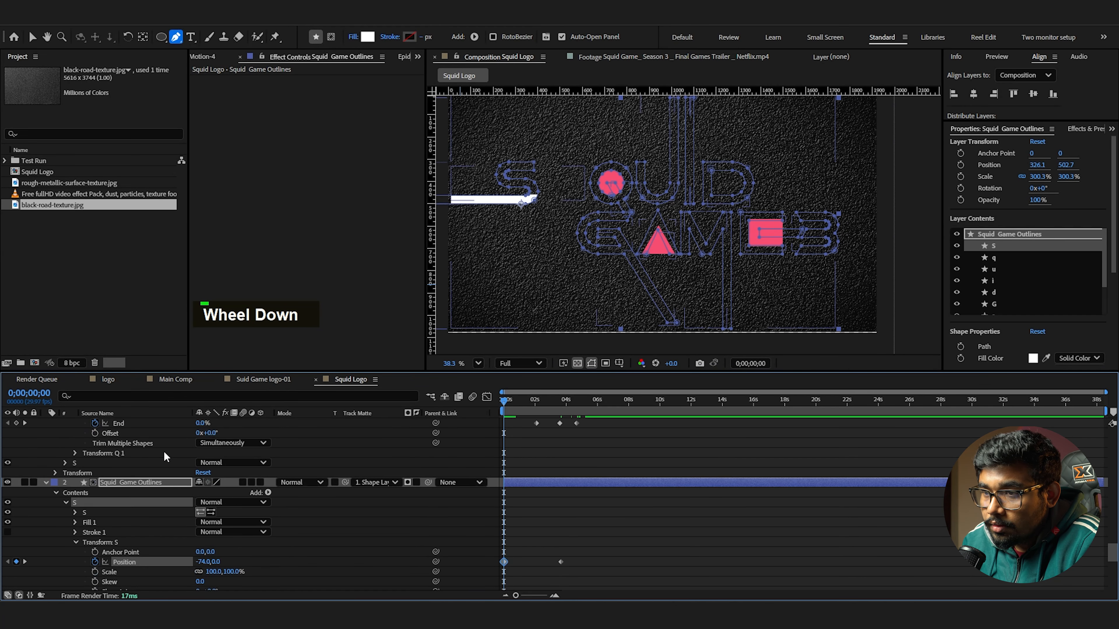
pyautogui.click(88, 464)
pyautogui.click(65, 462)
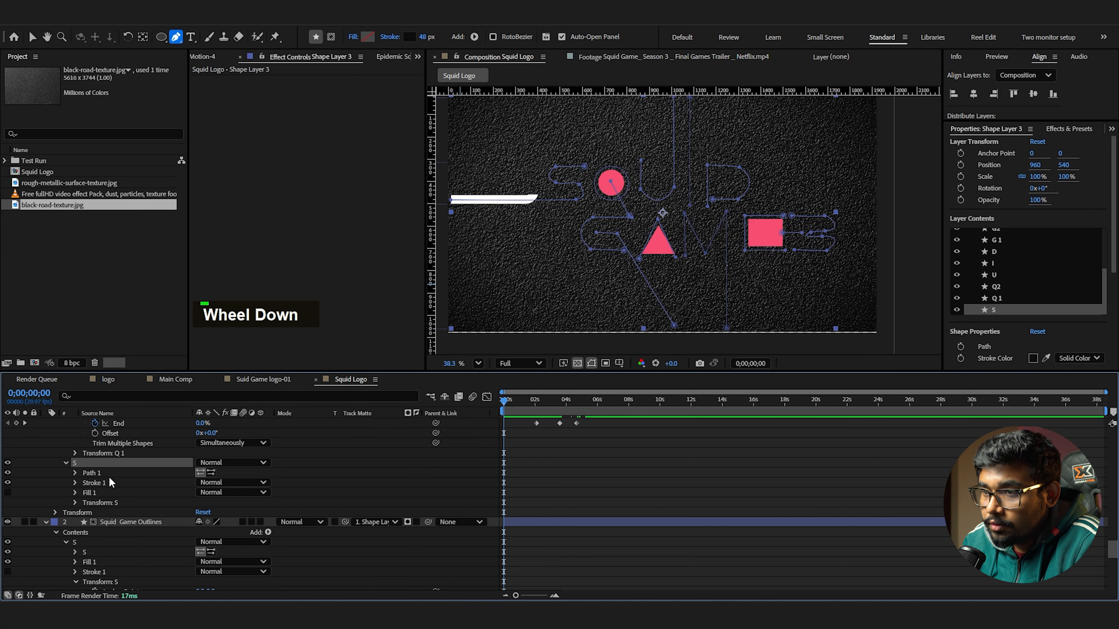
pyautogui.click(77, 502)
pyautogui.scroll(-2, 573, 485)
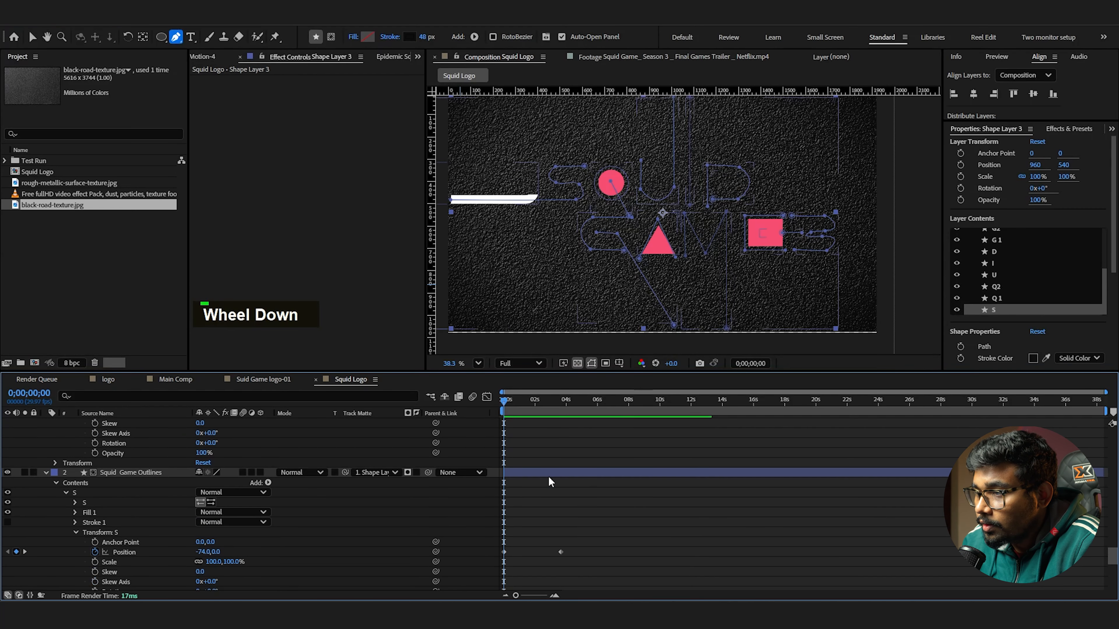
pyautogui.scroll(3, 529, 458)
pyautogui.moveTo(504, 462); pyautogui.dragTo(554, 462)
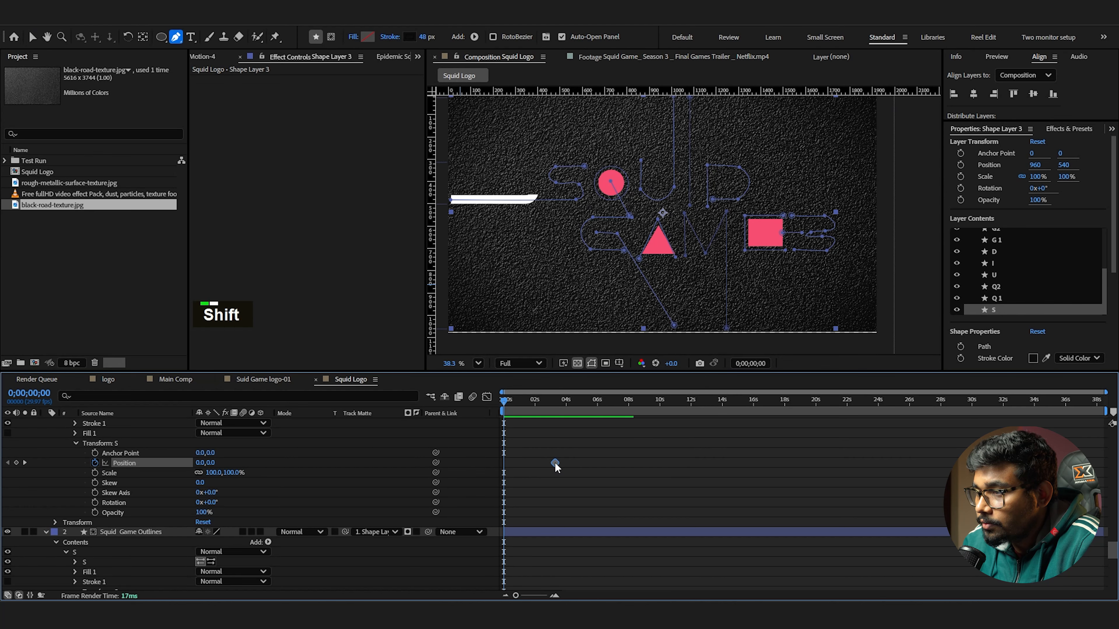
pyautogui.moveTo(203, 462); pyautogui.dragTo(70, 464)
pyautogui.moveTo(505, 399)
pyautogui.mouseDown()
pyautogui.moveTo(593, 401)
pyautogui.moveTo(501, 403)
pyautogui.mouseUp()
# Preview the logo animation from the start and scrub on to 0;00;05;27 to check the complete logo
pyautogui.press('v')
pyautogui.scroll(-2, 745, 267)
pyautogui.click(881, 242)
pyautogui.middleClick(787, 250)
pyautogui.press('space')
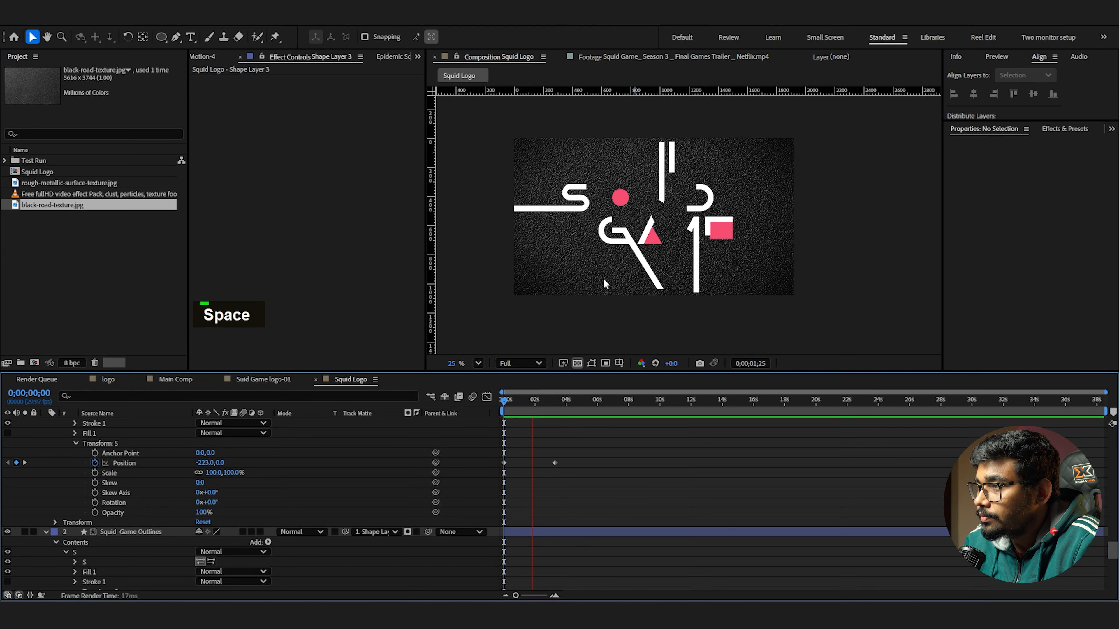
pyautogui.press('space')
pyautogui.moveTo(560, 400); pyautogui.dragTo(580, 403)
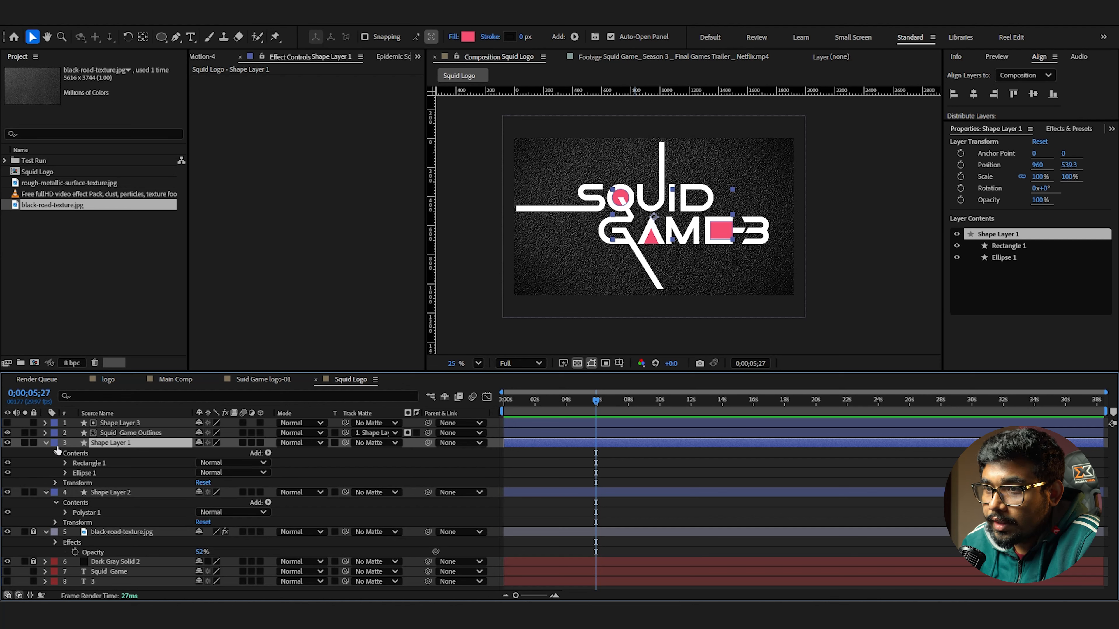
# Copy Polystar 1 from Shape Layer 2 into Shape Layer 1's contents and delete Shape Layer 2
pyautogui.click(45, 442)
pyautogui.click(47, 452)
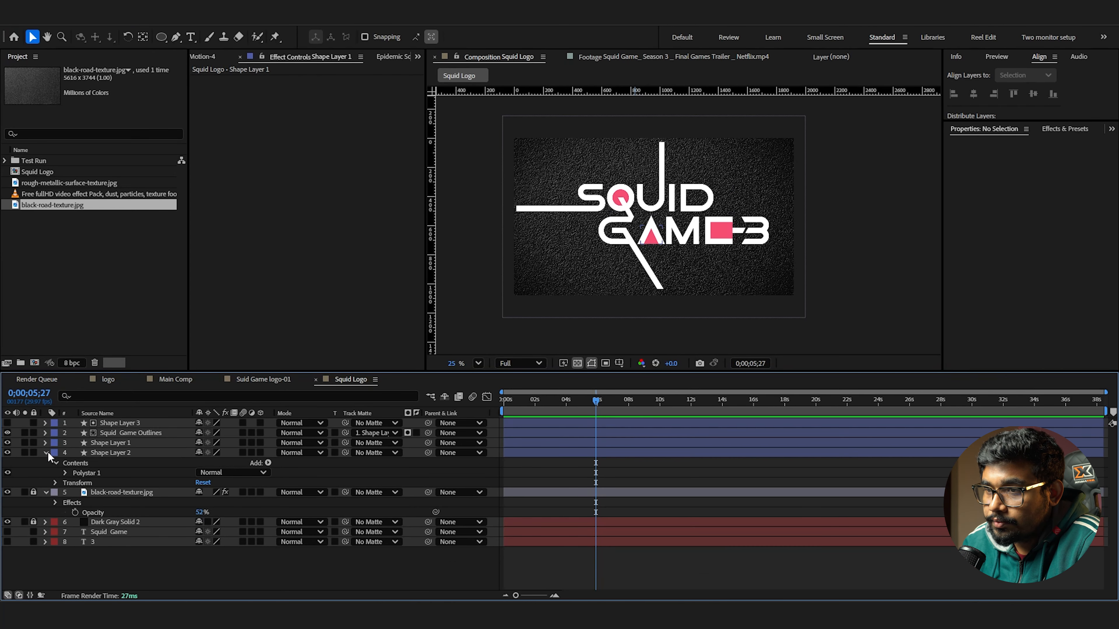
pyautogui.click(79, 471)
pyautogui.press('ctrl')
pyautogui.hotkey('ctrl', 'v')
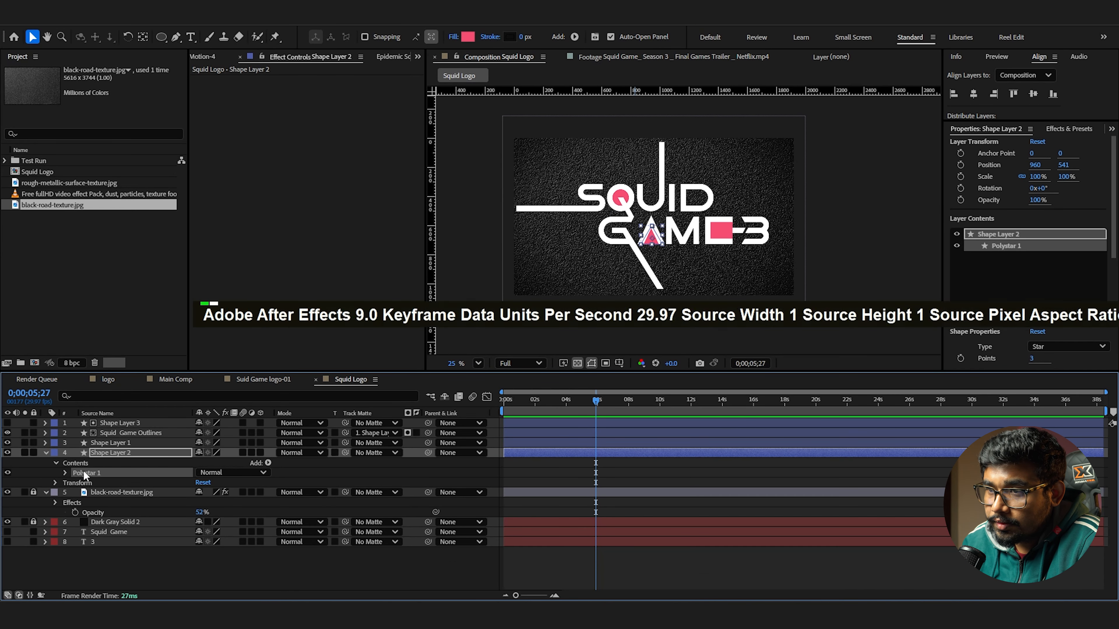
pyautogui.click(45, 443)
pyautogui.click(84, 453)
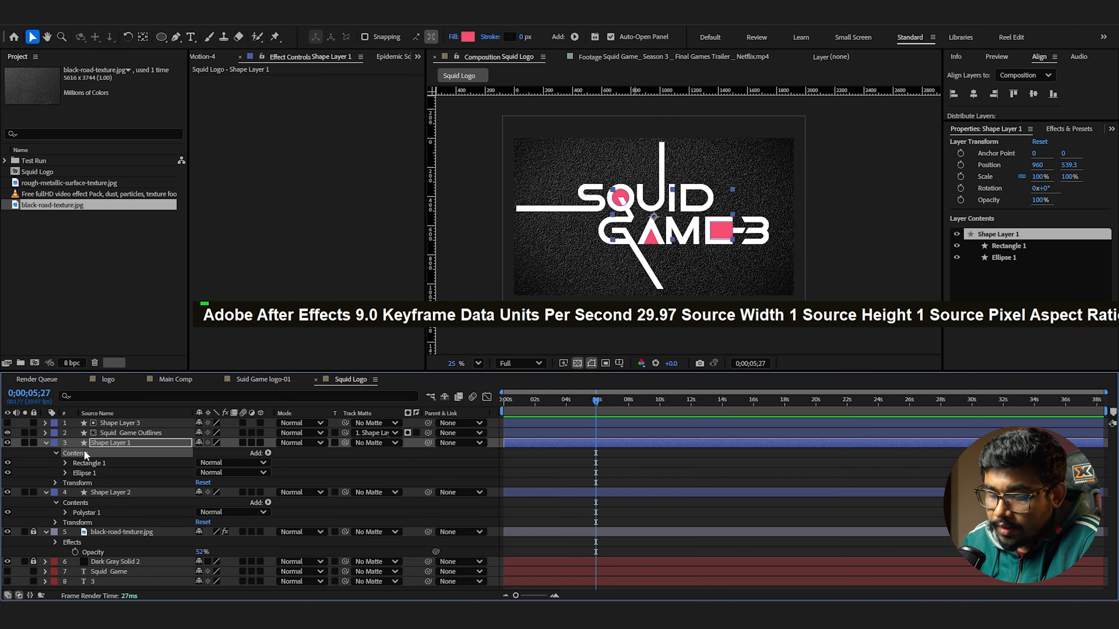
pyautogui.hotkey('ctrl', 'v')
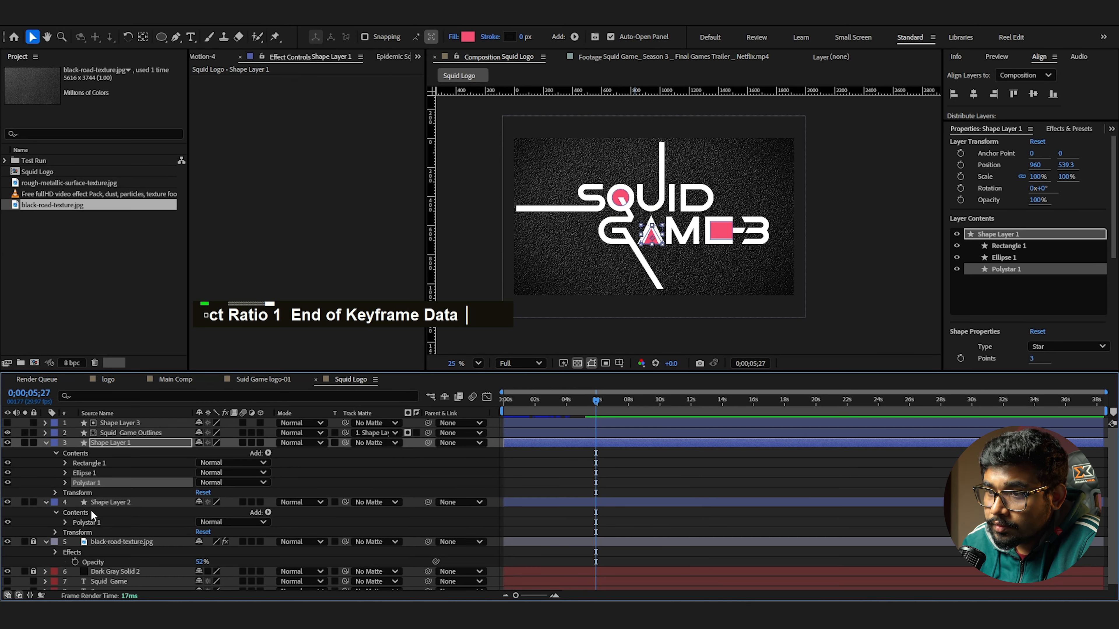
pyautogui.click(103, 503)
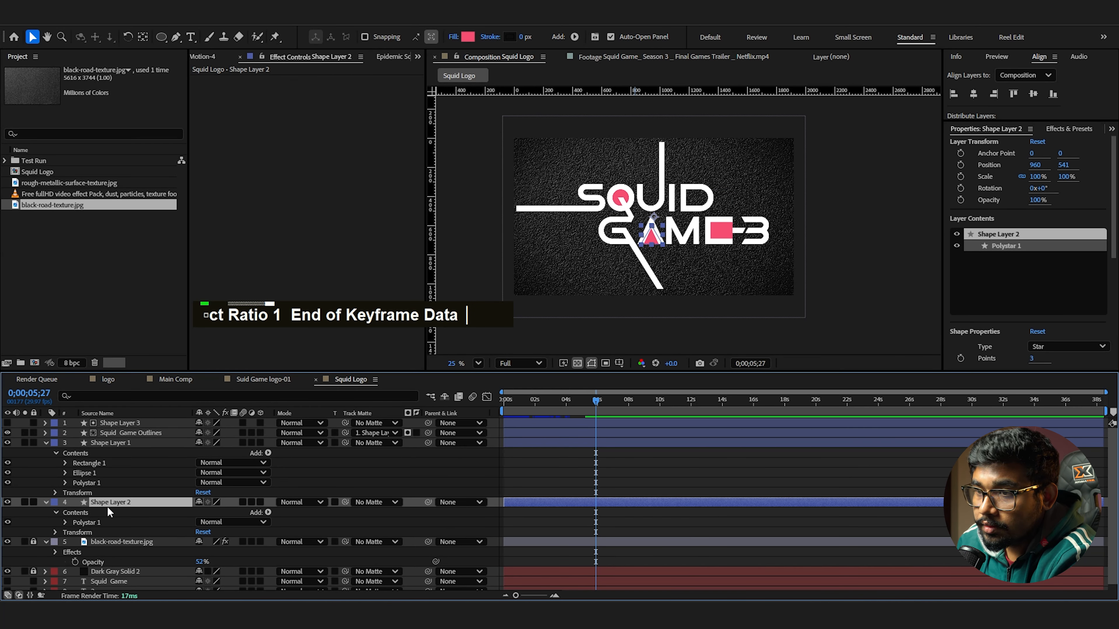
pyautogui.press('Delete')
# Add Position and Scale keyframes to Rectangle 1's transform in Shape Layer 1 at 0;00;05;27
pyautogui.click(108, 443)
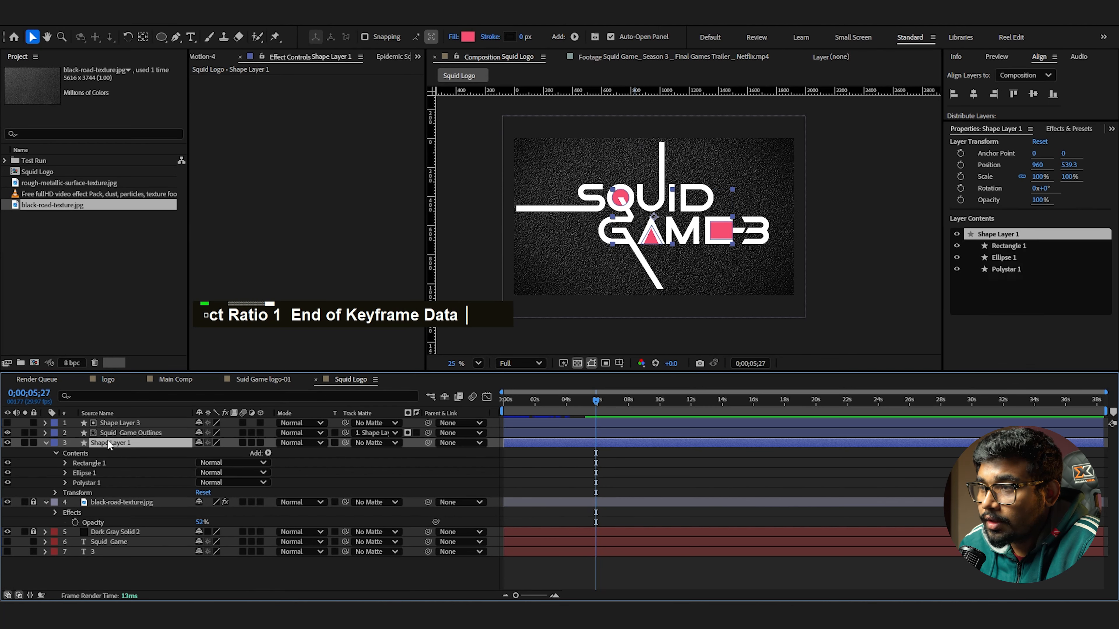
pyautogui.click(66, 462)
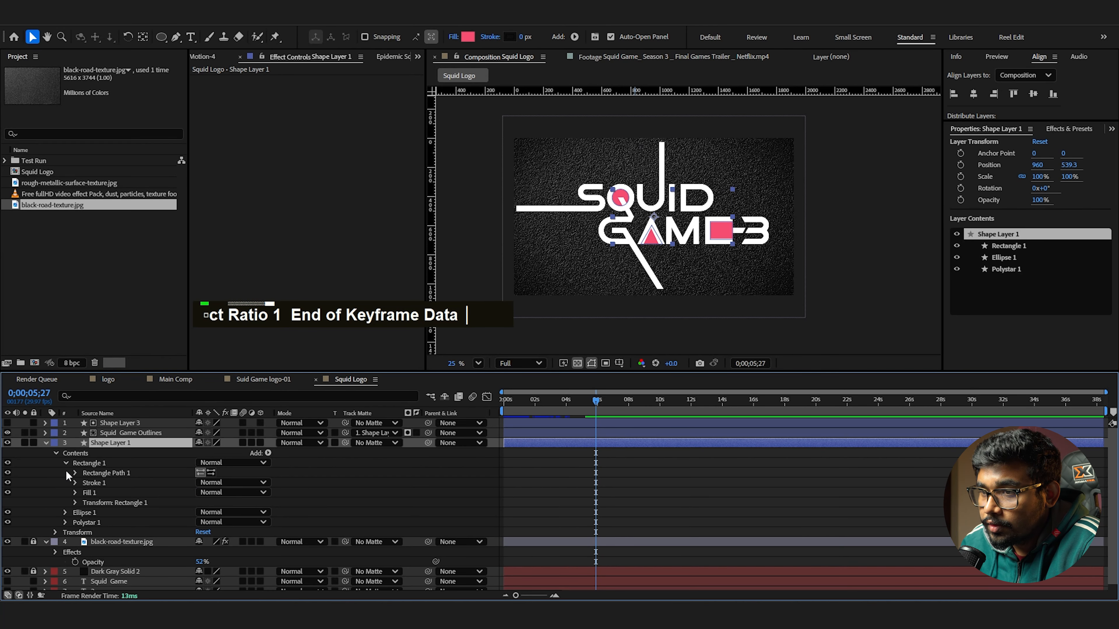
pyautogui.click(76, 502)
pyautogui.click(96, 522)
pyautogui.click(95, 533)
# Add Position and Scale keyframes to Ellipse 1's transform in Shape Layer 1 at 0;00;05;27
pyautogui.scroll(-3, 94, 497)
pyautogui.click(66, 523)
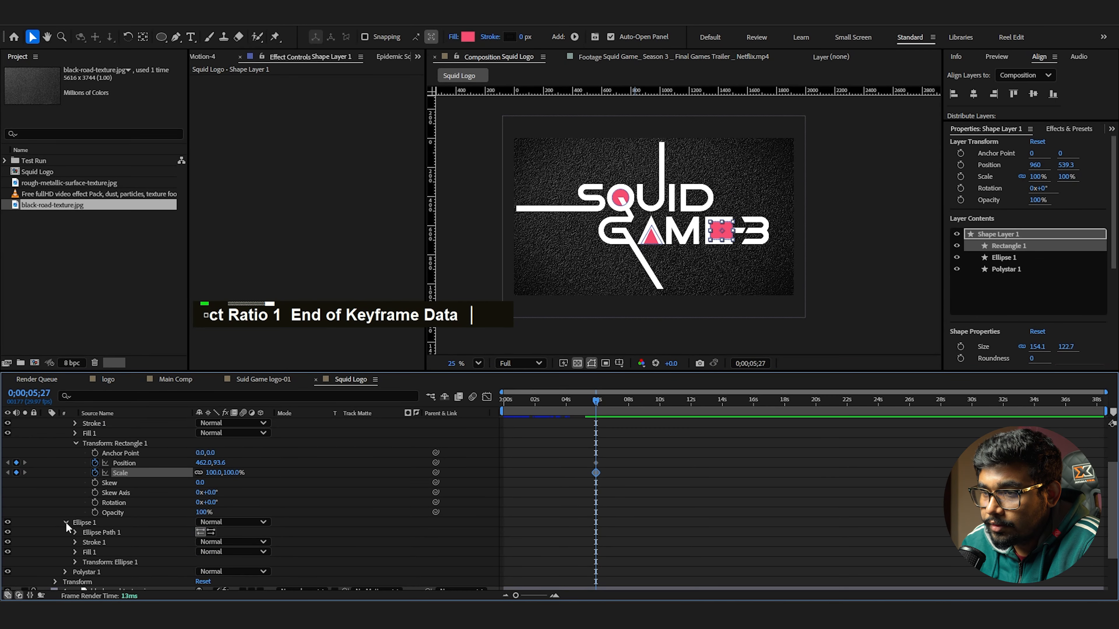
pyautogui.click(75, 563)
pyautogui.scroll(-5, 75, 562)
pyautogui.click(95, 507)
pyautogui.click(96, 517)
# Add Position and Scale keyframes to Polystar 1's transform in Shape Layer 1 at 0;00;05;27
pyautogui.click(66, 566)
pyautogui.scroll(-6, 66, 565)
pyautogui.click(76, 516)
pyautogui.click(95, 536)
pyautogui.click(95, 546)
# Reveal Shape Layer 1's keyframes and move all Position and Scale keyframes of the three shapes to about 1.5 seconds
pyautogui.scroll(5, 562, 473)
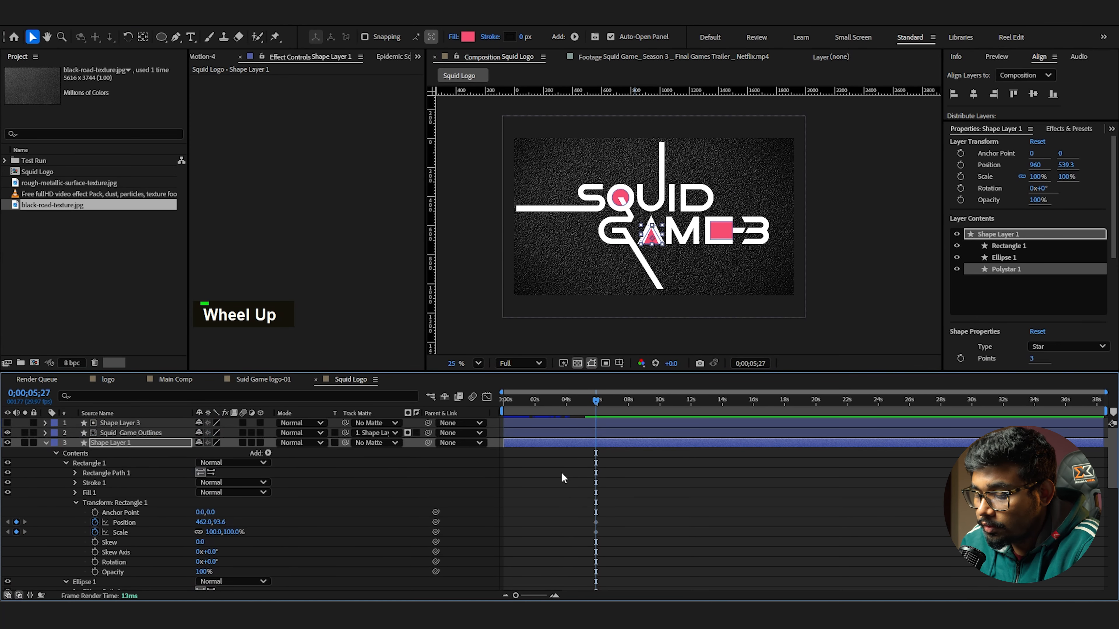
pyautogui.press('u')
pyautogui.moveTo(622, 459); pyautogui.dragTo(581, 528)
pyautogui.moveTo(597, 466); pyautogui.dragTo(530, 466)
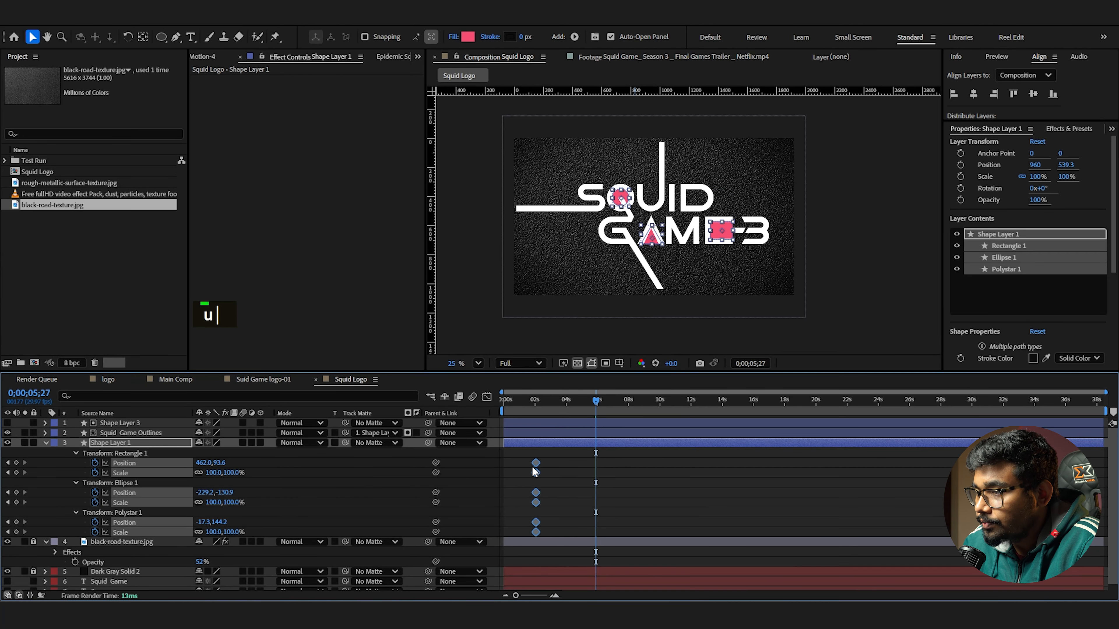
# Return to 0 seconds and show the Title/Action Safe guides over the composition
pyautogui.moveTo(596, 399); pyautogui.dragTo(452, 409)
pyautogui.scroll(2, 689, 221)
pyautogui.click(620, 363)
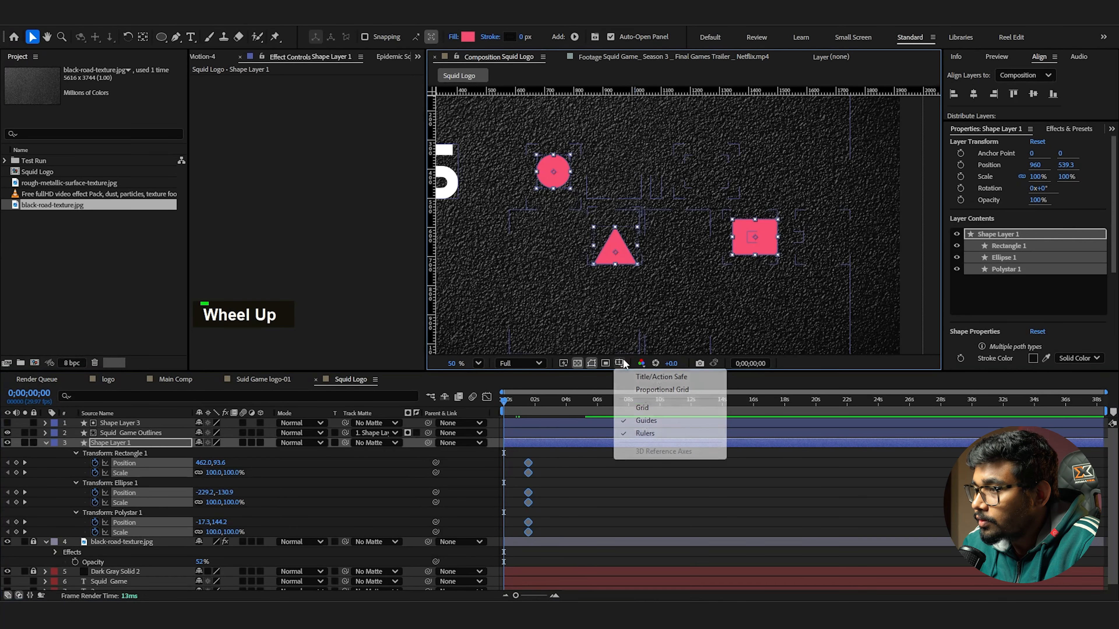
pyautogui.click(643, 376)
pyautogui.scroll(-2, 647, 262)
pyautogui.middleClick(647, 261)
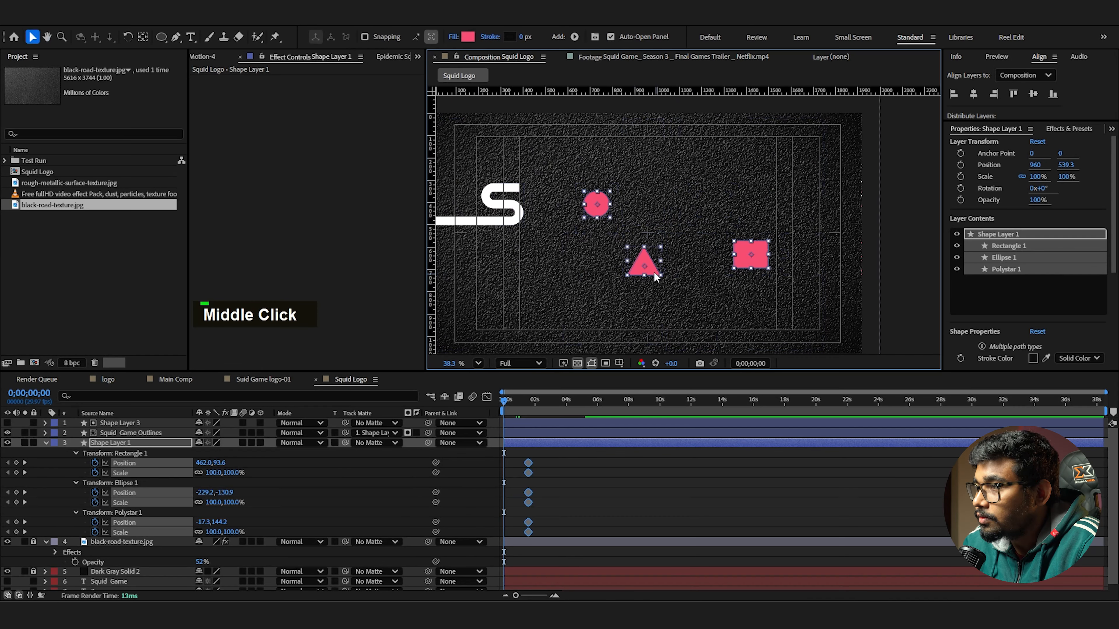
# At 0 seconds, scale Polystar 1 to 135% and move it to the composition's center at -1.6, -2.1
pyautogui.moveTo(650, 268); pyautogui.dragTo(653, 241)
pyautogui.hotkey('ctrl', 'z')
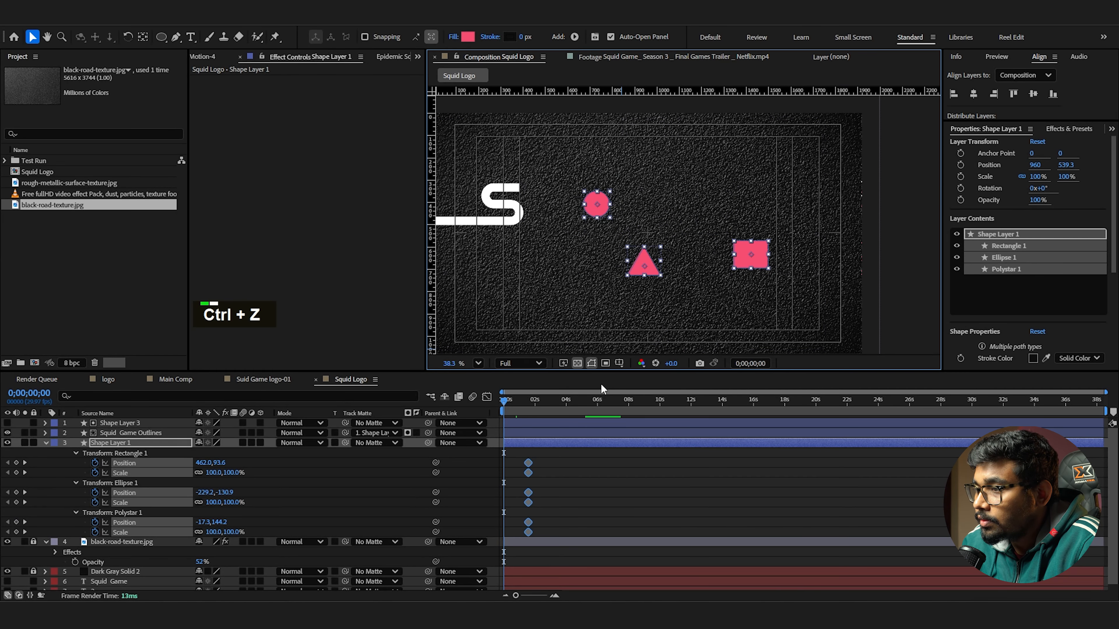
pyautogui.click(143, 519)
pyautogui.moveTo(210, 532); pyautogui.dragTo(227, 532)
pyautogui.moveTo(643, 262); pyautogui.dragTo(647, 230)
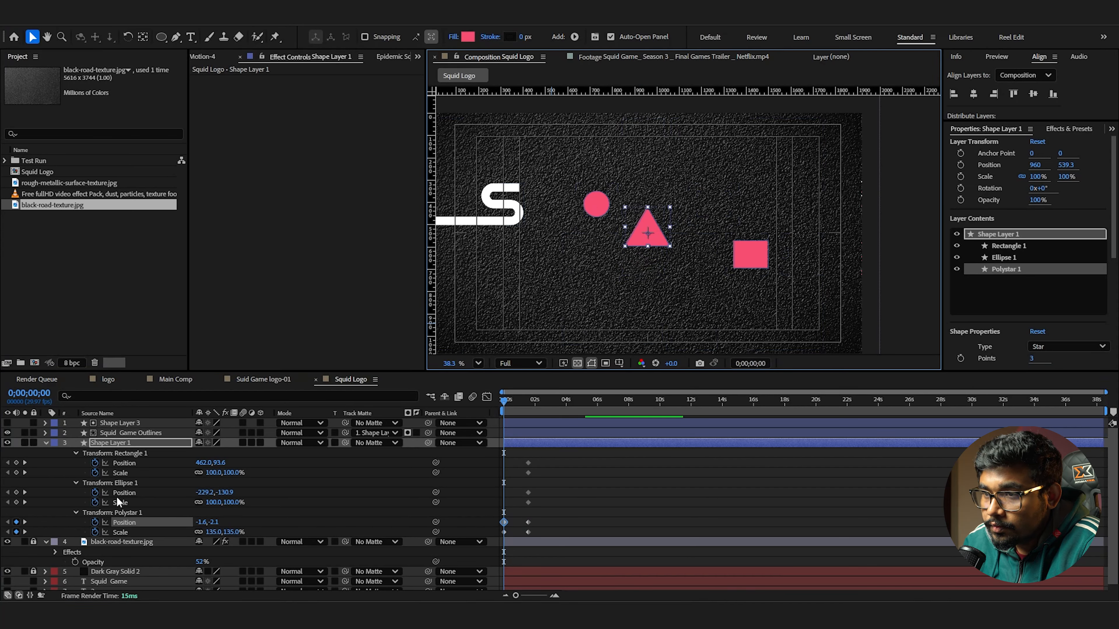
# At 0 seconds, scale Ellipse 1 to 135% and place it beside the triangle at -252.7, -23.8
pyautogui.click(127, 483)
pyautogui.click(216, 502)
pyautogui.write('135')
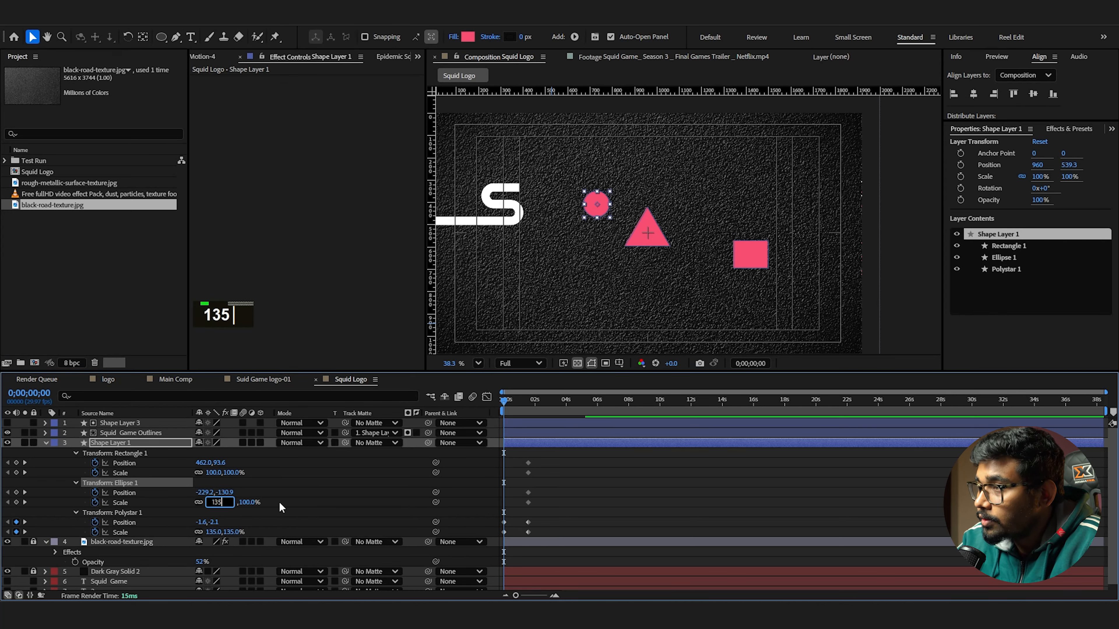
pyautogui.press('Return')
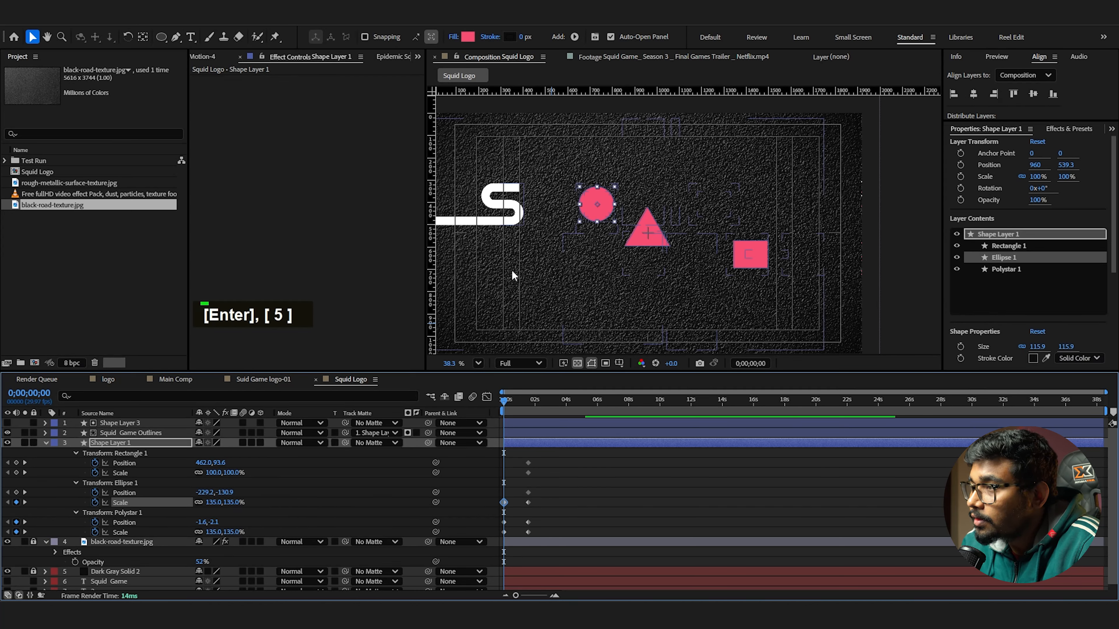
pyautogui.moveTo(595, 202); pyautogui.dragTo(594, 229)
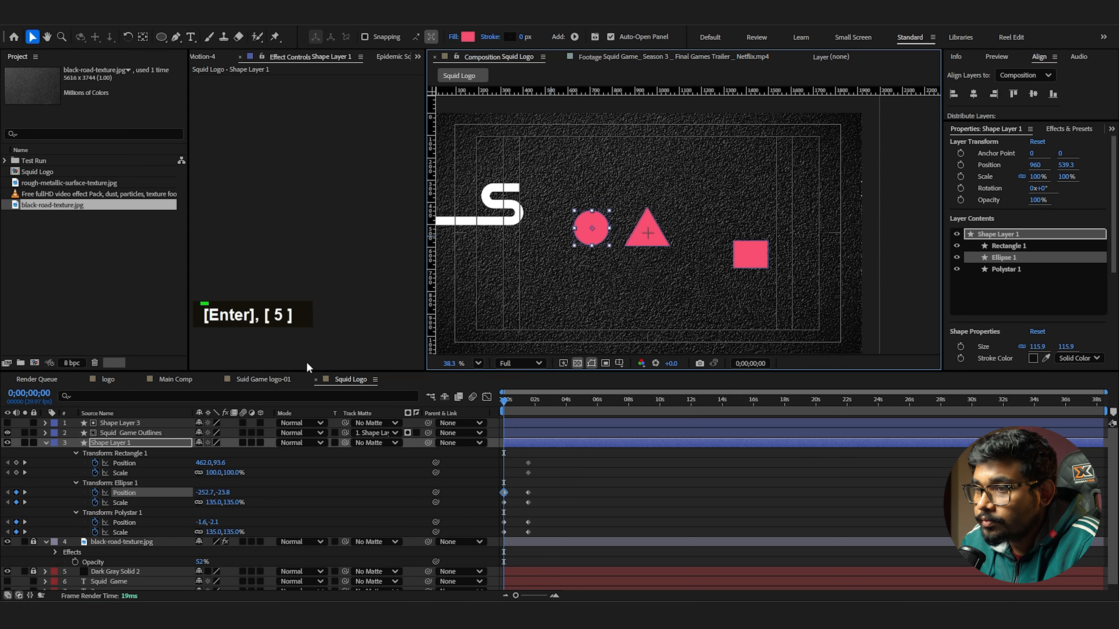
# At 0 seconds, set Rectangle 1's scale to 107.9, 135% and place it beside the triangle at 247.8, -26.5
pyautogui.click(213, 473)
pyautogui.write('135')
pyautogui.click(187, 463)
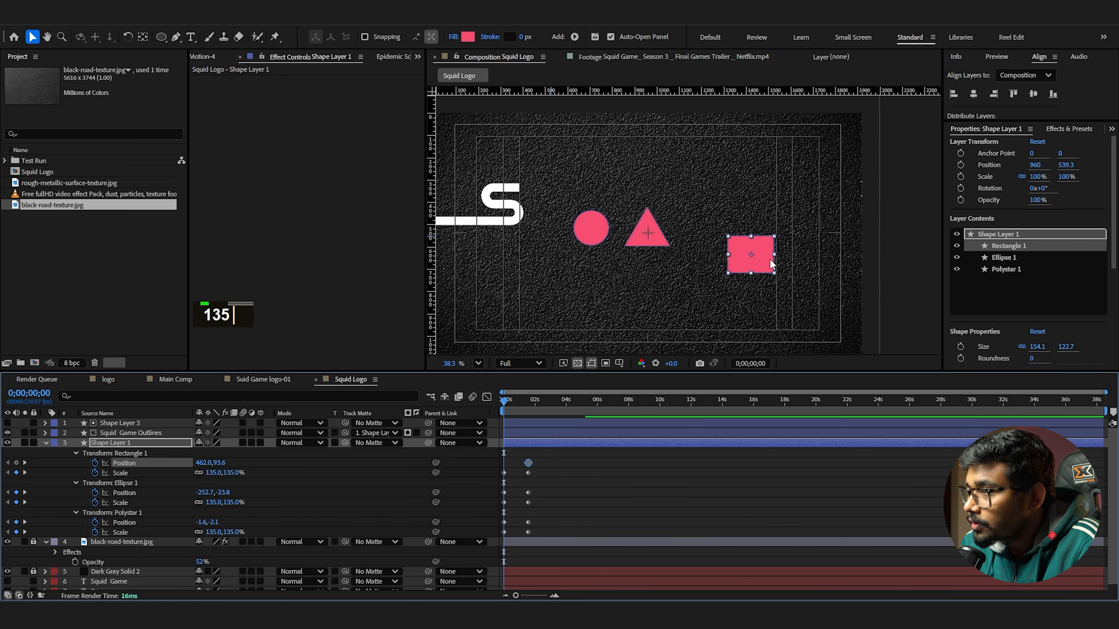
pyautogui.moveTo(774, 254); pyautogui.dragTo(700, 239)
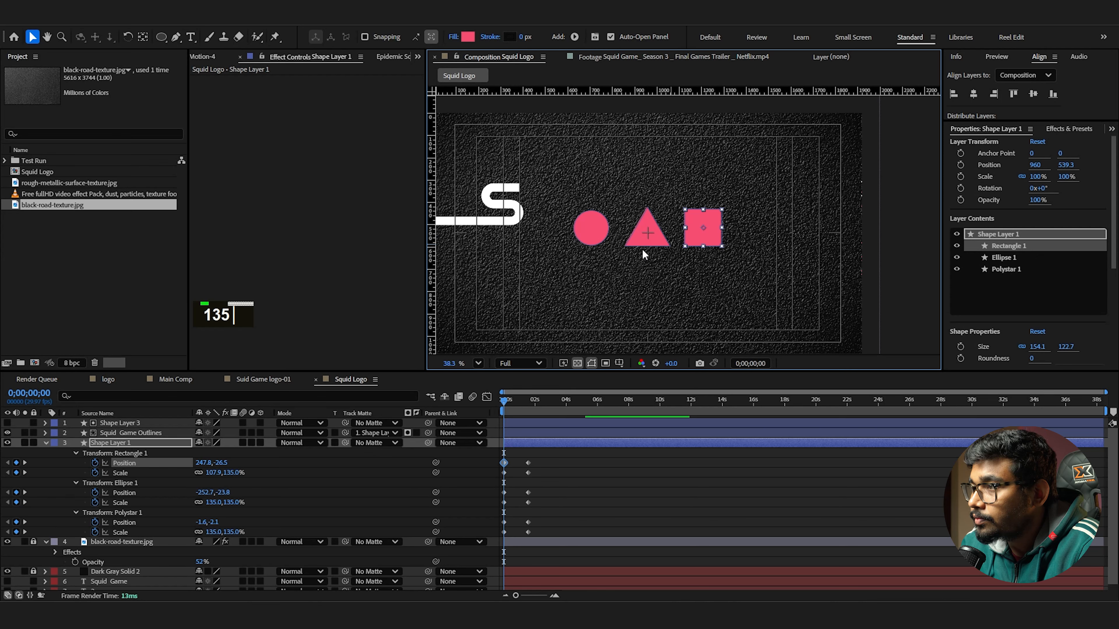
# At 0 seconds, scale Ellipse 1 to 152% and place it at -252.7, -29.0 beside the triangle
pyautogui.click(587, 235)
pyautogui.moveTo(609, 210); pyautogui.dragTo(611, 209)
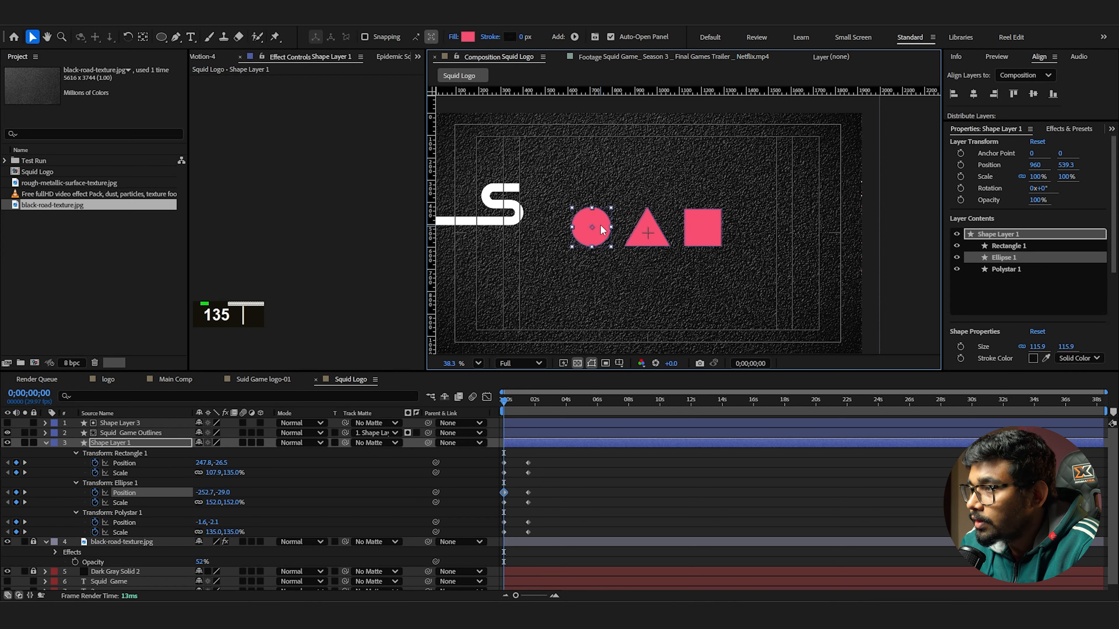
pyautogui.scroll(-2, 600, 224)
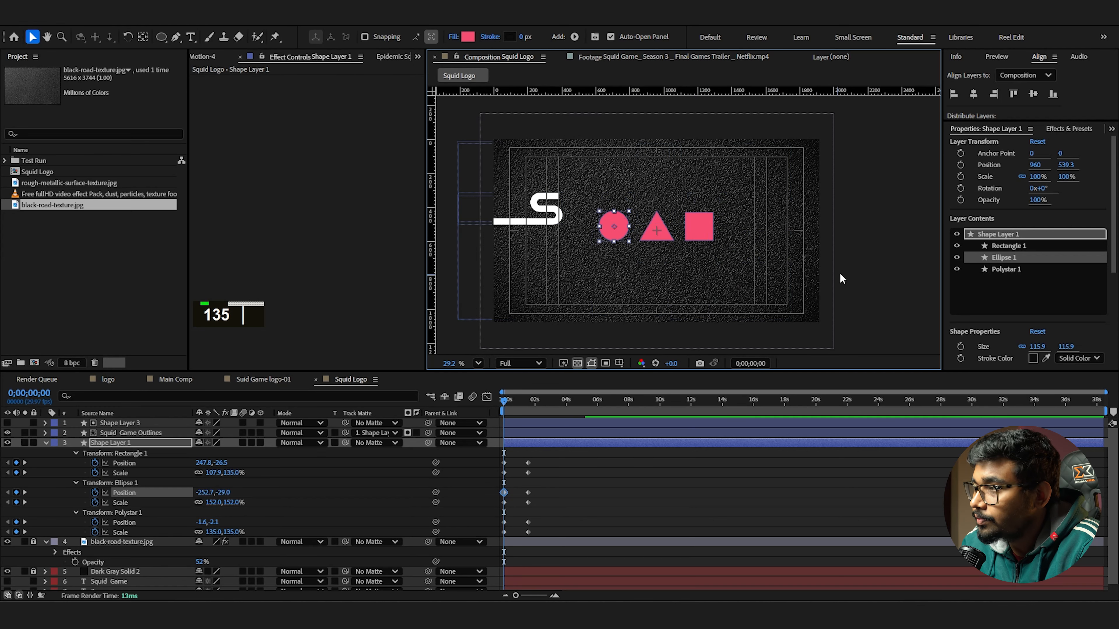
pyautogui.click(840, 273)
# Delay Shape Layer 3 and Squid Game Outlines together so both layers start at about 20 frames
pyautogui.click(524, 425)
pyautogui.keyDown('shift'); pyautogui.click(523, 434); pyautogui.keyUp('shift')
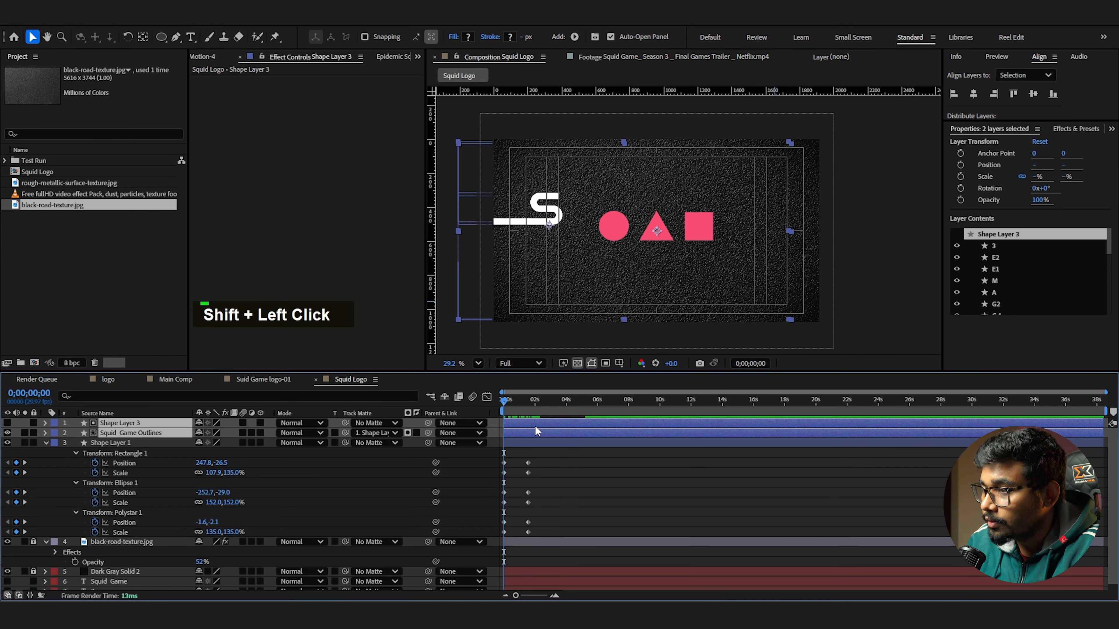
pyautogui.moveTo(535, 429); pyautogui.dragTo(539, 429)
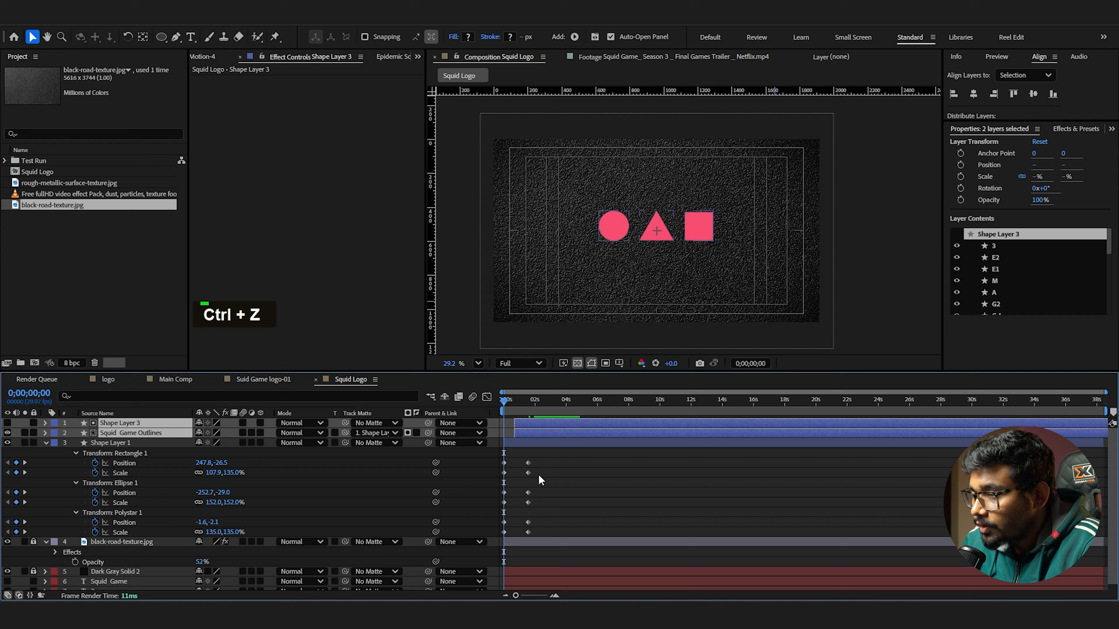
# Move the end keyframes of the rectangle, ellipse and polystar to just after 1 second and apply Easy Ease to all their keyframes
pyautogui.moveTo(536, 459); pyautogui.dragTo(519, 534)
pyautogui.moveTo(529, 464); pyautogui.dragTo(458, 537)
pyautogui.press('F9')
pyautogui.click(548, 488)
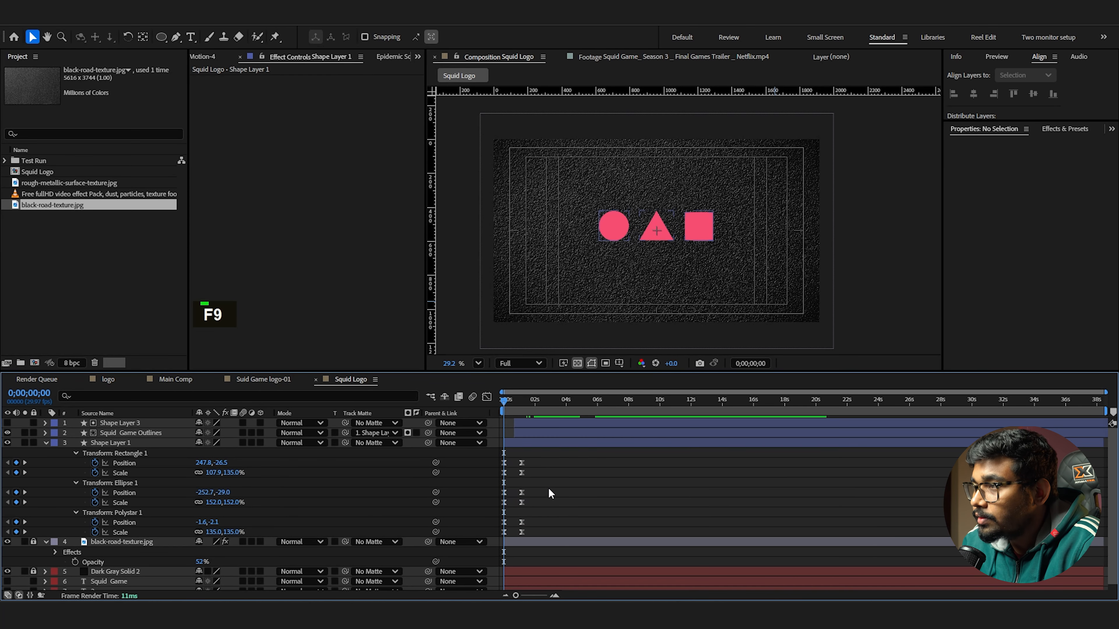
# Extend the starts of Shape Layer 3 and Squid Game Outlines back to 0 seconds without moving their keyframes, and preview the animation
pyautogui.press('space')
pyautogui.press('space')
pyautogui.click(519, 407)
pyautogui.moveTo(518, 406); pyautogui.dragTo(502, 423)
pyautogui.keyDown('shift'); pyautogui.click(518, 423); pyautogui.keyUp('shift')
pyautogui.keyDown('shift'); pyautogui.click(517, 430); pyautogui.keyUp('shift')
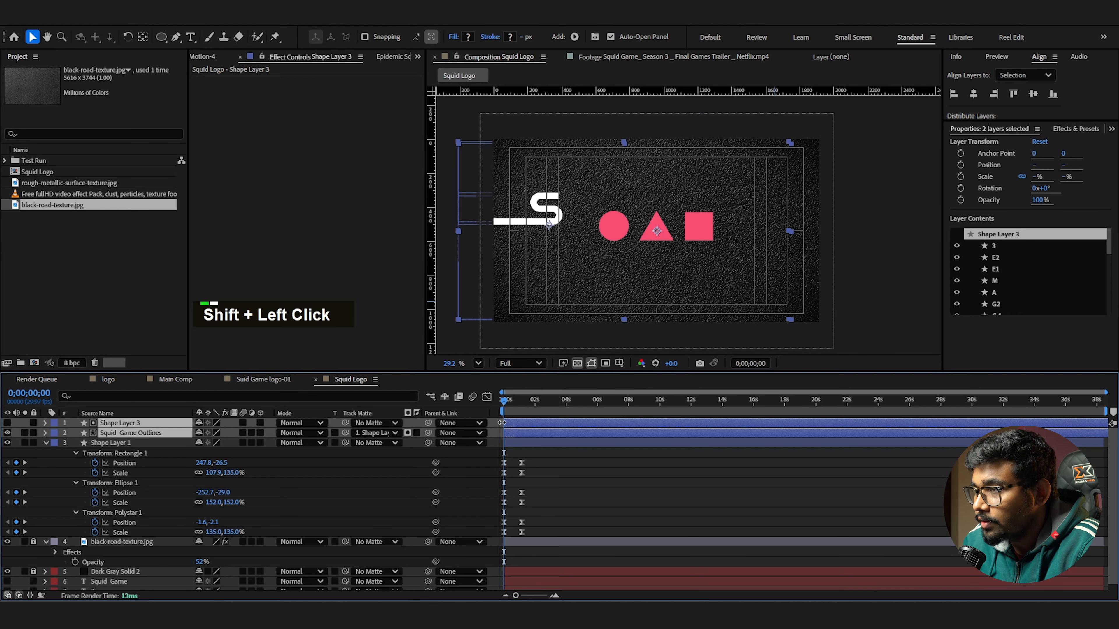
pyautogui.click(557, 454)
pyautogui.press('space')
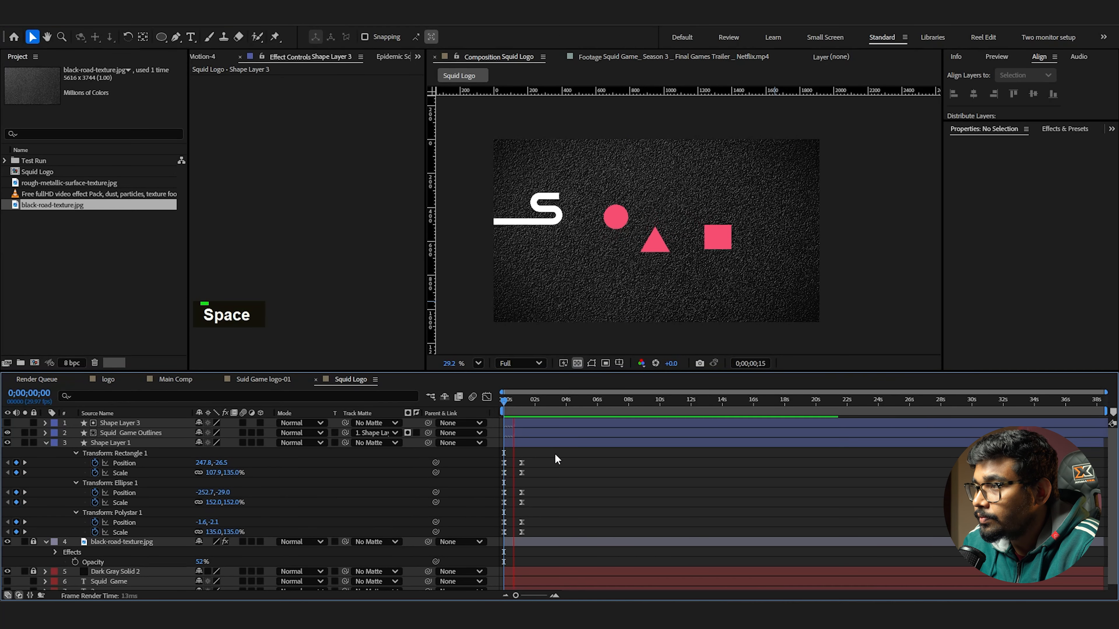
pyautogui.press('space')
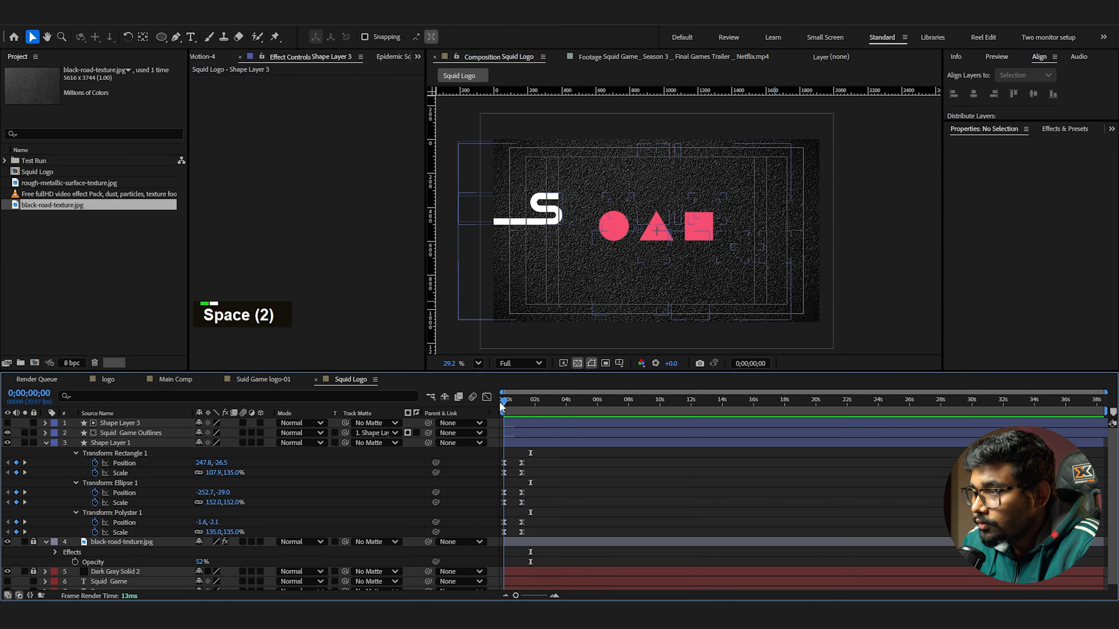
# At 0;00;20, set the S group's Position to -649.0, 0.0 in Shape Layer 3 and -228.0, 0.0 in Squid Game Outlines
pyautogui.click(528, 422)
pyautogui.keyDown('shift'); pyautogui.click(519, 432); pyautogui.keyUp('shift')
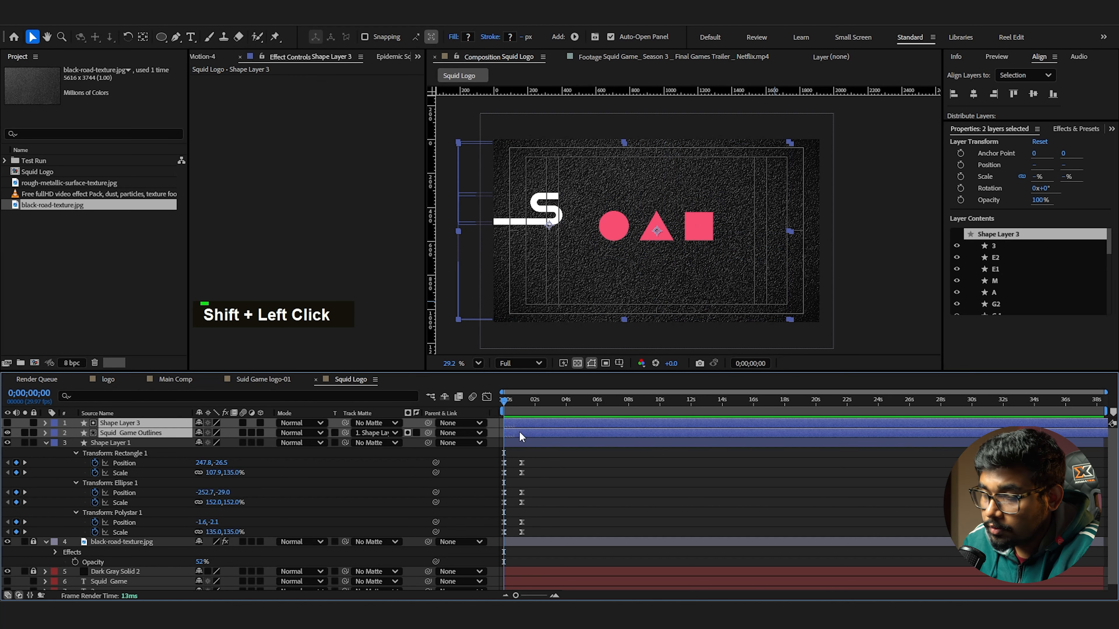
pyautogui.press('u')
pyautogui.scroll(-5, 572, 450)
pyautogui.scroll(3, 575, 451)
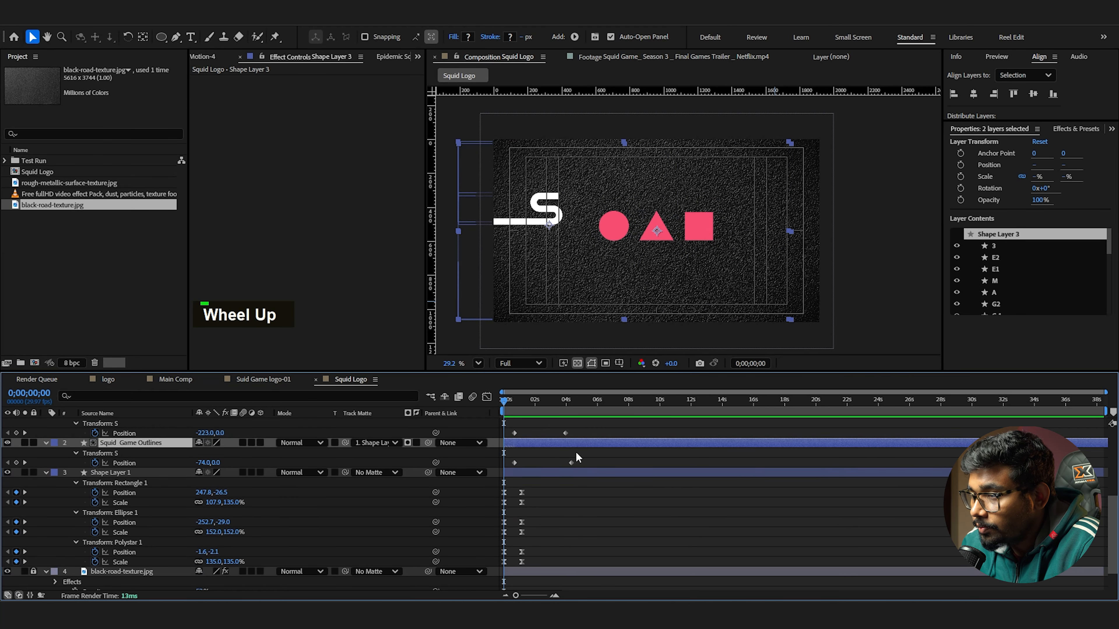
pyautogui.scroll(3, 573, 446)
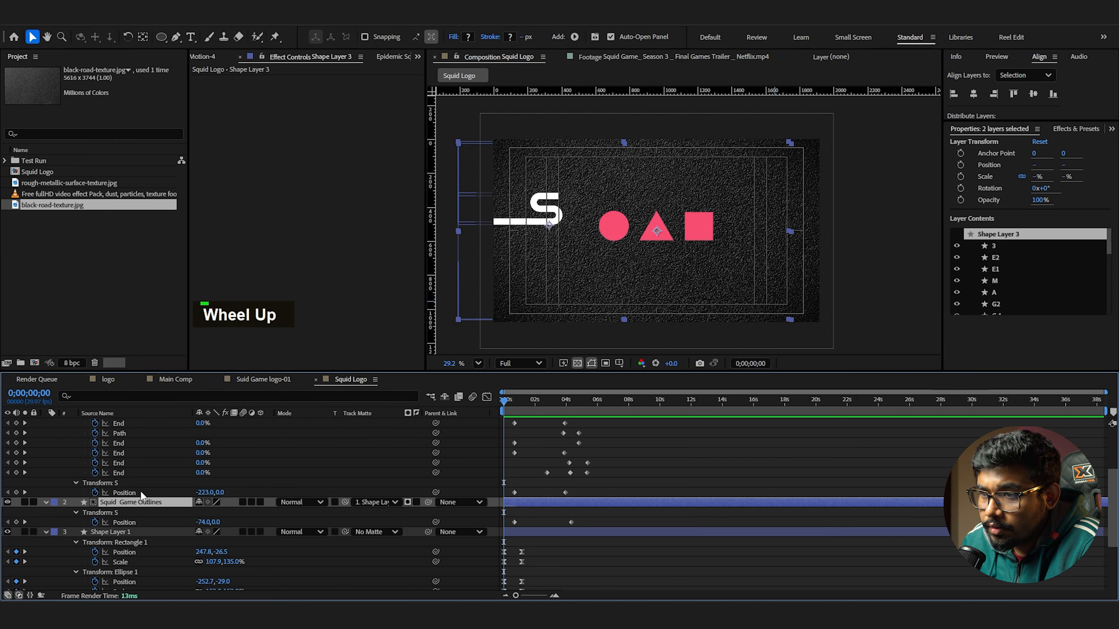
pyautogui.click(514, 404)
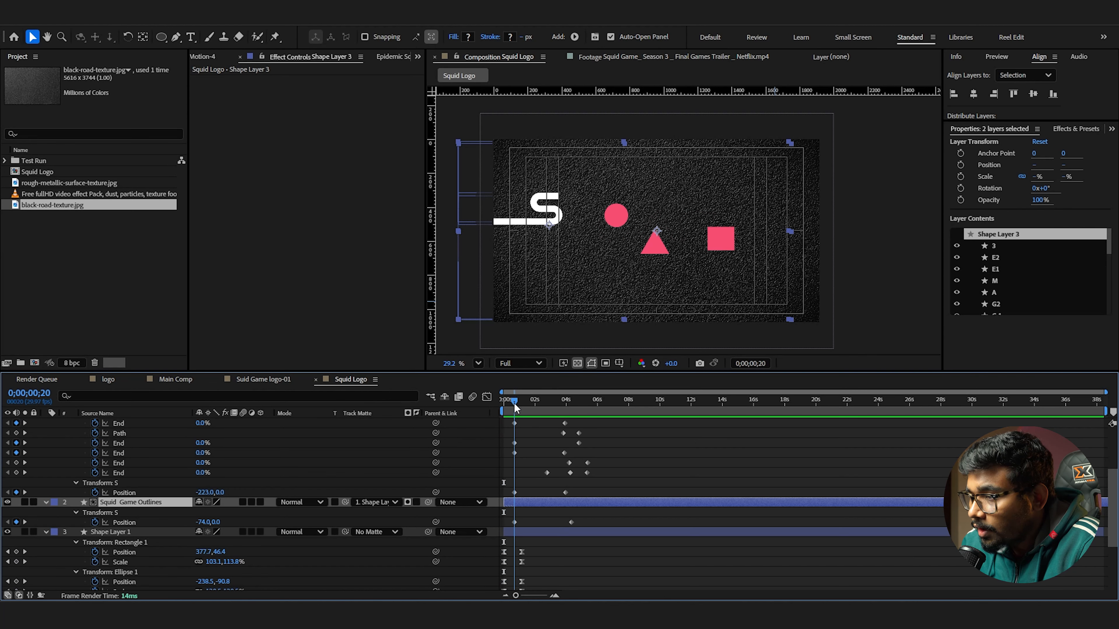
pyautogui.moveTo(201, 523); pyautogui.dragTo(190, 519)
pyautogui.click(512, 500)
pyautogui.press('space')
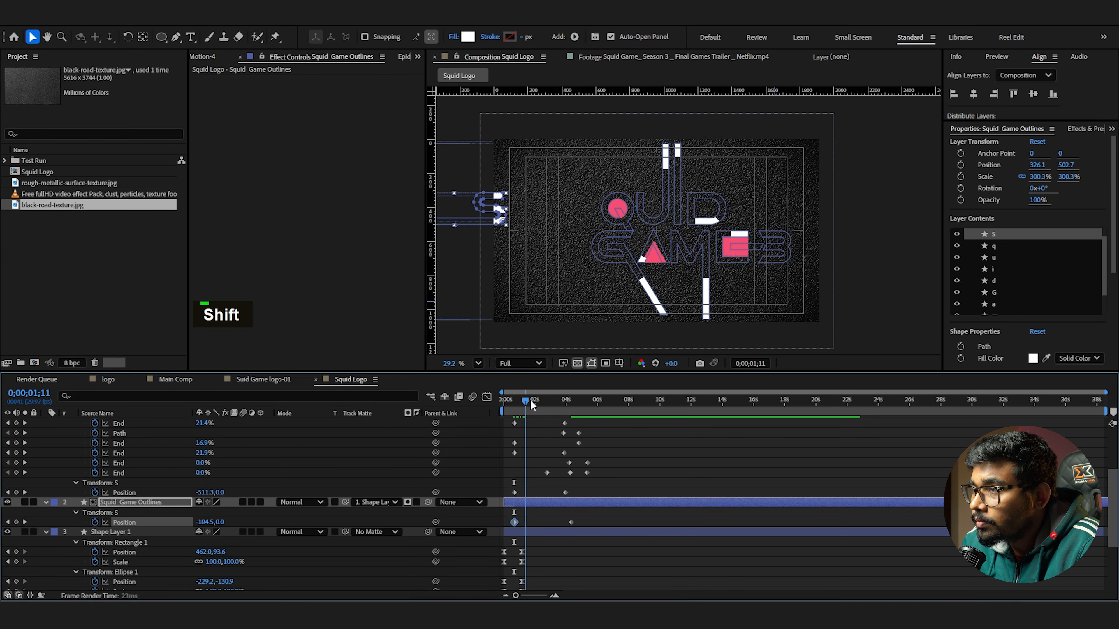
# Align the end keyframes of the S Position on Shape Layer 3 and Squid Game Outlines just before 4 seconds
pyautogui.moveTo(515, 493); pyautogui.dragTo(520, 493)
pyautogui.moveTo(529, 403); pyautogui.dragTo(565, 404)
pyautogui.moveTo(571, 522); pyautogui.dragTo(564, 522)
pyautogui.moveTo(555, 405); pyautogui.dragTo(548, 404)
pyautogui.moveTo(521, 492); pyautogui.dragTo(514, 493)
pyautogui.moveTo(548, 403); pyautogui.dragTo(563, 403)
pyautogui.moveTo(566, 493); pyautogui.dragTo(564, 492)
pyautogui.moveTo(562, 403)
pyautogui.mouseDown()
pyautogui.moveTo(603, 403)
pyautogui.moveTo(573, 403)
pyautogui.mouseUp()
# Preview the full logo animation from 0 seconds to check the timing of the letters and shapes
pyautogui.press('v')
pyautogui.click(844, 282)
pyautogui.middleClick(743, 250)
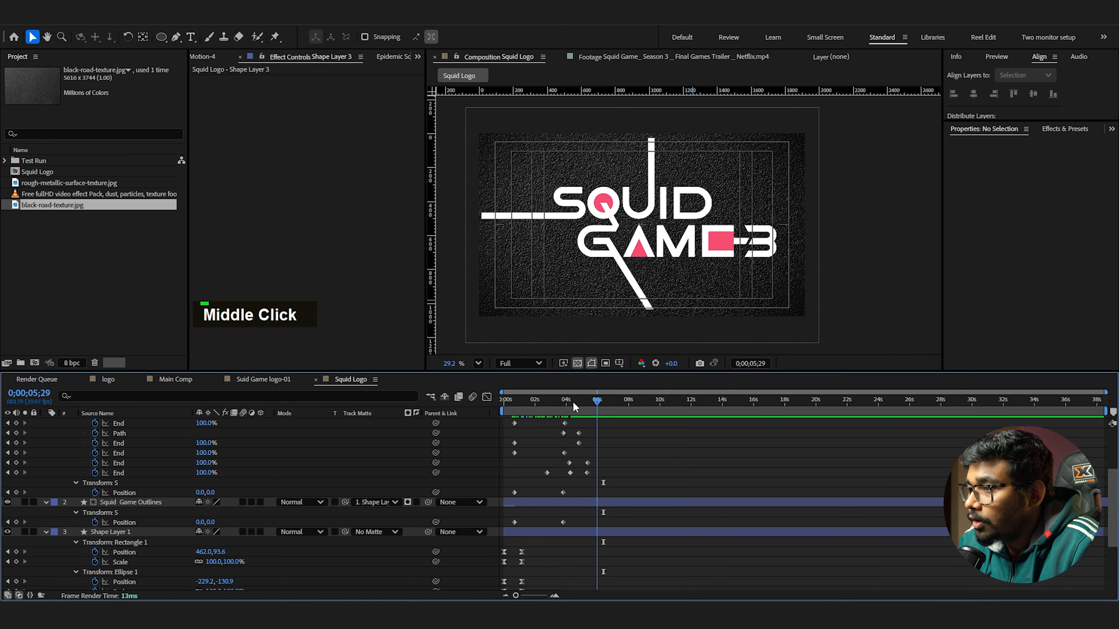
pyautogui.press('space')
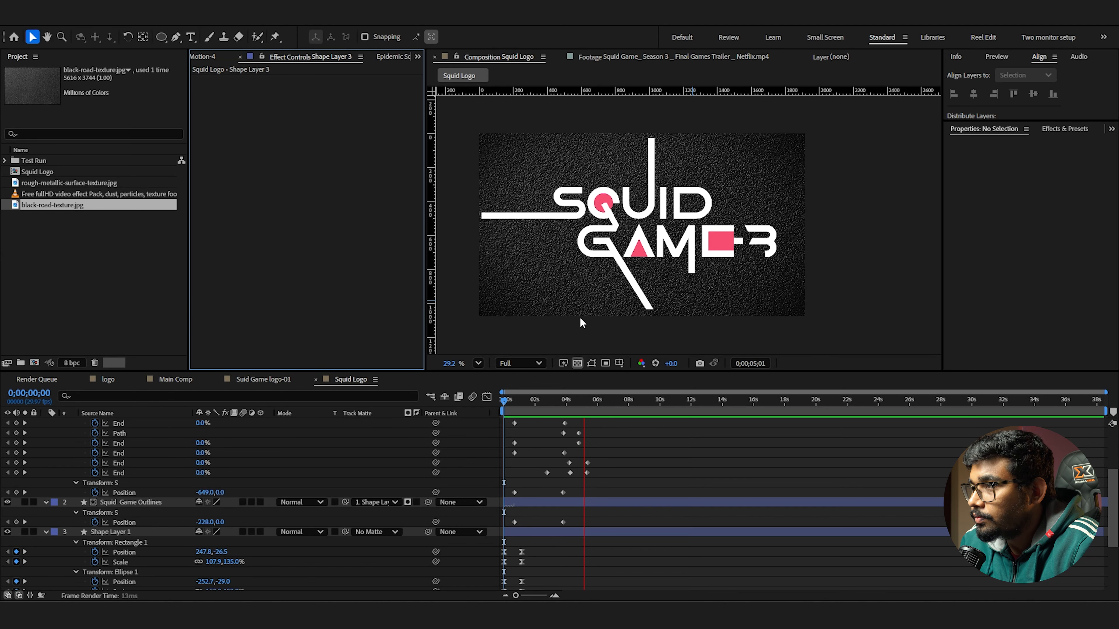
pyautogui.press('space')
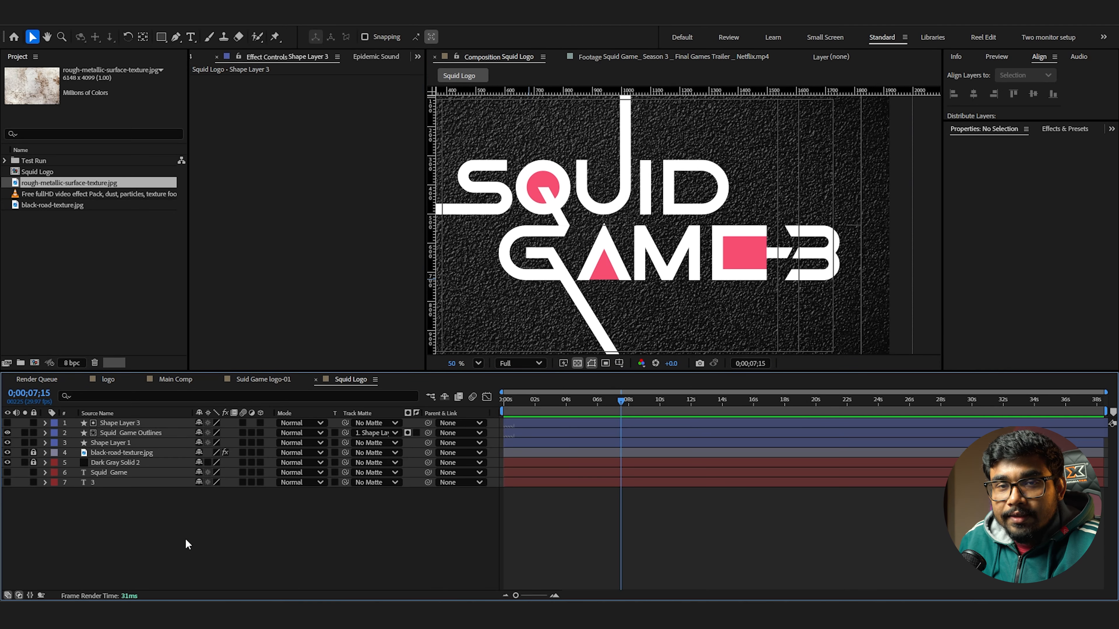
# Pre-compose Shape Layer 3, Squid Game Outlines and Shape Layer 1 into a composition named "logo animation"
pyautogui.click(126, 422)
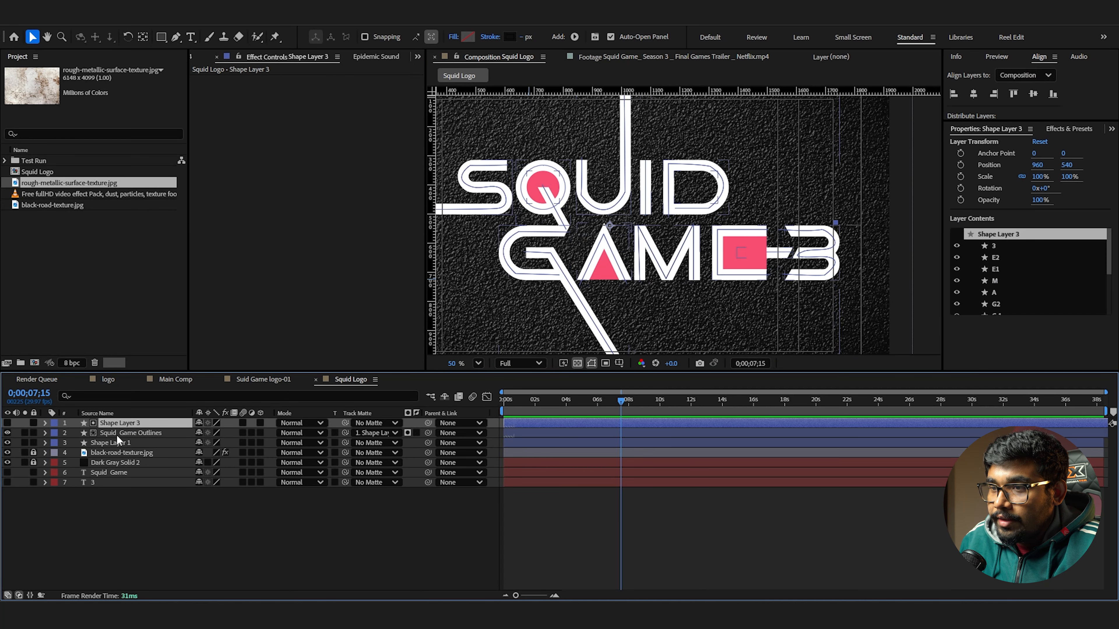
pyautogui.keyDown('shift'); pyautogui.click(112, 440); pyautogui.keyUp('shift')
pyautogui.rightClick(111, 440)
pyautogui.click(167, 363)
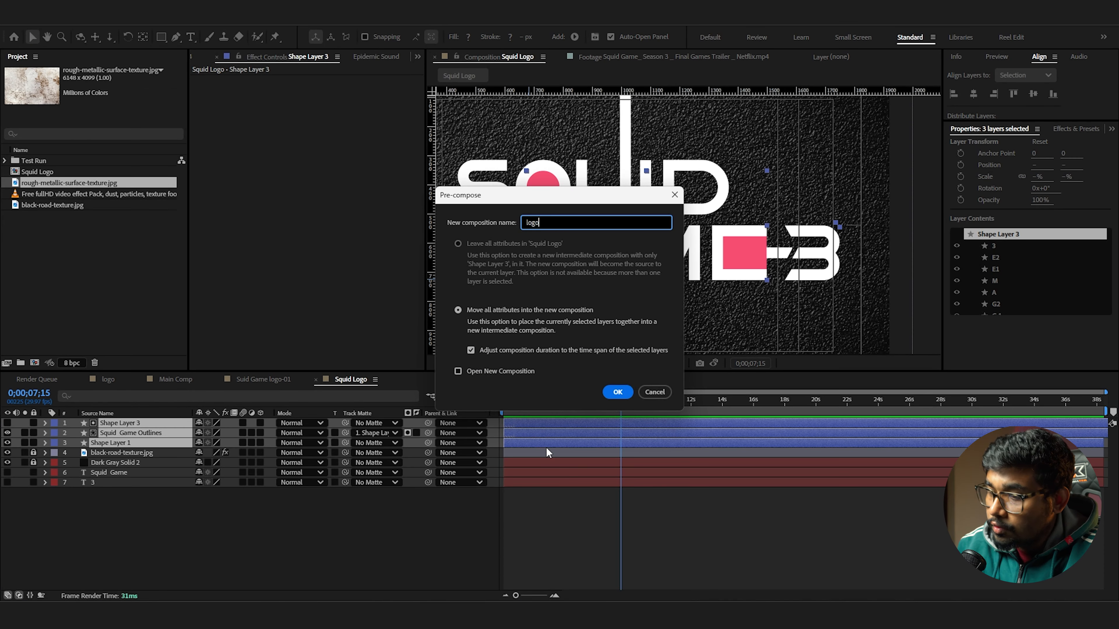
pyautogui.write('logo animation')
pyautogui.press('Return')
# Place rough-metallic-surface-texture.jpg above the logo animation layer and apply the Tritone effect to it
pyautogui.moveTo(119, 423)
pyautogui.mouseDown()
pyautogui.moveTo(123, 433)
pyautogui.moveTo(123, 422)
pyautogui.mouseUp()
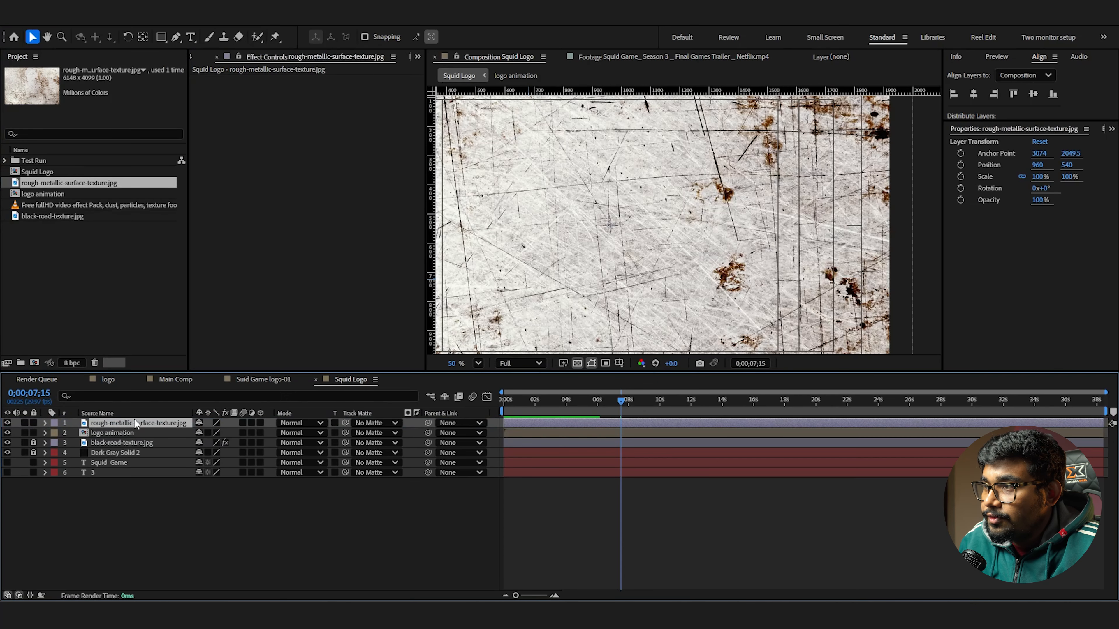
pyautogui.hotkey('ctrl', 'space')
pyautogui.write('tri')
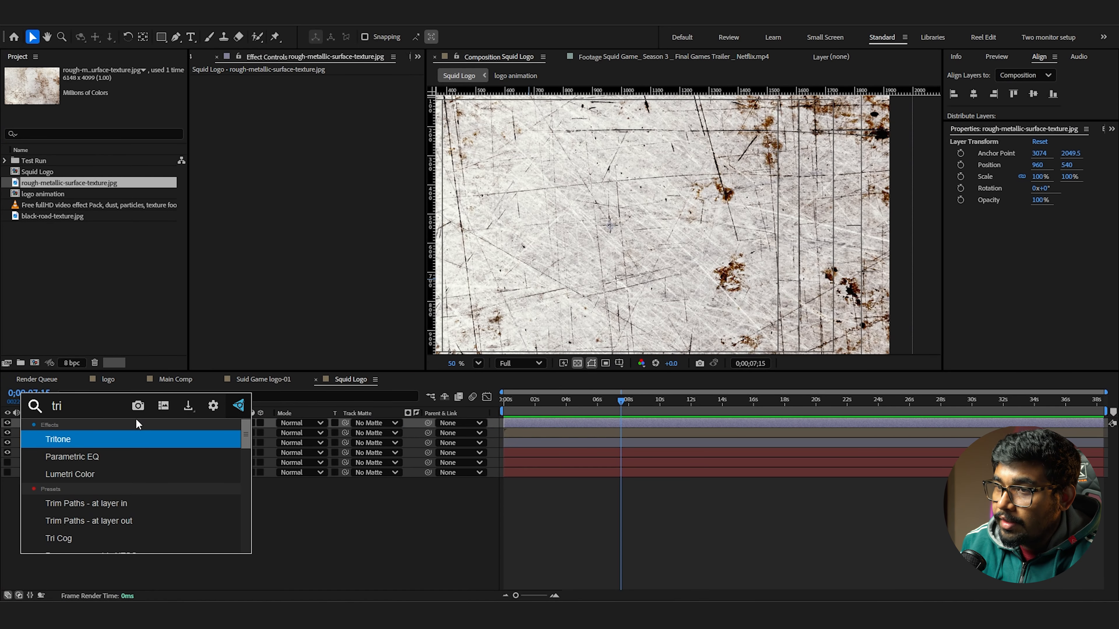
pyautogui.press('Return')
# Set the Midtones color of the texture's Tritone effect to black
pyautogui.click(322, 102)
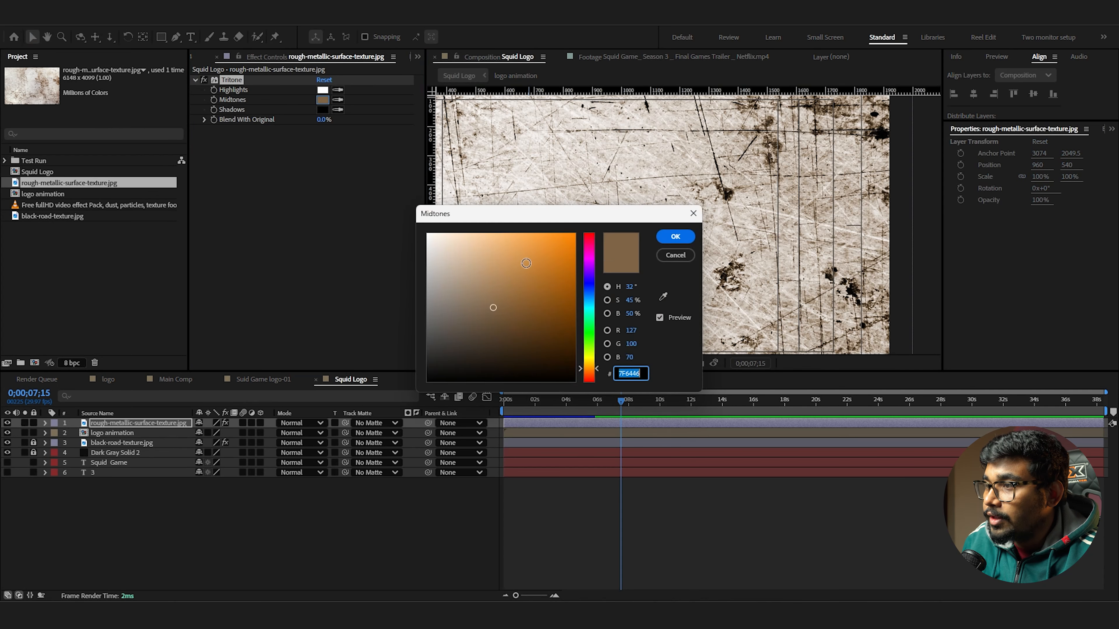
pyautogui.moveTo(492, 305); pyautogui.dragTo(330, 395)
pyautogui.click(668, 239)
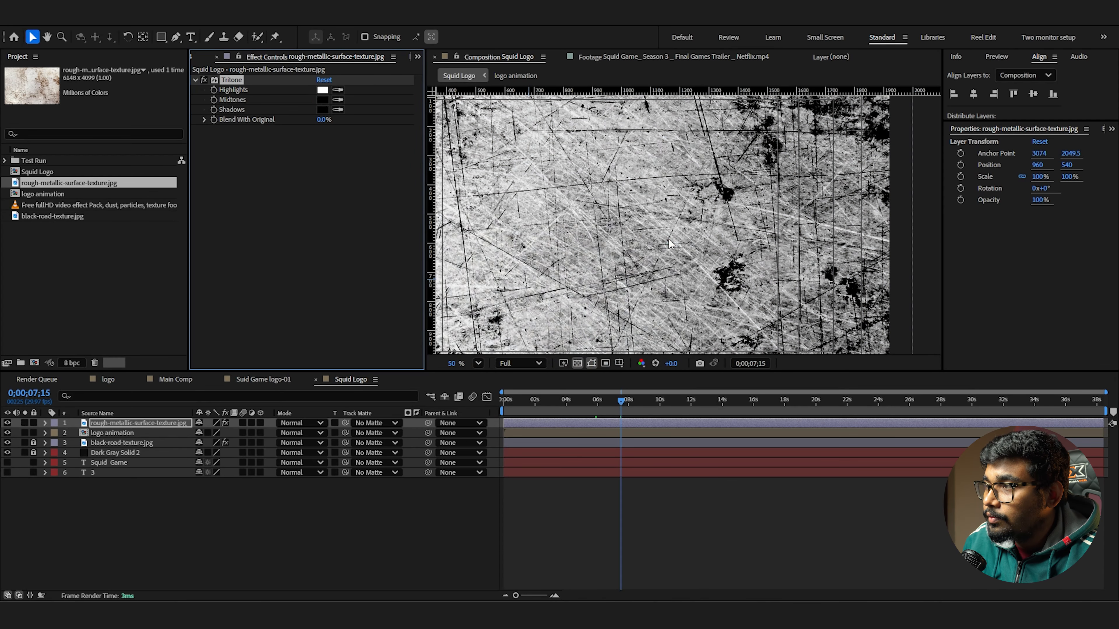
# Shift the texture layer horizontally to position 1160, 540
pyautogui.scroll(-1, 547, 208)
pyautogui.scroll(-1, 547, 208)
pyautogui.moveTo(569, 216); pyautogui.dragTo(601, 220)
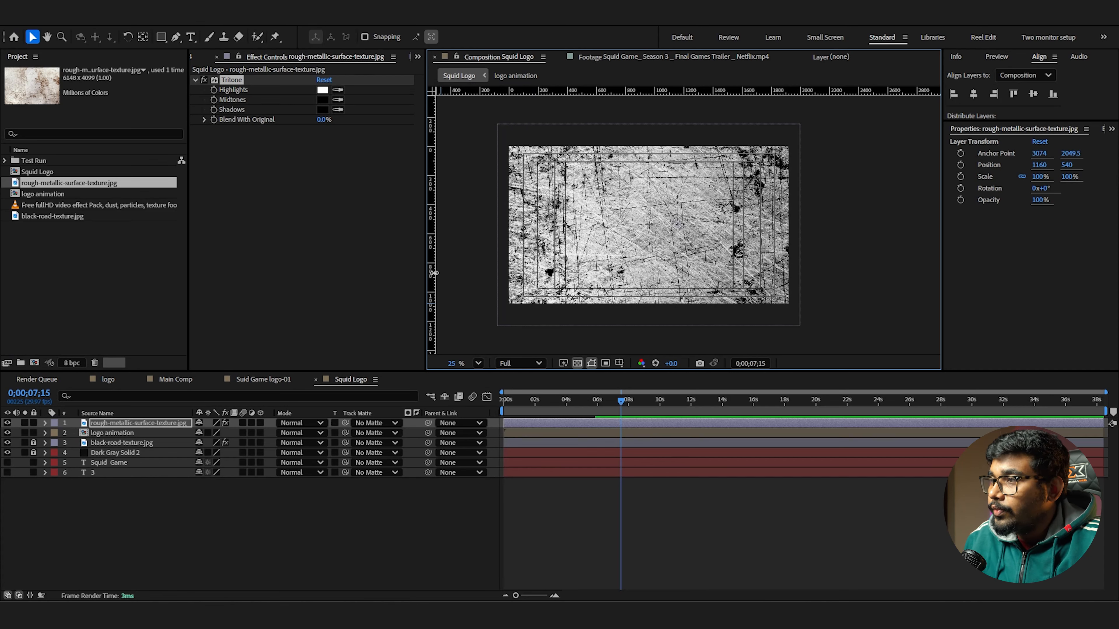
pyautogui.scroll(1, 697, 294)
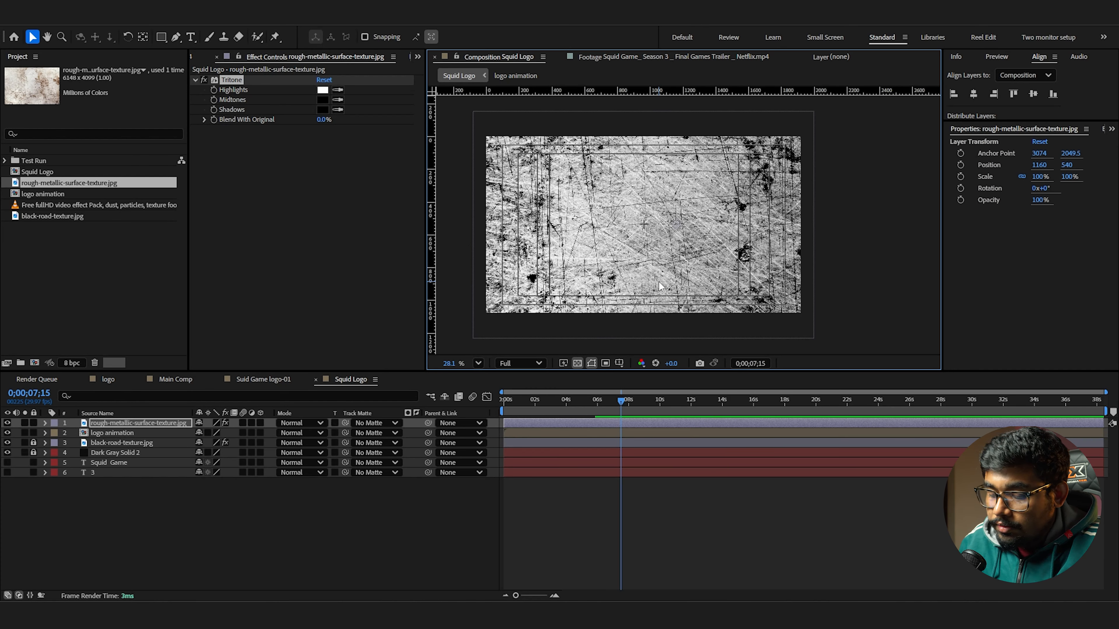
# Apply Levels to the texture layer with Input White 185 and Output Black 52
pyautogui.hotkey('ctrl', 'space')
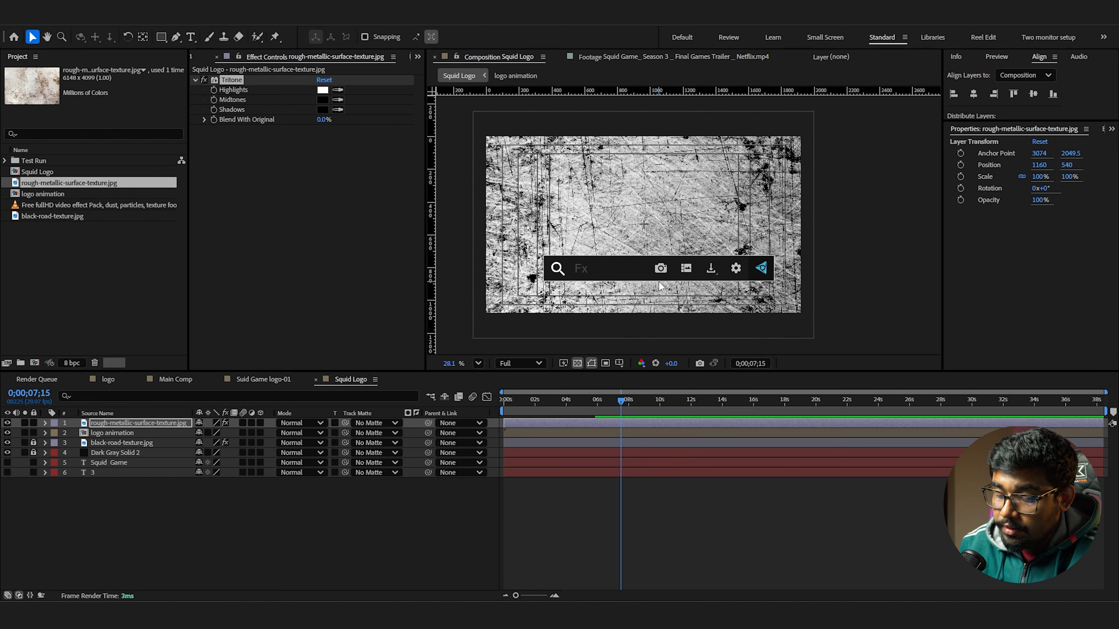
pyautogui.write('lev')
pyautogui.press('Return')
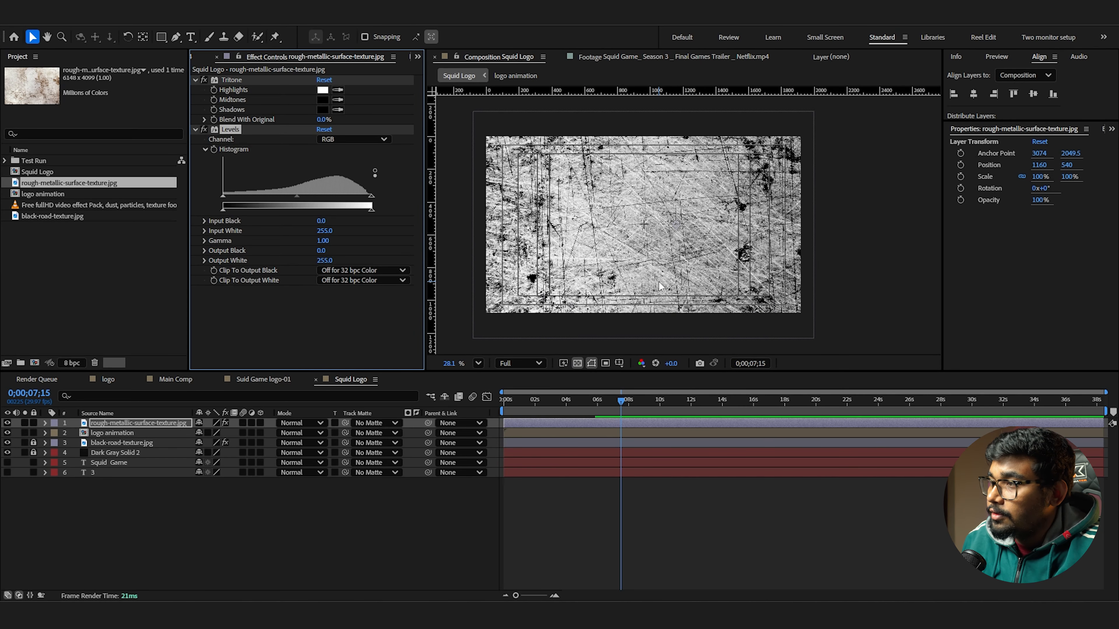
pyautogui.moveTo(371, 196); pyautogui.dragTo(333, 198)
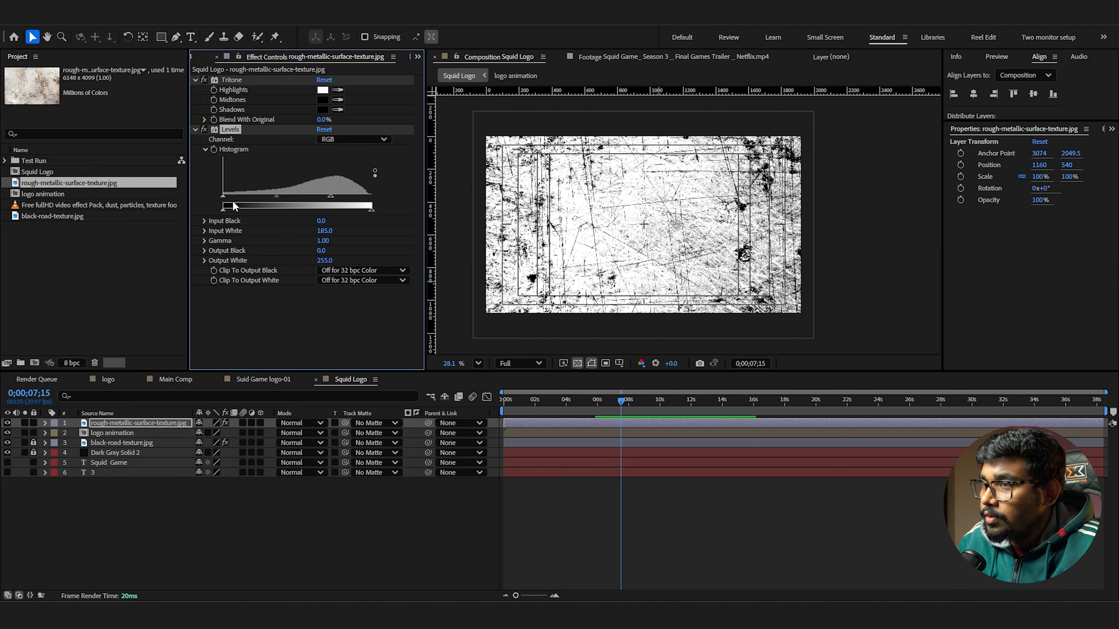
pyautogui.moveTo(224, 208); pyautogui.dragTo(254, 209)
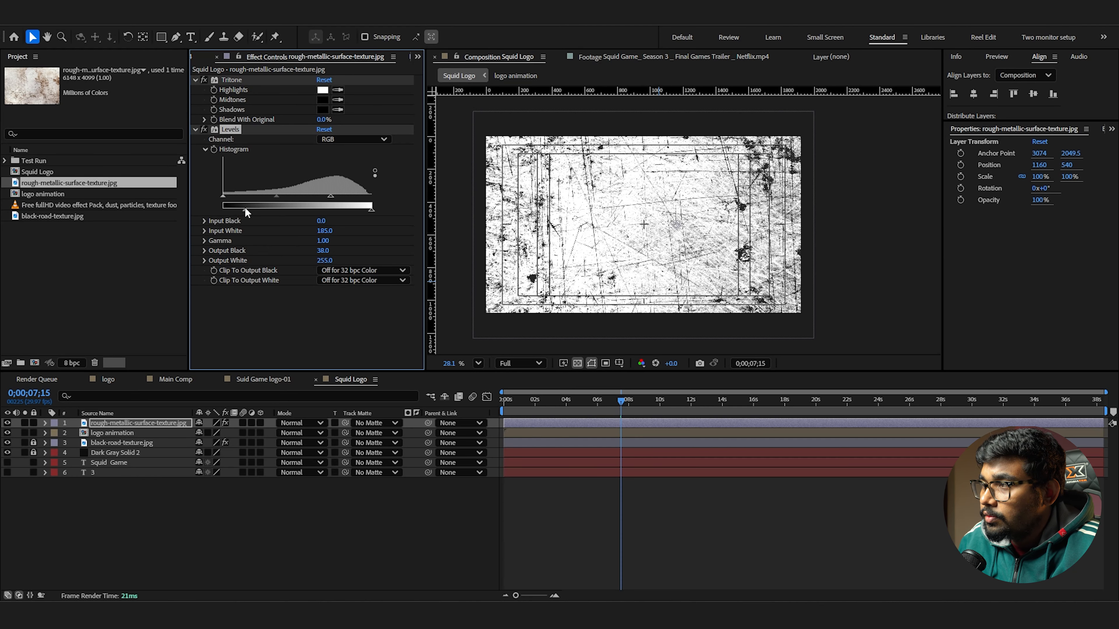
# Use the logo animation layer as the track matte of the metallic texture layer
pyautogui.moveTo(345, 423); pyautogui.dragTo(135, 431)
pyautogui.press('.')
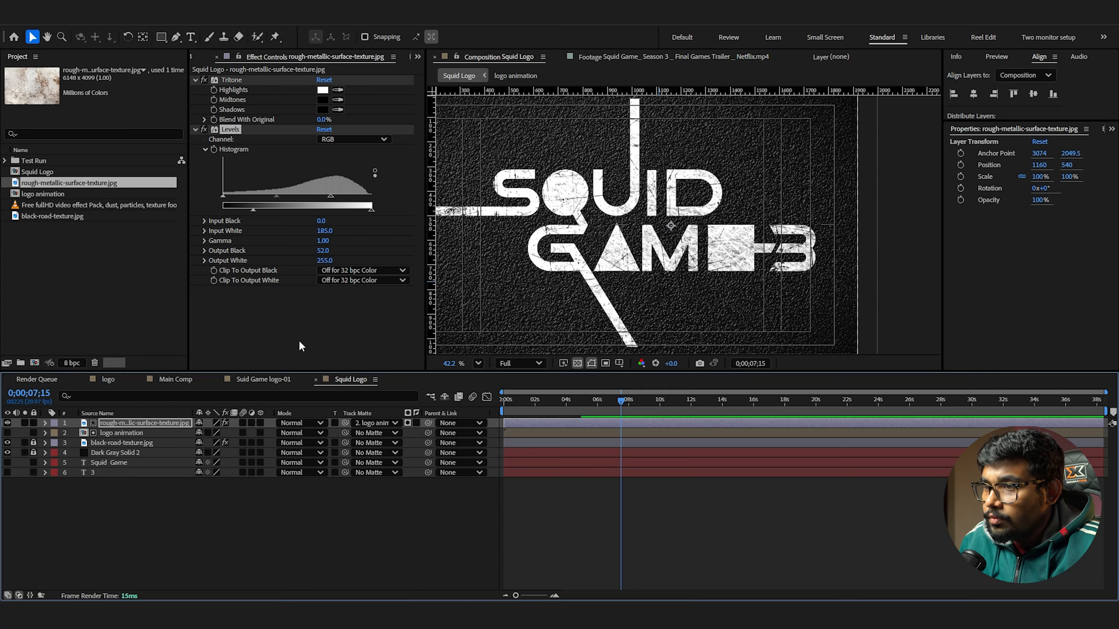
# Set the texture layer's blending mode to Multiply and turn the logo animation layer's visibility back on
pyautogui.click(296, 423)
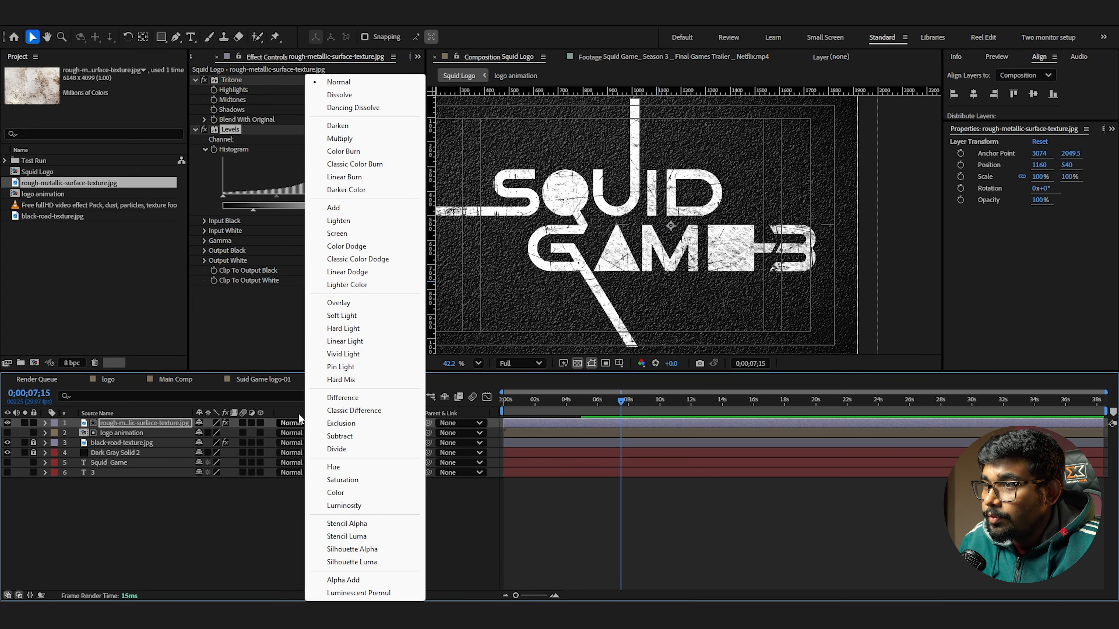
pyautogui.click(348, 146)
pyautogui.click(7, 434)
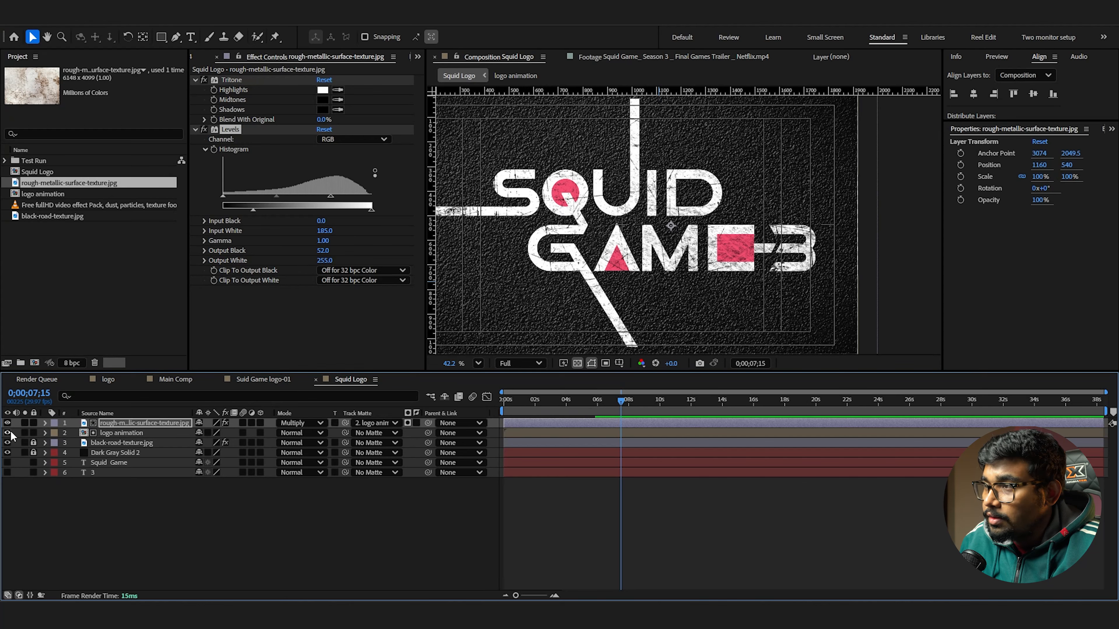
# Pre-compose the metallic texture and logo animation layers together as Pre-comp 1, moving all attributes into the new composition
pyautogui.scroll(3, 627, 238)
pyautogui.scroll(1, 626, 238)
pyautogui.scroll(-3, 614, 232)
pyautogui.moveTo(603, 406)
pyautogui.mouseDown()
pyautogui.moveTo(506, 405)
pyautogui.moveTo(594, 424)
pyautogui.mouseUp()
pyautogui.scroll(-2, 655, 275)
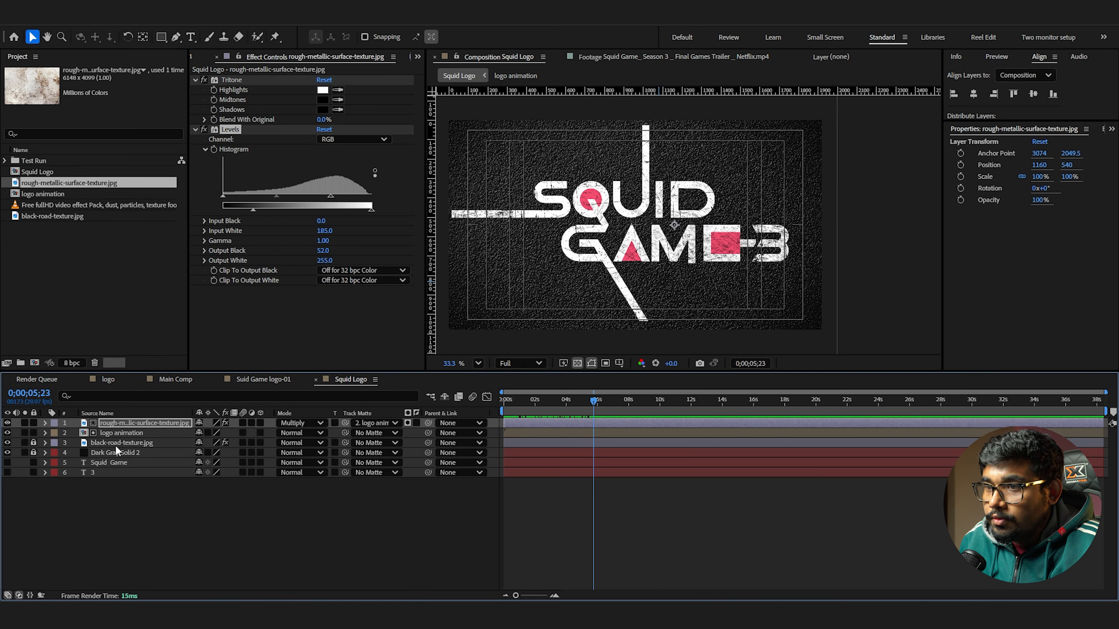
pyautogui.keyDown('ctrl'); pyautogui.click(121, 433); pyautogui.keyUp('ctrl')
pyautogui.rightClick(121, 432)
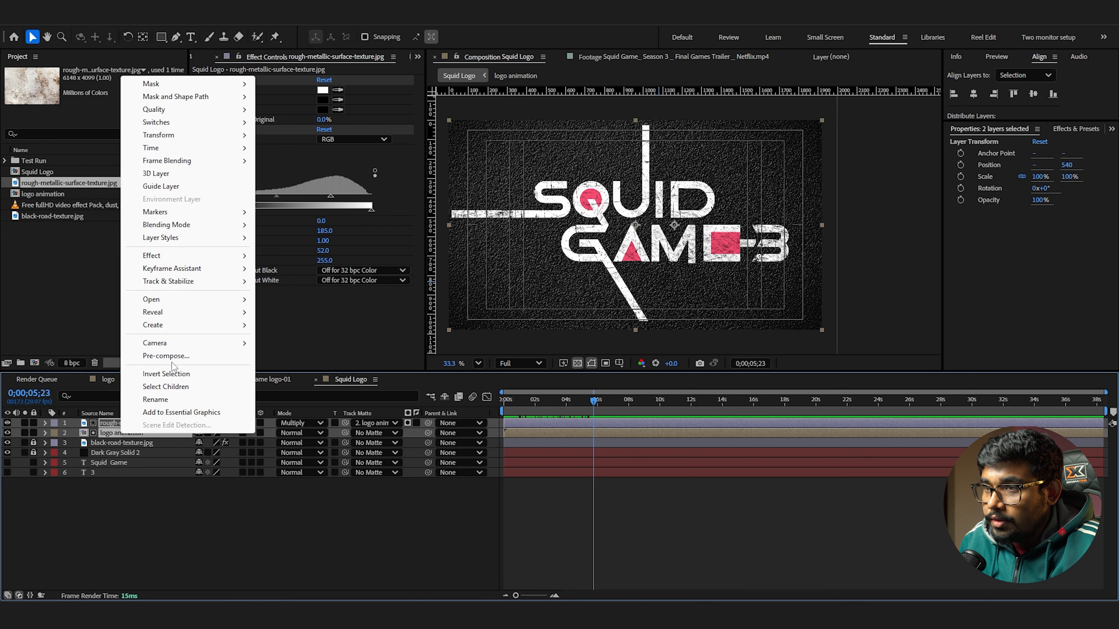
pyautogui.click(192, 356)
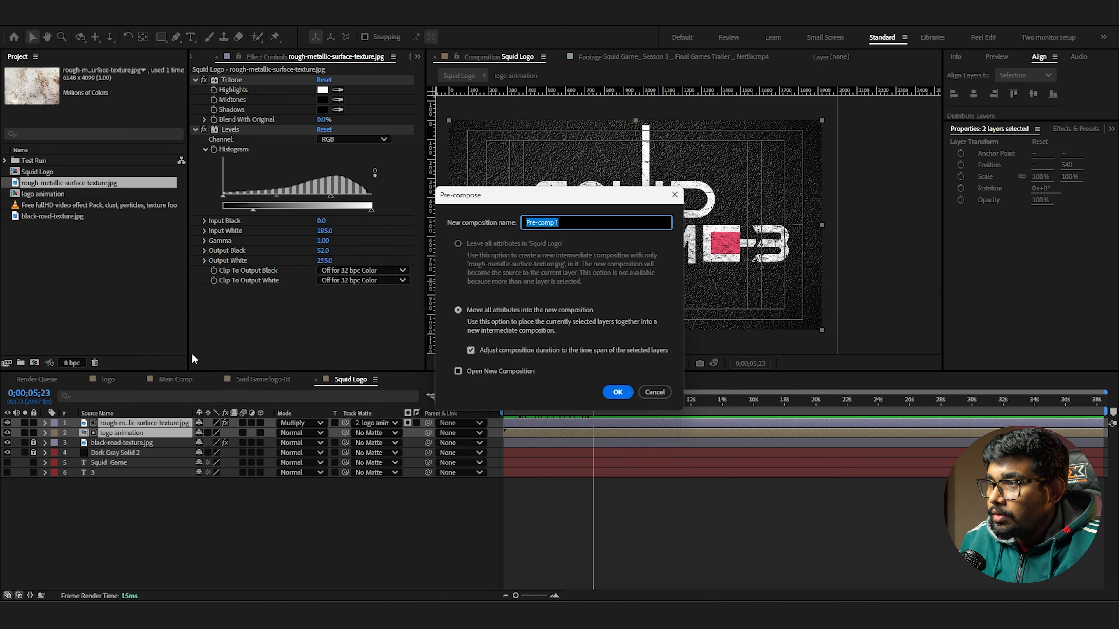
pyautogui.press('Return')
pyautogui.scroll(1, 491, 270)
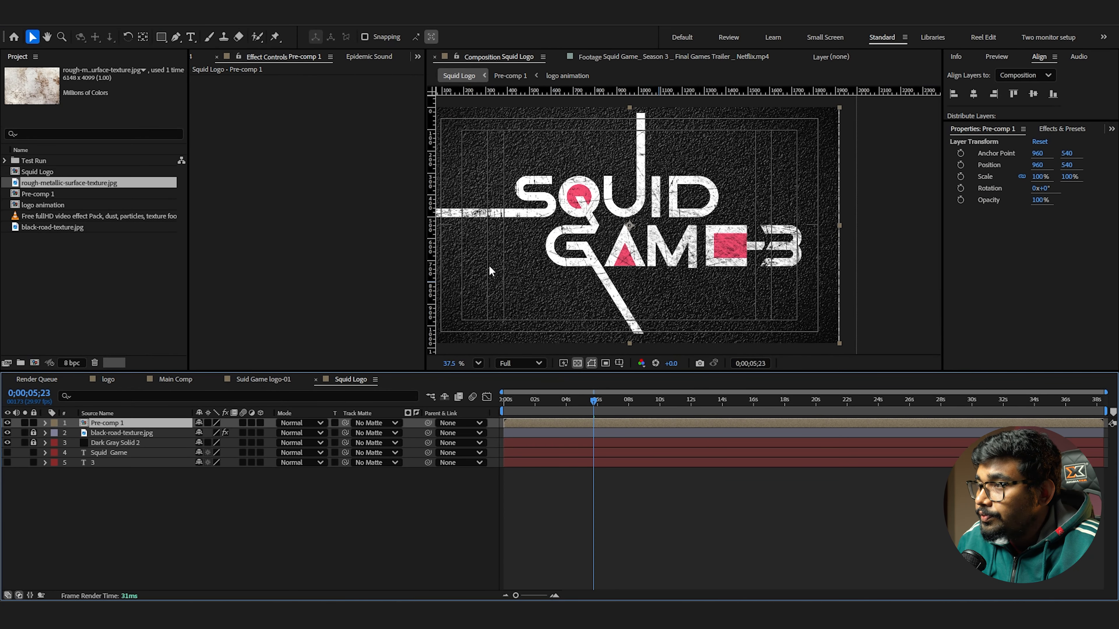
# Open Pre-comp 1, turn off its transparency grid, and add a new adjustment layer above the texture and logo layers
pyautogui.doubleClick(133, 424)
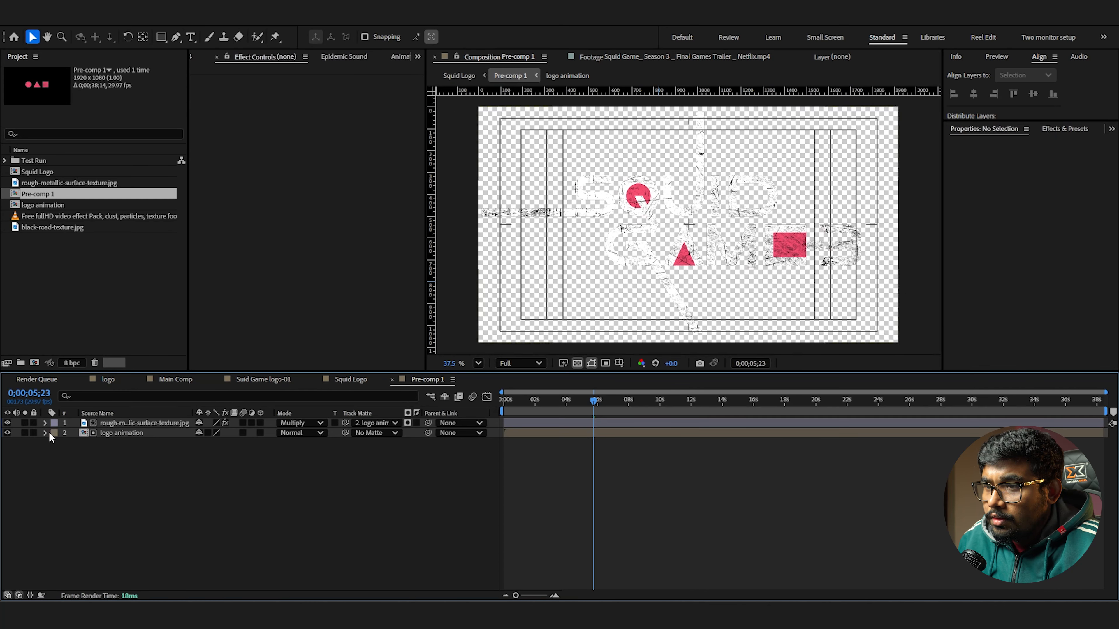
pyautogui.click(577, 364)
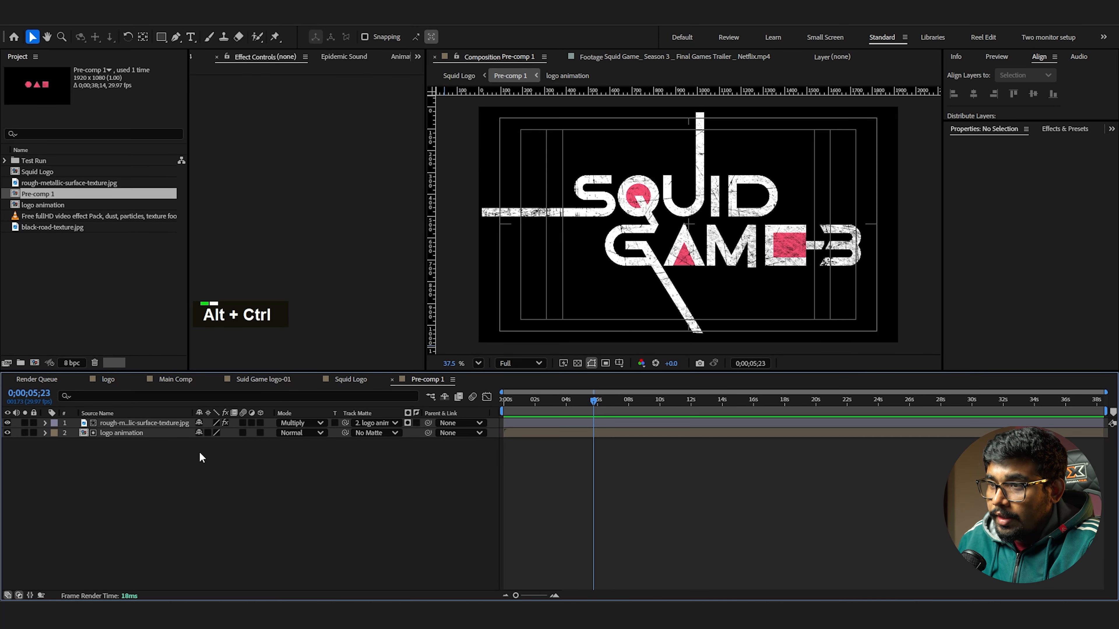
pyautogui.hotkey('ctrl', 'alt', 'y')
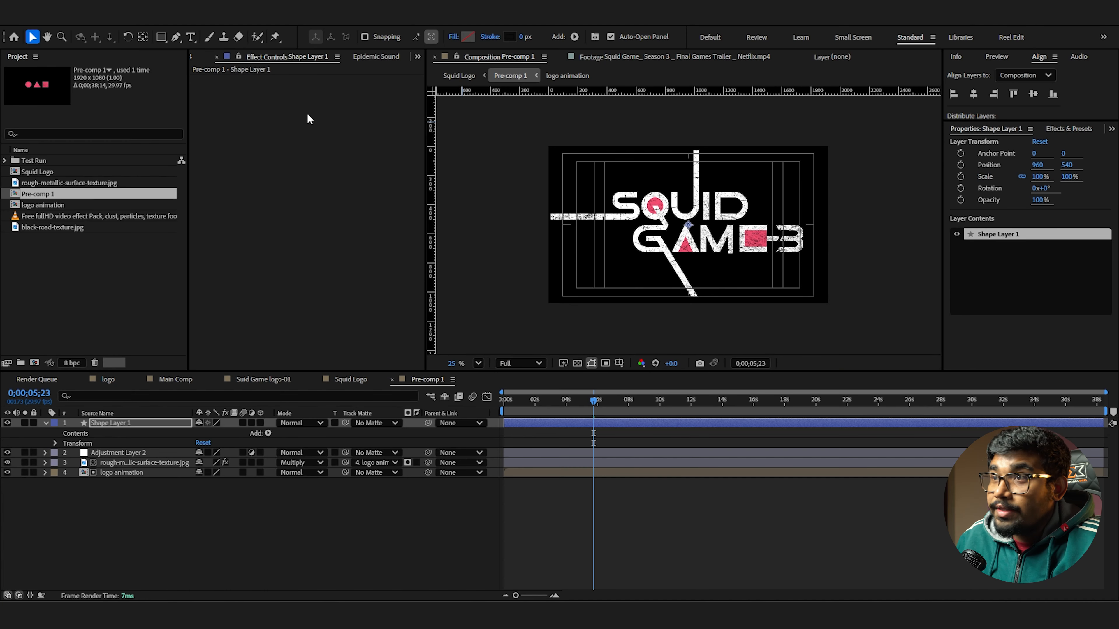
# Draw a rectangle about 2044 × 1208 px covering the frame on a new shape layer and give it a linear gradient fill
pyautogui.click(161, 37)
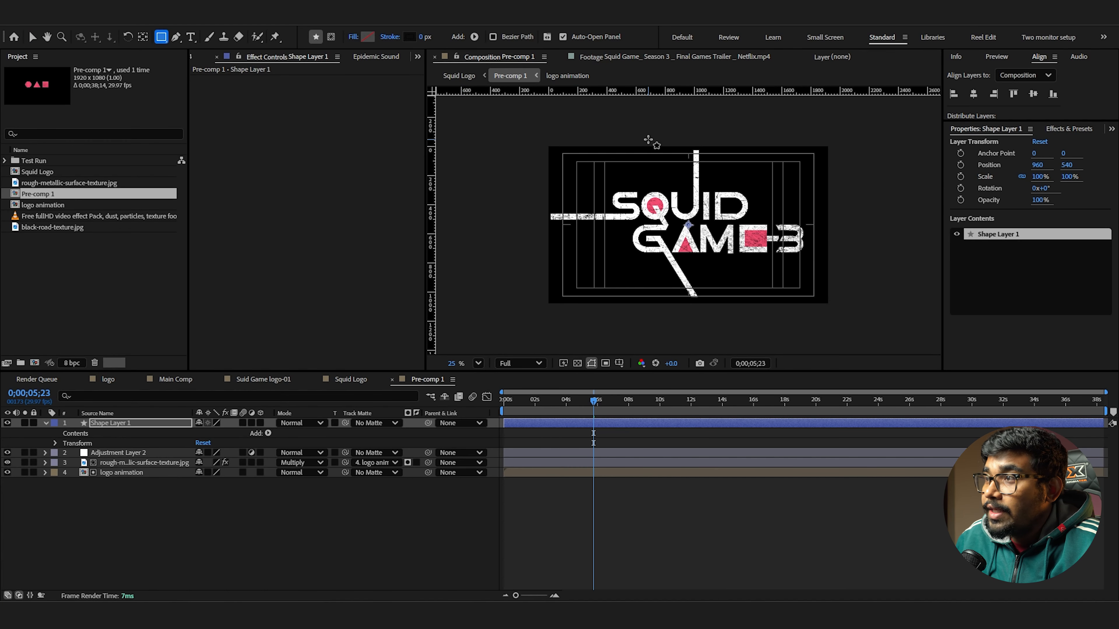
pyautogui.moveTo(541, 137)
pyautogui.mouseDown()
pyautogui.moveTo(709, 278)
pyautogui.moveTo(838, 314)
pyautogui.mouseUp()
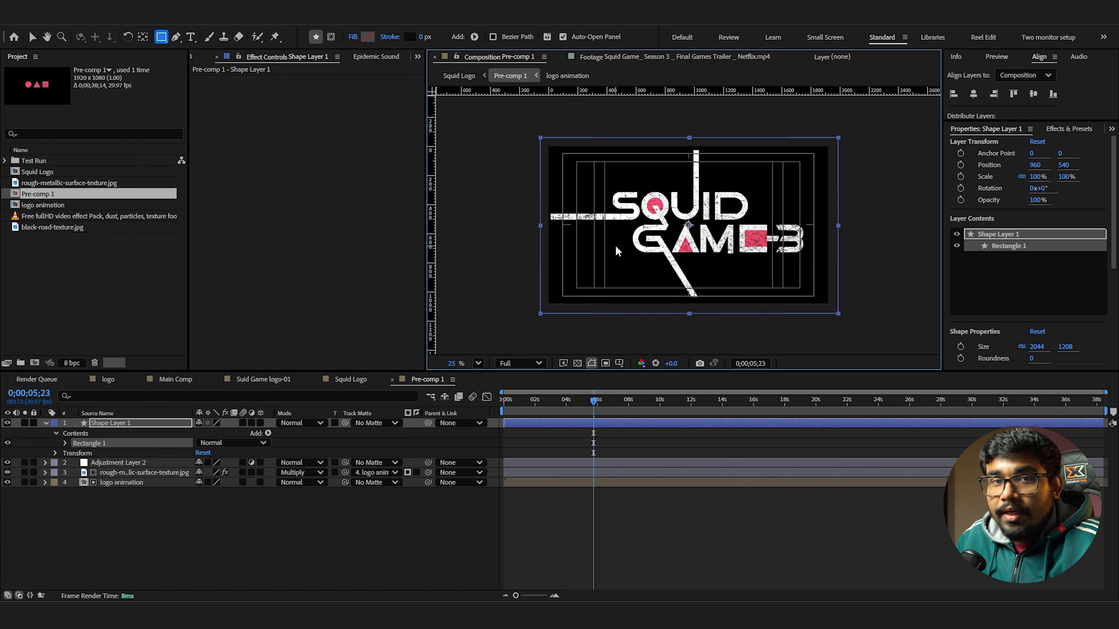
pyautogui.click(354, 37)
pyautogui.click(540, 278)
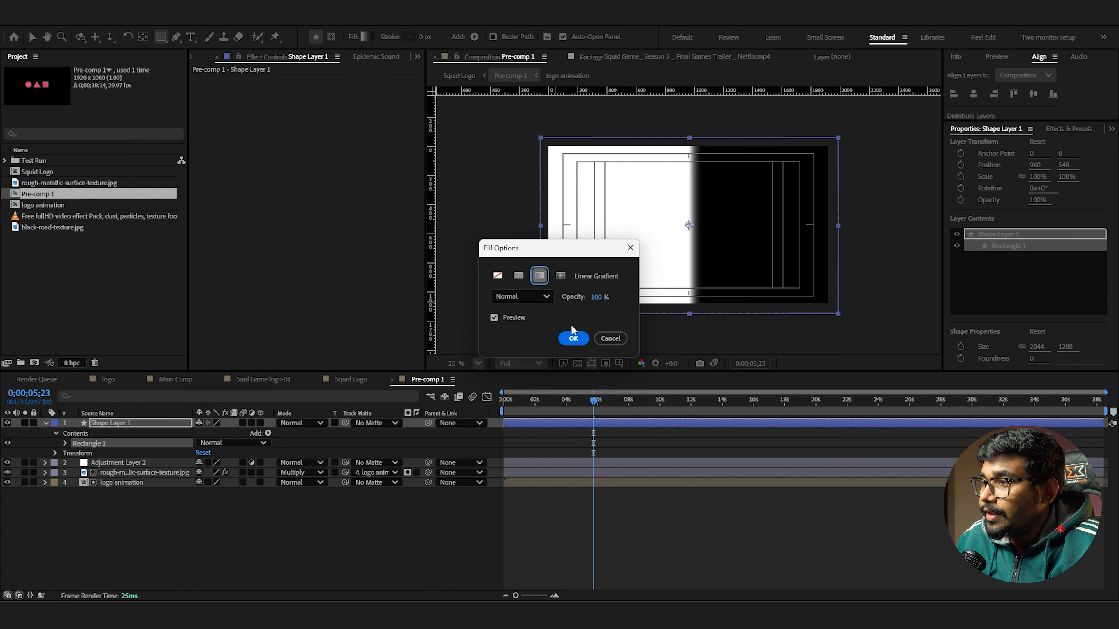
pyautogui.click(571, 338)
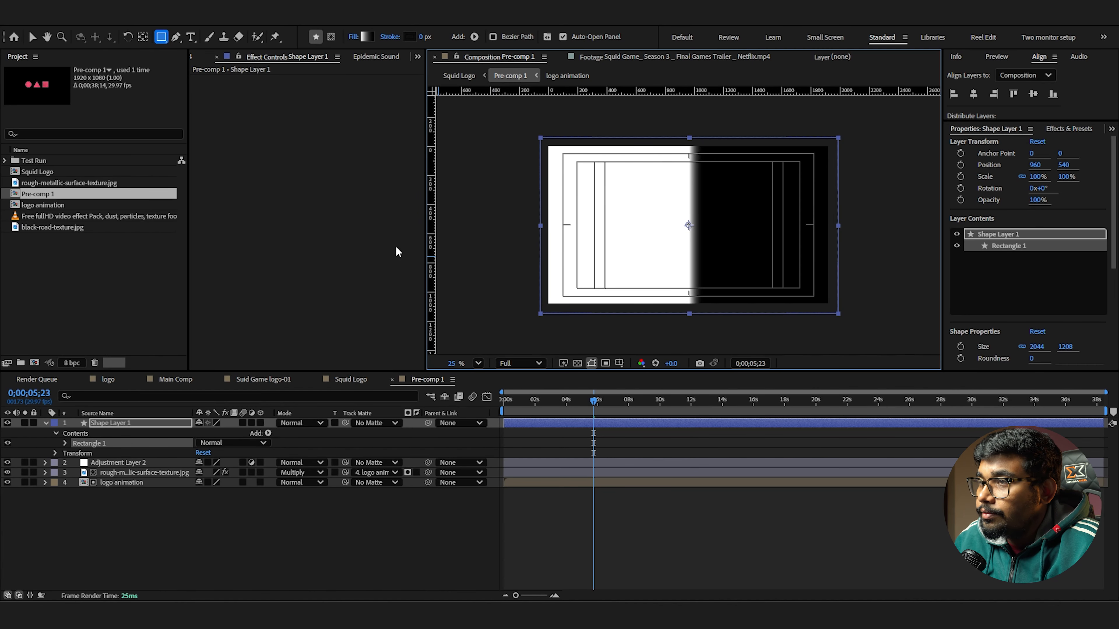
# Edit the rectangle's gradient to run from white through a black stop near the middle back to white (FFFFFF)
pyautogui.click(65, 443)
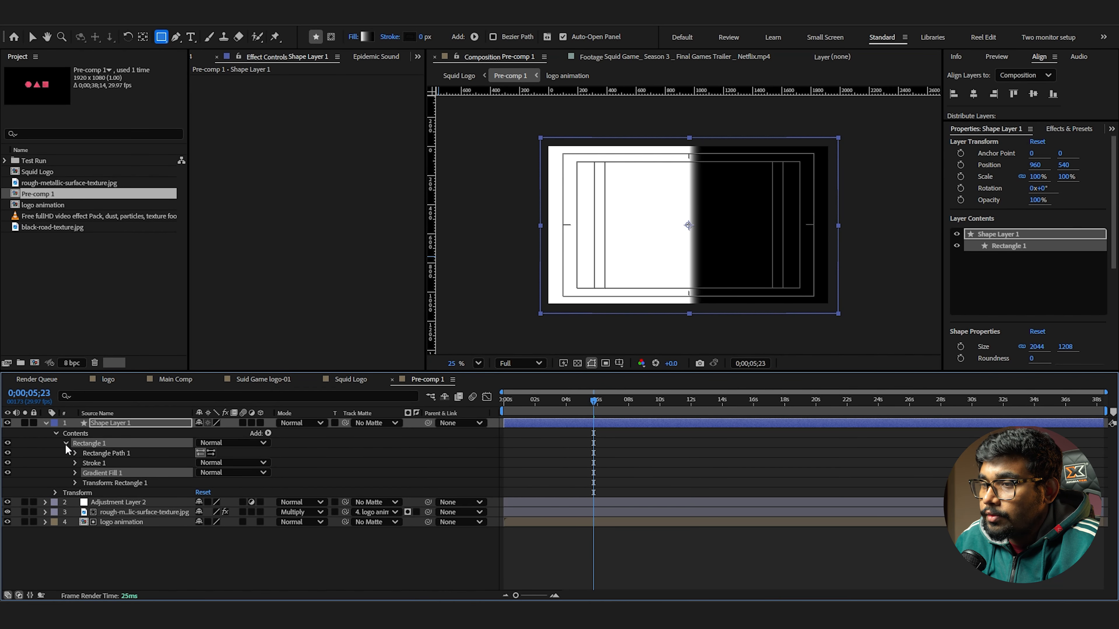
pyautogui.click(364, 37)
pyautogui.click(551, 233)
pyautogui.moveTo(551, 234); pyautogui.dragTo(547, 233)
pyautogui.moveTo(553, 317); pyautogui.dragTo(684, 479)
pyautogui.click(652, 233)
pyautogui.moveTo(527, 317); pyautogui.dragTo(250, 205)
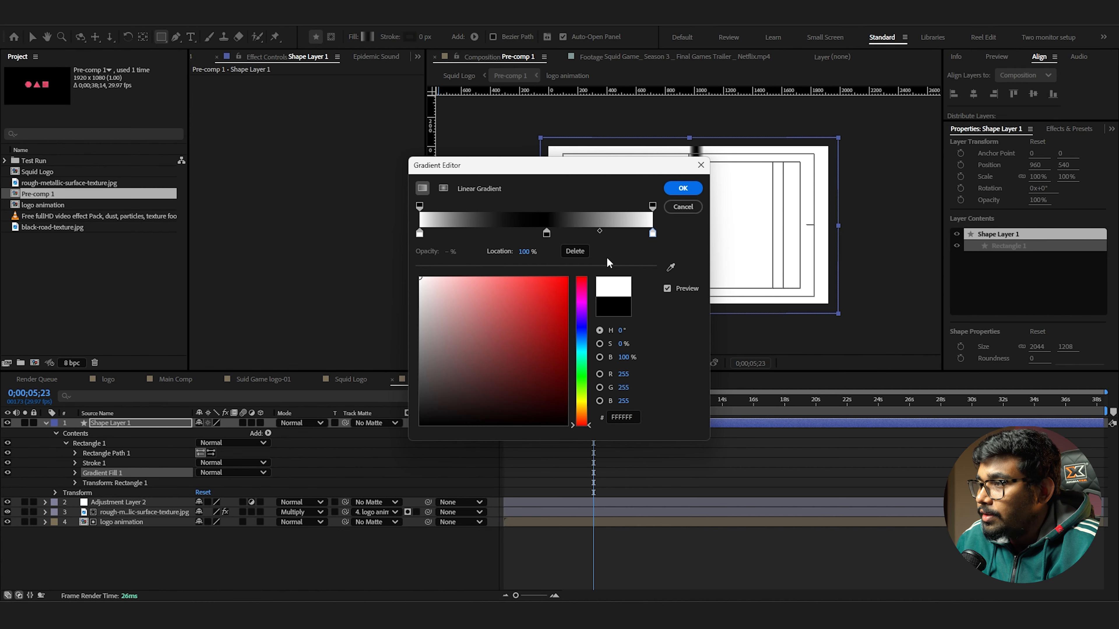
pyautogui.click(683, 188)
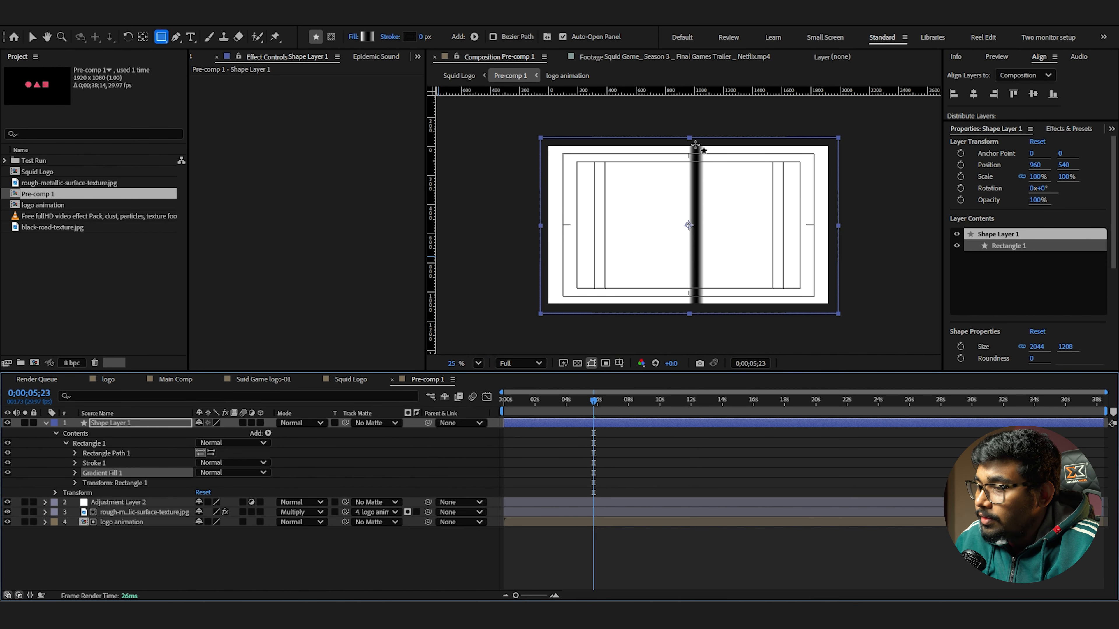
# Rotate the gradient shape layer 90° and scale it to about 63.9% by 177.3% so it covers the frame
pyautogui.press('r')
pyautogui.click(213, 433)
pyautogui.write('90')
pyautogui.press('Return')
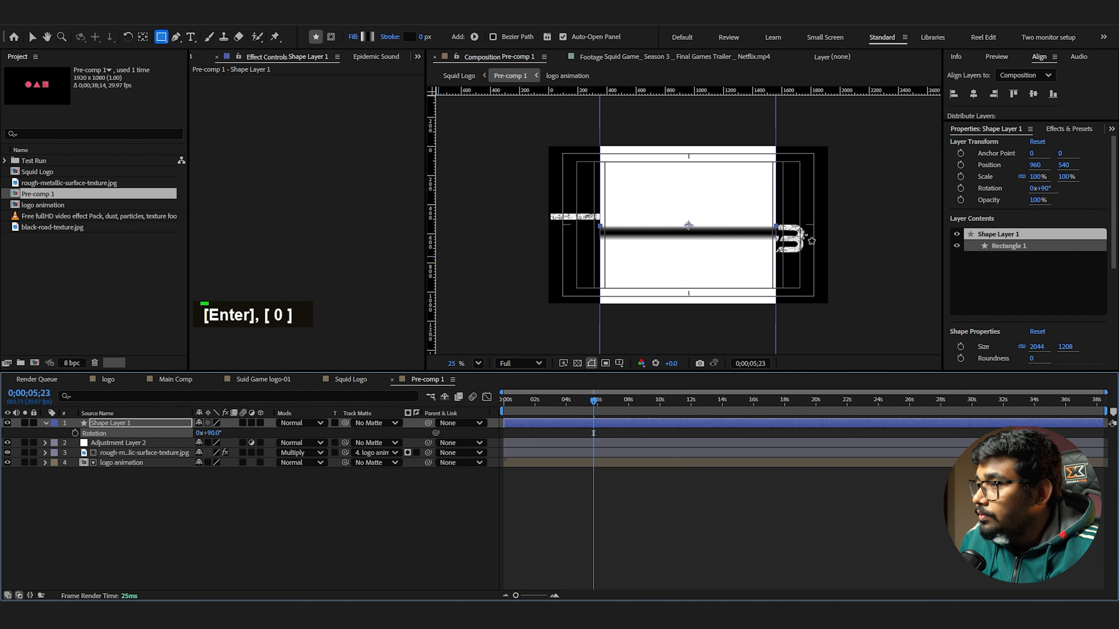
pyautogui.press('v')
pyautogui.moveTo(776, 228); pyautogui.dragTo(844, 232)
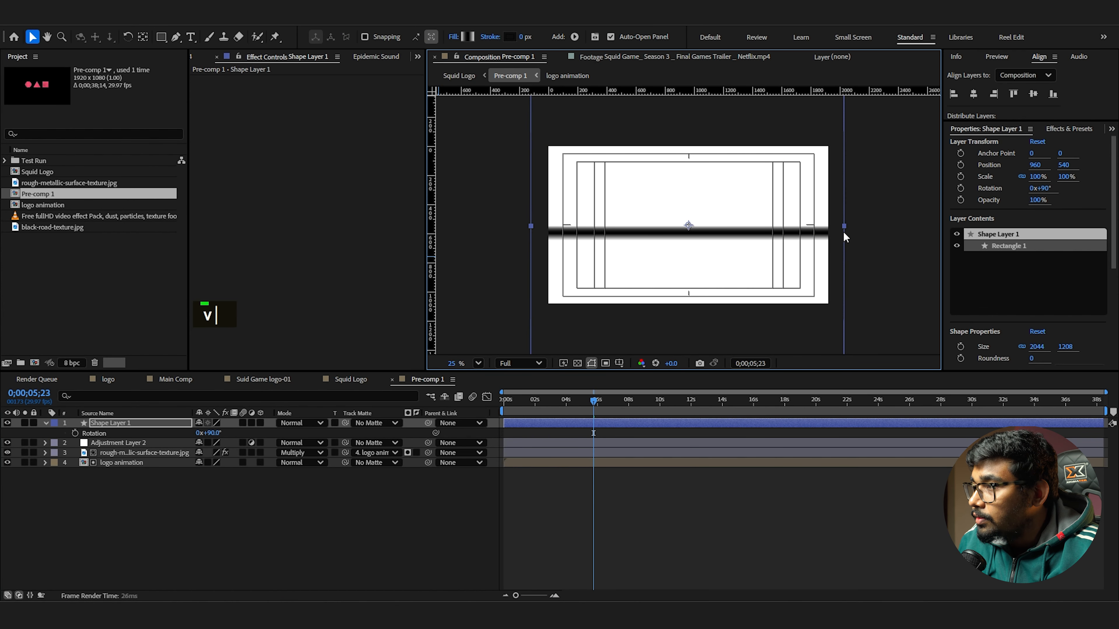
pyautogui.scroll(-1, 806, 233)
pyautogui.moveTo(688, 340); pyautogui.dragTo(688, 300)
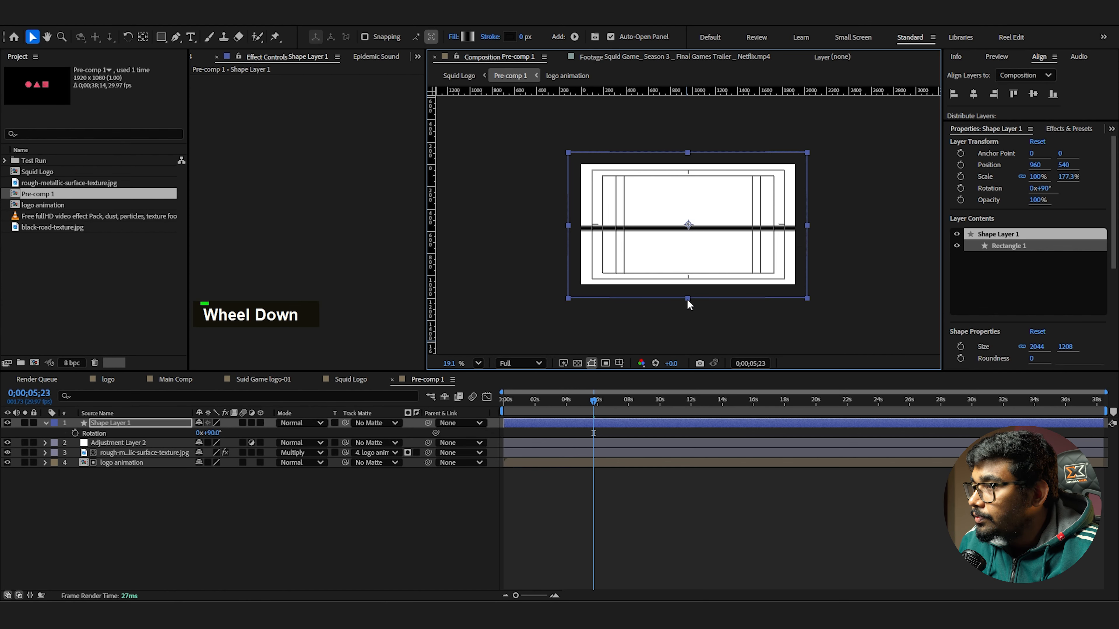
# Spread the gradient fill's start and end points vertically to near the frame's upper and lower edges, softening the black band
pyautogui.doubleClick(45, 424)
pyautogui.click(56, 443)
pyautogui.click(55, 433)
pyautogui.click(67, 443)
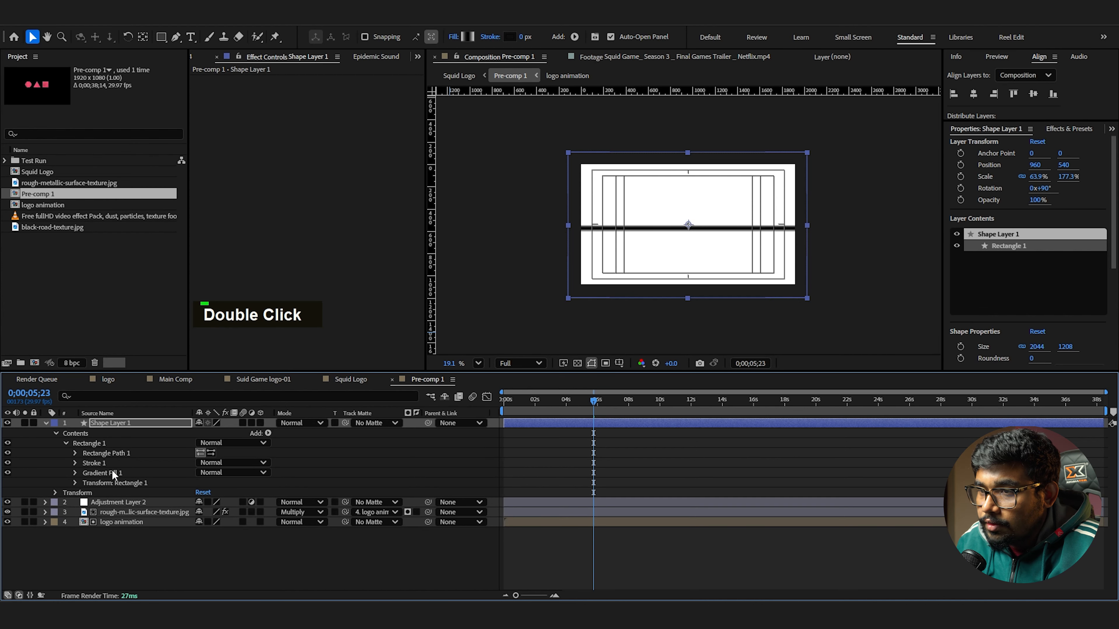
pyautogui.click(74, 473)
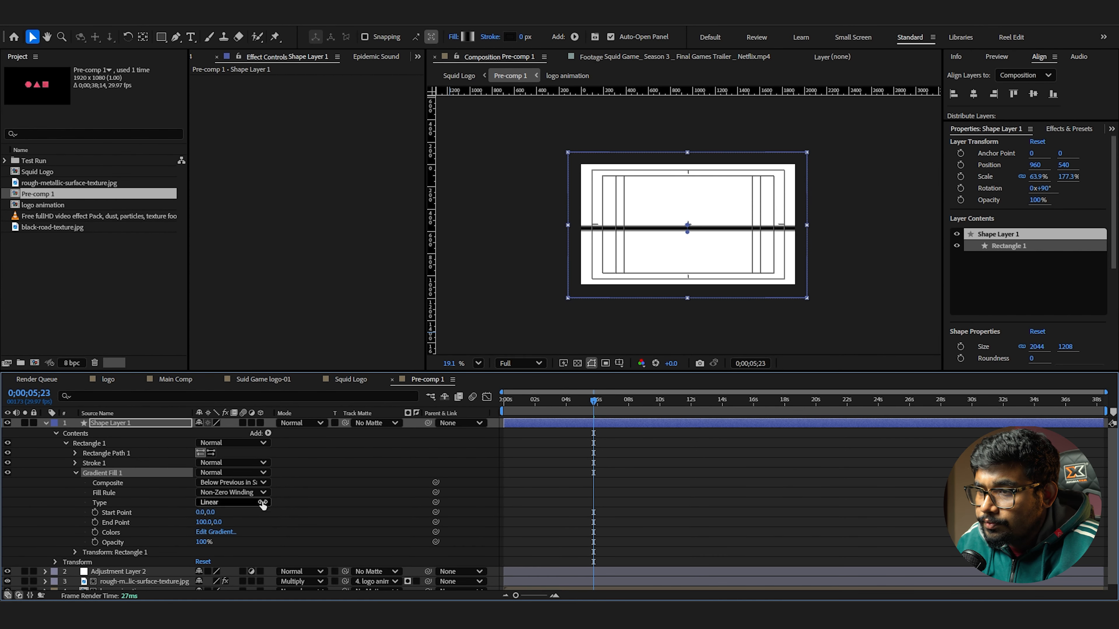
pyautogui.moveTo(687, 231); pyautogui.dragTo(688, 278)
pyautogui.moveTo(688, 225); pyautogui.dragTo(687, 162)
pyautogui.click(45, 423)
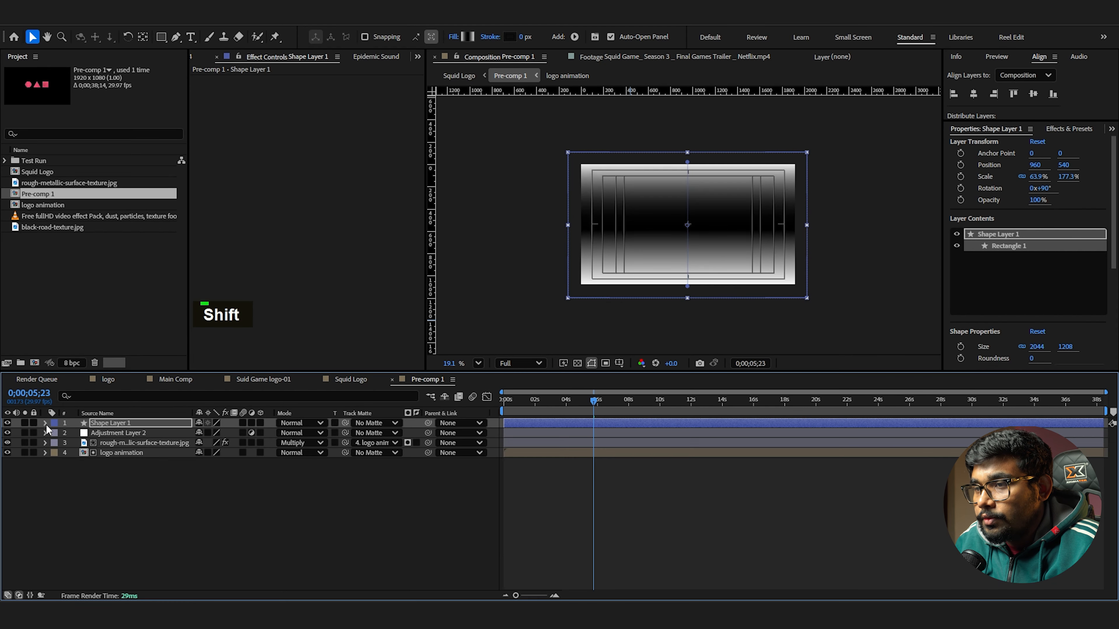
# Place the gradient shape layer below the adjustment layer and apply Camera Lens Blur to the adjustment layer
pyautogui.moveTo(110, 423); pyautogui.dragTo(115, 430)
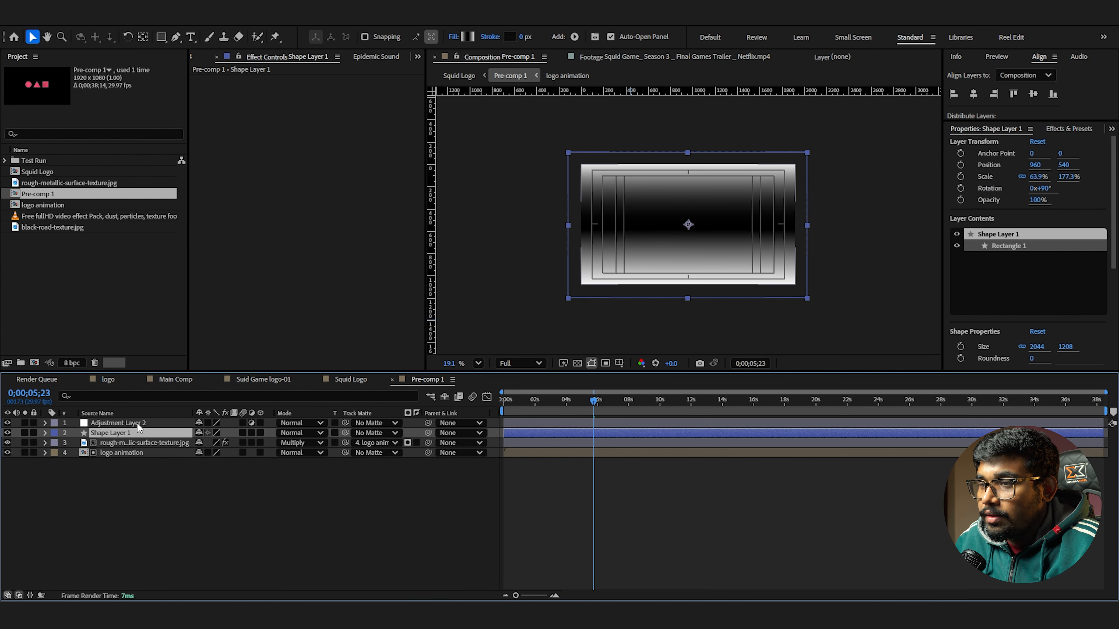
pyautogui.click(186, 422)
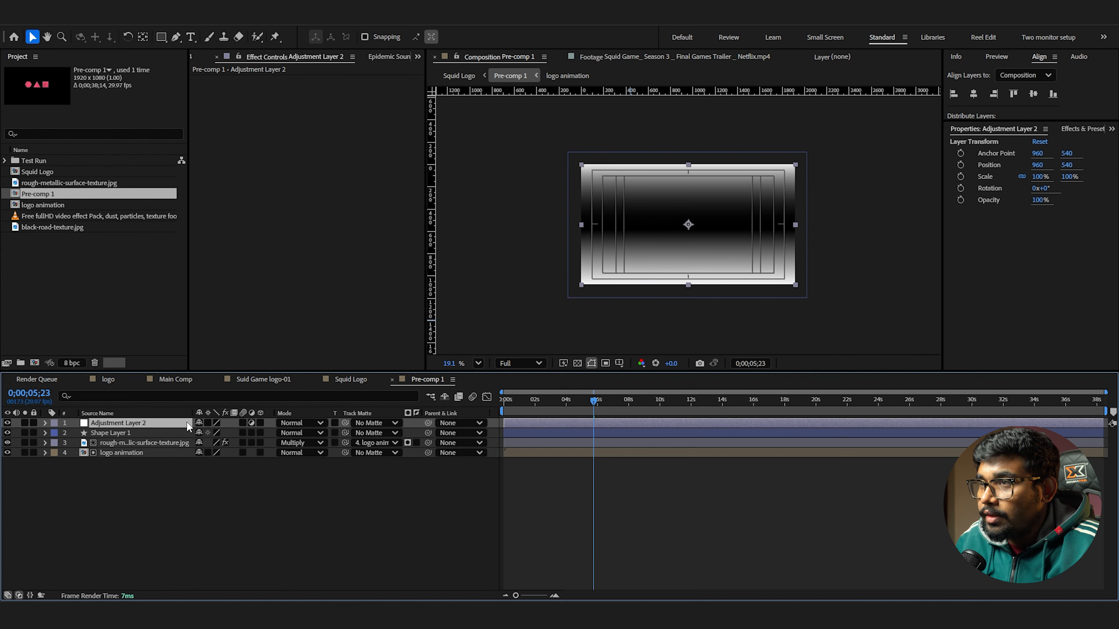
pyautogui.hotkey('ctrl', 'space')
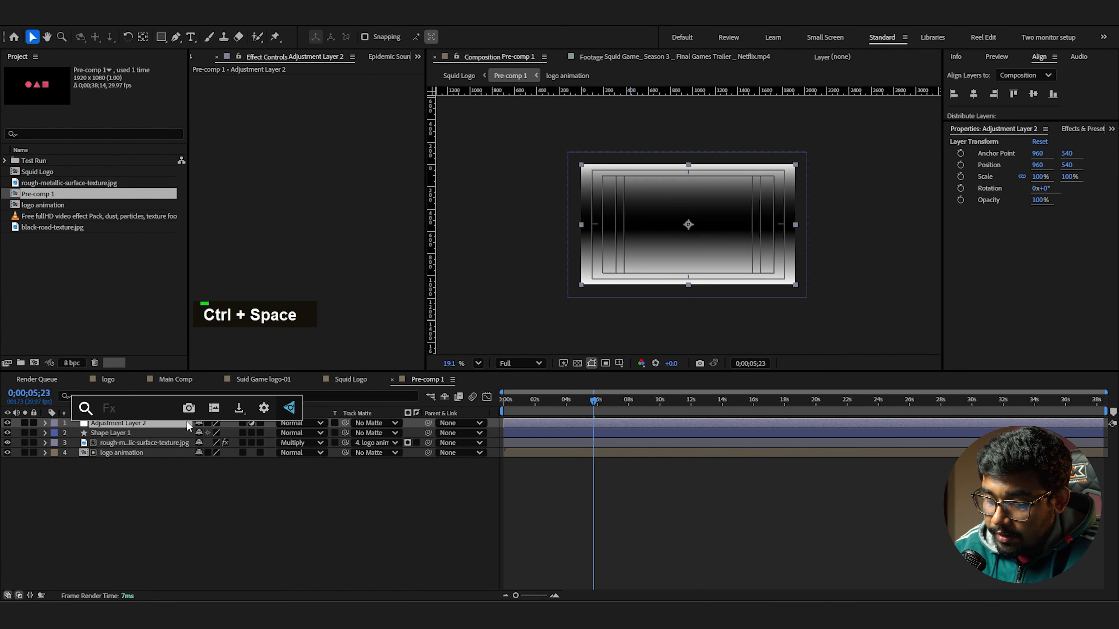
pyautogui.write('came')
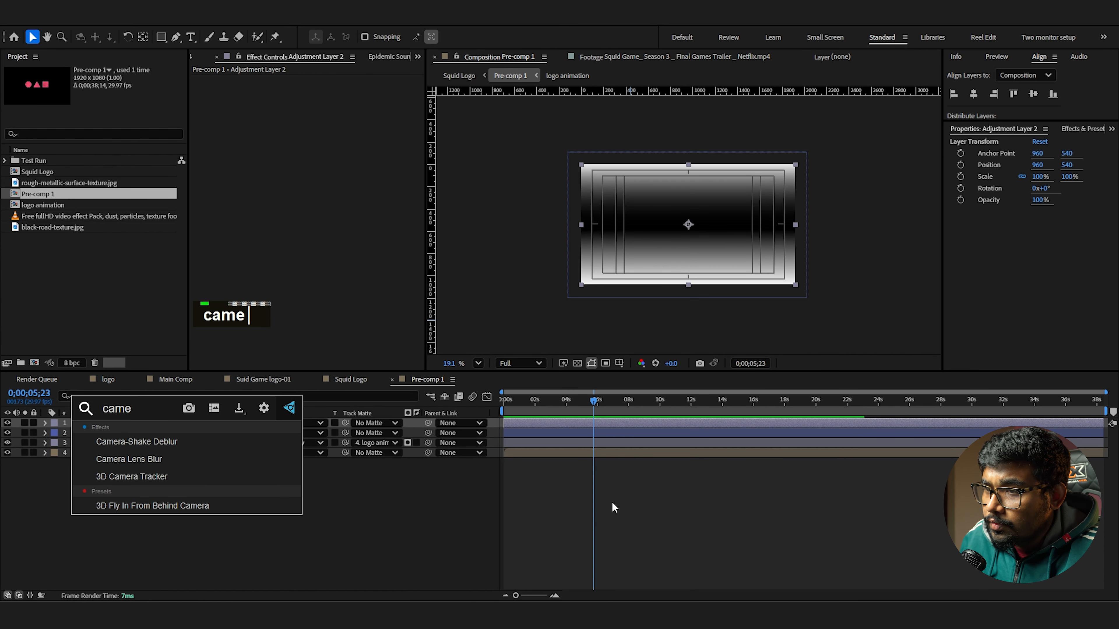
pyautogui.click(247, 460)
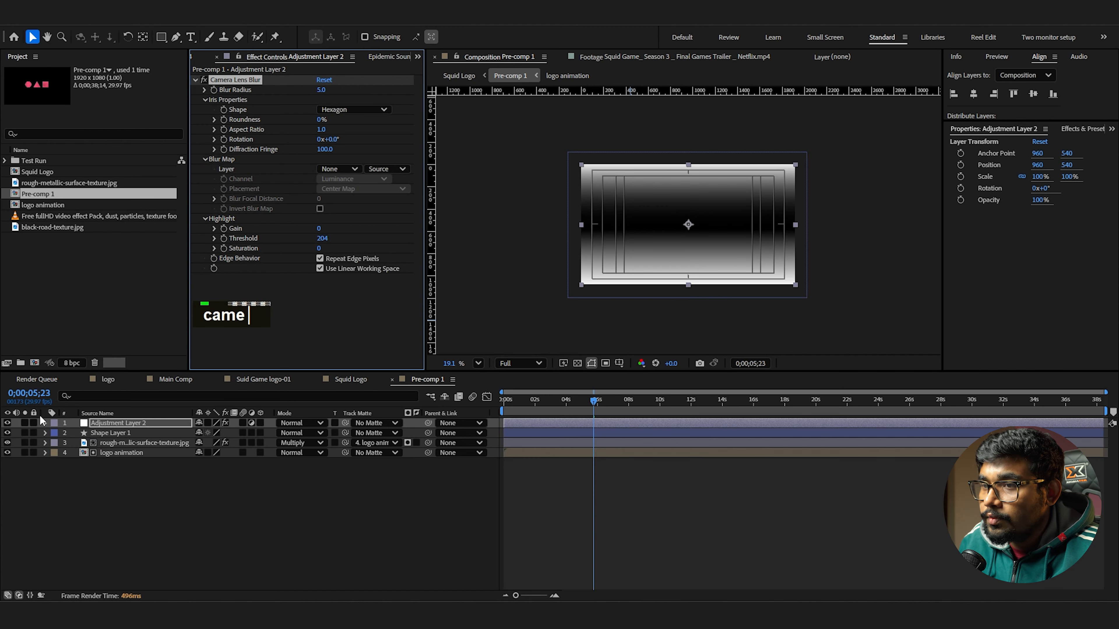
# Hide the gradient shape layer, set it as the Camera Lens Blur's blur map layer, and set Blur Radius to 15
pyautogui.click(8, 432)
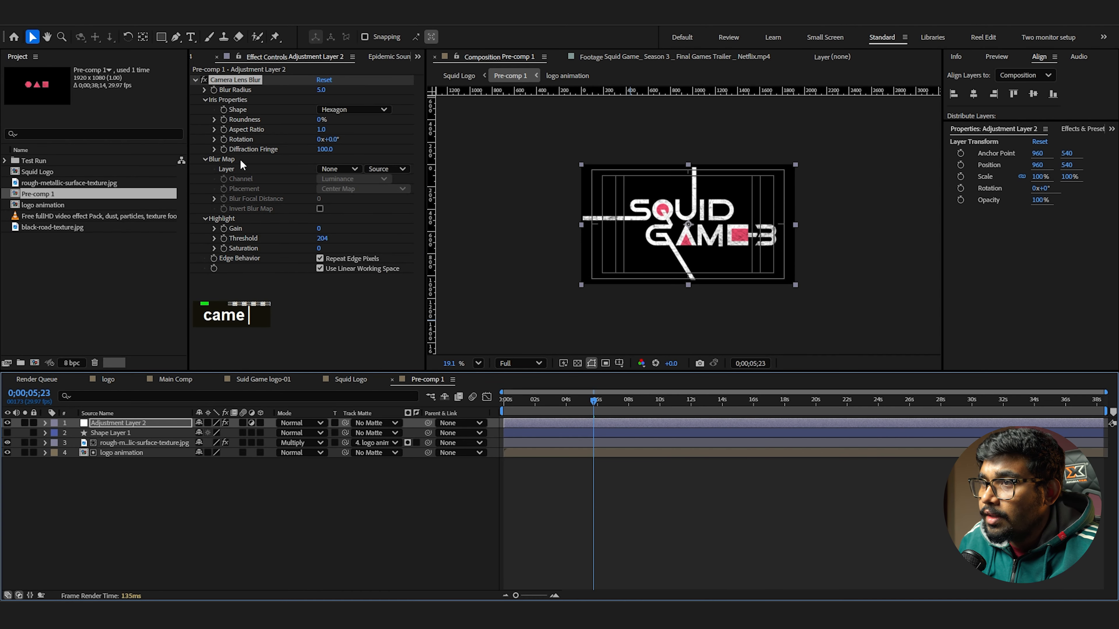
pyautogui.click(337, 168)
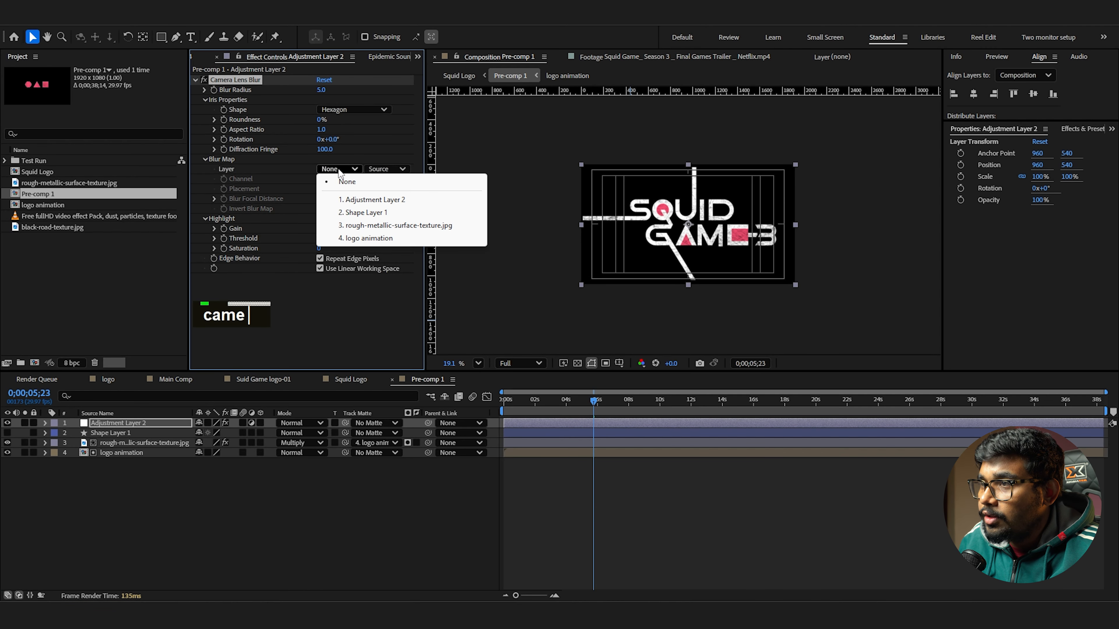
pyautogui.click(382, 215)
pyautogui.scroll(4, 673, 247)
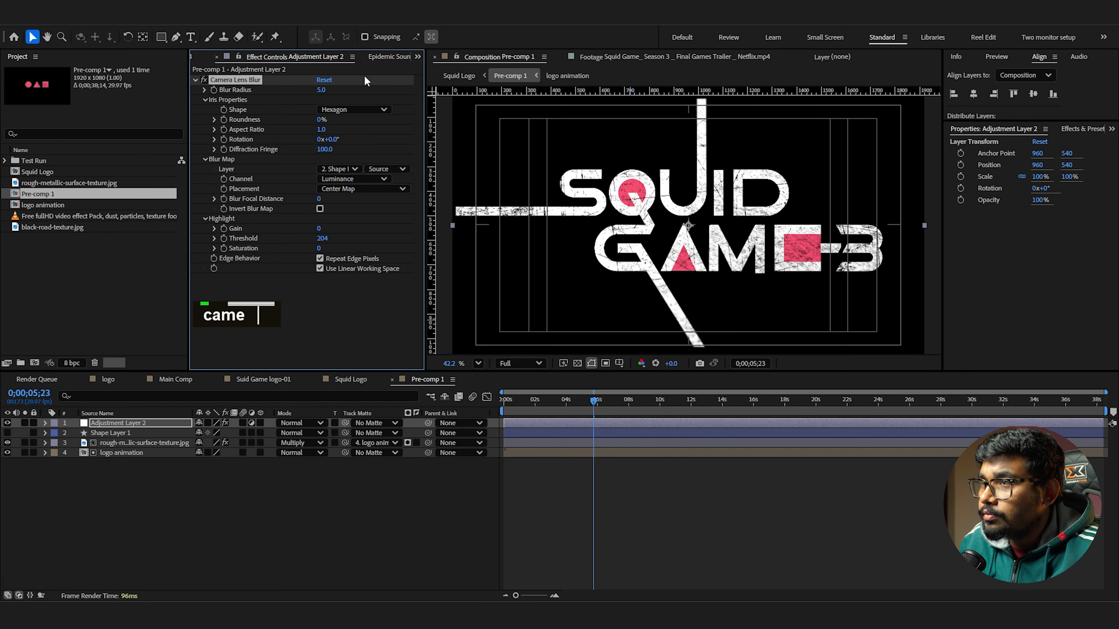
pyautogui.write('15')
pyautogui.press('Return')
pyautogui.scroll(-2, 605, 154)
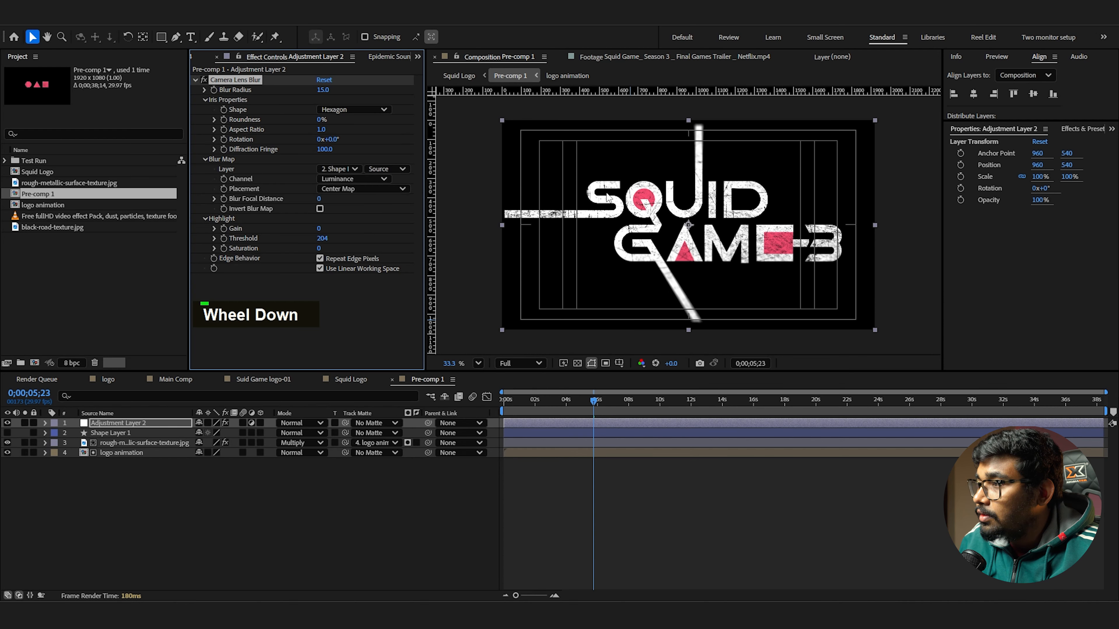
# In the Squid Logo composition, unlock the black-road-texture.jpg and Dark Gray Solid 2 layers and cut them
pyautogui.click(397, 478)
pyautogui.press('Tab')
pyautogui.click(332, 467)
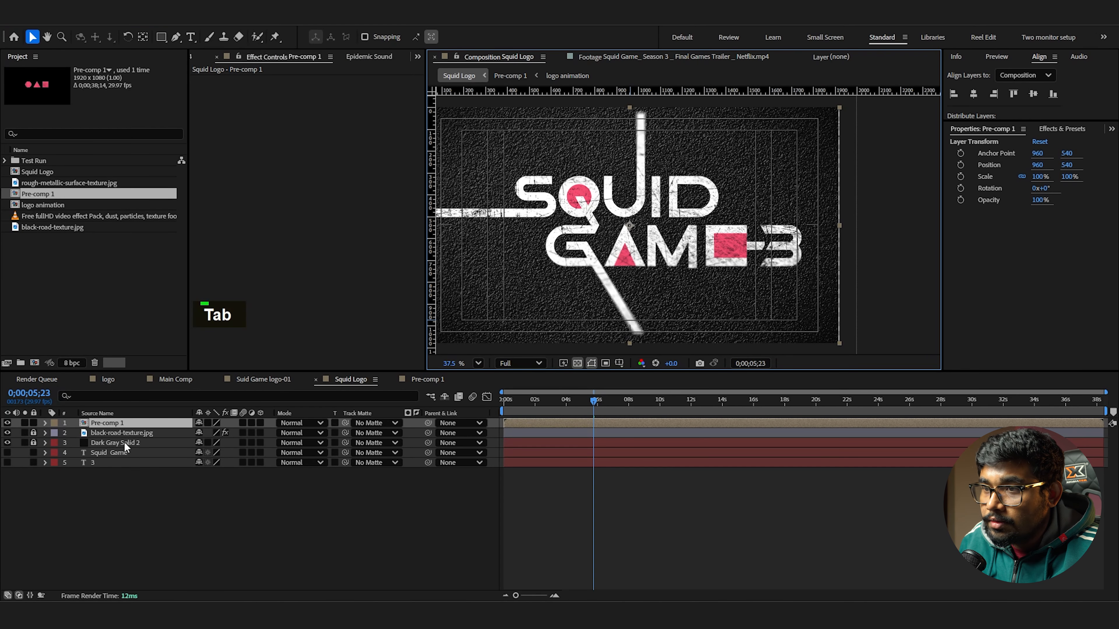
pyautogui.moveTo(33, 432); pyautogui.dragTo(33, 443)
pyautogui.click(100, 434)
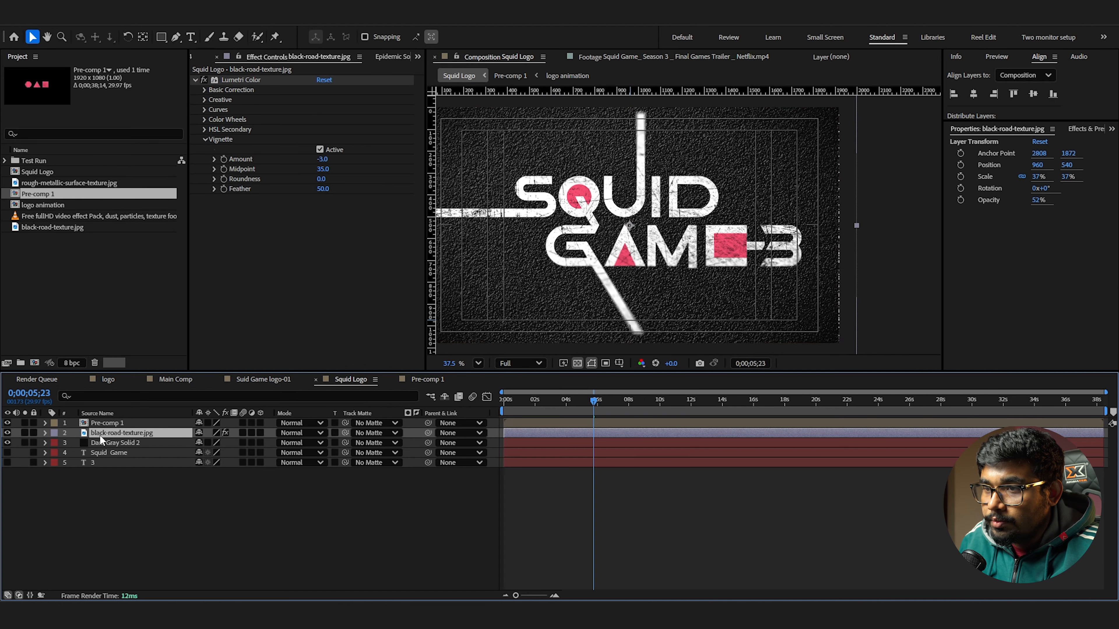
pyautogui.keyDown('shift'); pyautogui.click(99, 442); pyautogui.keyUp('shift')
pyautogui.hotkey('ctrl', 'x')
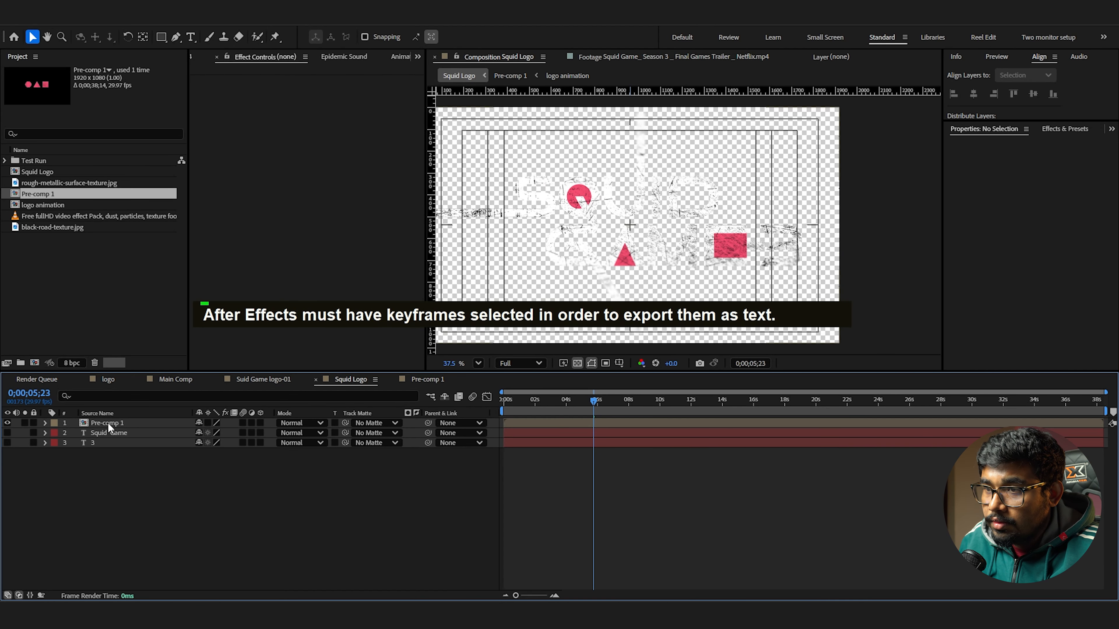
# Paste the road texture and dark gray solid into Pre-comp 1 and place them below the logo animation layer
pyautogui.doubleClick(108, 422)
pyautogui.hotkey('ctrl', 'v')
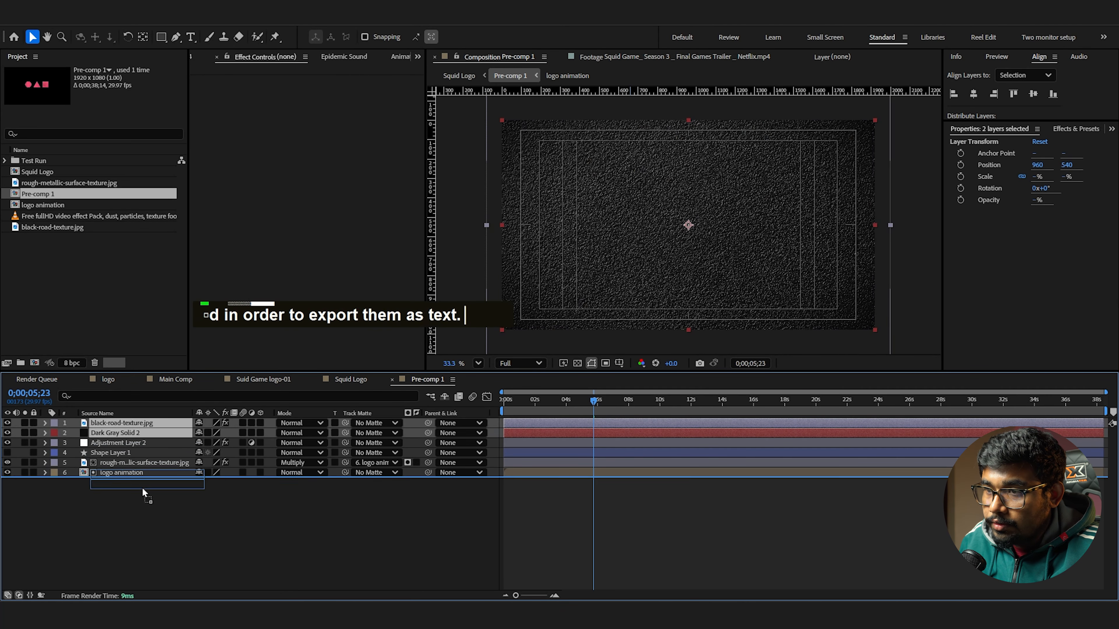
pyautogui.click(146, 493)
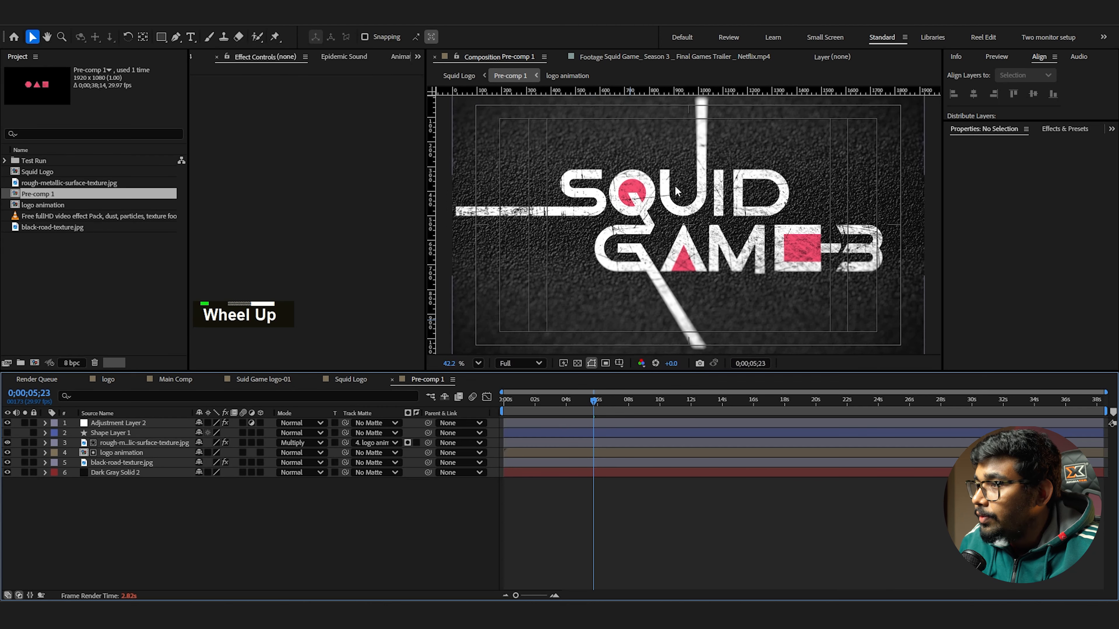
pyautogui.scroll(1, 656, 259)
pyautogui.middleClick(584, 183)
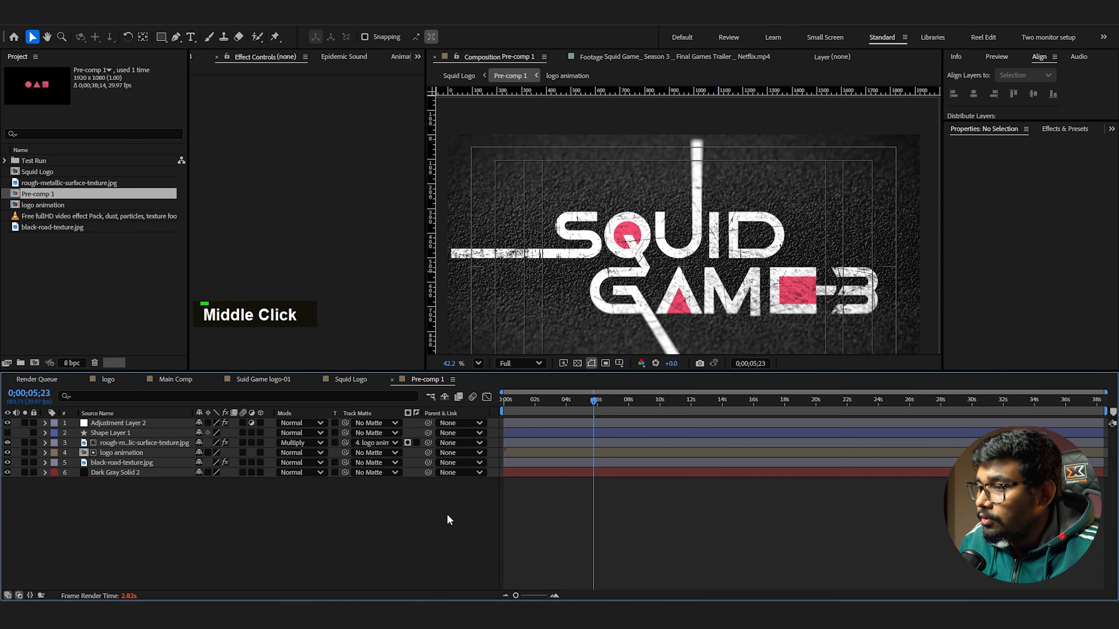
# Delete the hidden Squid Game and 3 text layers from the Squid Logo composition
pyautogui.press('Tab')
pyautogui.click(362, 516)
pyautogui.click(140, 432)
pyautogui.keyDown('shift'); pyautogui.click(137, 443); pyautogui.keyUp('shift')
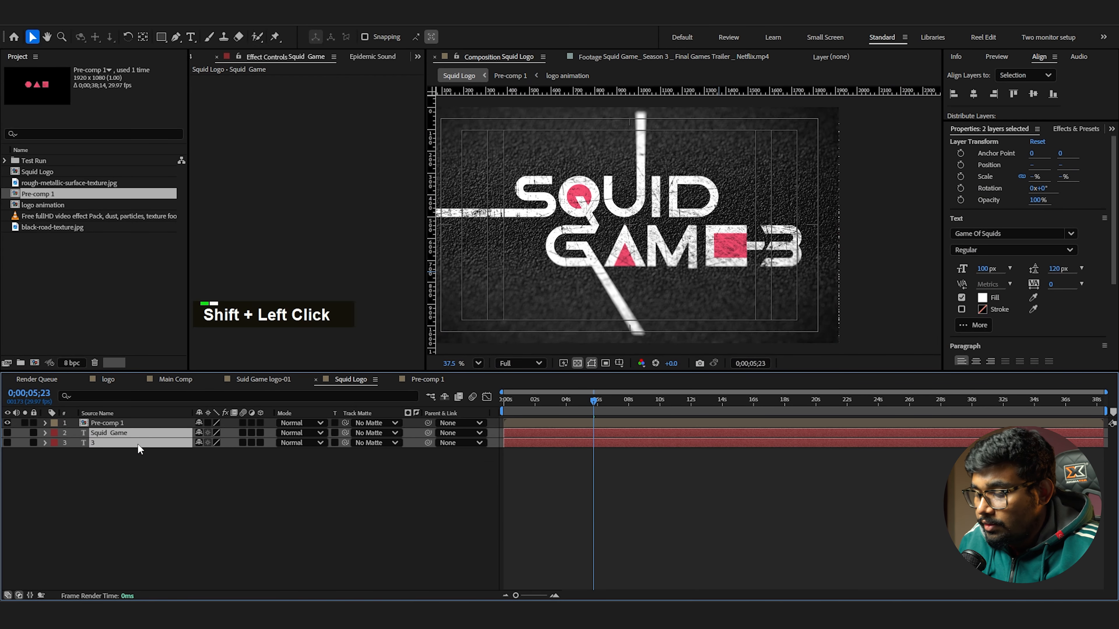
pyautogui.press('Delete')
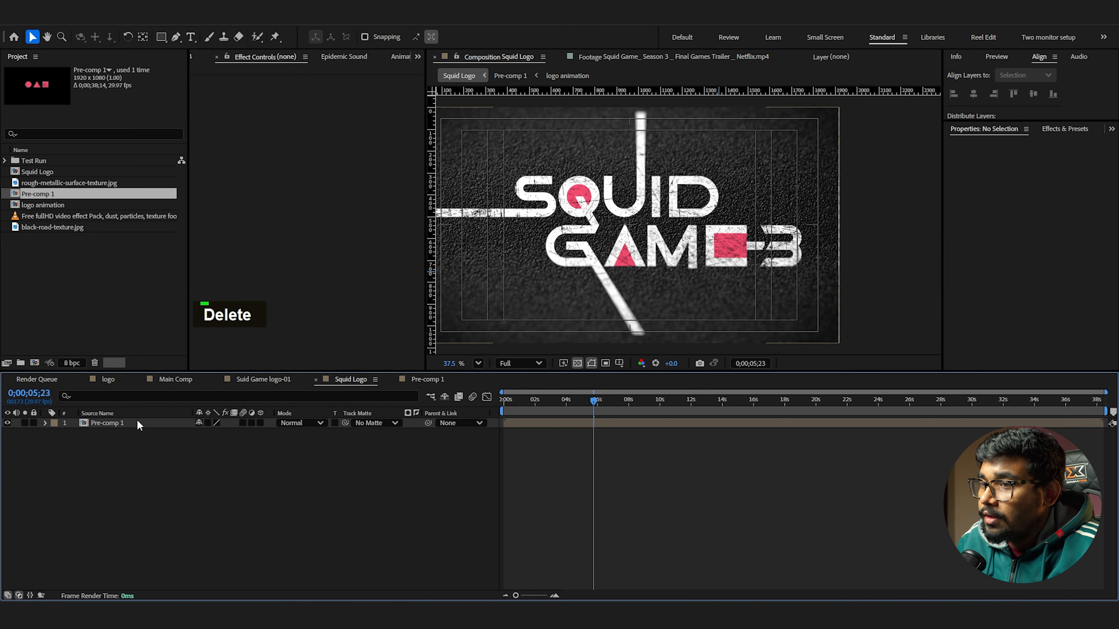
# In Pre-comp 1, show Shape Layer 1 and move its gradient's start point to about -630.7,0 and end point to about 912.5,0
pyautogui.doubleClick(137, 422)
pyautogui.middleClick(644, 274)
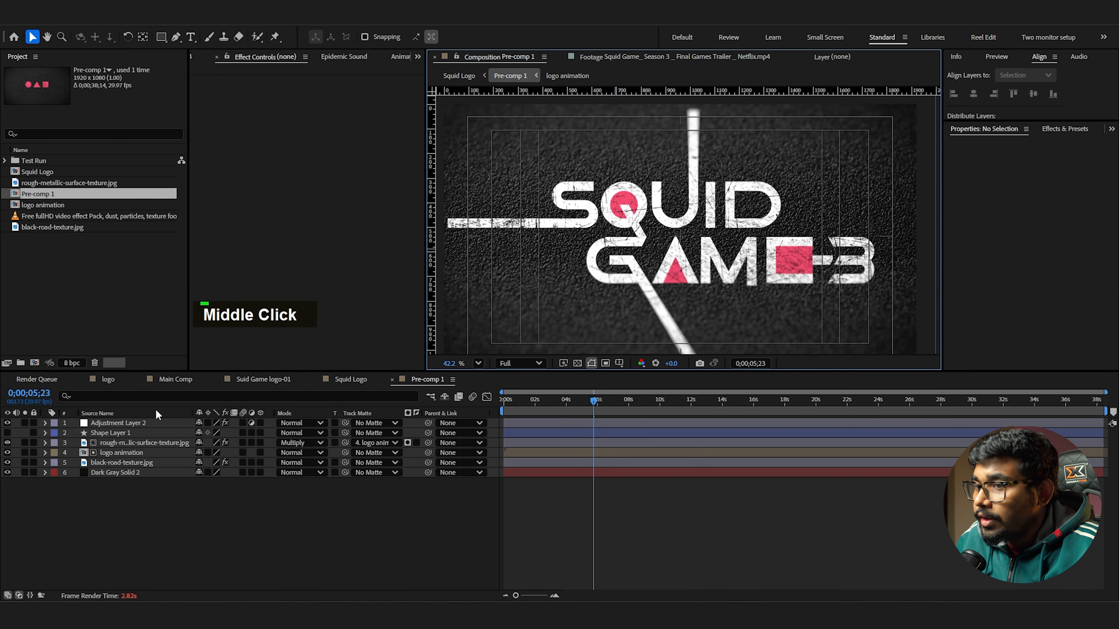
pyautogui.click(113, 433)
pyautogui.click(16, 432)
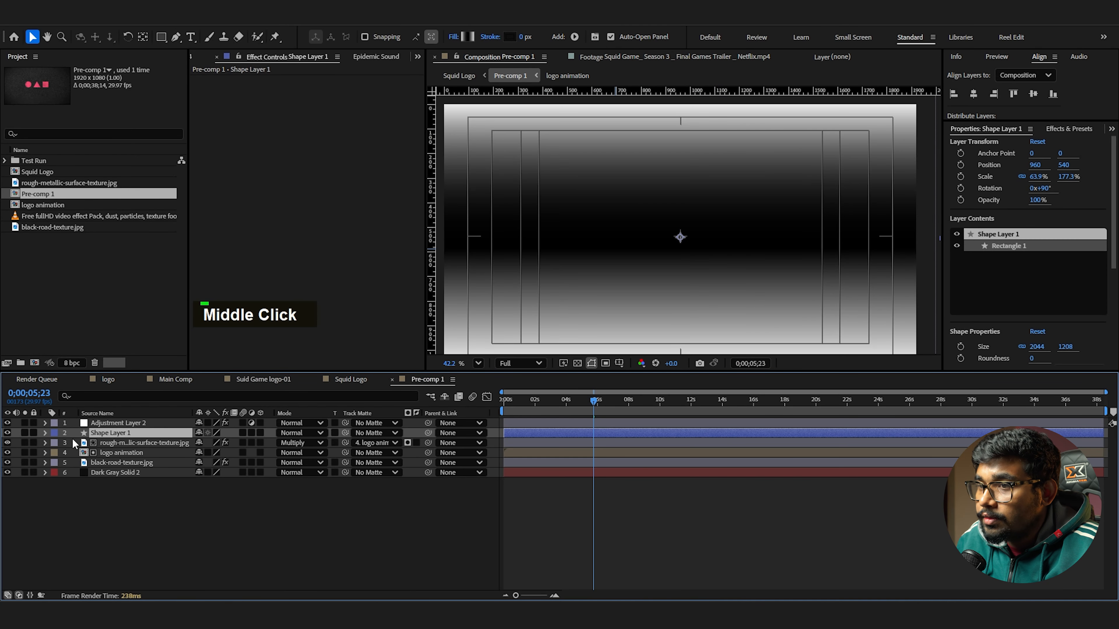
pyautogui.click(45, 433)
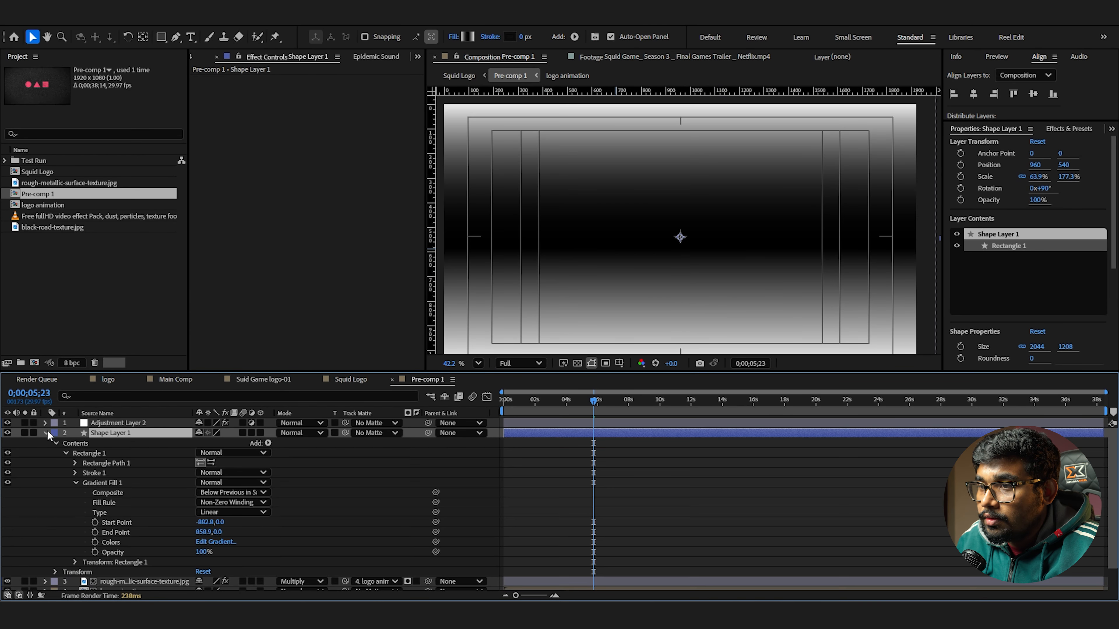
pyautogui.click(105, 482)
pyautogui.scroll(-2, 706, 282)
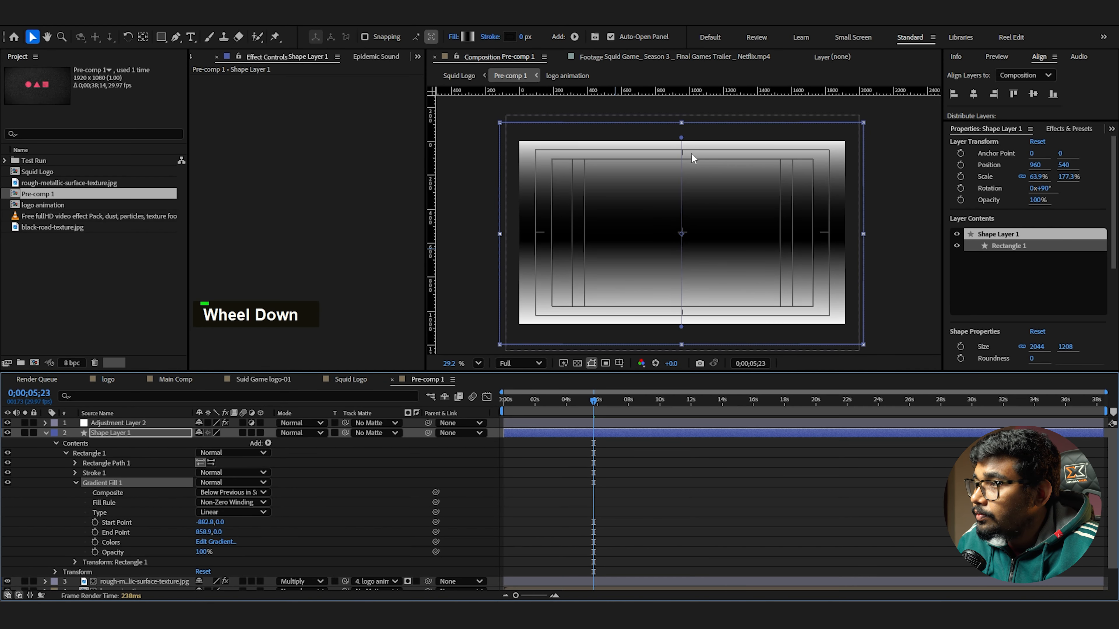
pyautogui.moveTo(681, 137); pyautogui.dragTo(681, 165)
pyautogui.moveTo(682, 327)
pyautogui.mouseDown()
pyautogui.moveTo(682, 346)
pyautogui.moveTo(686, 331)
pyautogui.mouseUp()
pyautogui.press('Tab')
pyautogui.scroll(-1, 661, 334)
# Hide Shape Layer 1, inspect the blurred logo and collapse the layer's properties
pyautogui.click(7, 433)
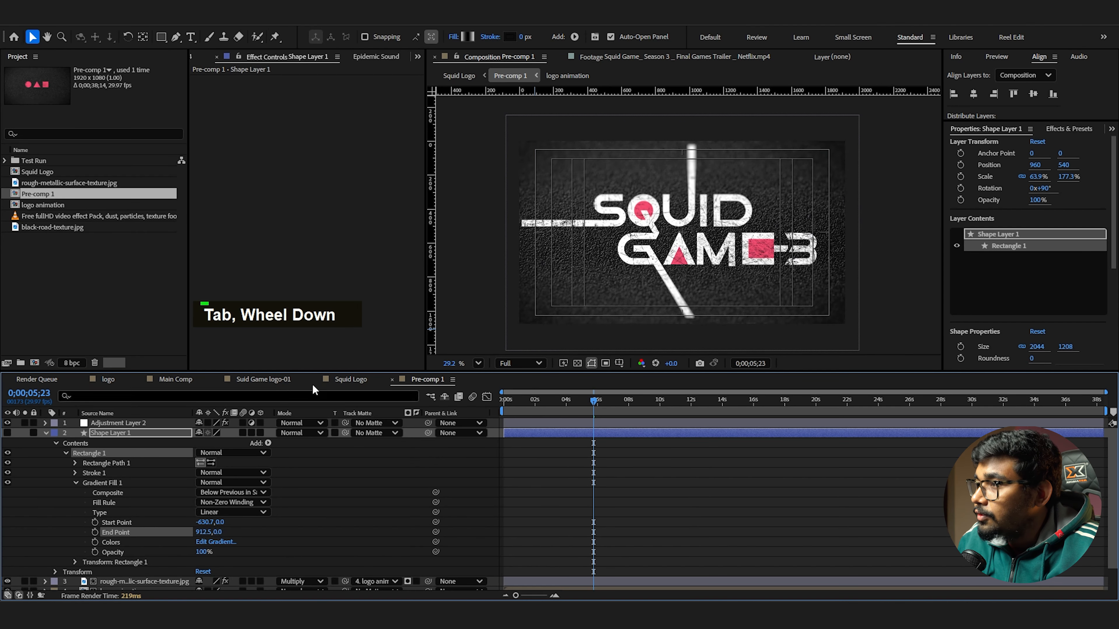
pyautogui.scroll(3, 556, 208)
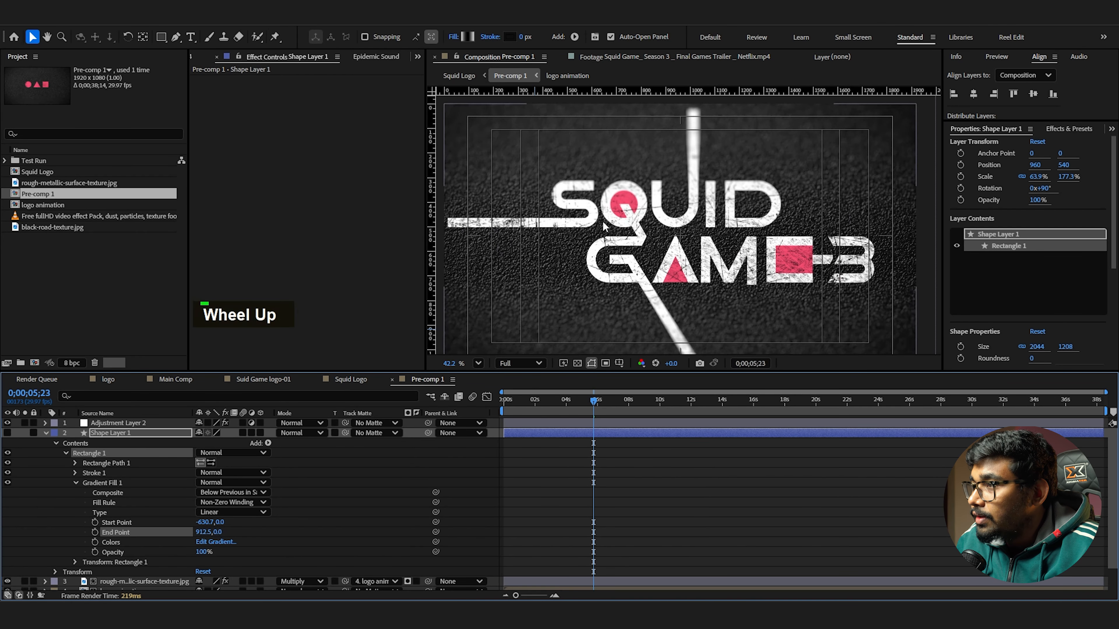
pyautogui.scroll(-2, 697, 174)
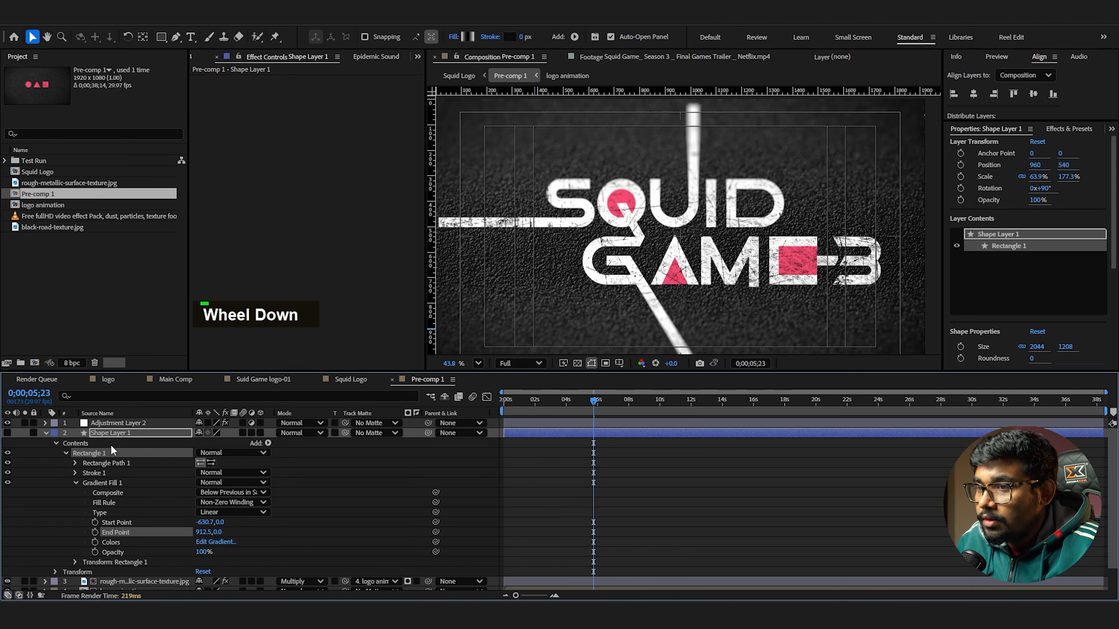
pyautogui.click(47, 433)
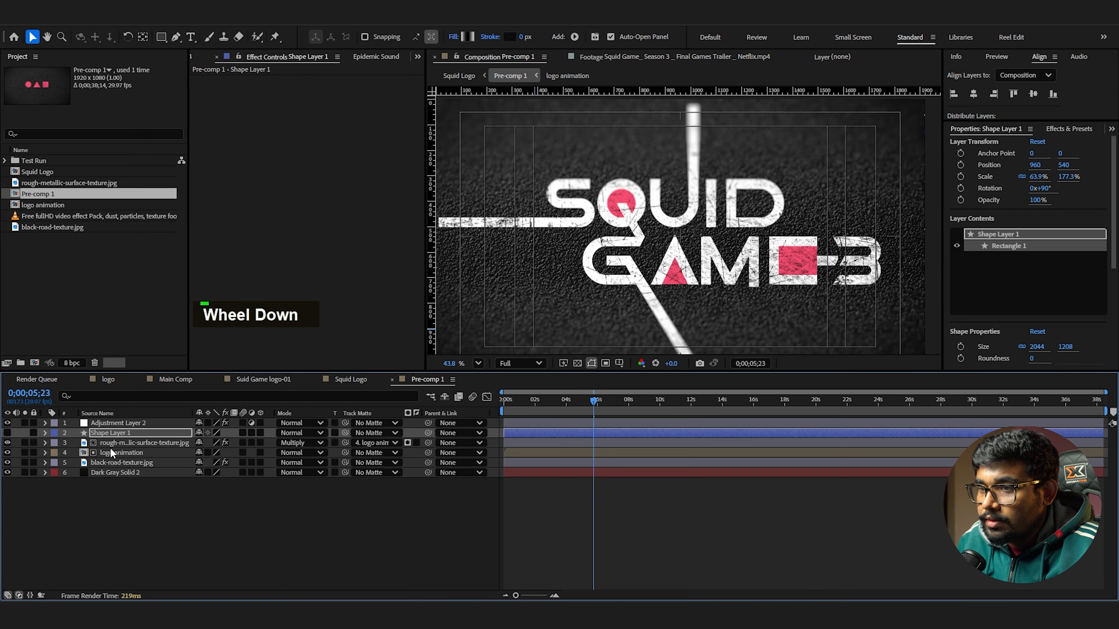
# In the logo animation composition, add a text layer reading "A netflix series" above the SQUID lettering
pyautogui.doubleClick(43, 204)
pyautogui.middleClick(617, 249)
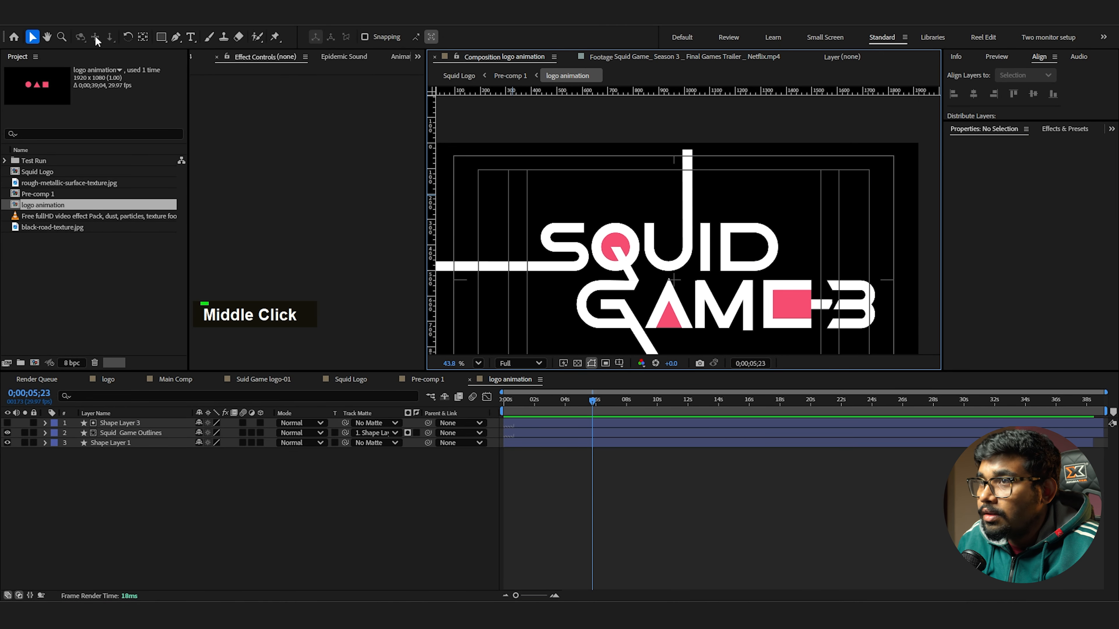
pyautogui.click(192, 38)
pyautogui.click(538, 203)
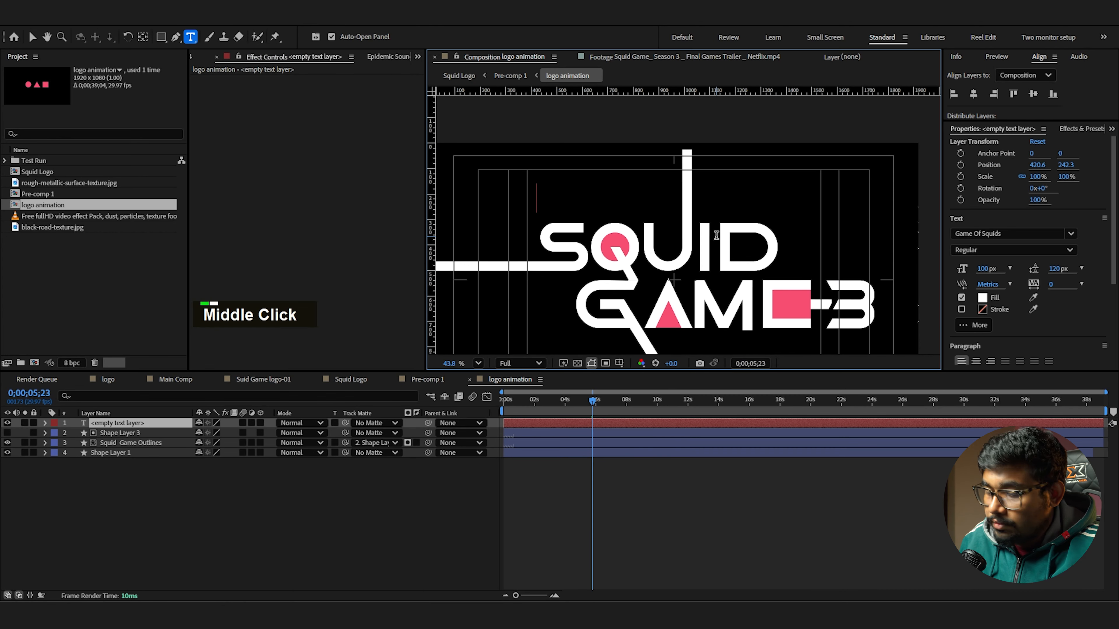
pyautogui.write('A netflix series')
pyautogui.press('Escape')
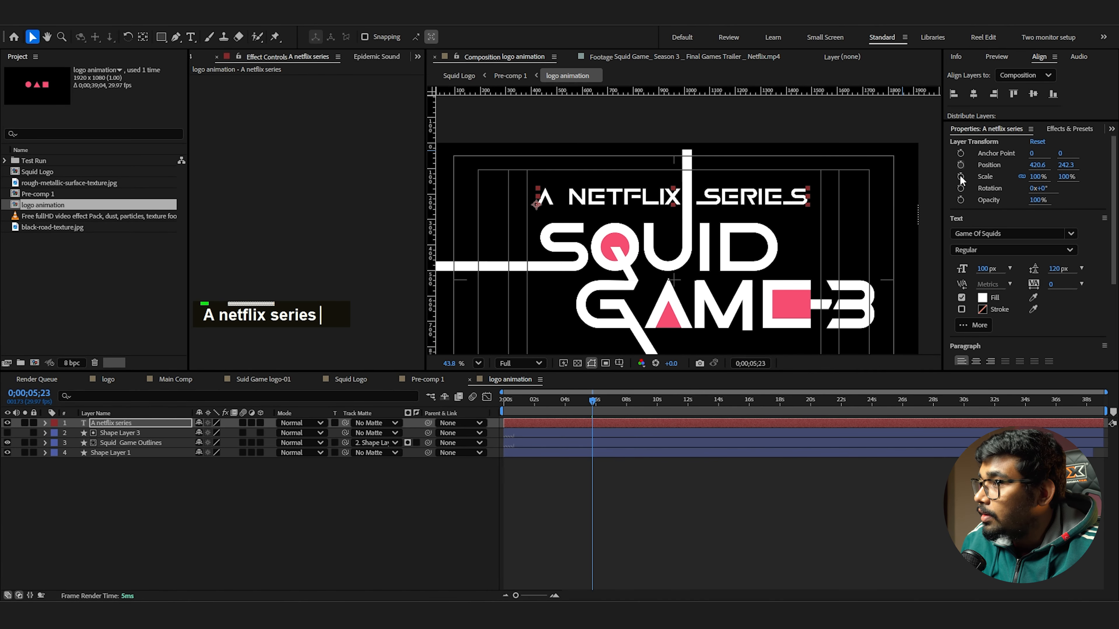
# Set the text's font to Roboto Bold and scale it down to about 50.4% just above SQUID
pyautogui.doubleClick(977, 228)
pyautogui.write('robo')
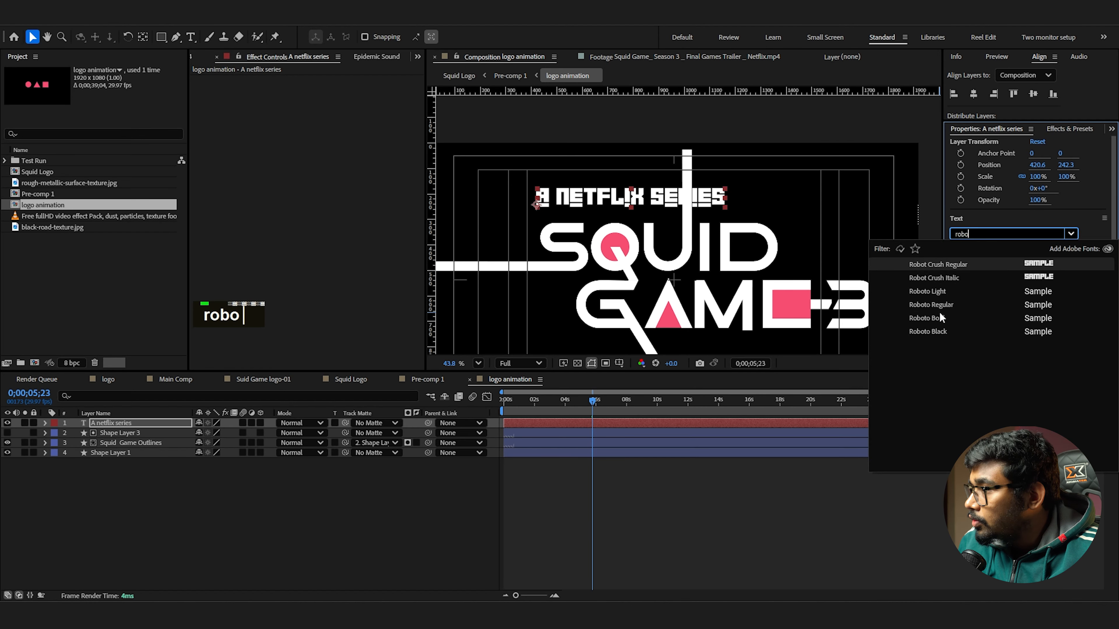
pyautogui.click(939, 314)
pyautogui.moveTo(764, 202); pyautogui.dragTo(644, 210)
# Select the word NETFLIX in the text and change its fill colour to red
pyautogui.doubleClick(584, 206)
pyautogui.moveTo(555, 210); pyautogui.dragTo(606, 210)
pyautogui.click(982, 298)
pyautogui.click(672, 235)
# Go to 0;00;04;17 and add an Opacity animator to the "A netflix series" text layer
pyautogui.click(114, 424)
pyautogui.moveTo(581, 410)
pyautogui.mouseDown()
pyautogui.moveTo(530, 407)
pyautogui.moveTo(574, 406)
pyautogui.mouseUp()
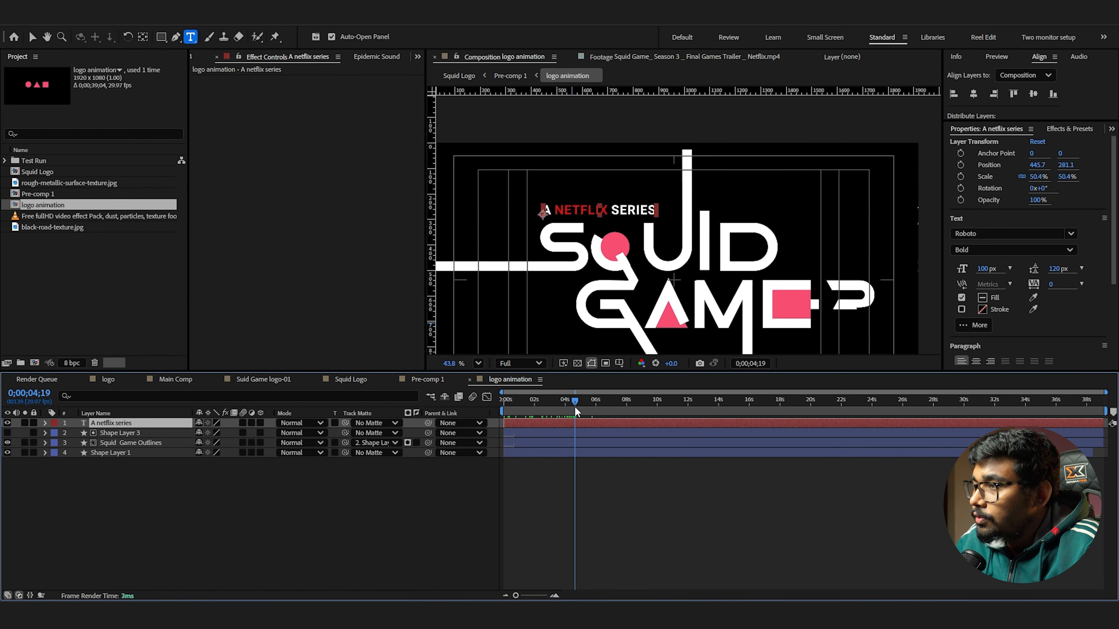
pyautogui.click(45, 423)
pyautogui.click(53, 432)
pyautogui.click(267, 434)
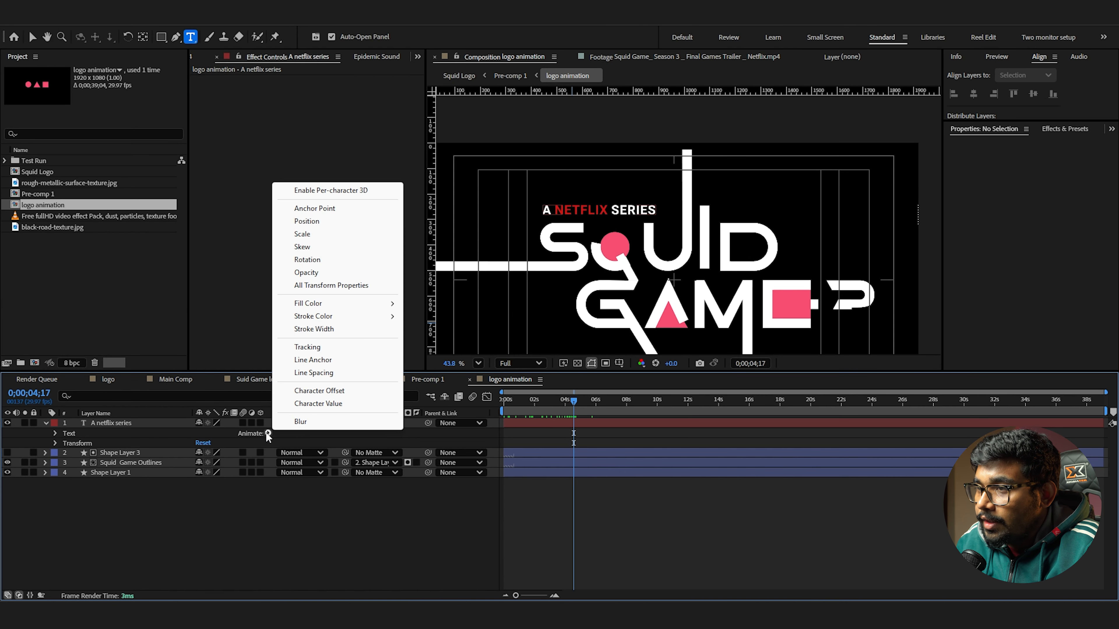
pyautogui.click(307, 272)
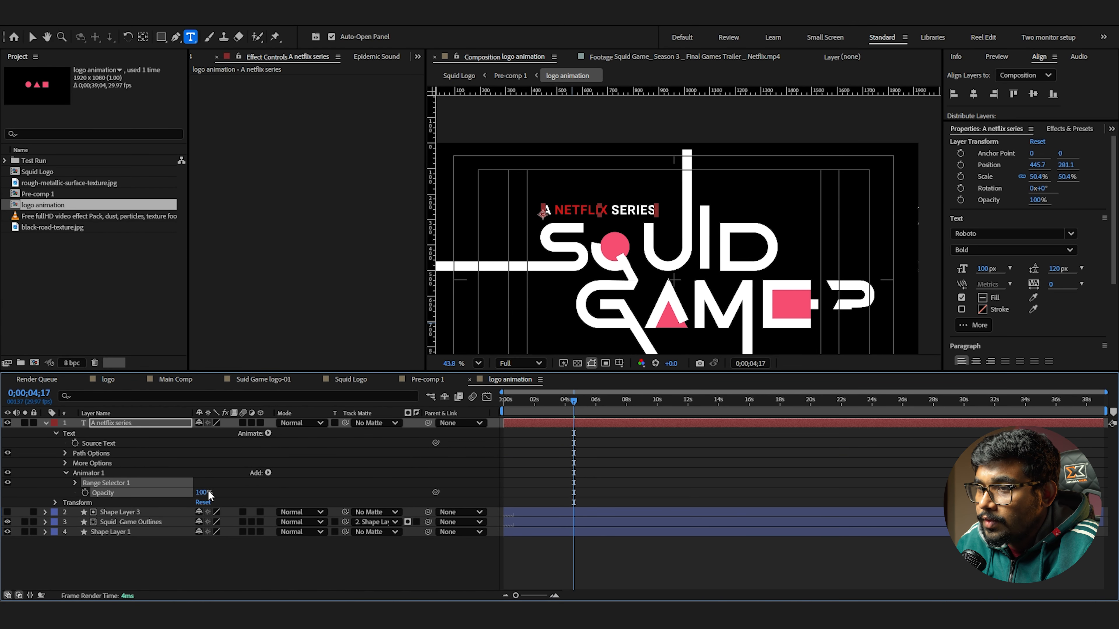
# Add a Wiggly selector to the text animator, set Opacity to 0% and expand the selector's properties
pyautogui.click(269, 474)
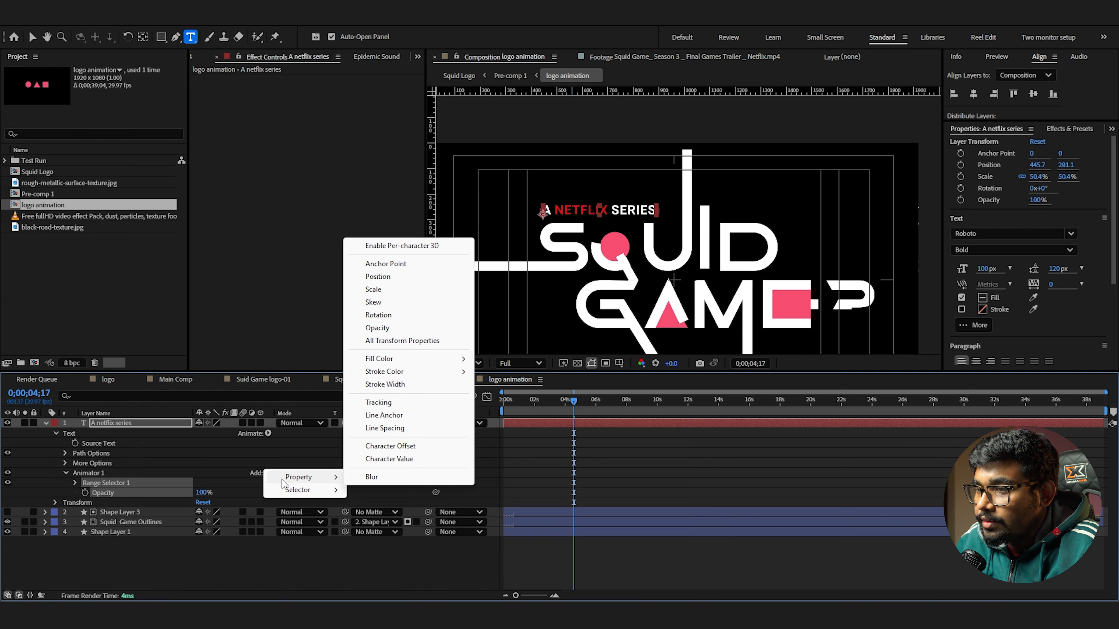
pyautogui.moveTo(292, 492)
pyautogui.click(376, 503)
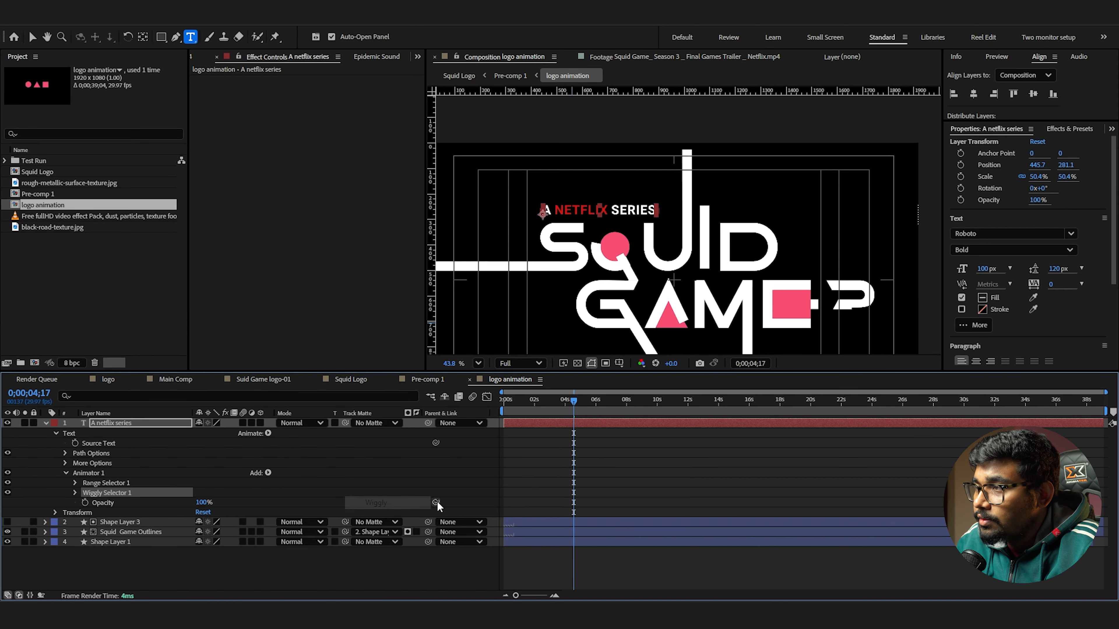
pyautogui.scroll(-3, 531, 474)
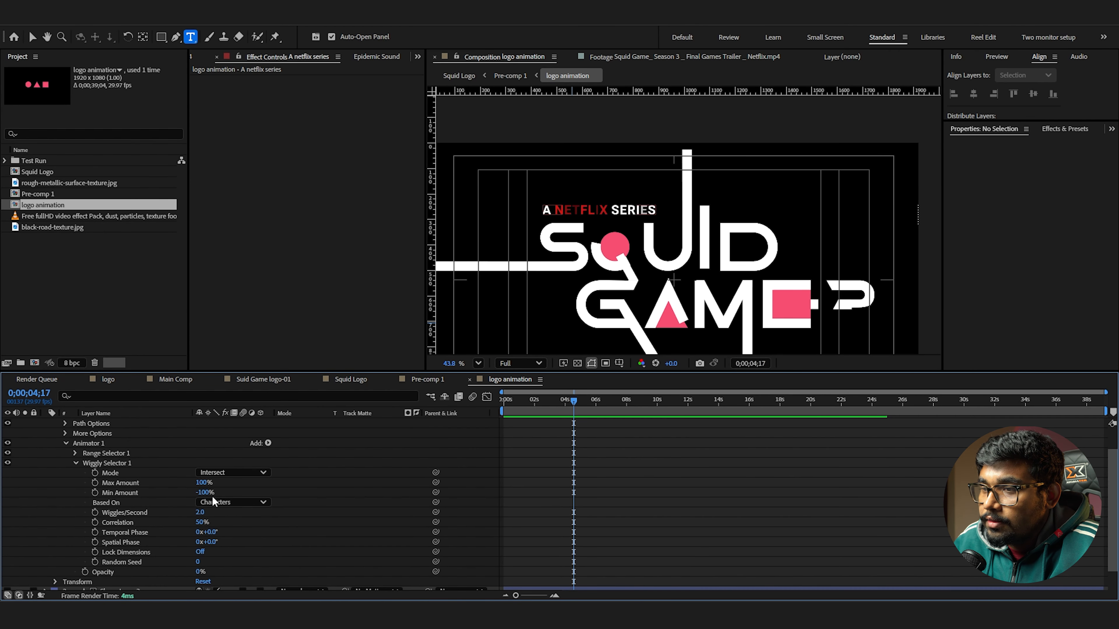
# Keyframe the Wiggly Selector's Max Amount and Min Amount at 0;00;04;17, and set Min Amount to 100% at 0;00;02;04
pyautogui.click(95, 483)
pyautogui.click(94, 493)
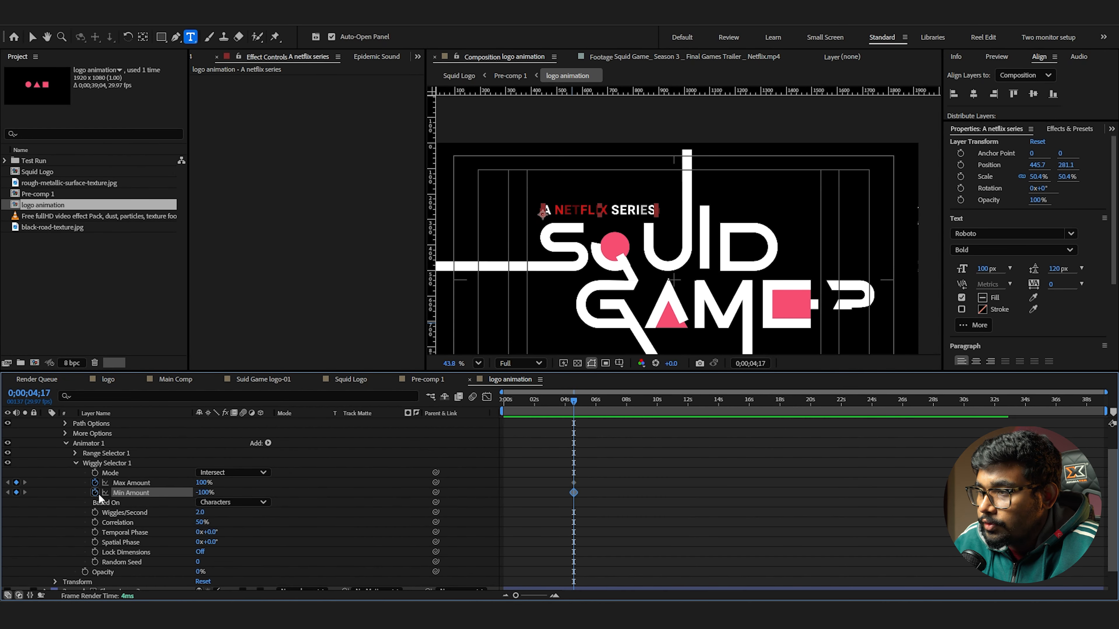
pyautogui.moveTo(573, 401); pyautogui.dragTo(538, 410)
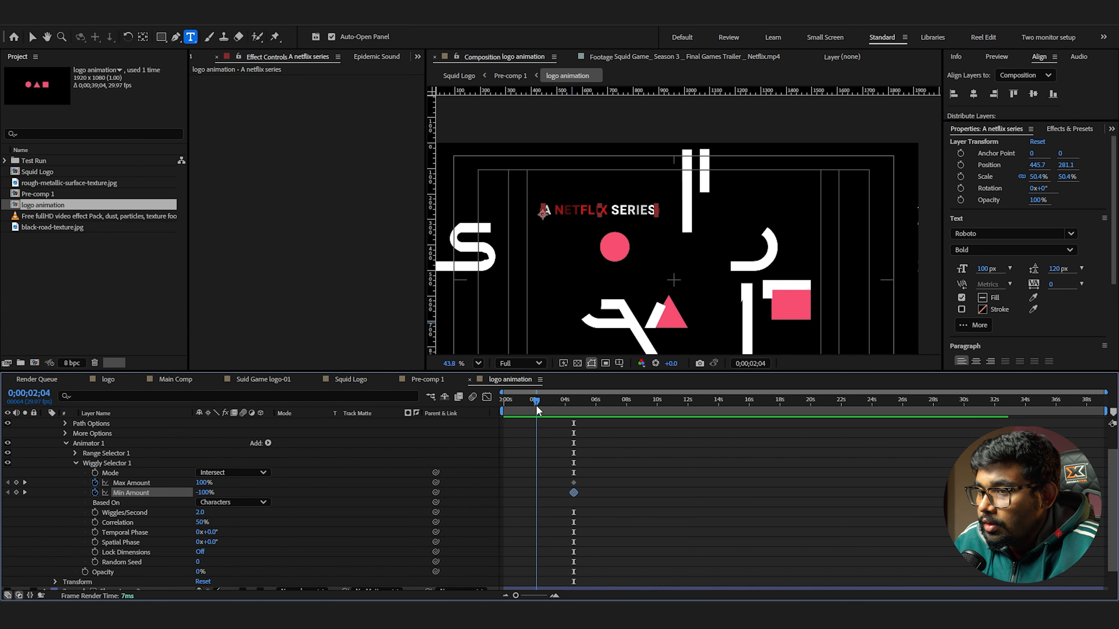
pyautogui.moveTo(205, 493); pyautogui.dragTo(399, 489)
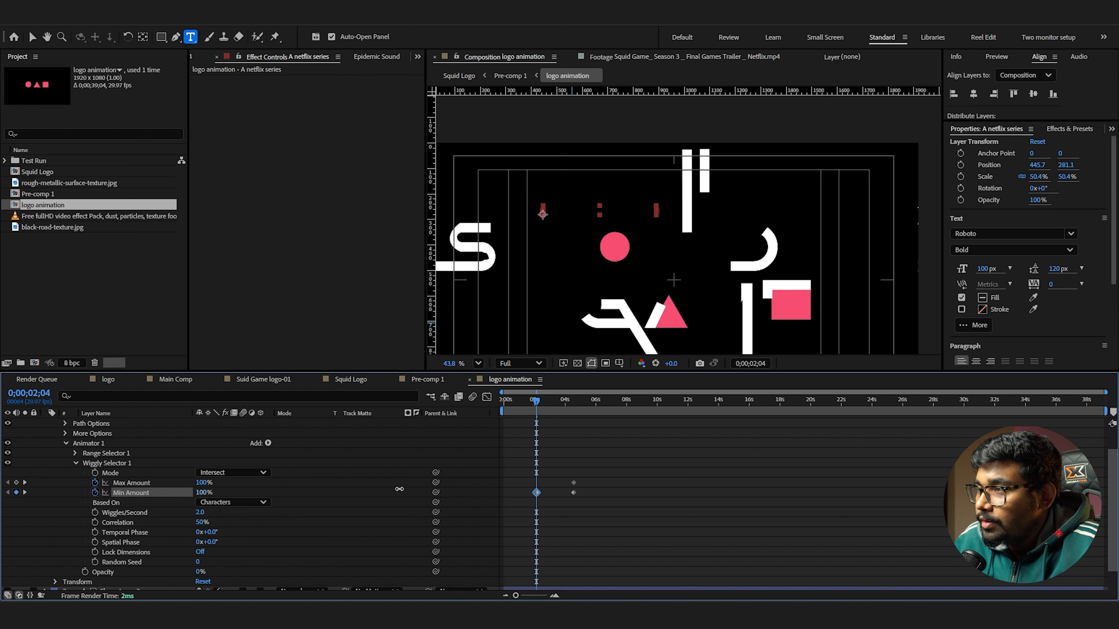
# Set the Wiggly Selector's Max Amount to -73% at 0;00;06;11 and preview the text animation
pyautogui.moveTo(552, 412); pyautogui.dragTo(601, 415)
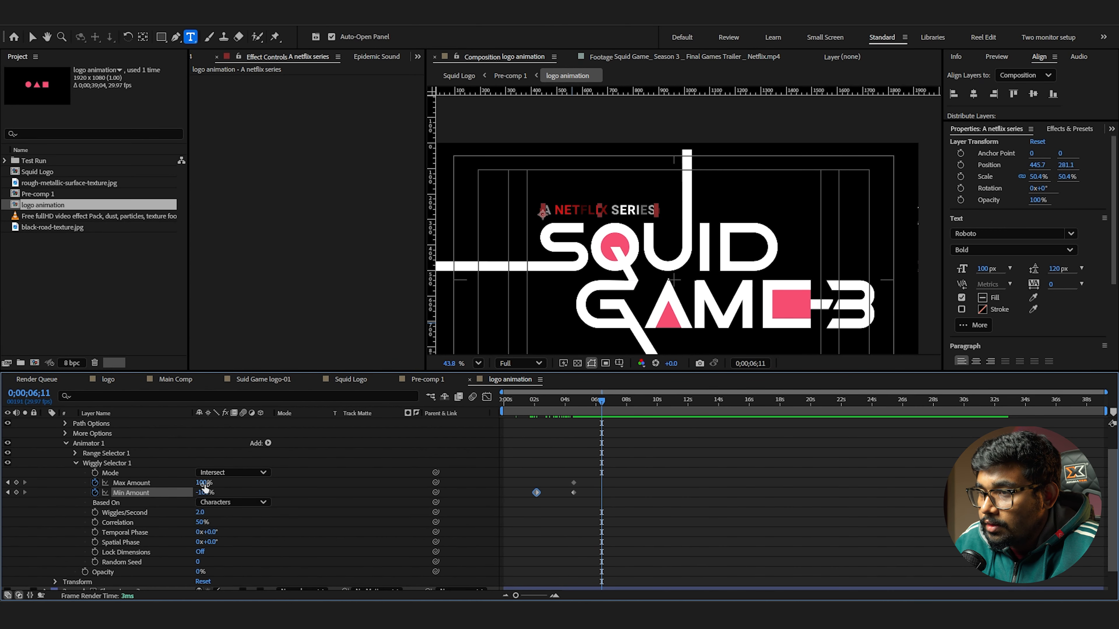
pyautogui.moveTo(205, 484); pyautogui.dragTo(128, 484)
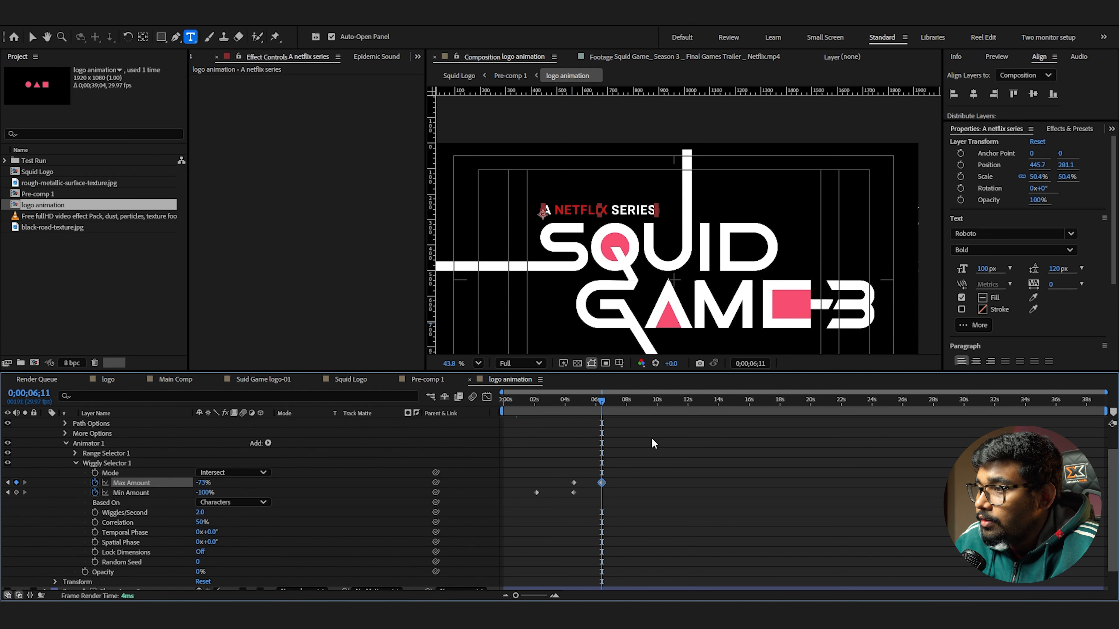
pyautogui.click(656, 443)
pyautogui.click(528, 411)
pyautogui.press('space')
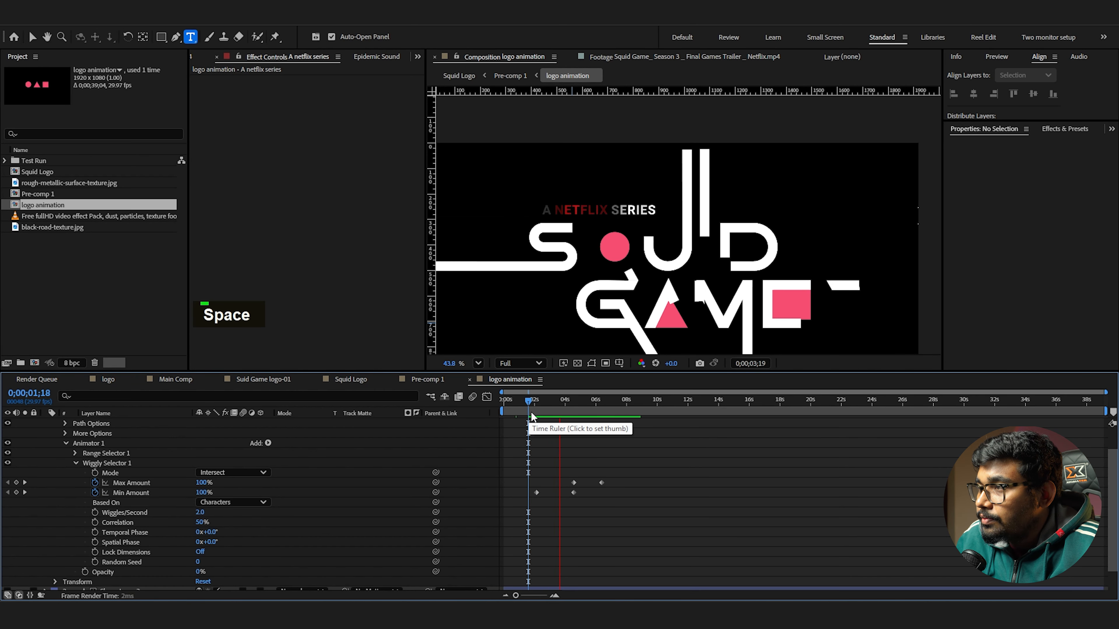
pyautogui.press('space')
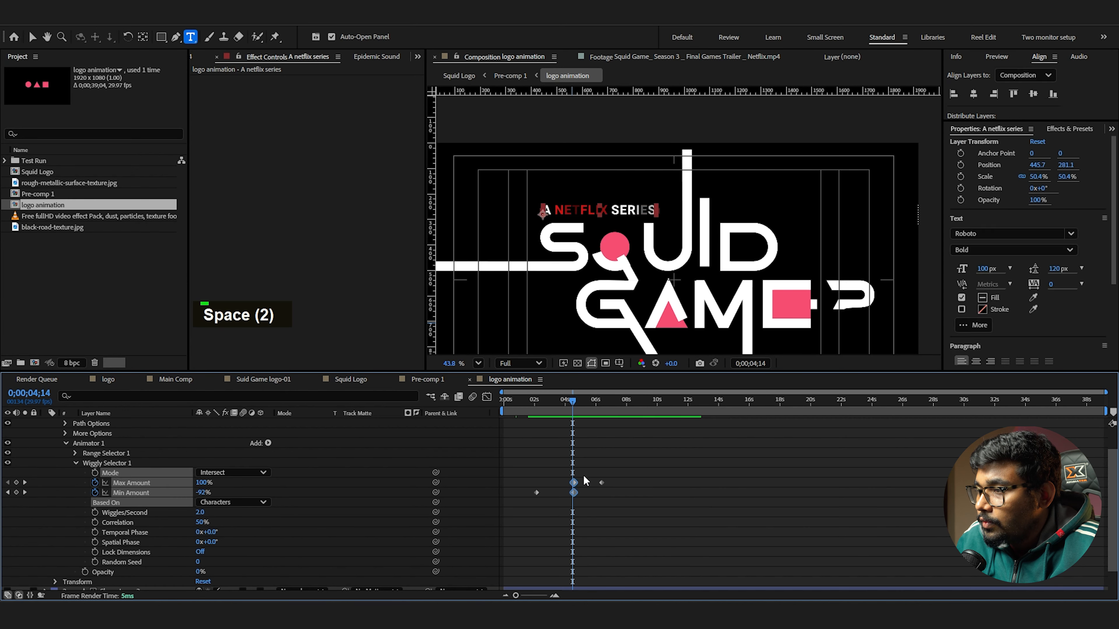
# Shift the Max Amount keyframes earlier, to about 3.7 s and 6.1 s, and preview the text reveal
pyautogui.moveTo(575, 481); pyautogui.dragTo(561, 480)
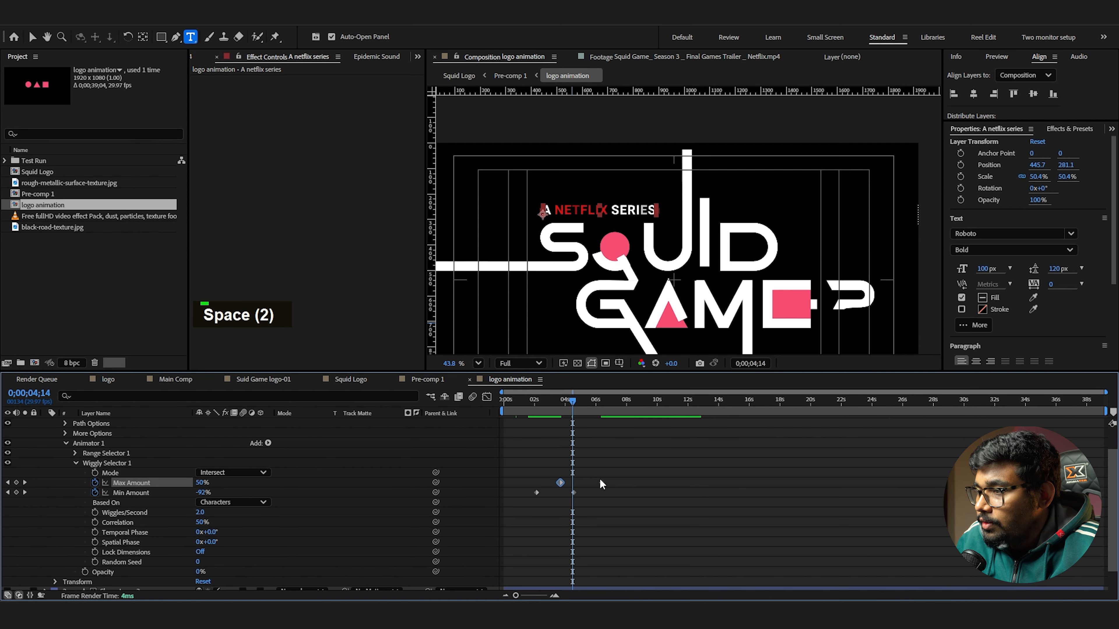
pyautogui.press('space')
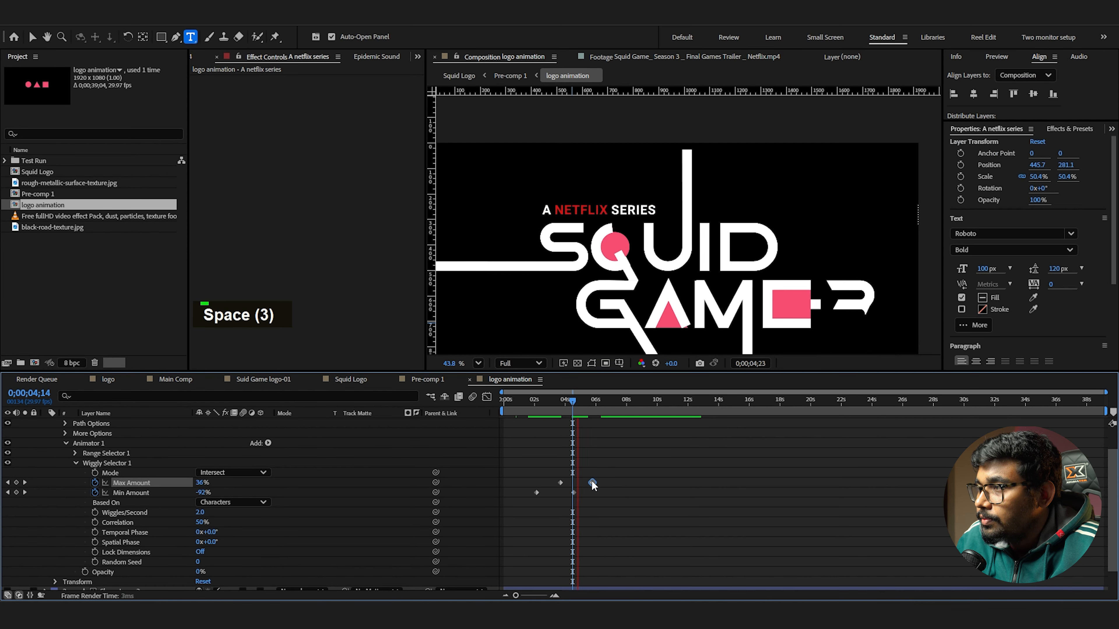
pyautogui.press('space')
pyautogui.moveTo(592, 483); pyautogui.dragTo(598, 483)
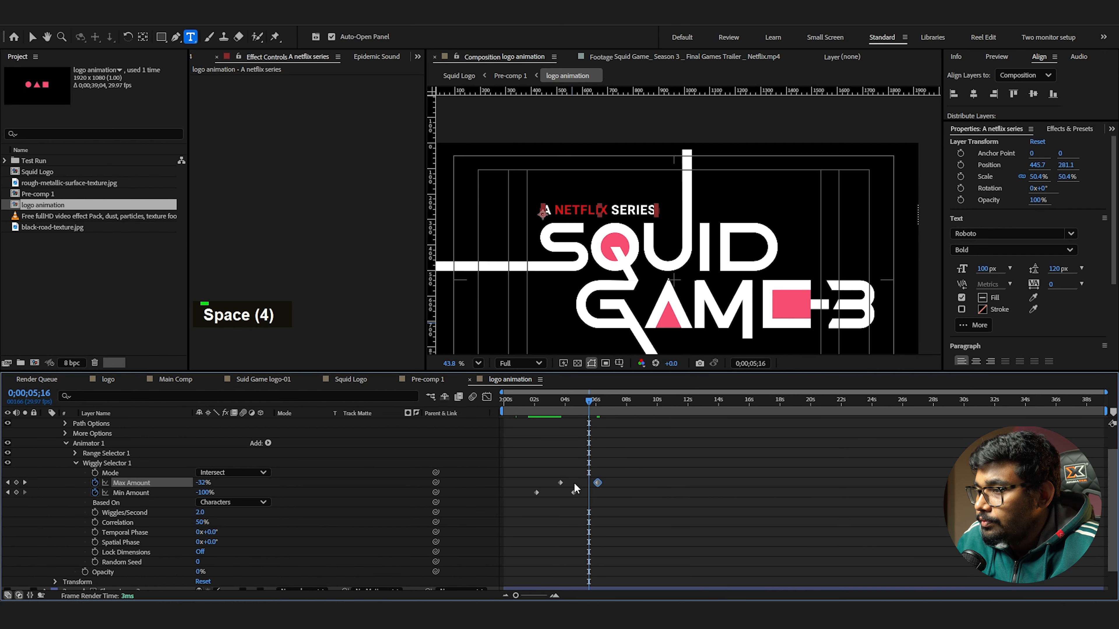
pyautogui.click(554, 407)
pyautogui.press('space')
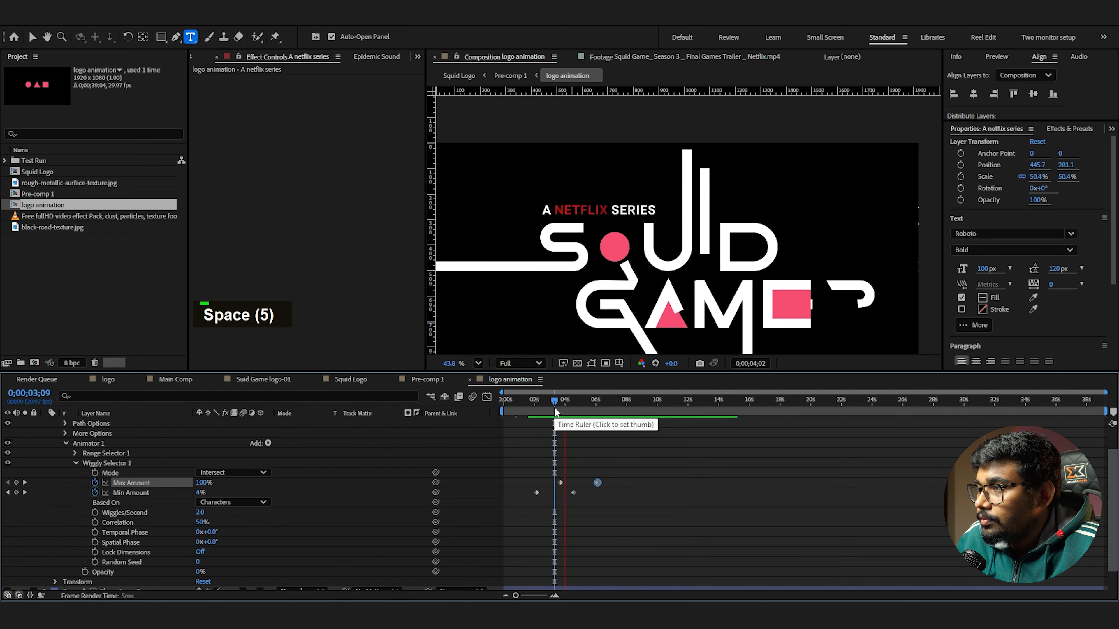
pyautogui.press('space')
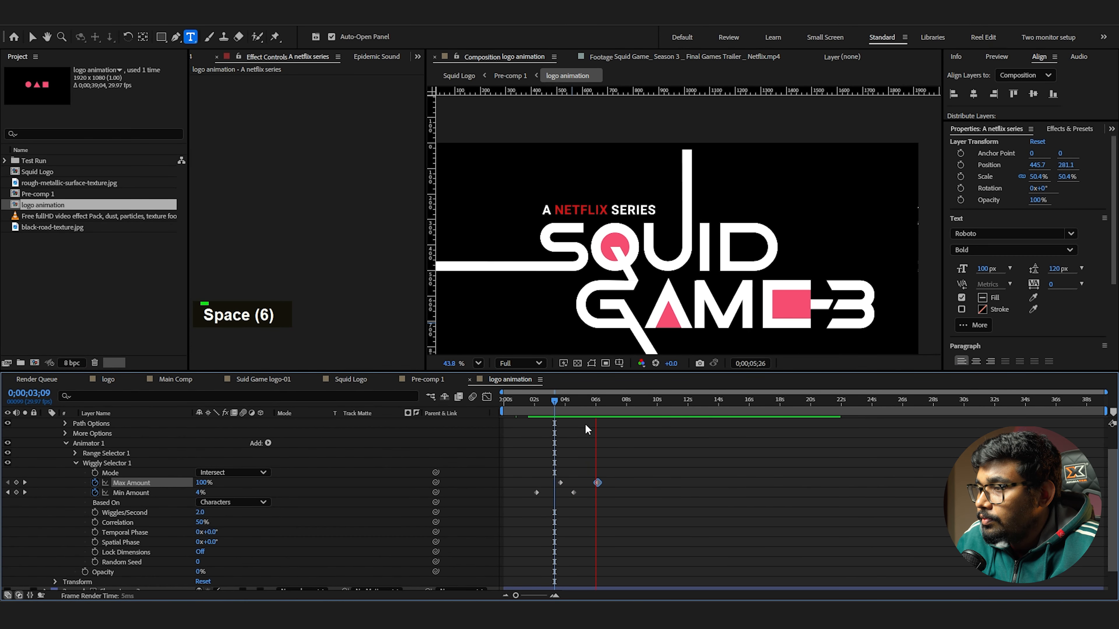
# Return to Pre-comp 1, show Shape Layer 1 and stretch the gradient vertically to about 76.1% scale
pyautogui.click(689, 455)
pyautogui.press("'")
pyautogui.press('Tab')
pyautogui.click(617, 456)
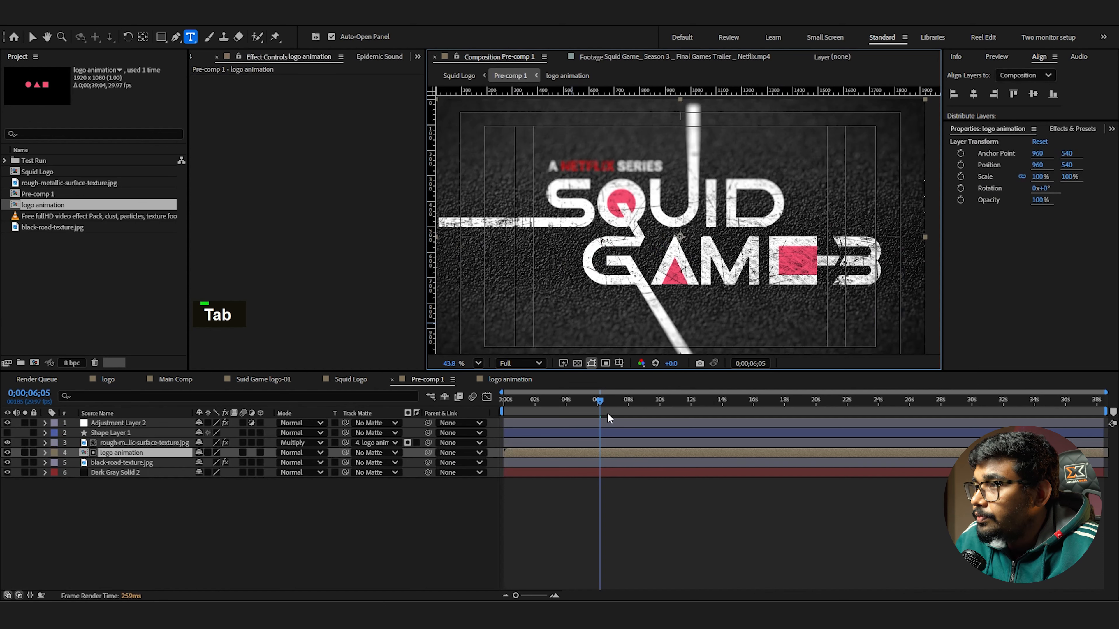
pyautogui.click(124, 434)
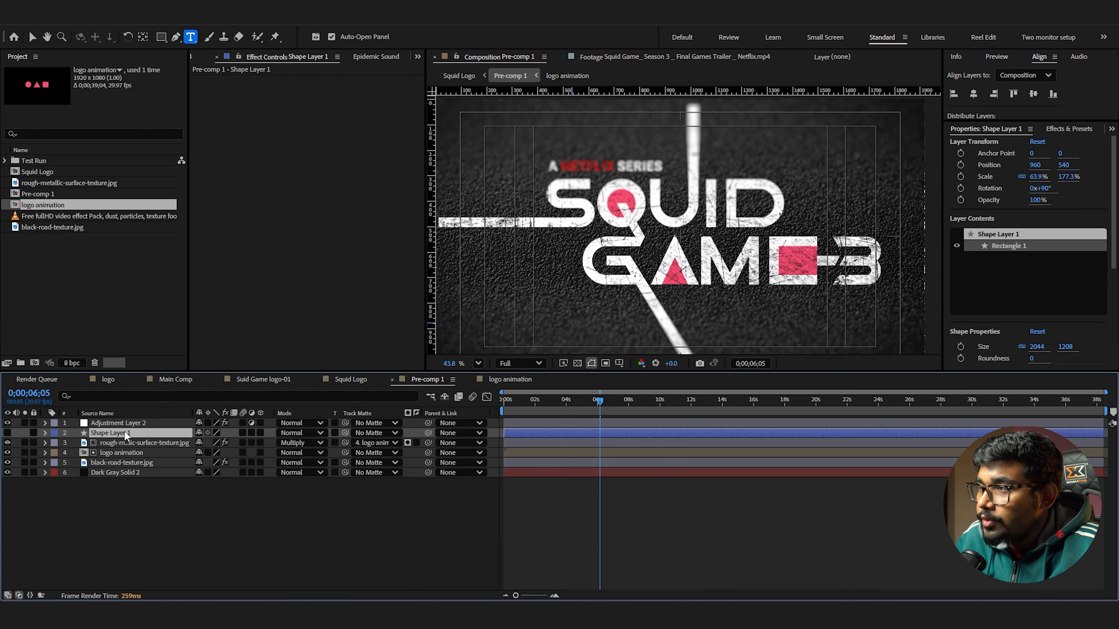
pyautogui.click(8, 433)
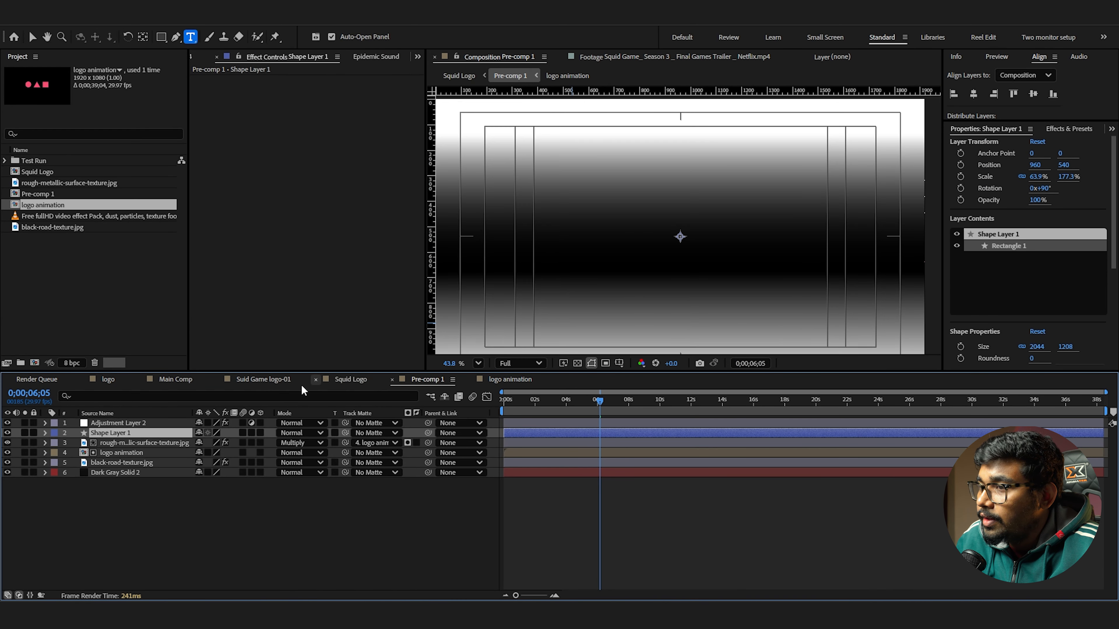
pyautogui.scroll(-2, 629, 230)
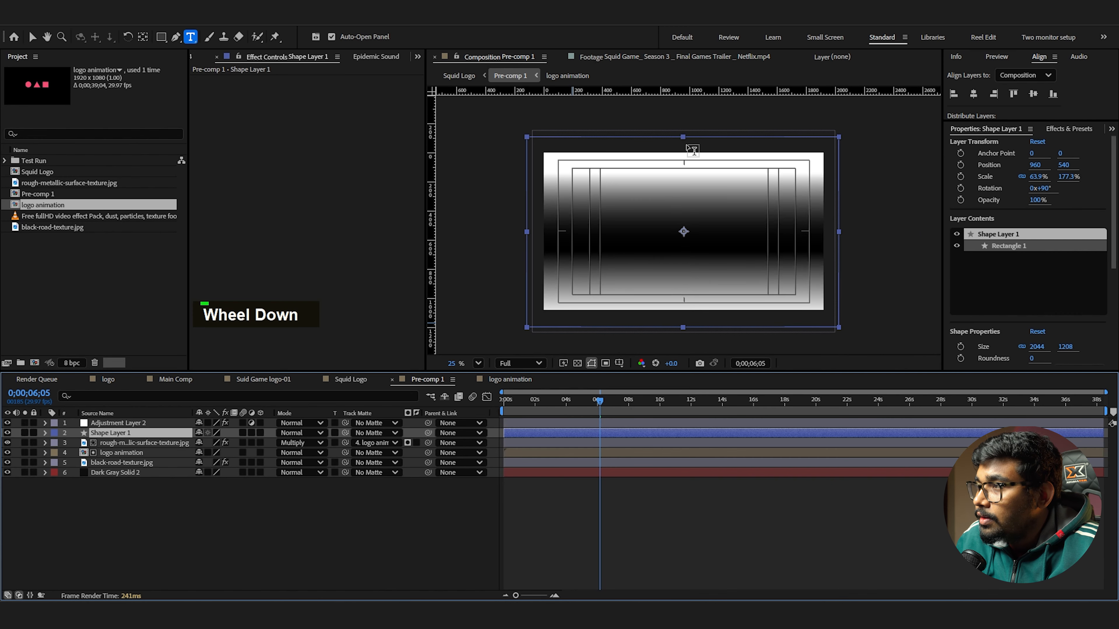
pyautogui.press('v')
pyautogui.moveTo(682, 137); pyautogui.dragTo(686, 120)
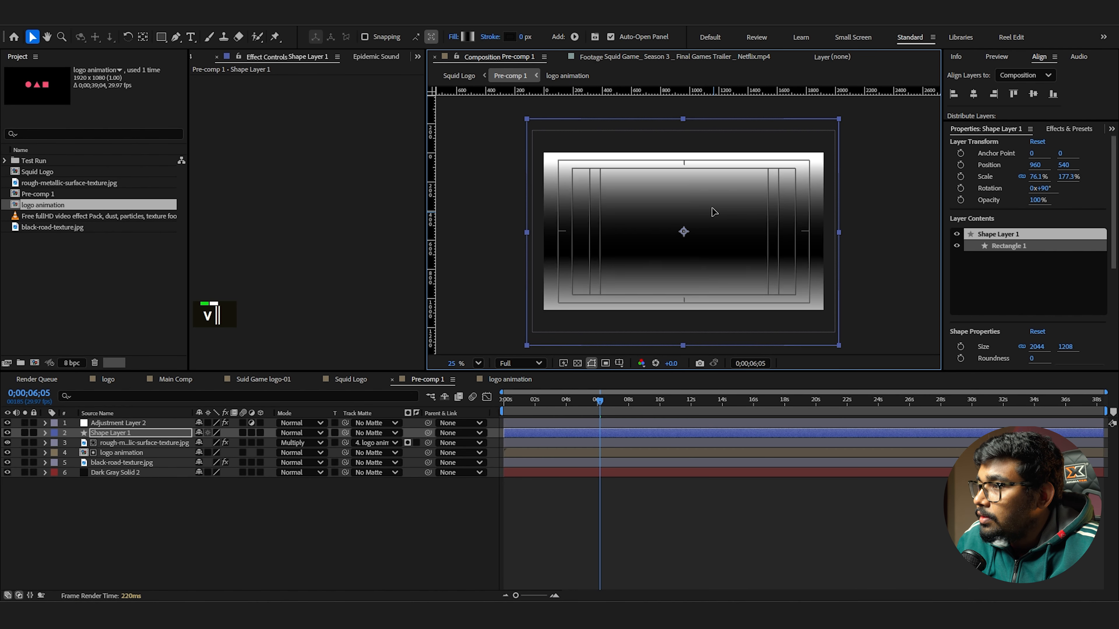
# Move the Shape Layer 1 gradient up to Y position 496, check it in the Squid Logo comp, and hide the layer in Pre-comp 1
pyautogui.moveTo(712, 212); pyautogui.dragTo(712, 206)
pyautogui.press('Tab')
pyautogui.click(653, 206)
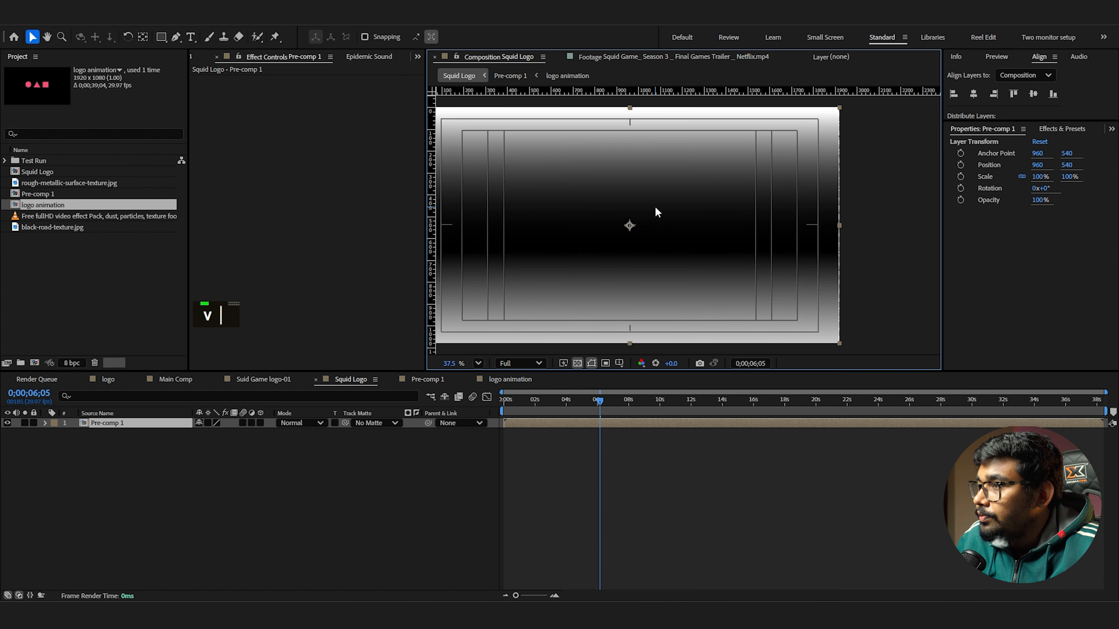
pyautogui.doubleClick(155, 424)
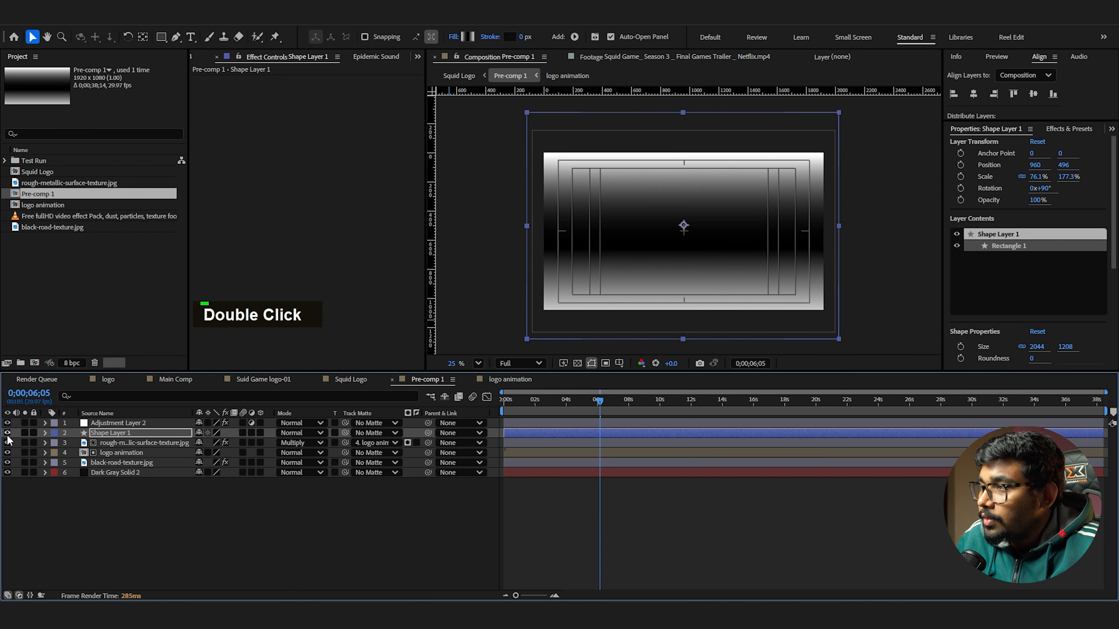
pyautogui.click(7, 432)
pyautogui.scroll(3, 584, 191)
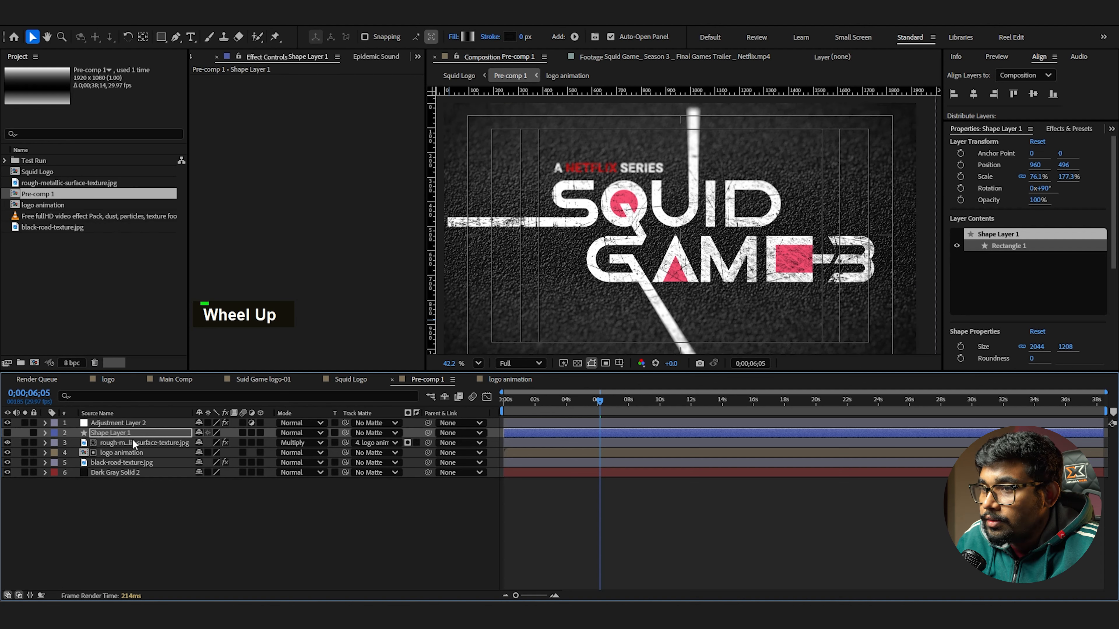
# Darken the black road texture in Pre-comp 1 with a Lumetri Color Exposure of -3.0 and return to the Squid Logo composition
pyautogui.click(134, 464)
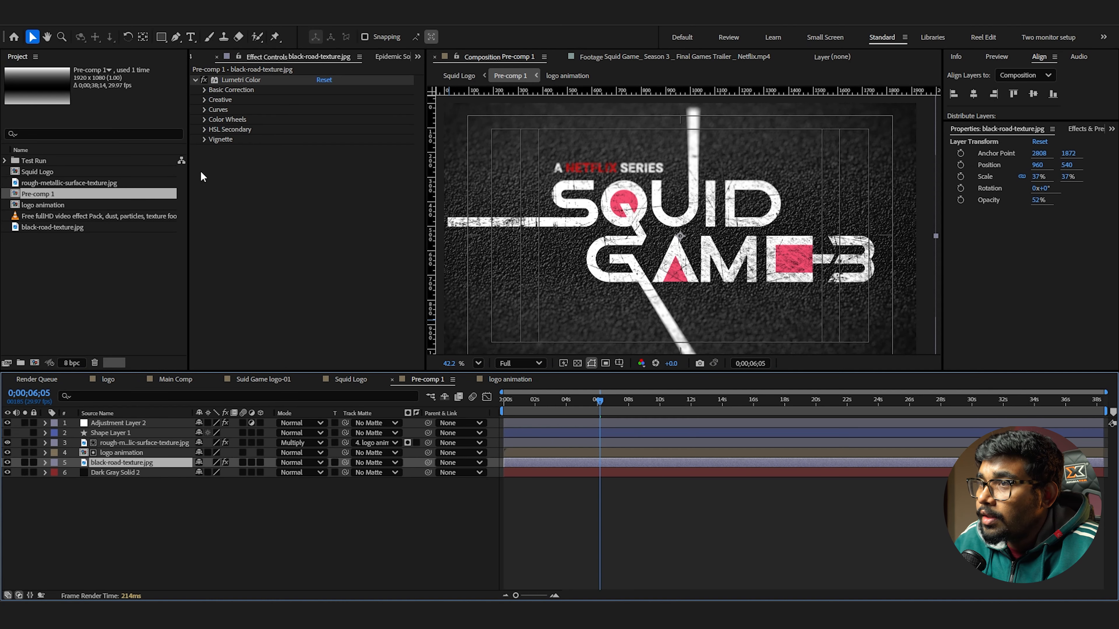
pyautogui.click(203, 90)
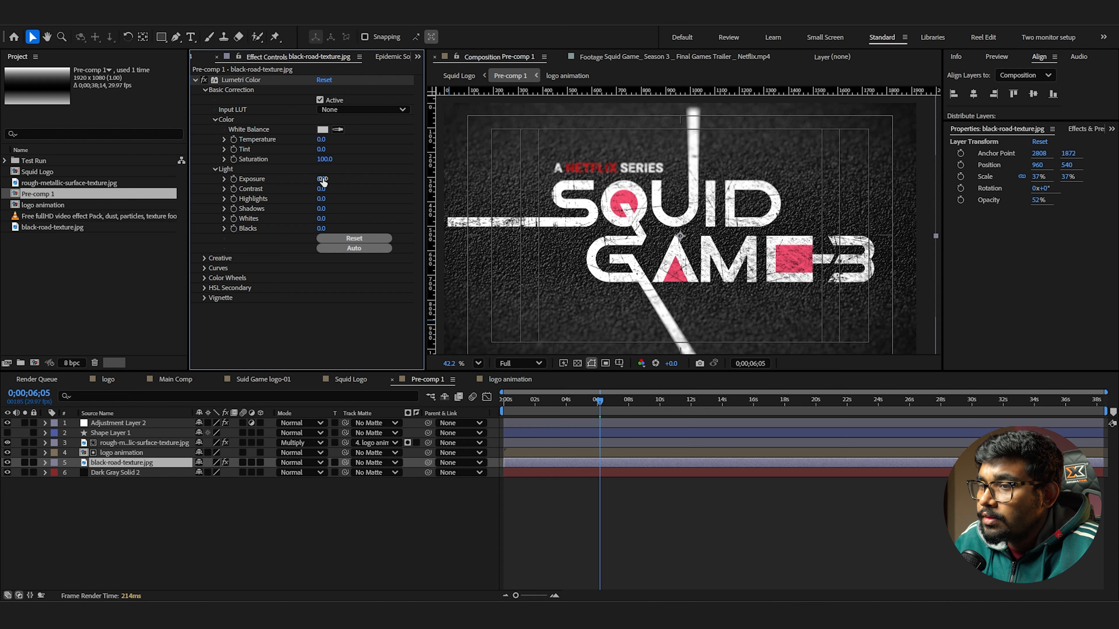
pyautogui.write('-3')
pyautogui.press('Return')
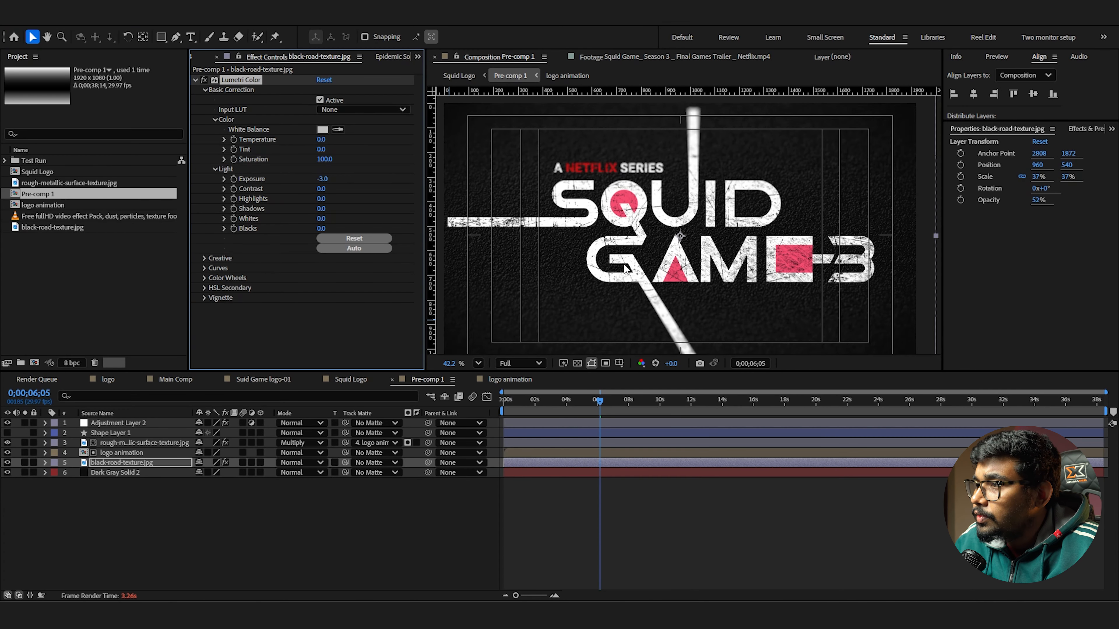
pyautogui.scroll(1, 624, 262)
pyautogui.scroll(-2, 550, 247)
pyautogui.press('Tab')
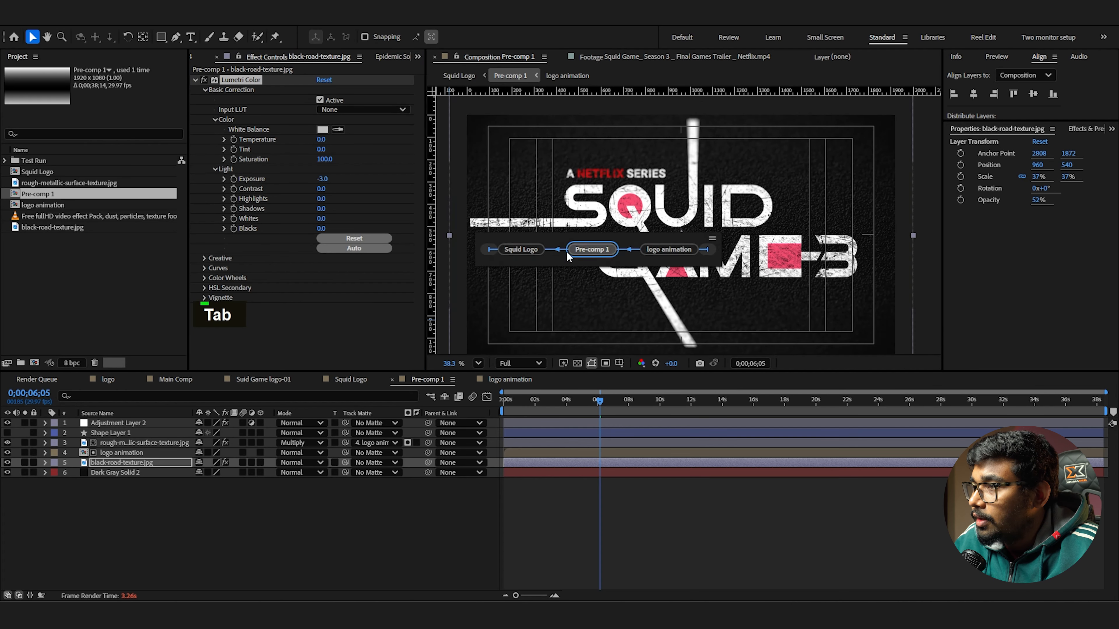
pyautogui.click(526, 252)
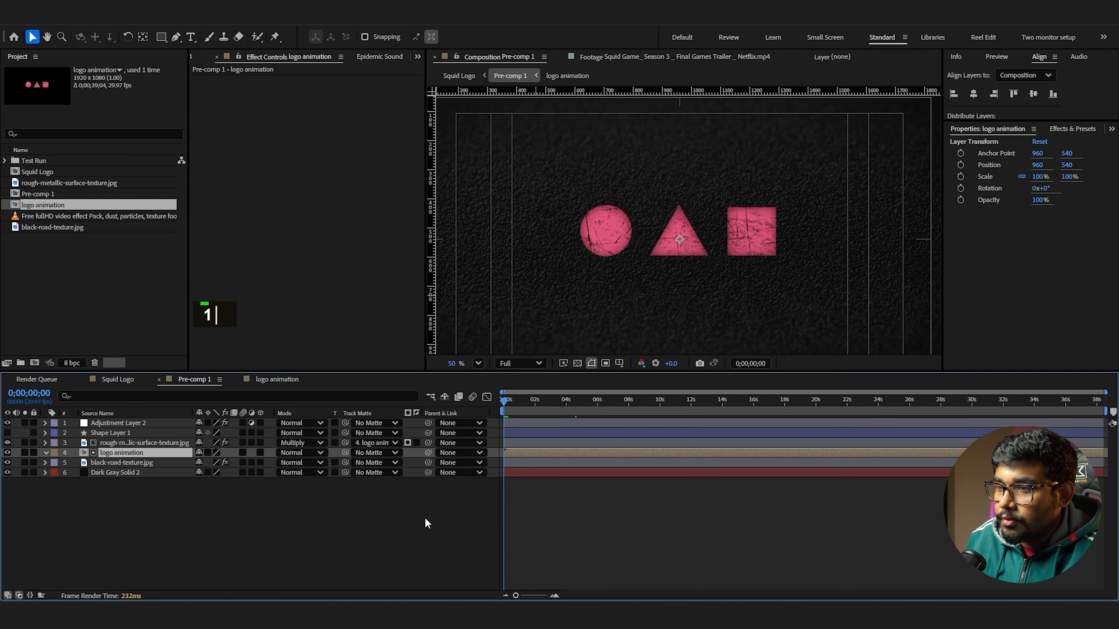
# Apply a Glow effect to the logo animation layer in Pre-comp 1 and set its Glow Radius to 25
pyautogui.hotkey('ctrl', 'space')
pyautogui.write('glo')
pyautogui.press('Return')
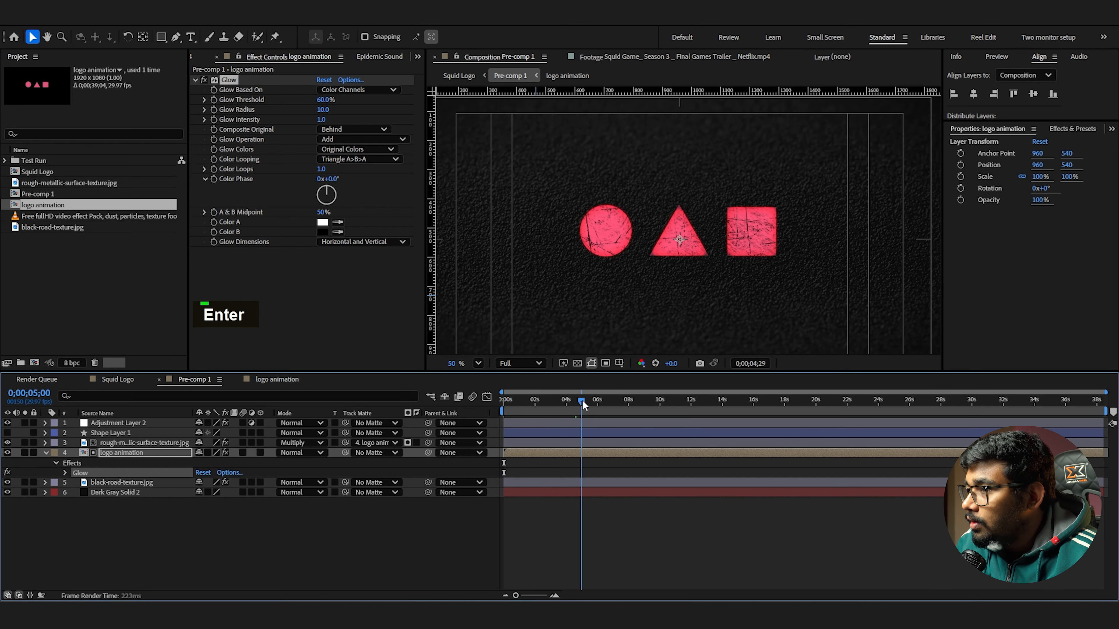
pyautogui.click(586, 400)
pyautogui.click(326, 109)
pyautogui.press('BackSpace')
pyautogui.press('BackSpace')
pyautogui.write('25')
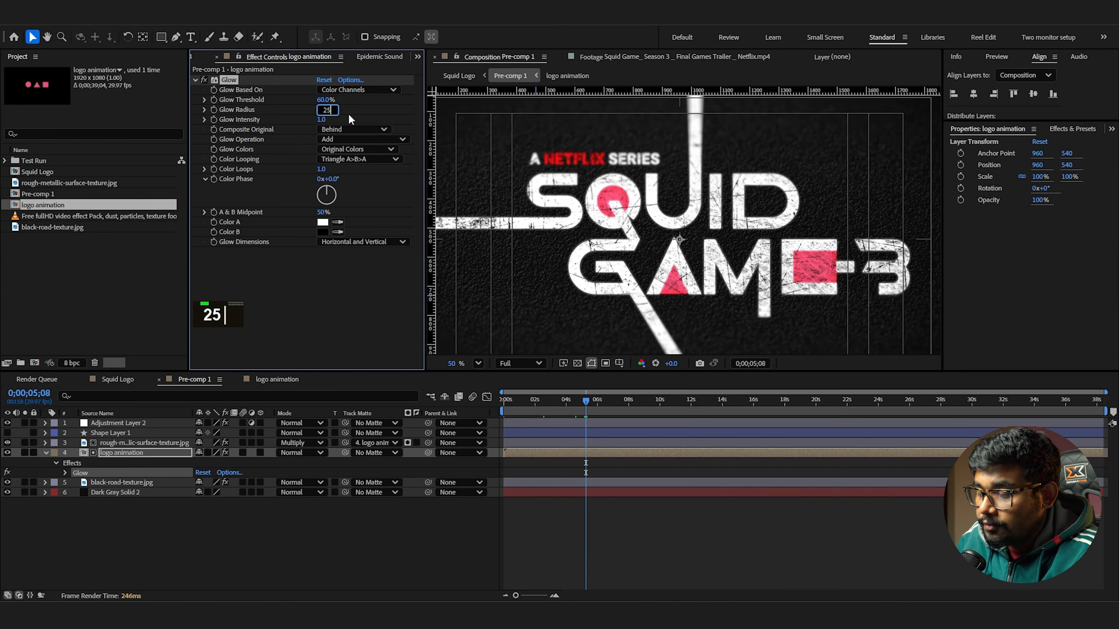
pyautogui.press('Return')
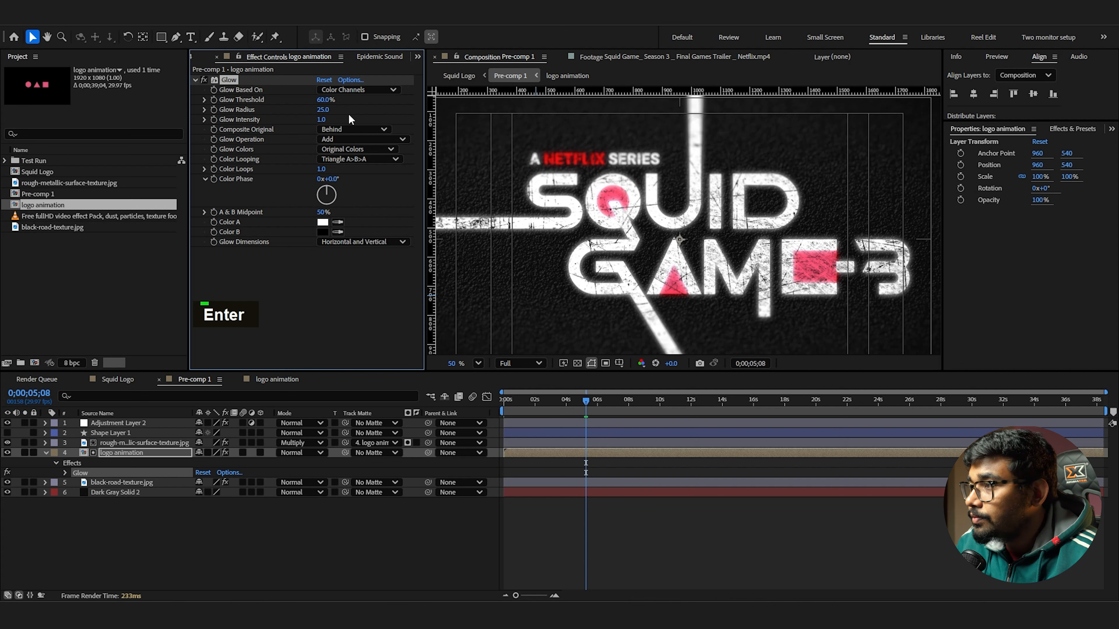
pyautogui.scroll(-1, 528, 219)
pyautogui.scroll(1, 707, 285)
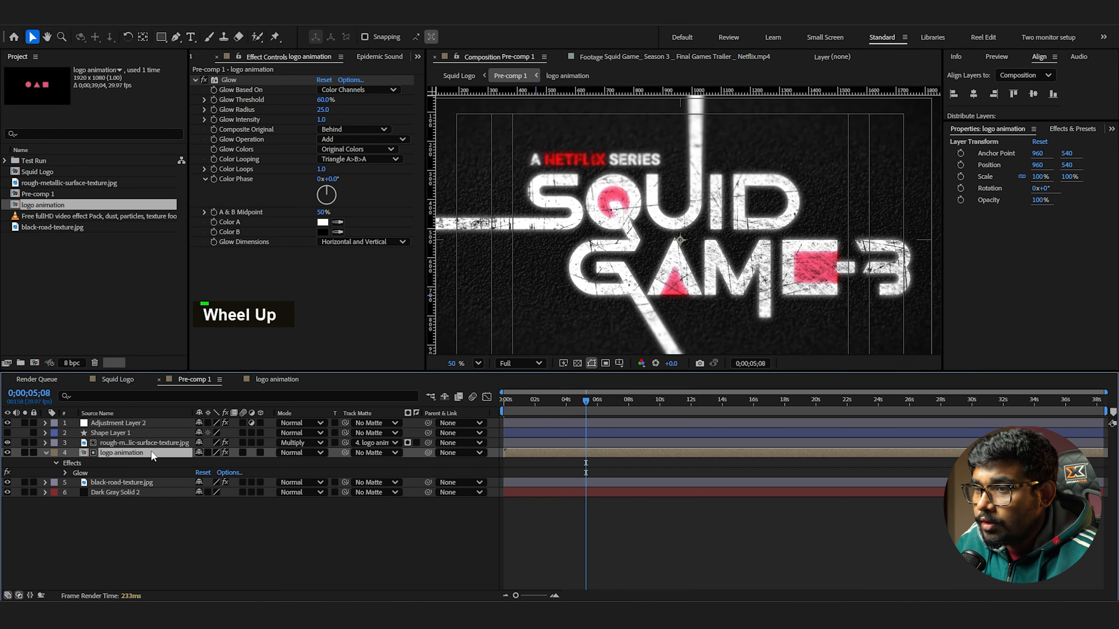
# Lower the opacity of the rough metallic surface texture layer in Pre-comp 1
pyautogui.click(153, 443)
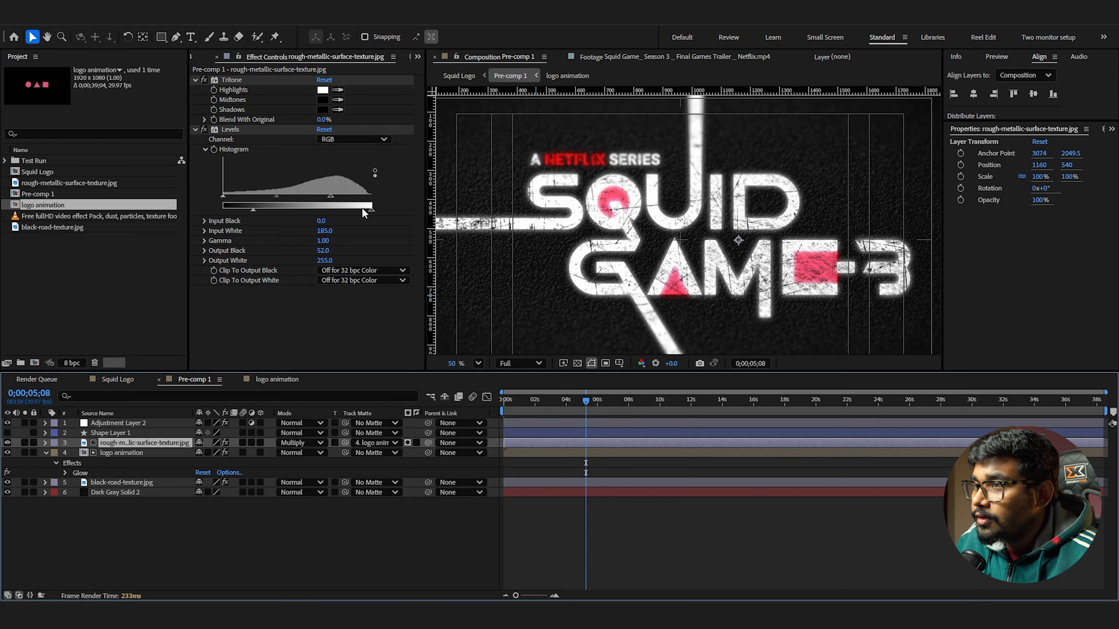
pyautogui.press('t')
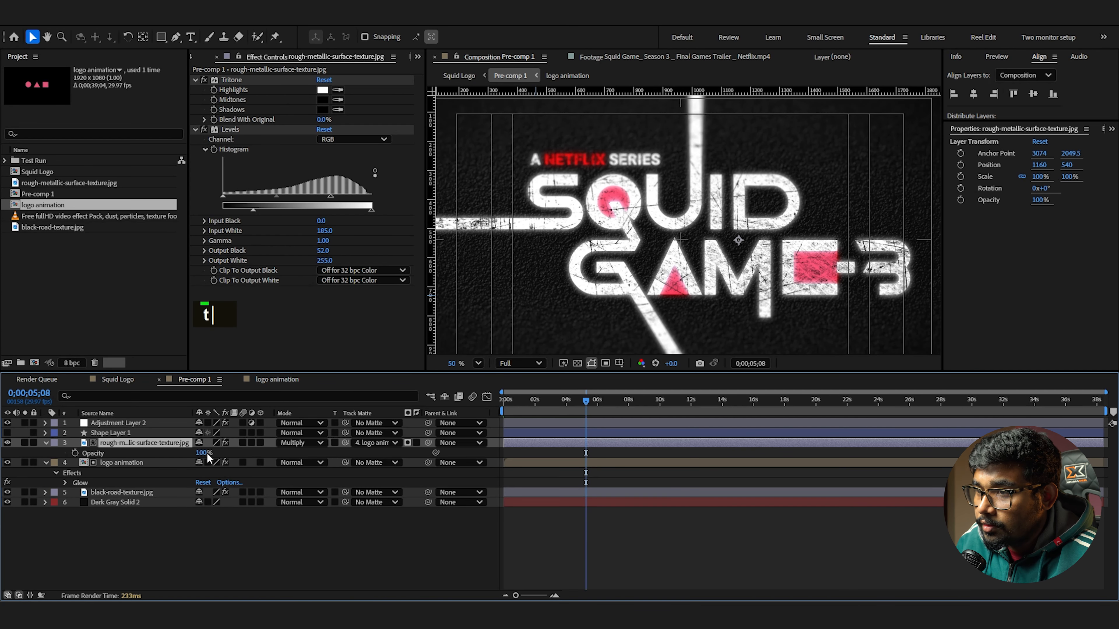
pyautogui.moveTo(207, 454); pyautogui.dragTo(183, 451)
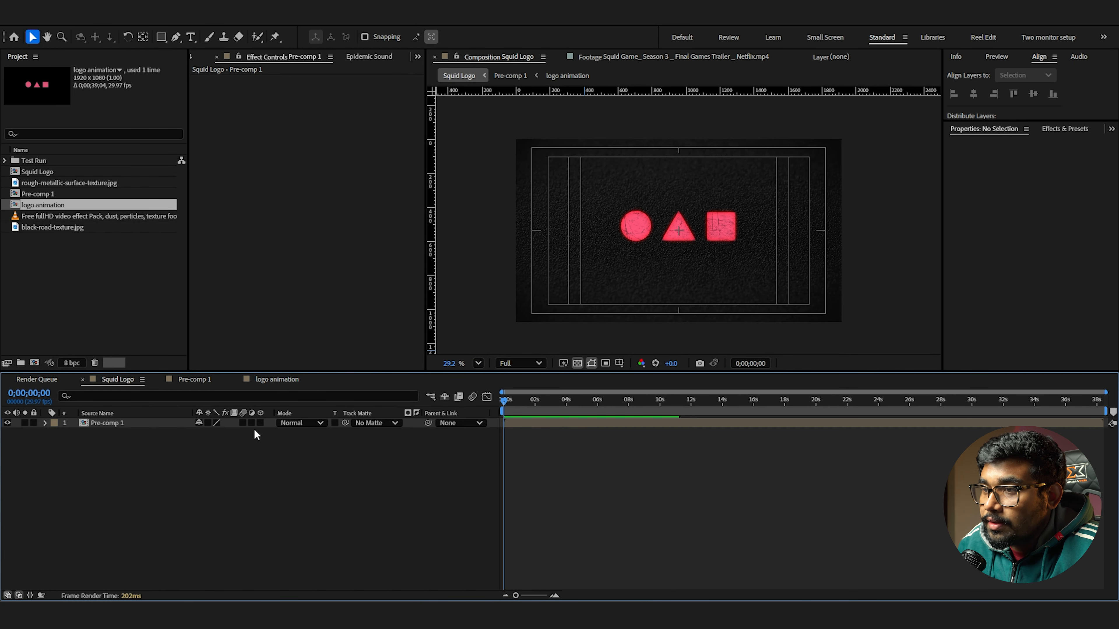
# Make Pre-comp 1 a 3D layer in Squid Logo and keyframe its Position, Scale and Orientation, placing the keyframes at about 7.5 s
pyautogui.click(259, 423)
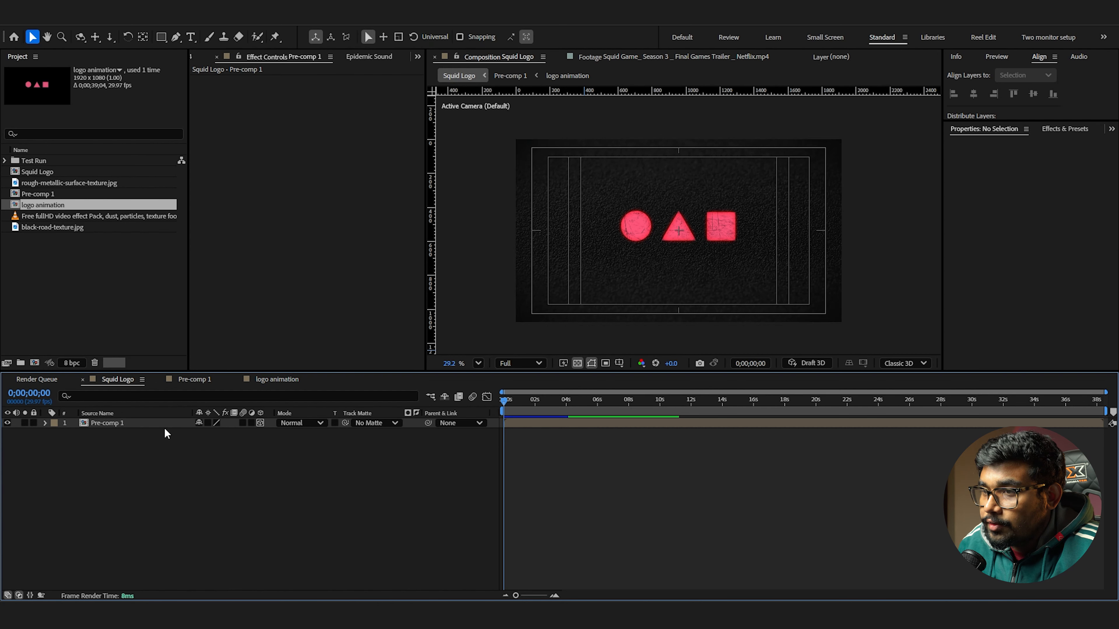
pyautogui.click(156, 422)
pyautogui.press('r')
pyautogui.hotkey('shift', 'p')
pyautogui.hotkey('shift', 's')
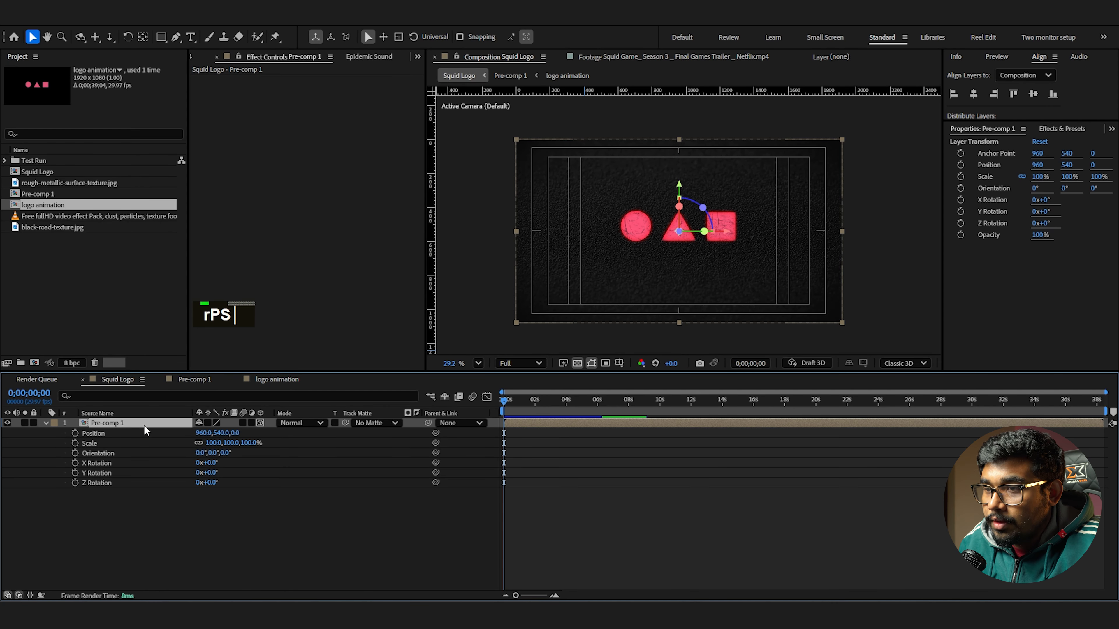
pyautogui.click(75, 433)
pyautogui.click(75, 443)
pyautogui.click(75, 453)
pyautogui.moveTo(582, 551); pyautogui.dragTo(619, 456)
# At the first frame, tilt Pre-comp 1 to 310.7° X orientation, scale it to 168% and position it at 960, 455.6, -70.1
pyautogui.moveTo(679, 207); pyautogui.dragTo(682, 231)
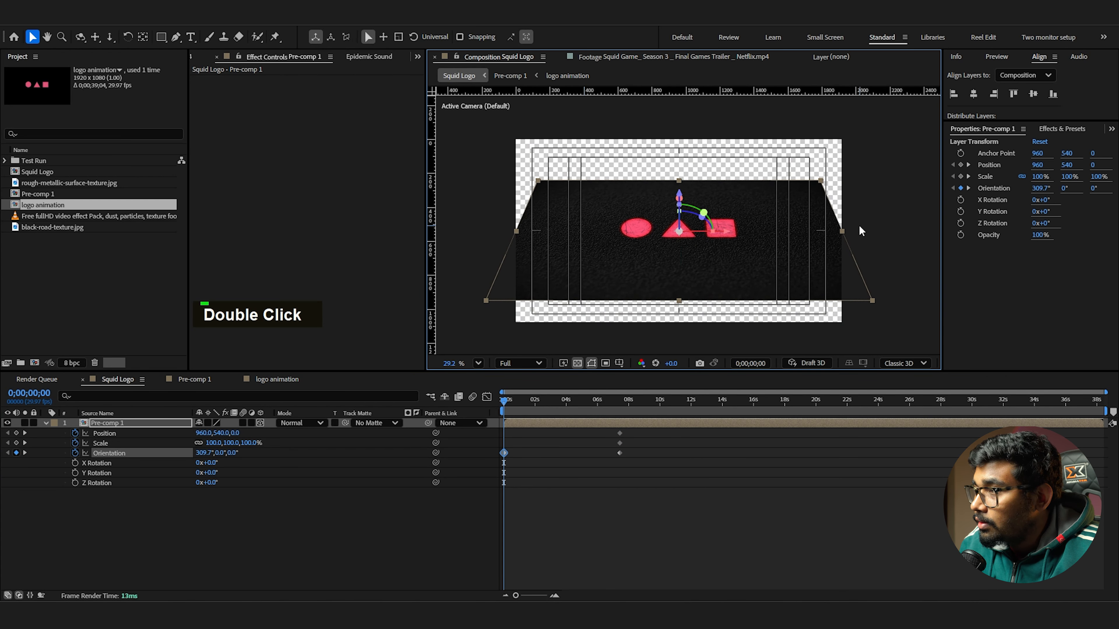
pyautogui.moveTo(842, 229); pyautogui.dragTo(920, 246)
pyautogui.moveTo(680, 194); pyautogui.dragTo(681, 176)
pyautogui.moveTo(678, 320); pyautogui.dragTo(693, 347)
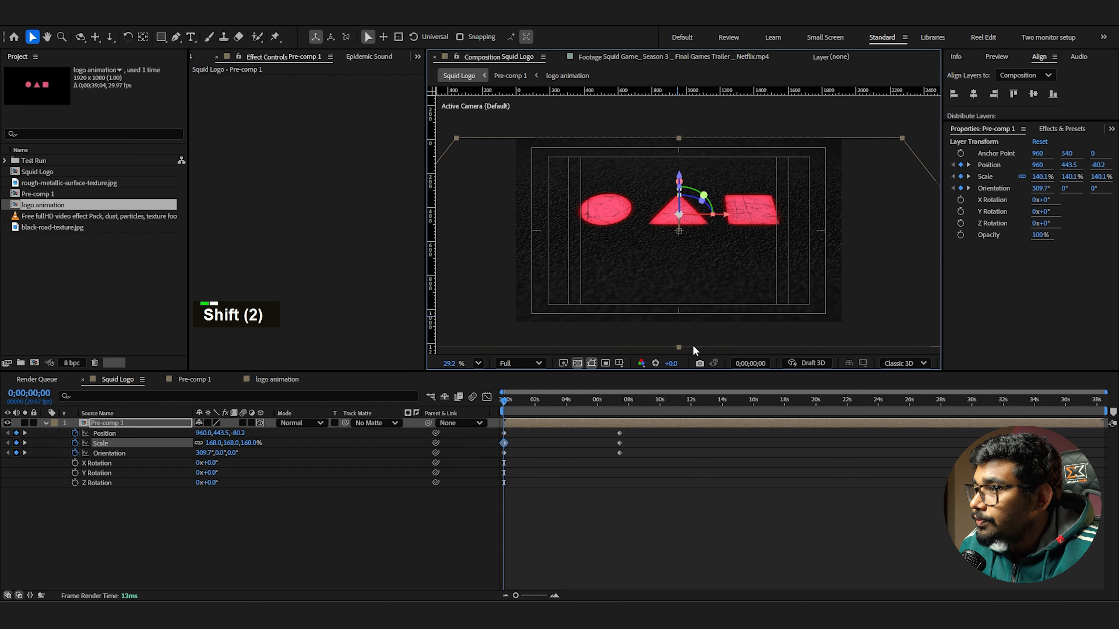
pyautogui.moveTo(681, 179); pyautogui.dragTo(682, 194)
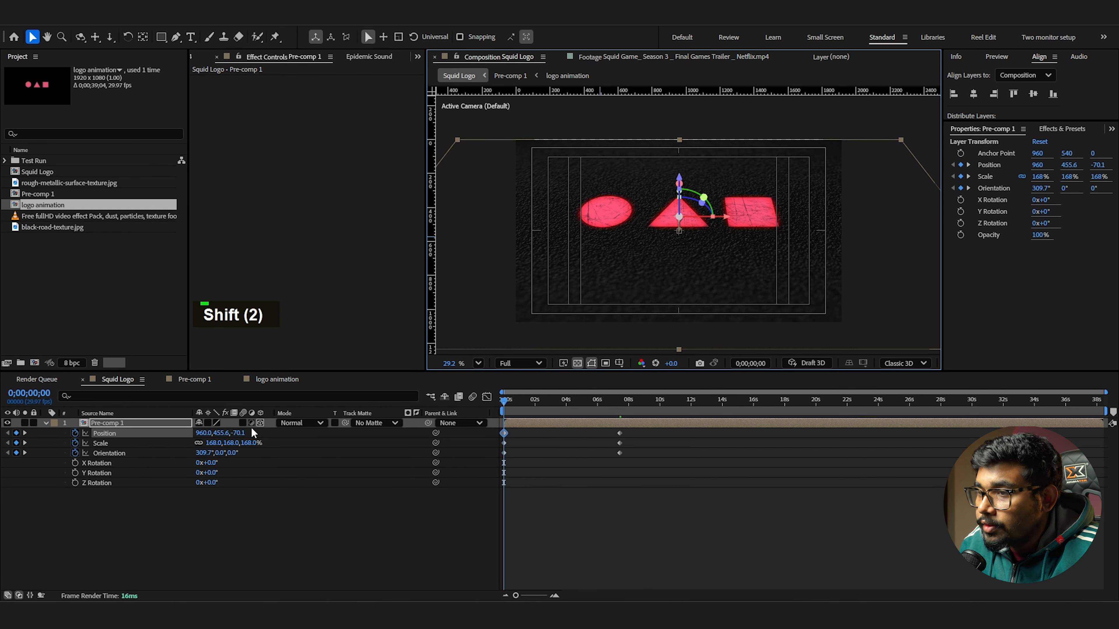
pyautogui.moveTo(208, 453); pyautogui.dragTo(204, 456)
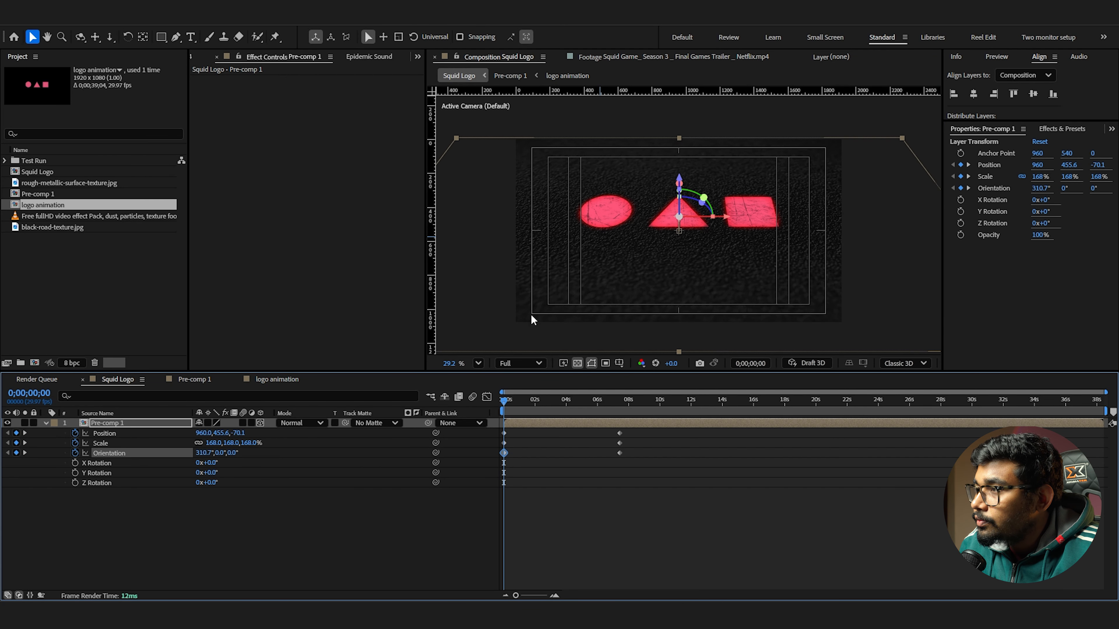
# Preview the tilting logo animation and shift Pre-comp 1's ending keyframes to 0;00;08;08
pyautogui.click(577, 503)
pyautogui.press('space')
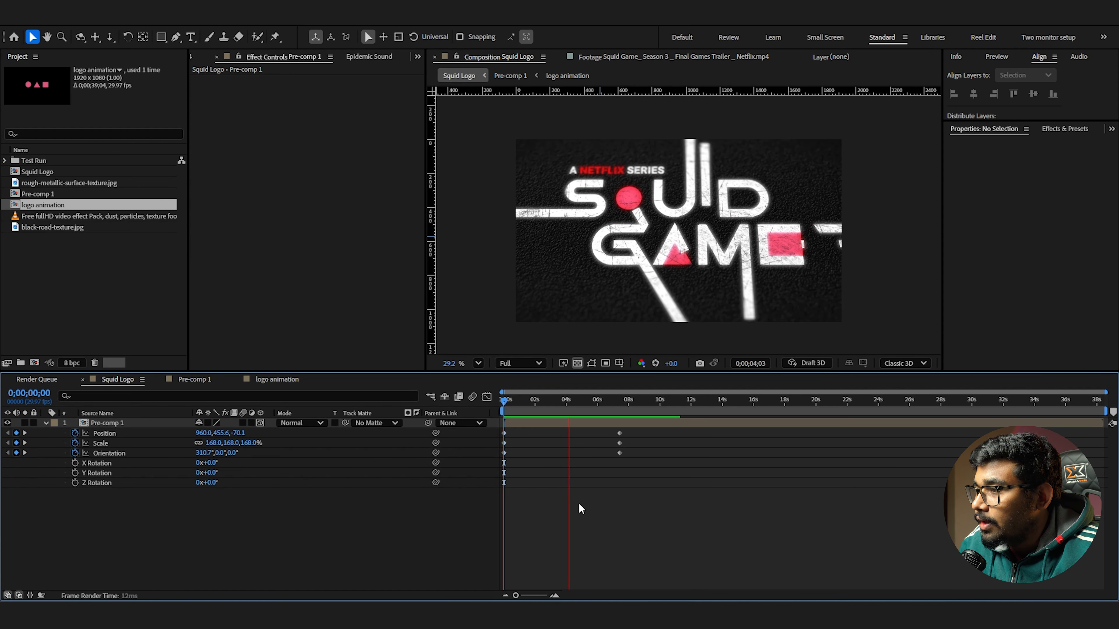
pyautogui.press('space')
pyautogui.moveTo(626, 474); pyautogui.dragTo(614, 430)
pyautogui.moveTo(619, 433)
pyautogui.mouseDown()
pyautogui.moveTo(593, 430)
pyautogui.moveTo(633, 429)
pyautogui.mouseUp()
# Add an intermediate Scale keyframe to Pre-comp 1 at about 4.8 s by resizing the layer slightly smaller, and preview the animation
pyautogui.moveTo(892, 223); pyautogui.dragTo(860, 225)
pyautogui.moveTo(579, 401); pyautogui.dragTo(490, 410)
pyautogui.press('space')
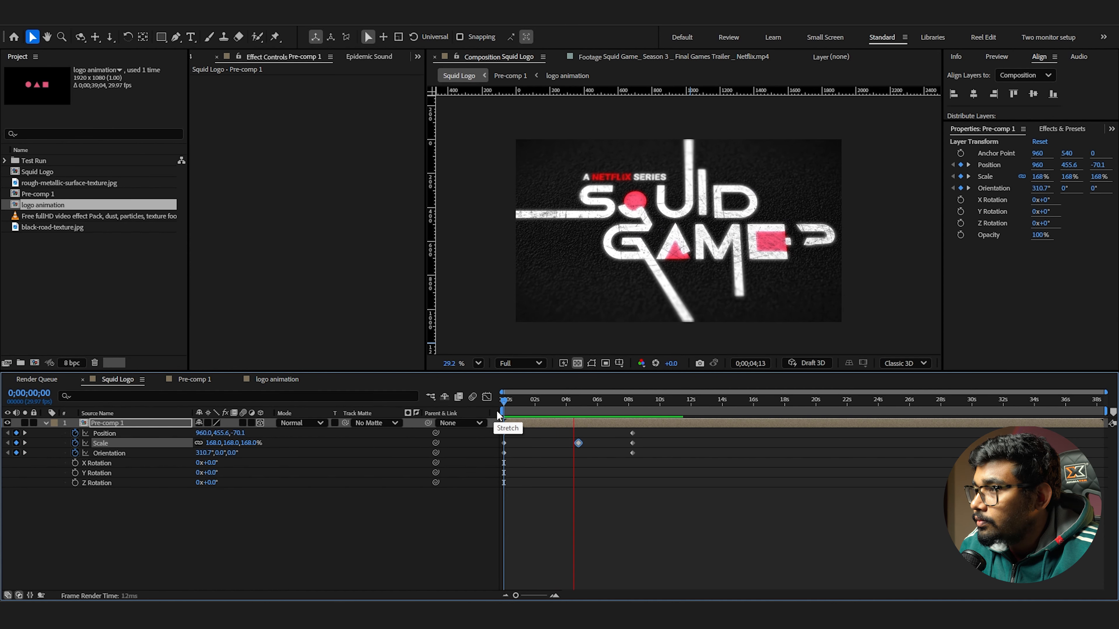
pyautogui.press('space')
# Apply Easy Ease to all of Pre-comp 1's transform keyframes, and end the work area at 0;00;08;08
pyautogui.moveTo(719, 527); pyautogui.dragTo(454, 431)
pyautogui.press('F9')
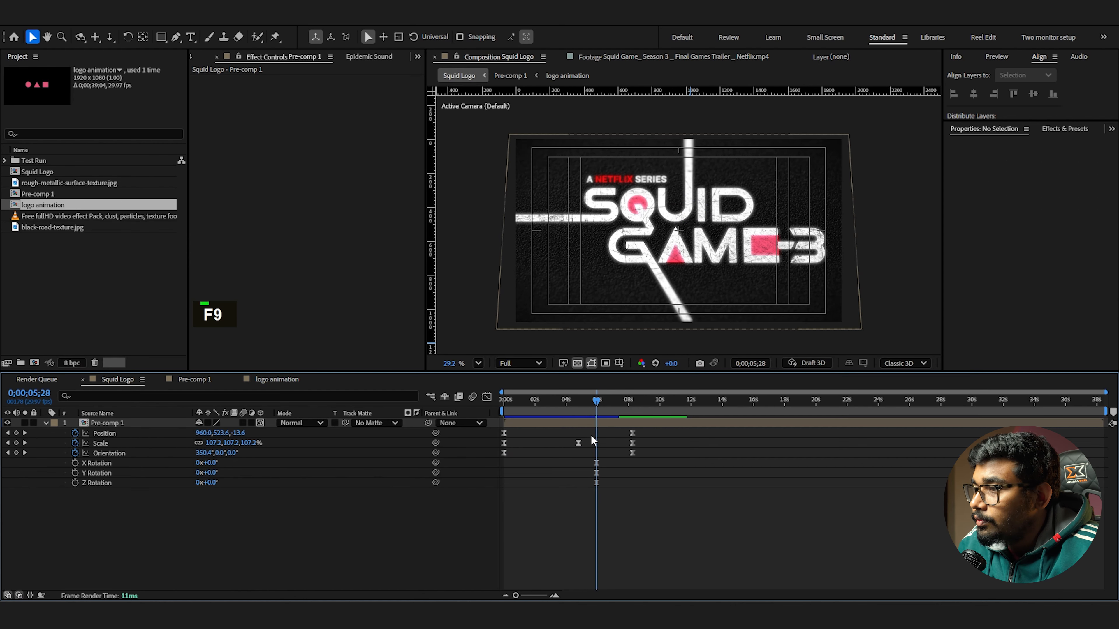
pyautogui.press('space')
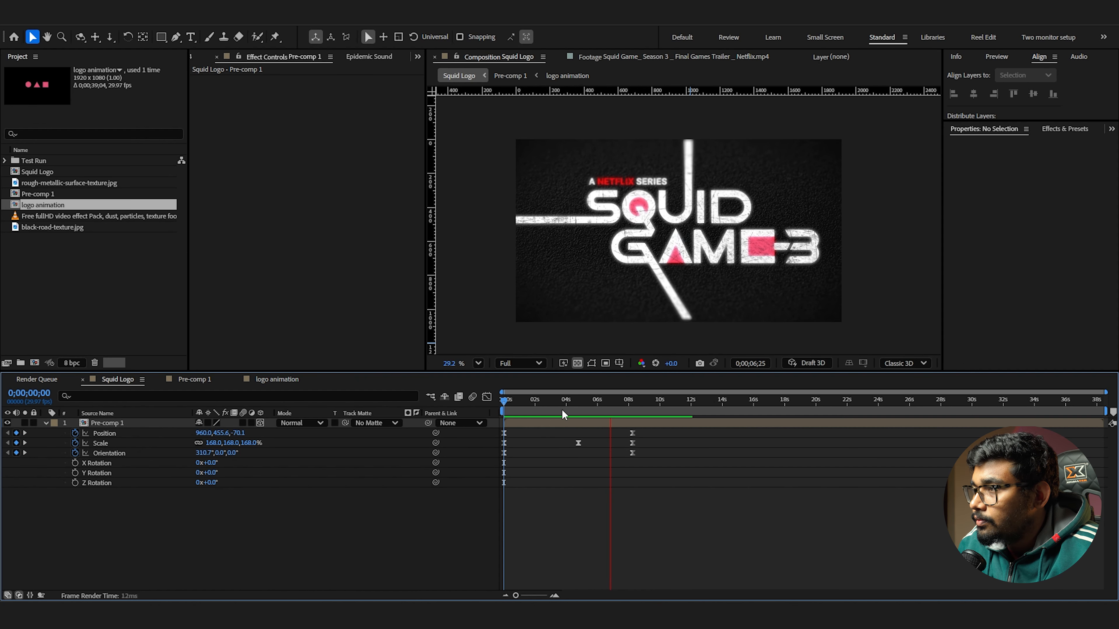
pyautogui.press('space')
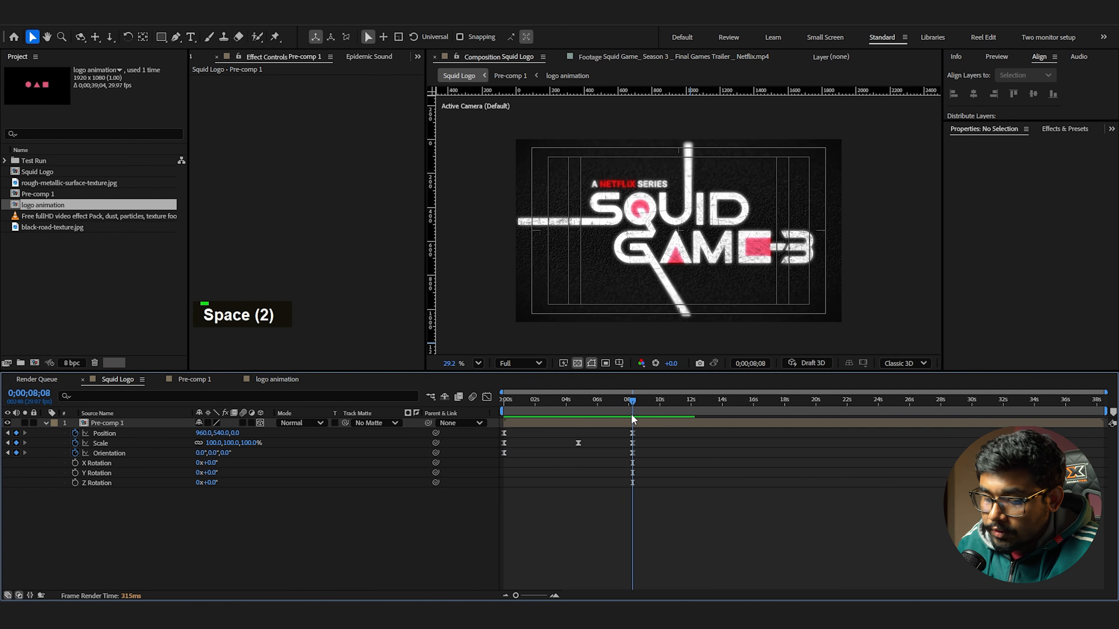
pyautogui.press('n')
# Add the dust and particles footage above Pre-comp 1, scale it to 154.1% and set its blending mode to Screen
pyautogui.moveTo(144, 219); pyautogui.dragTo(163, 423)
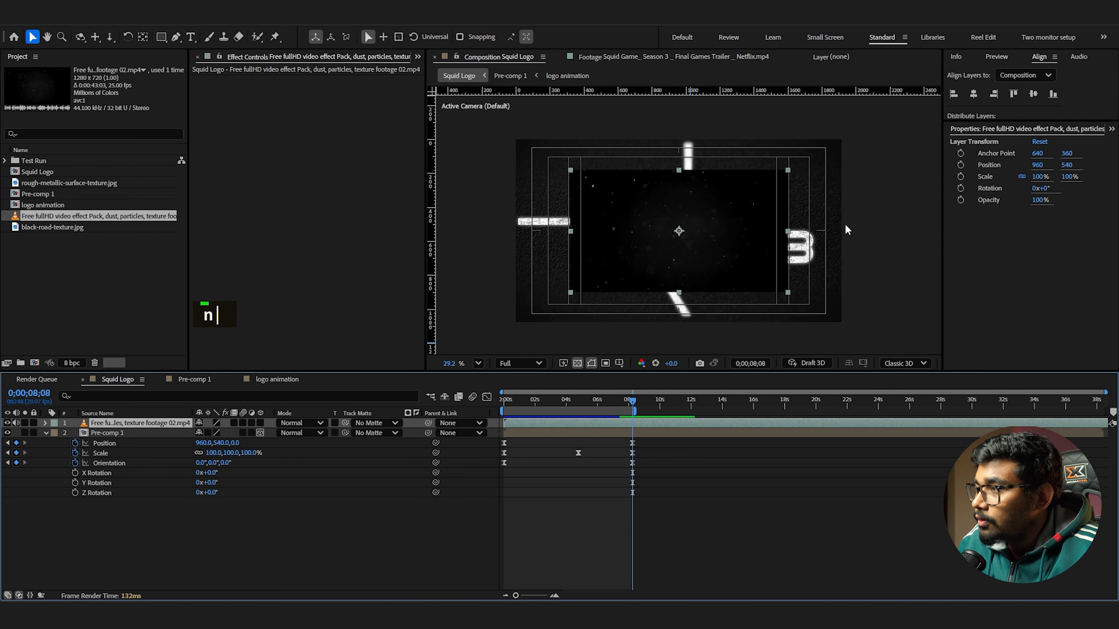
pyautogui.moveTo(793, 236); pyautogui.dragTo(850, 246)
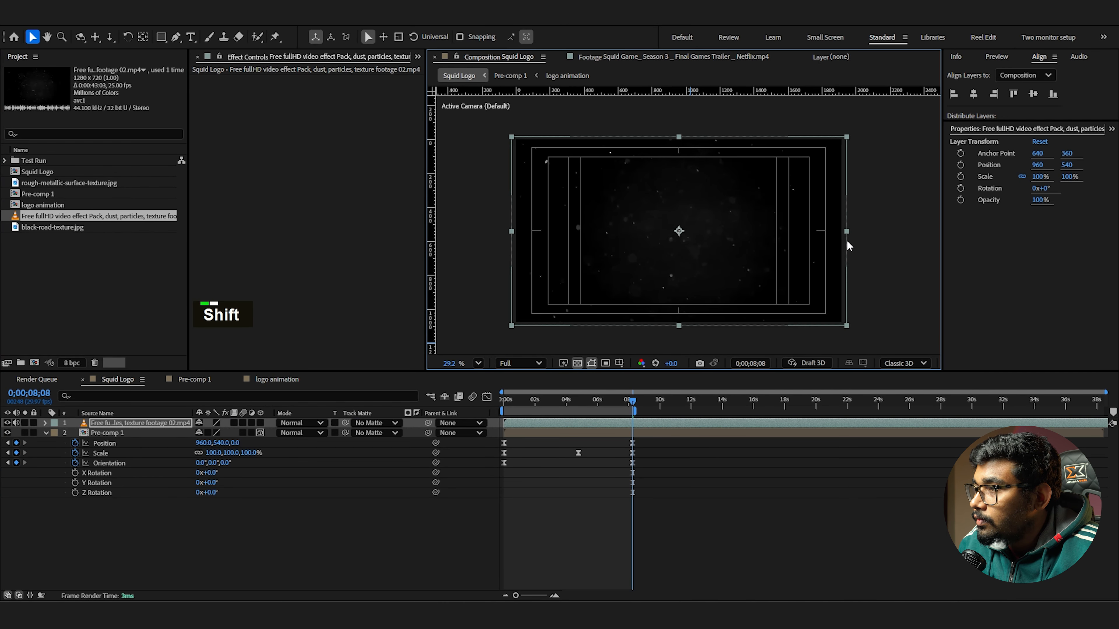
pyautogui.click(318, 424)
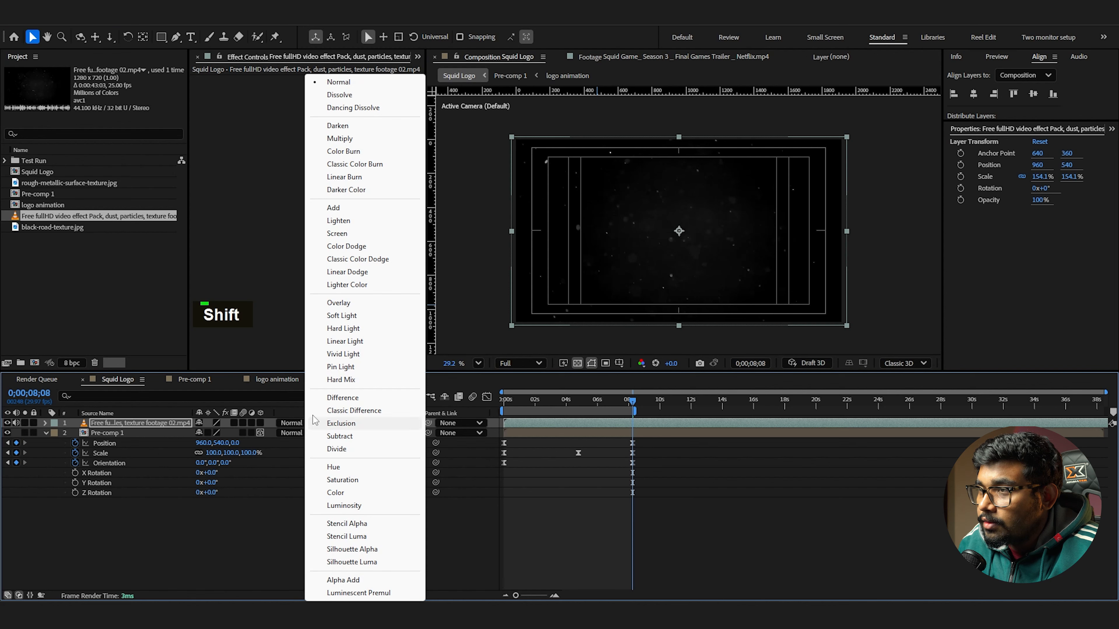
pyautogui.click(397, 234)
# Apply a Tritone effect to the dust footage and sample the logo's pink circle as its Midtones color
pyautogui.hotkey('ctrl', 'space')
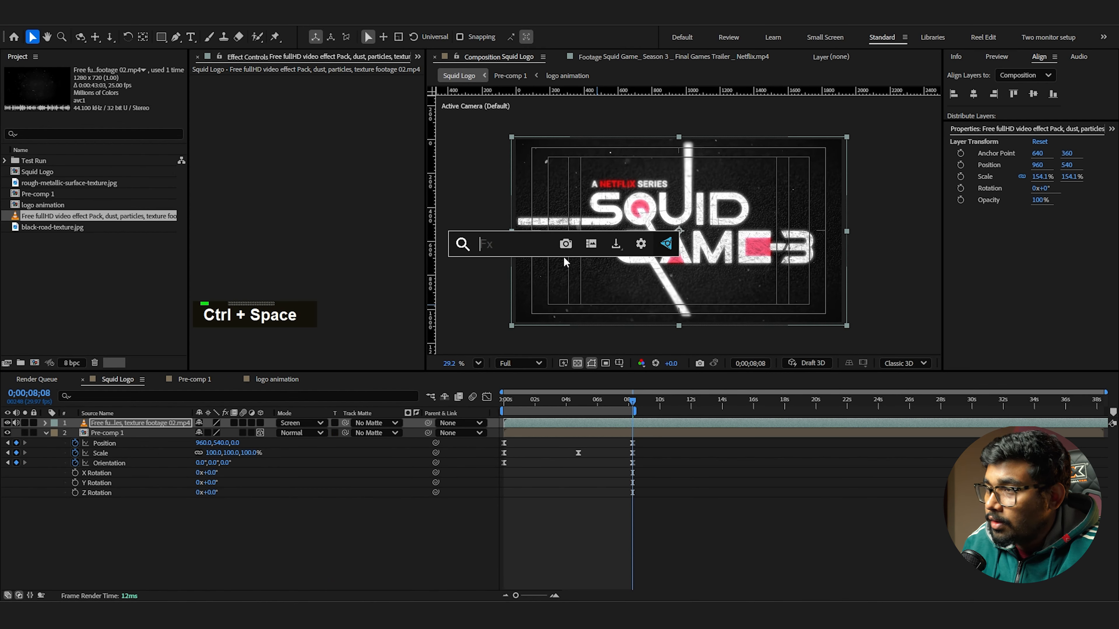
pyautogui.write('tri')
pyautogui.press('Return')
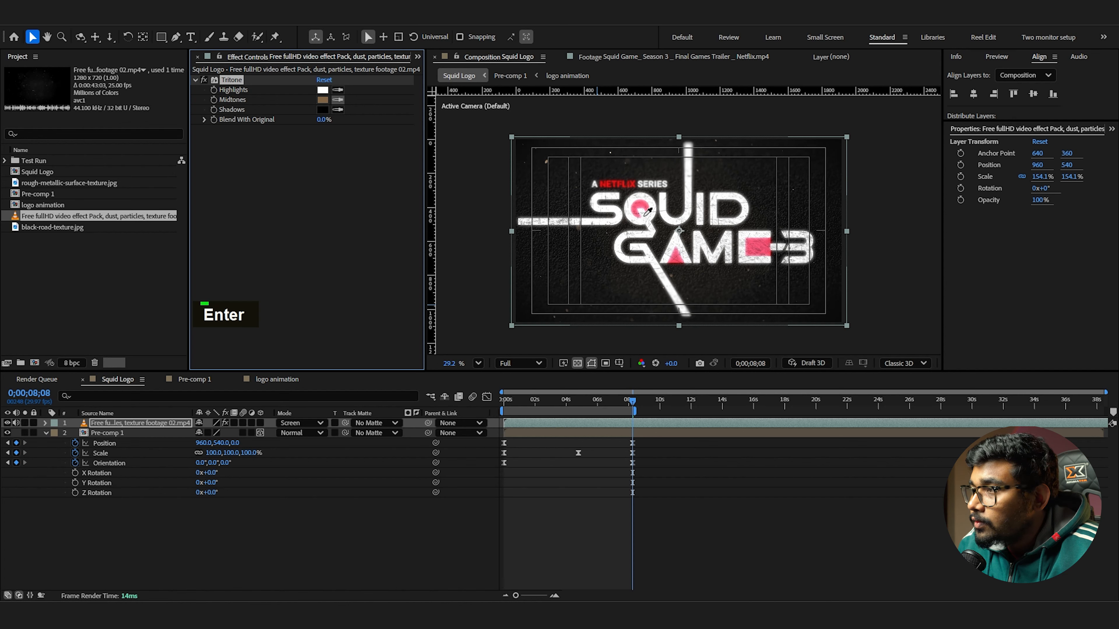
pyautogui.click(644, 205)
pyautogui.scroll(1, 700, 248)
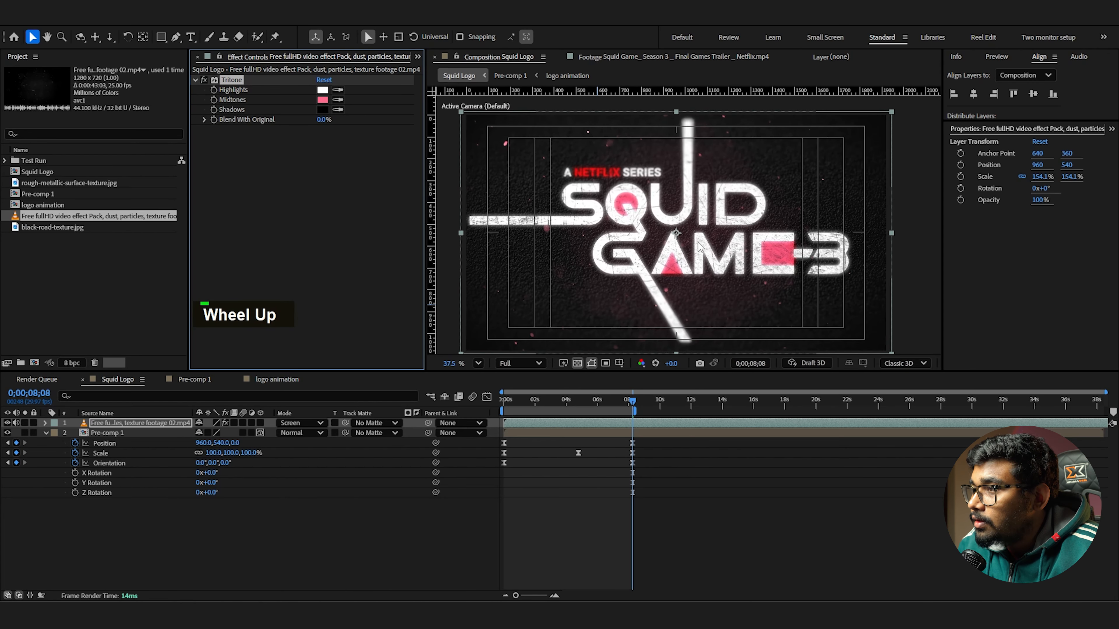
# Set the Tritone Shadows color to the very dark pink 12070A and preview the composition
pyautogui.doubleClick(322, 109)
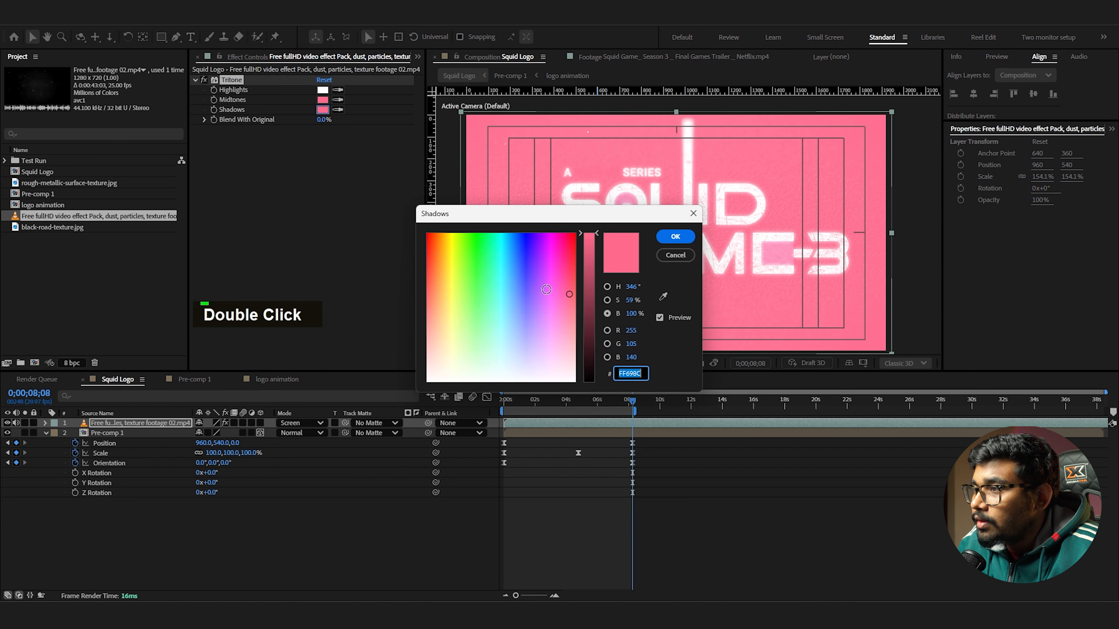
pyautogui.moveTo(593, 299); pyautogui.dragTo(606, 373)
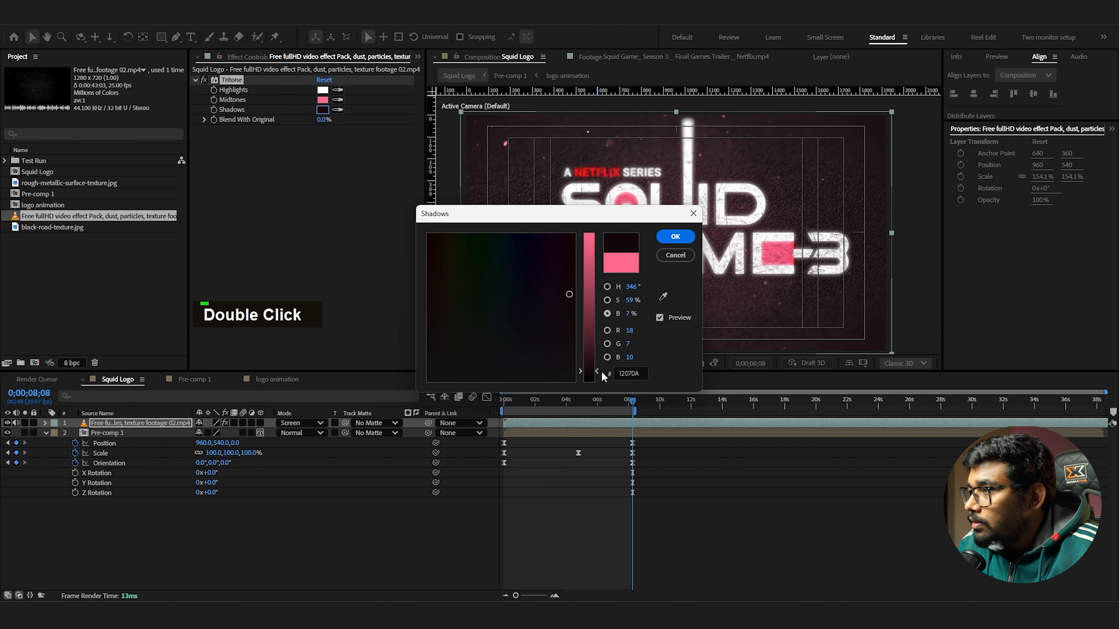
pyautogui.click(675, 237)
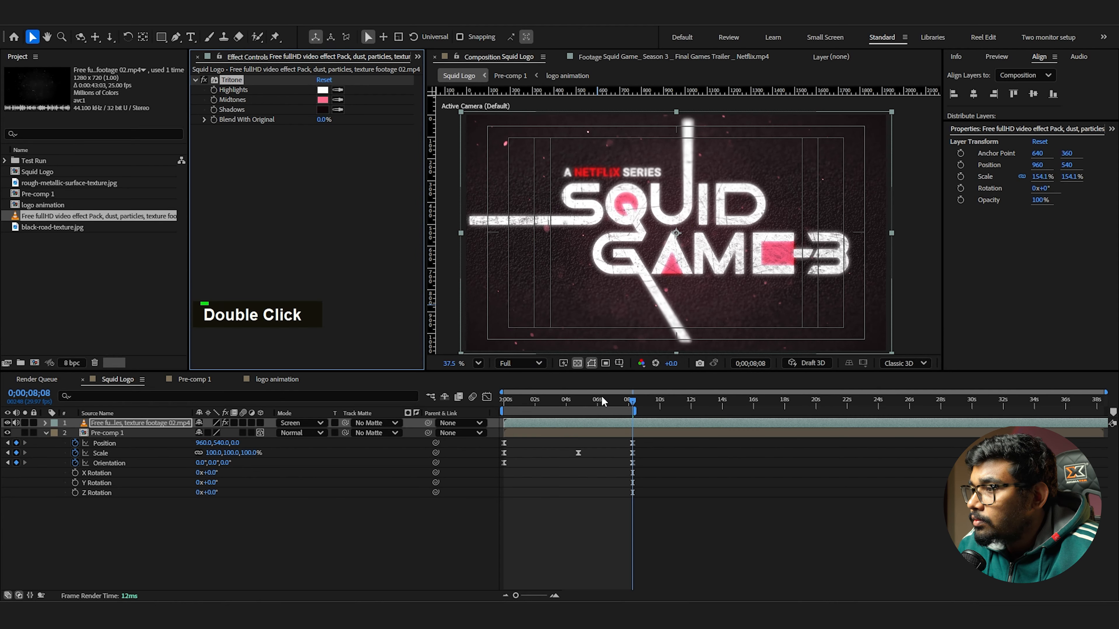
pyautogui.press('space')
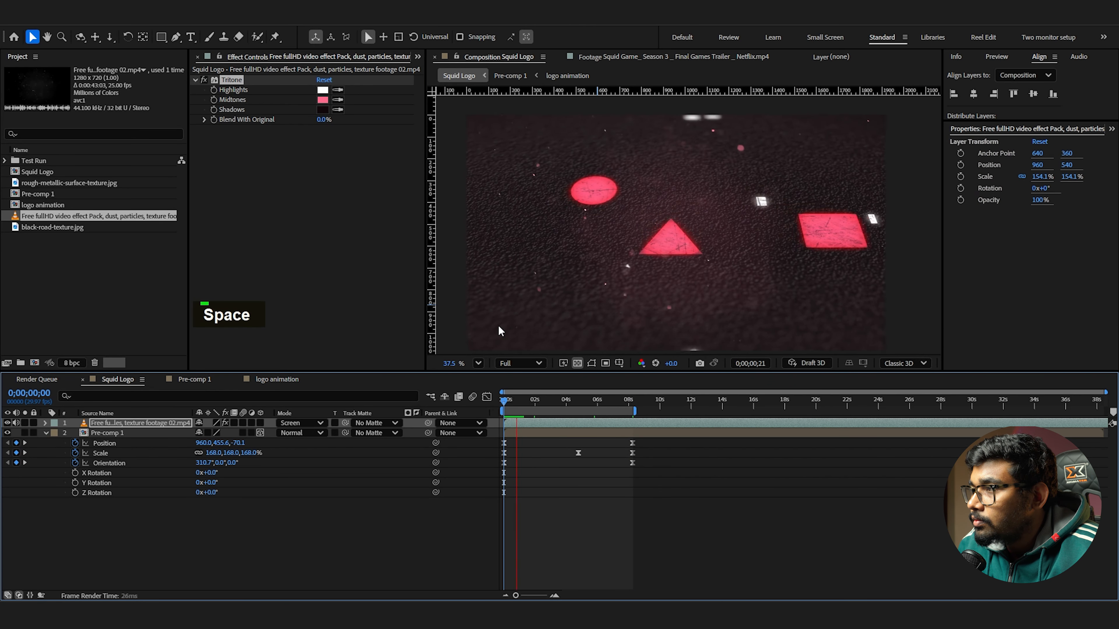